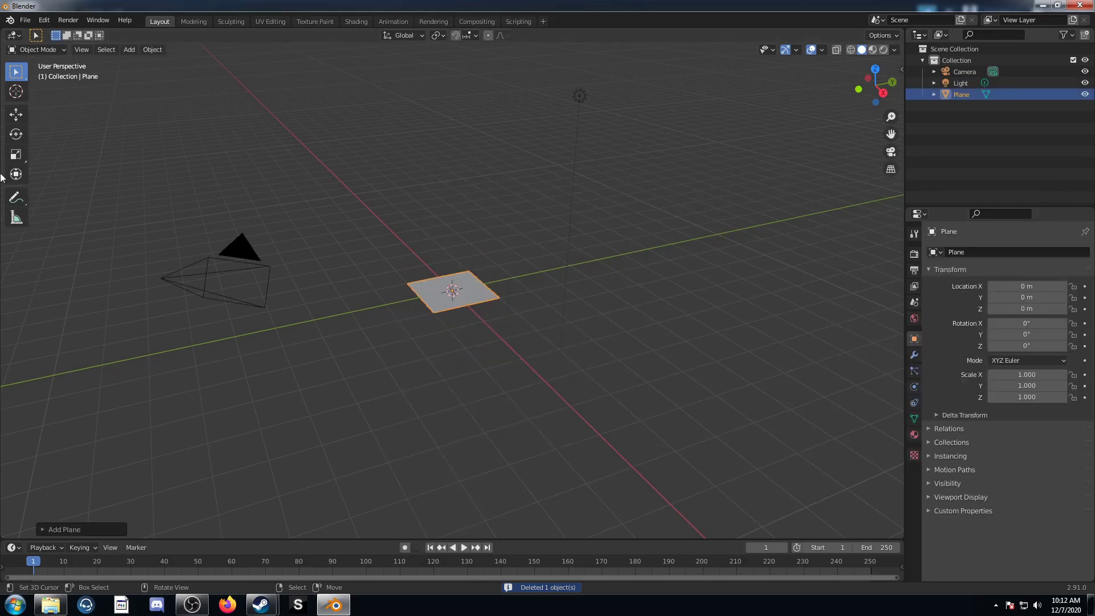
# - Switch the main 3D viewport to the Shader Editor, hide its sidebar, and assign the existing Material to the plane
pyautogui.click(14, 35)
pyautogui.click(42, 131)
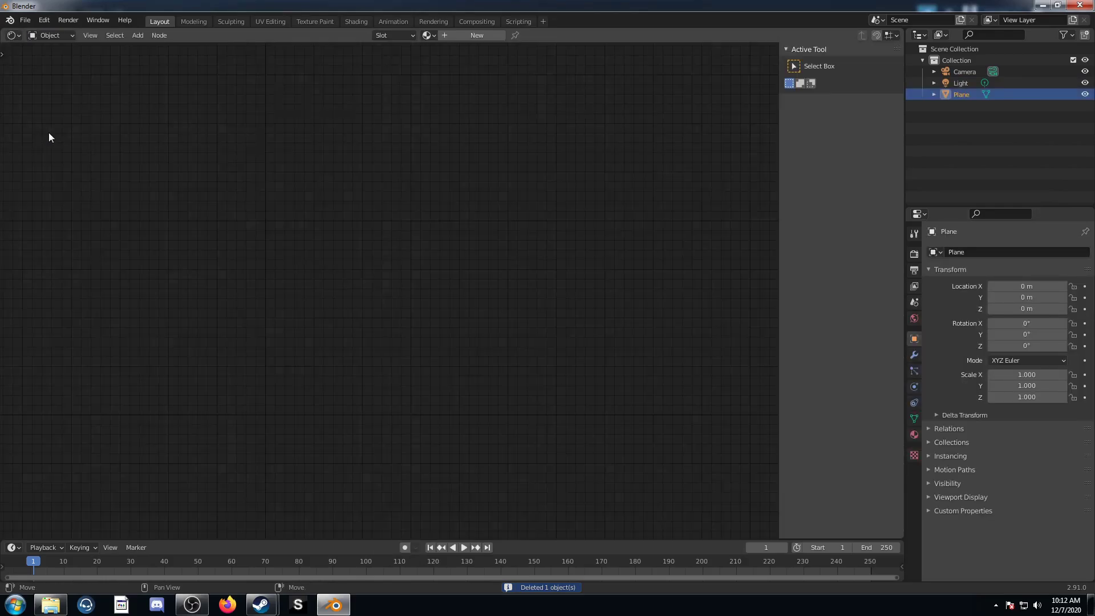
pyautogui.press('n')
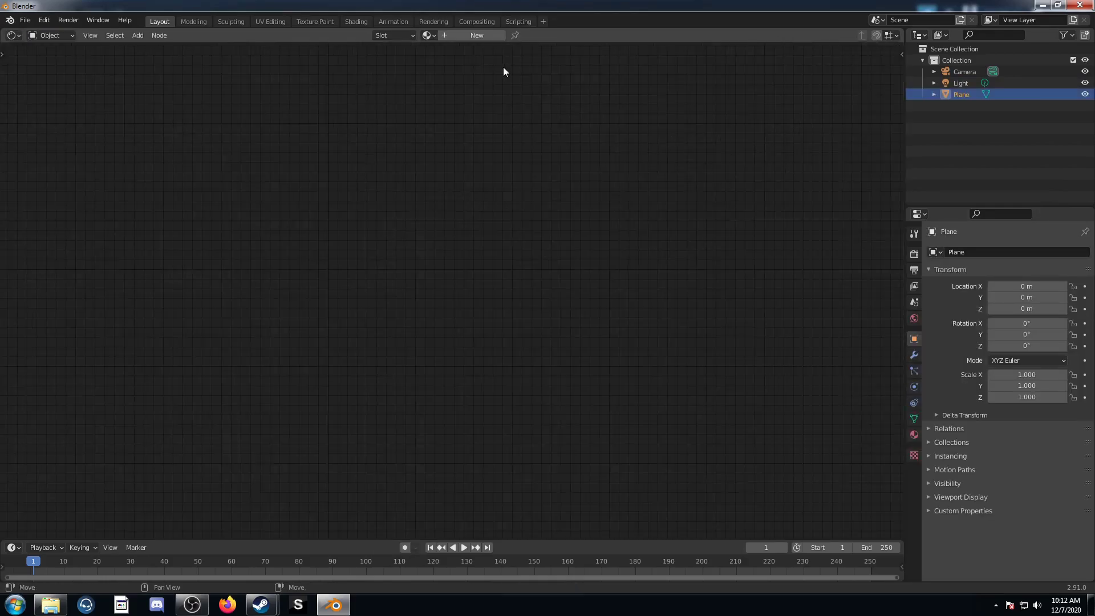
pyautogui.click(429, 35)
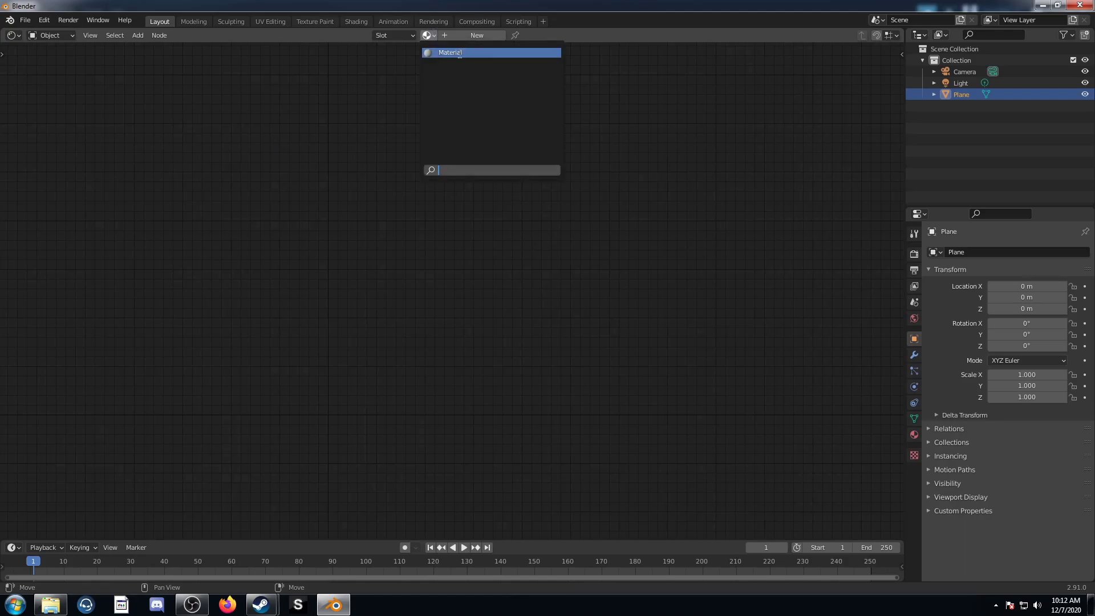
pyautogui.click(460, 53)
pyautogui.scroll(-3, 538, 188)
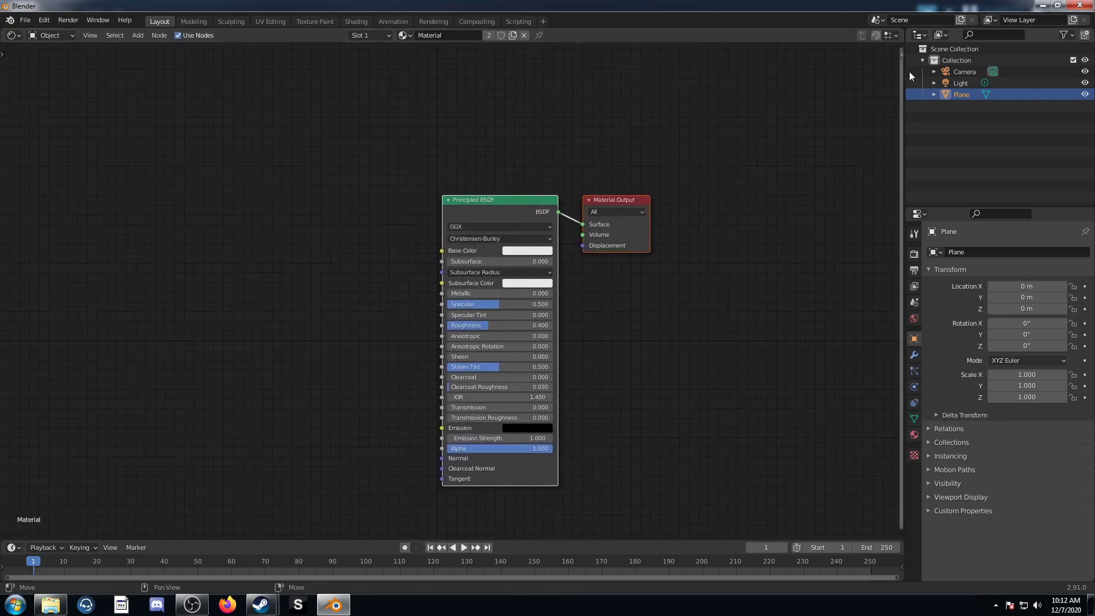
# - Turn the Outliner area into a 3D viewport framing the plane up close
pyautogui.click(917, 35)
pyautogui.click(585, 67)
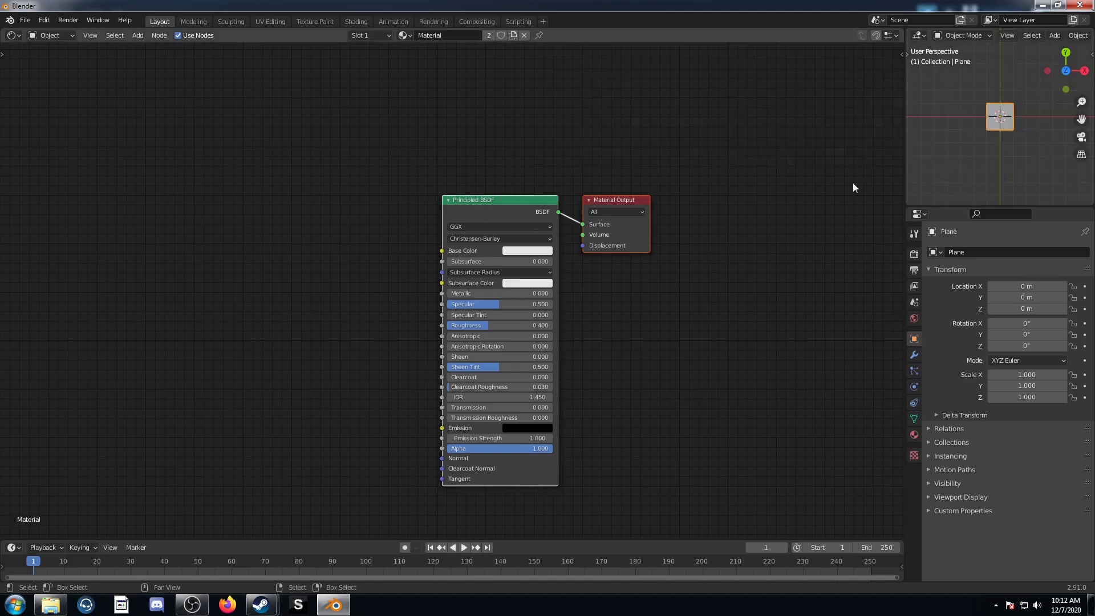
pyautogui.scroll(5, 1006, 154)
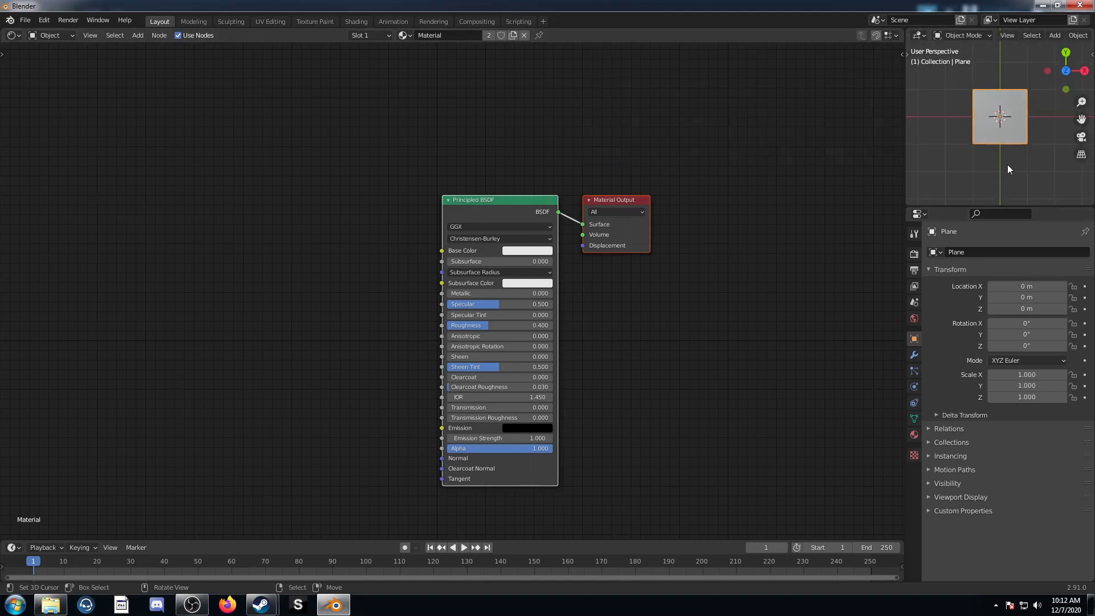
# - Set the render engine to Cycles with the Experimental feature set and GPU Compute as the device
pyautogui.click(915, 253)
pyautogui.click(1017, 252)
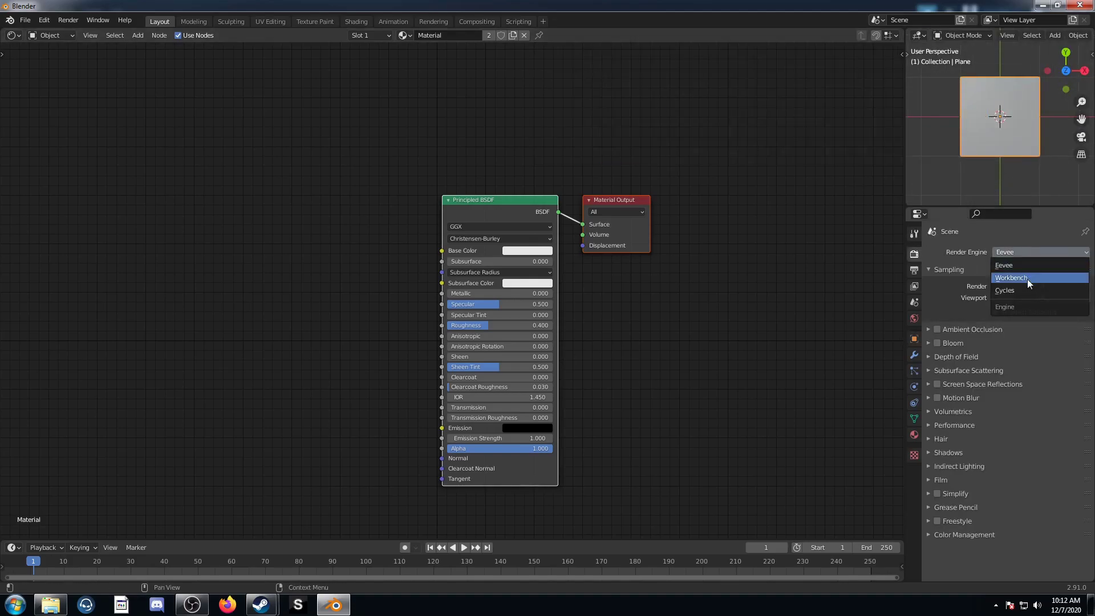
pyautogui.click(1028, 279)
pyautogui.click(1014, 266)
pyautogui.click(1015, 289)
pyautogui.click(1018, 279)
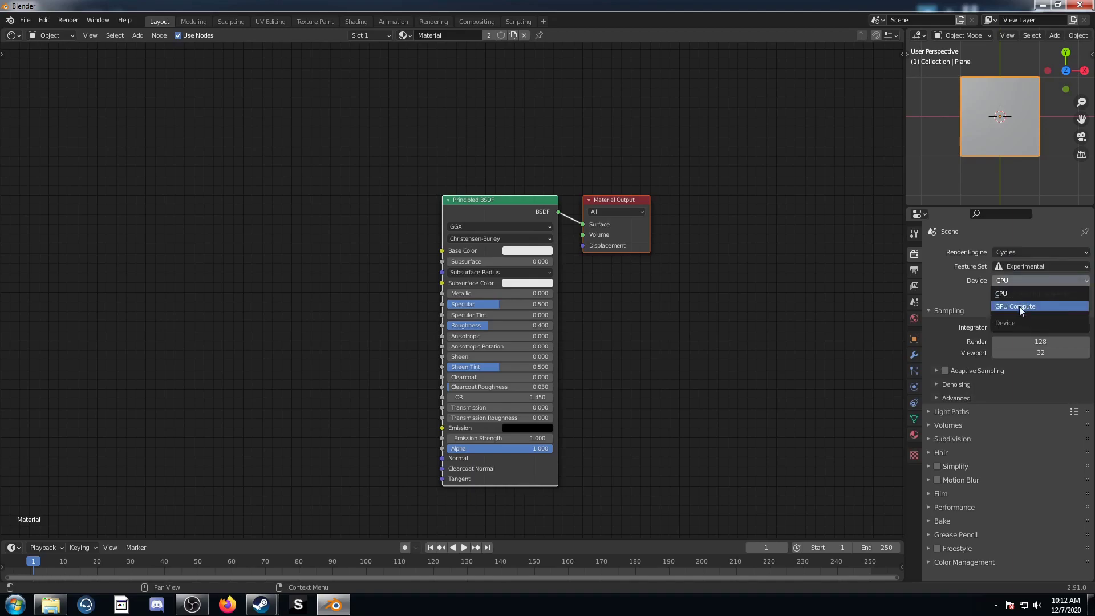
pyautogui.click(1018, 307)
# - Add a Subdivision Surface modifier to the plane with Adaptive Subdivision enabled and Levels Viewport set to 6
pyautogui.click(915, 355)
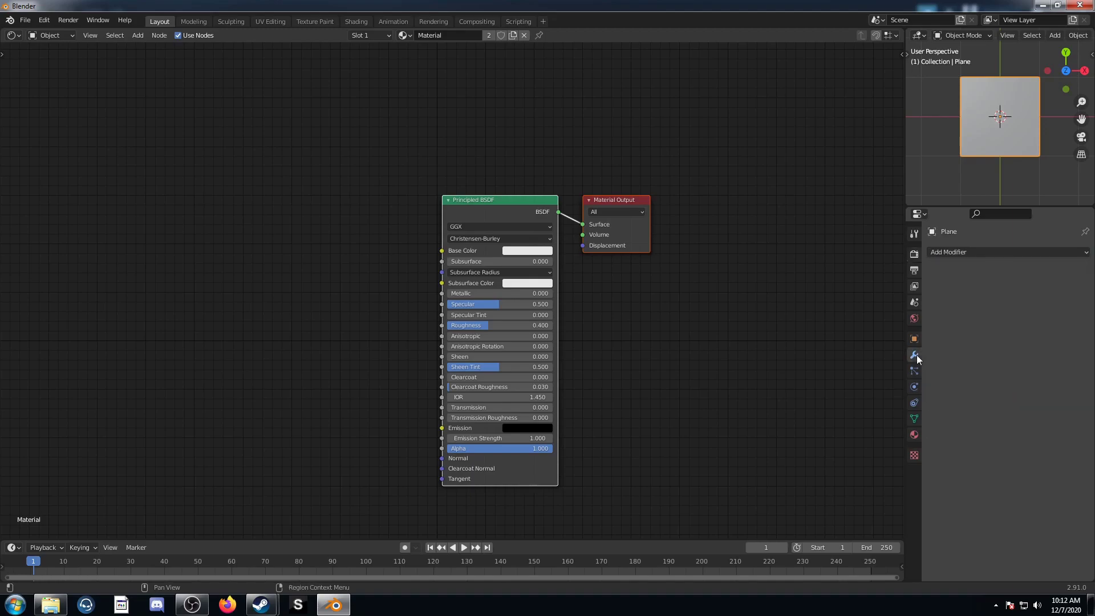
pyautogui.click(981, 255)
pyautogui.click(885, 448)
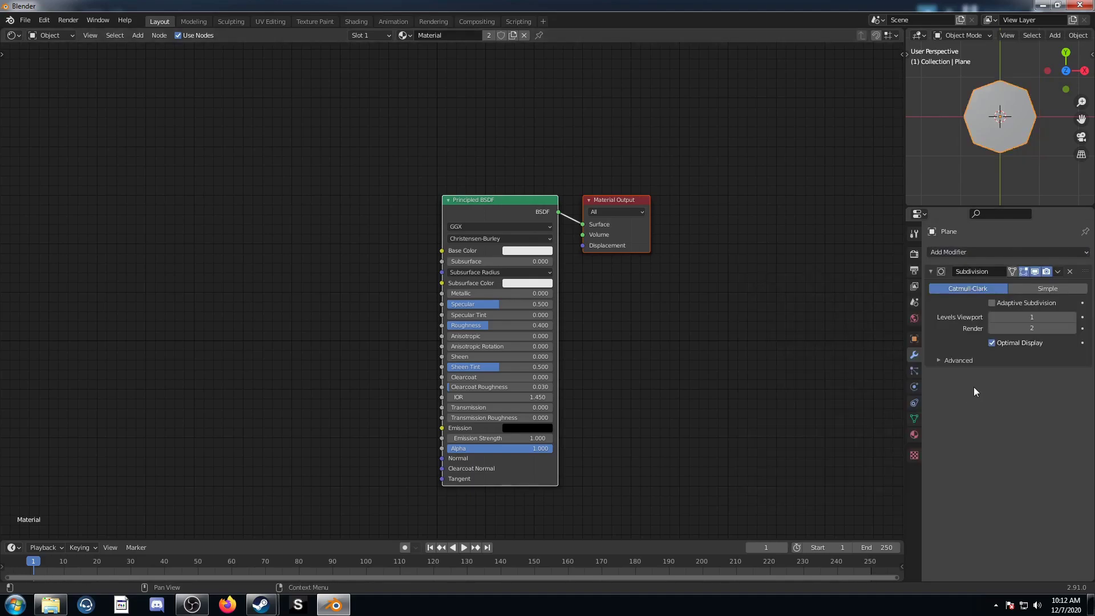
pyautogui.click(1004, 304)
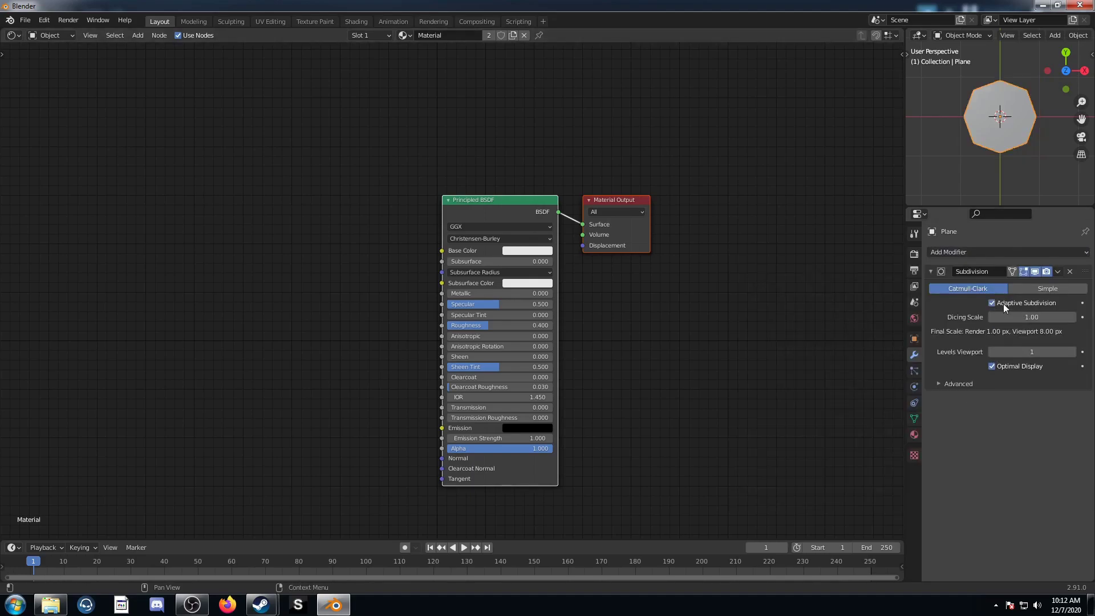
pyautogui.click(1023, 351)
pyautogui.press('Return')
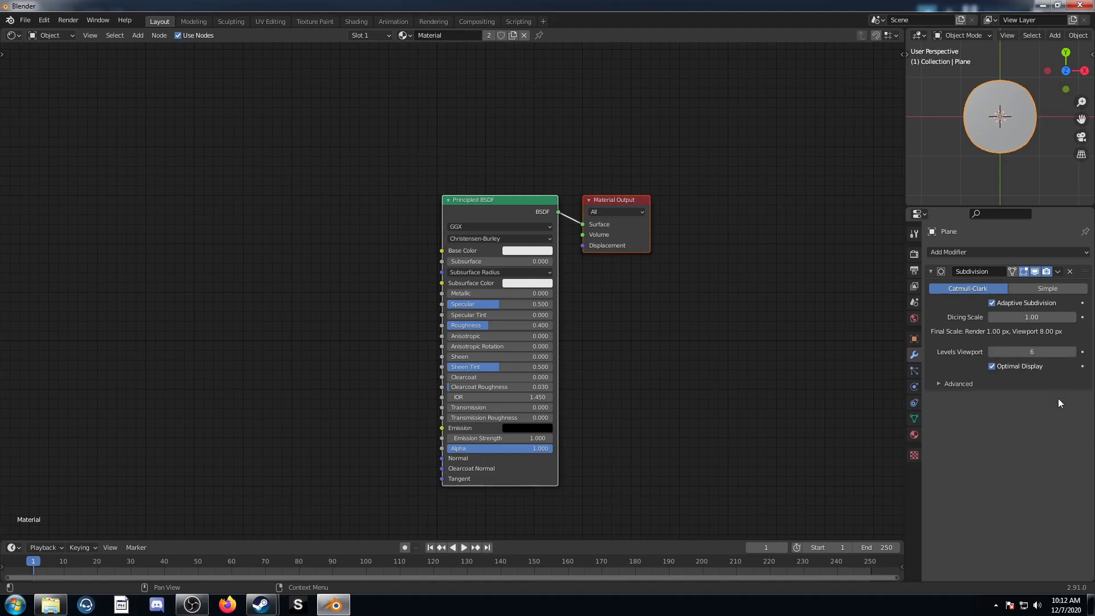
# - Set the material's surface displacement method to Displacement Only
pyautogui.click(913, 433)
pyautogui.scroll(-10, 962, 433)
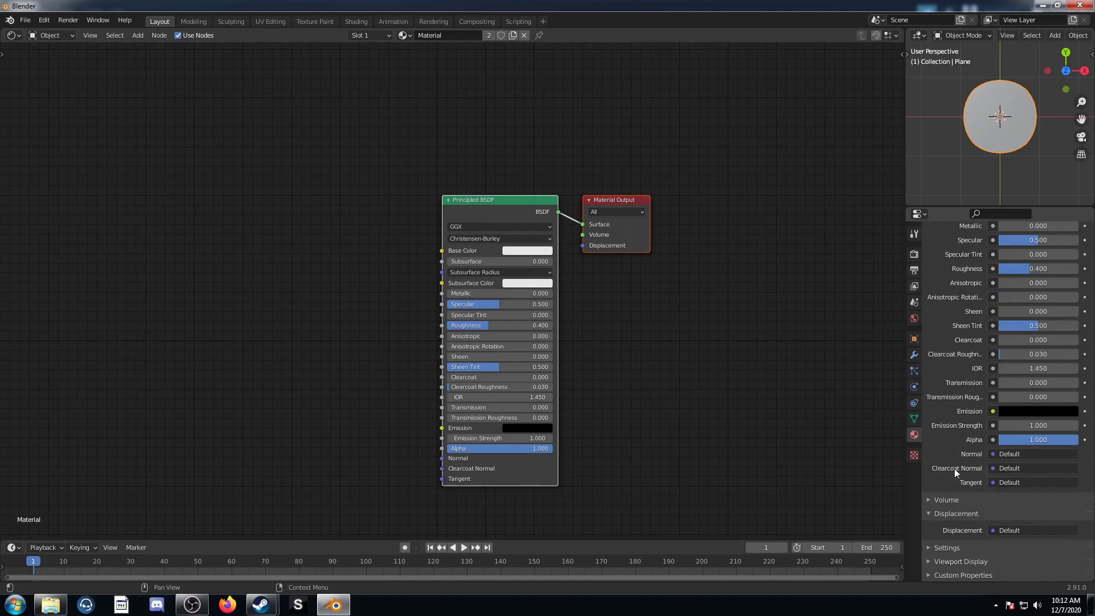
pyautogui.scroll(-6, 944, 548)
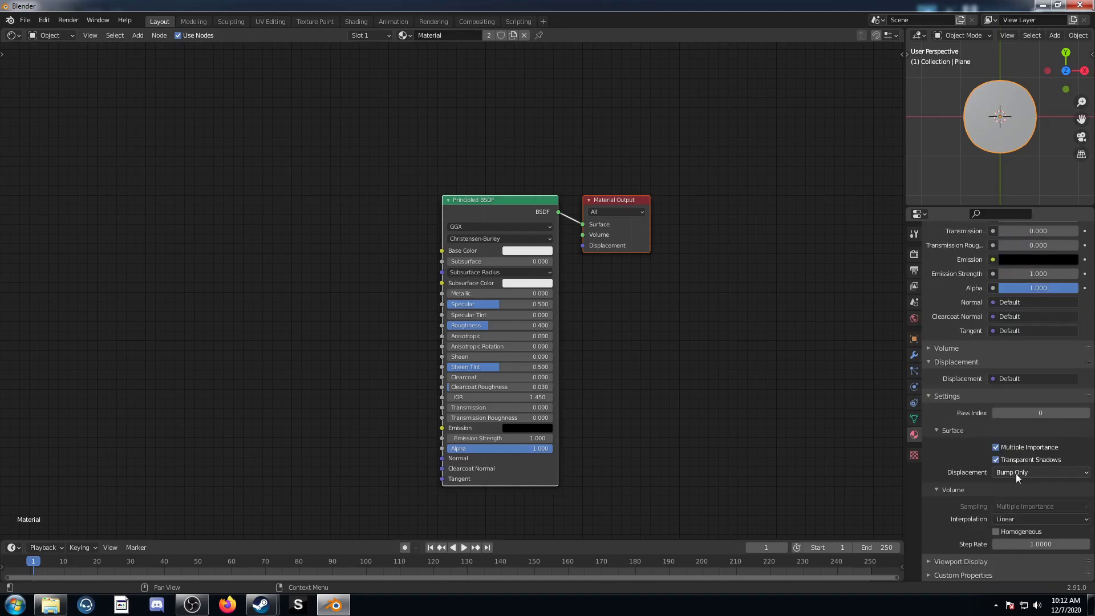
pyautogui.click(1023, 471)
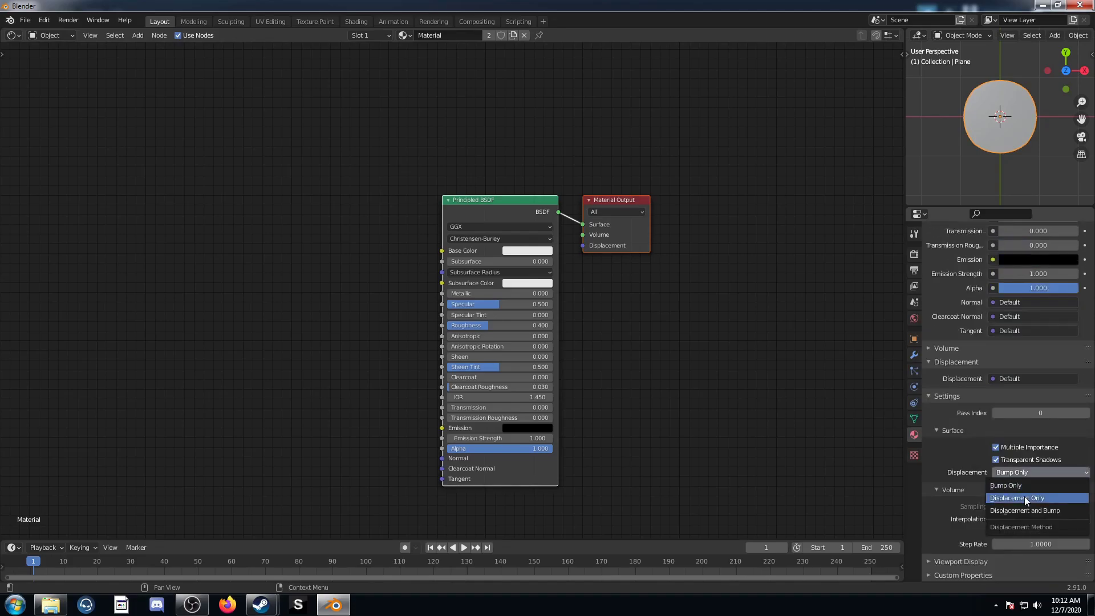
pyautogui.click(1024, 496)
# - Enlarge the 3D viewport area in width and height and view the plane at an angle
pyautogui.moveTo(985, 177); pyautogui.dragTo(993, 109, button='middle')
pyautogui.scroll(3, 992, 152)
pyautogui.scroll(-3, 992, 152)
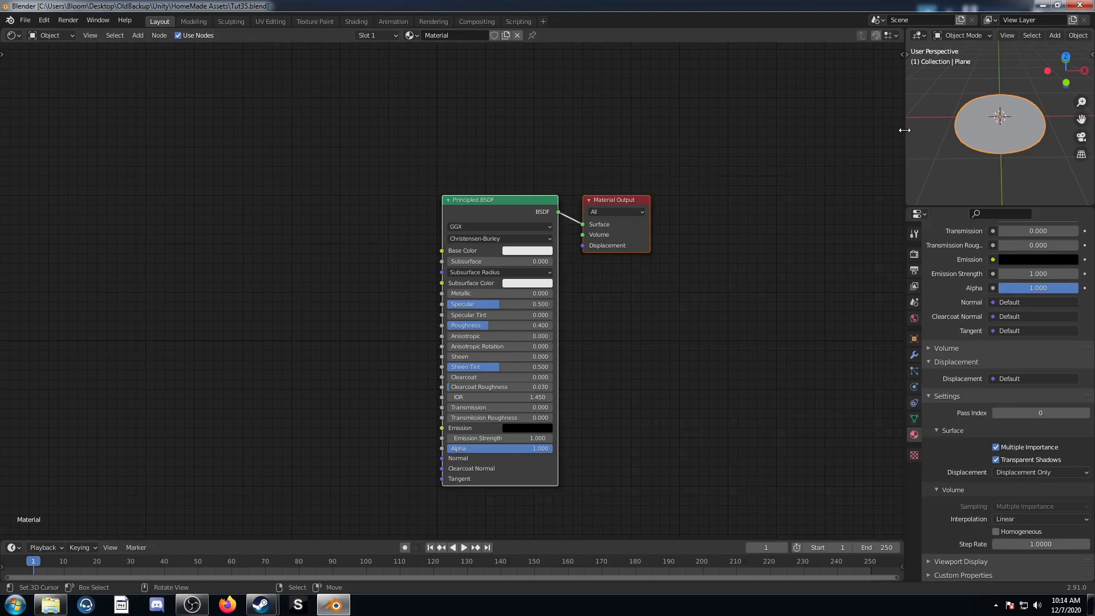
pyautogui.moveTo(907, 132); pyautogui.dragTo(762, 146)
pyautogui.moveTo(820, 207); pyautogui.dragTo(823, 301)
pyautogui.moveTo(905, 288); pyautogui.dragTo(913, 240, button='middle')
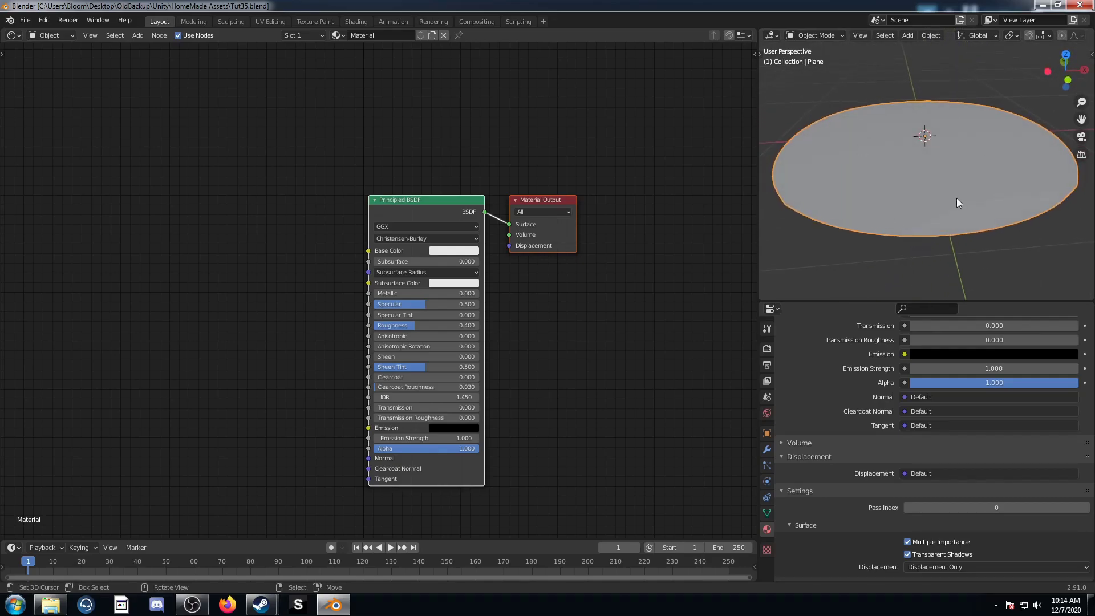
pyautogui.moveTo(921, 200); pyautogui.dragTo(902, 183, button='middle')
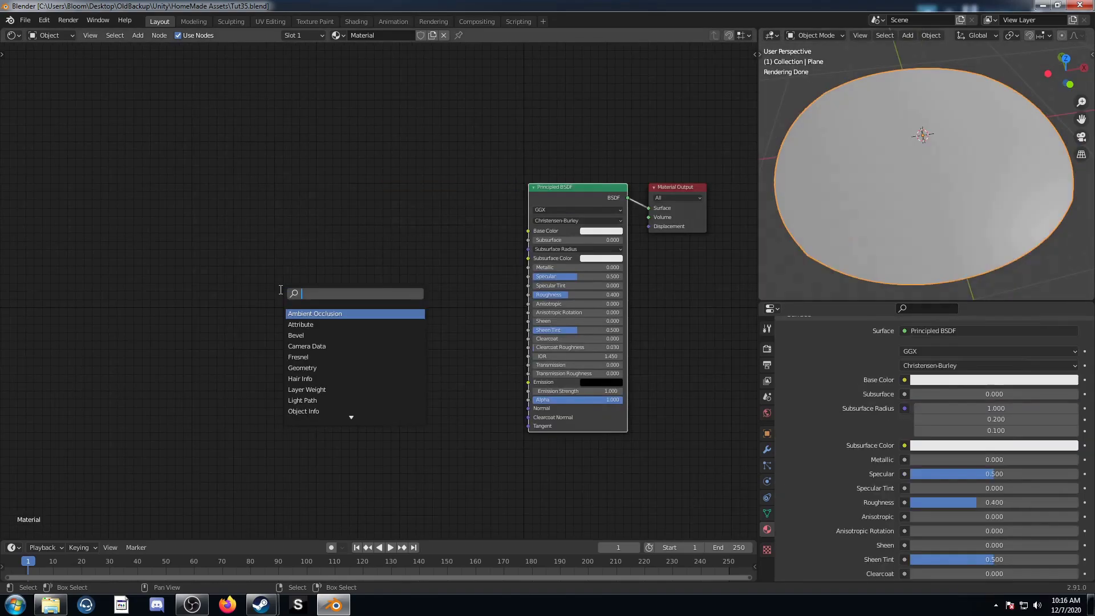
# - Add a Voronoi Texture node before the Principled BSDF, set to Smooth F1 with the Chebychev distance metric
pyautogui.write('vor')
pyautogui.press('Return')
pyautogui.click(279, 203)
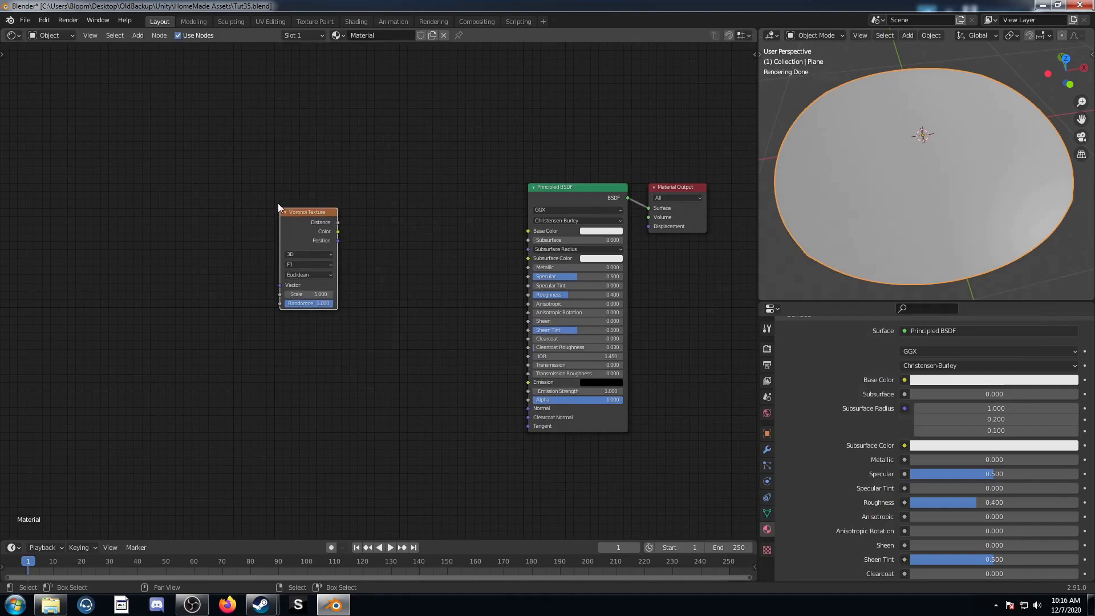
pyautogui.click(290, 265)
pyautogui.click(299, 292)
pyautogui.click(303, 275)
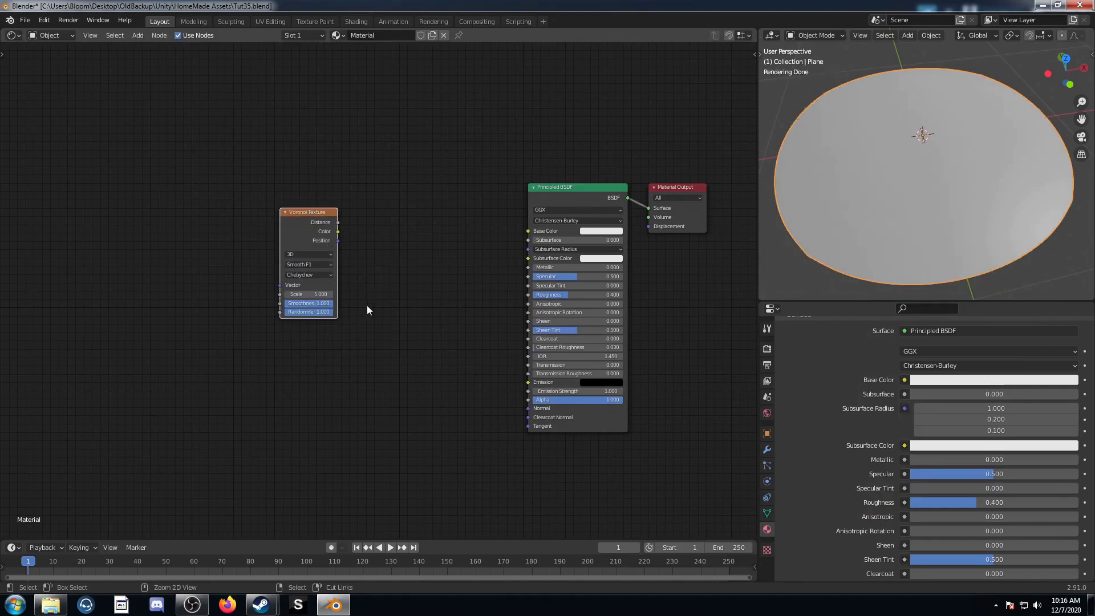
# - Add Texture Coordinate and Mapping nodes to the Voronoi Texture, using Object coordinates, and space the nodes apart
pyautogui.hotkey('ctrl', 't')
pyautogui.moveTo(230, 274); pyautogui.dragTo(262, 262)
pyautogui.moveTo(311, 231); pyautogui.dragTo(129, 234)
pyautogui.moveTo(408, 240); pyautogui.dragTo(323, 234)
# - Preview the Voronoi Texture's Distance output on the plane and move the Principled BSDF node out of the way
pyautogui.keyDown('ctrl'); pyautogui.keyDown('shift'); pyautogui.click(329, 236); pyautogui.keyUp('shift'); pyautogui.keyUp('ctrl')
pyautogui.scroll(-3, 543, 266)
pyautogui.moveTo(524, 267); pyautogui.dragTo(492, 307, button='middle')
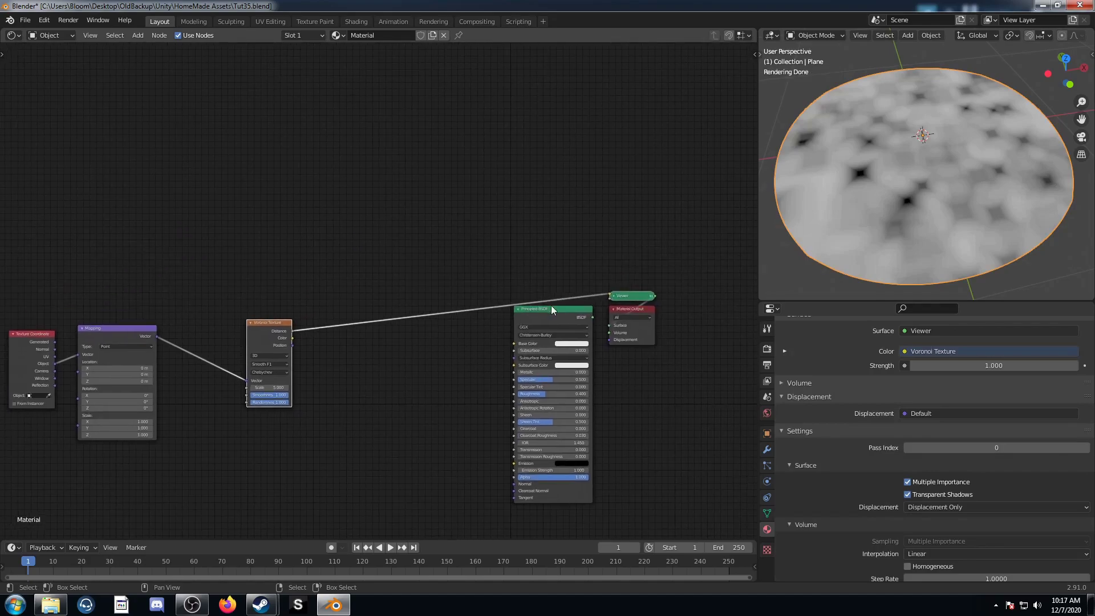
pyautogui.moveTo(551, 305); pyautogui.dragTo(405, 42)
# - Add a Displacement node between the Voronoi Texture and the Material Output
pyautogui.scroll(2, 362, 410)
pyautogui.scroll(1, 361, 406)
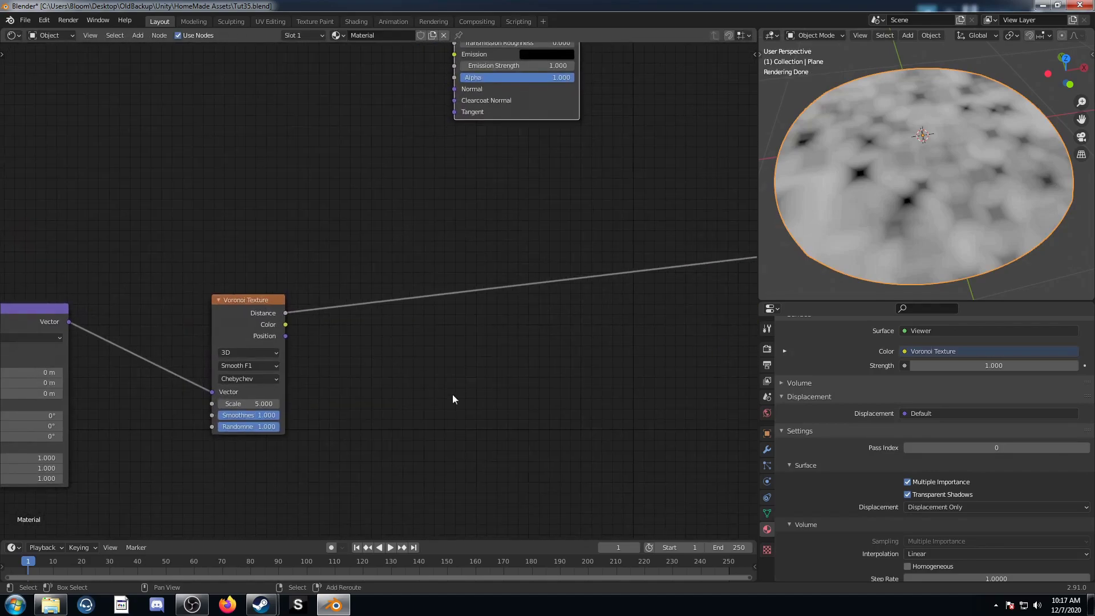
pyautogui.hotkey('shift', 'a')
pyautogui.click(467, 393)
pyautogui.write('disp')
pyautogui.press('Return')
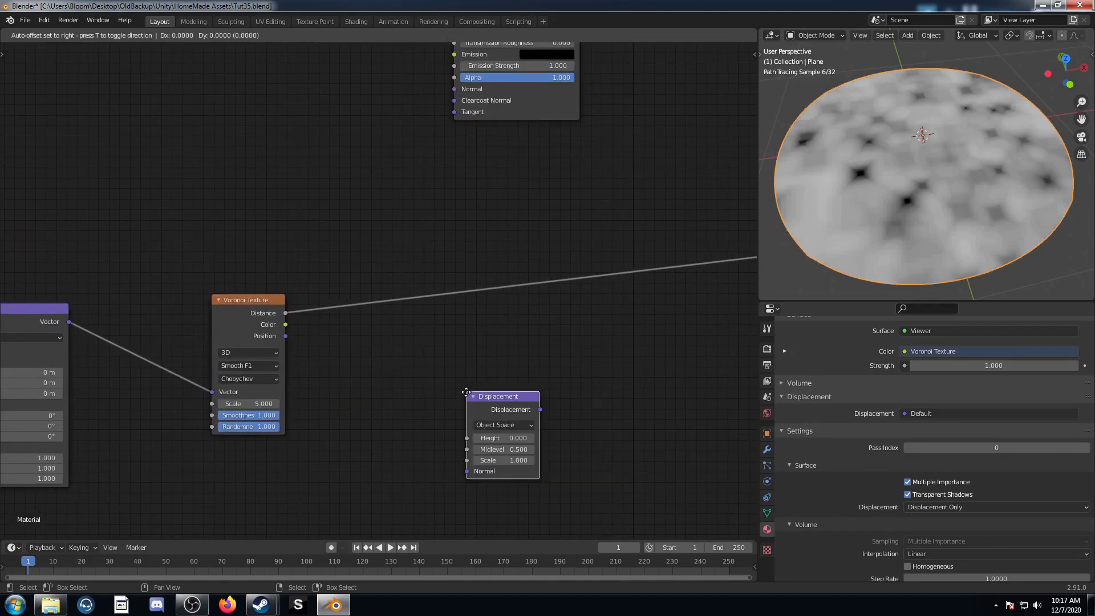
pyautogui.click(548, 336)
# - Link Voronoi Distance to Displacement Height, connect Displacement to the Material Output's Displacement input, and preview the Displacement node
pyautogui.moveTo(400, 364); pyautogui.dragTo(364, 334, button='middle')
pyautogui.scroll(1, 364, 334)
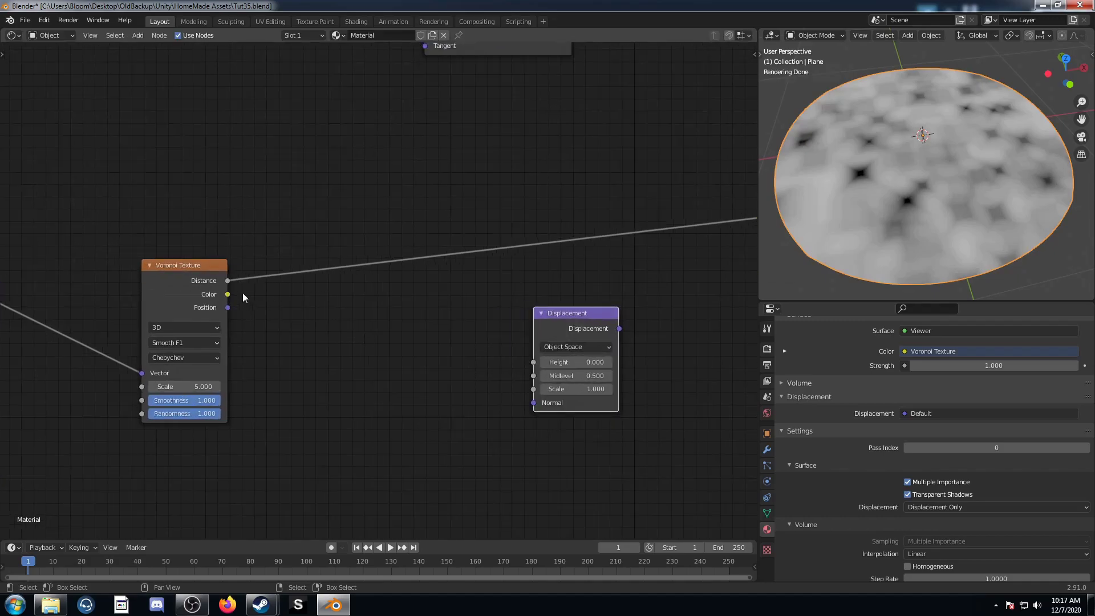
pyautogui.moveTo(227, 280); pyautogui.dragTo(533, 362)
pyautogui.moveTo(523, 391); pyautogui.dragTo(433, 408, button='middle')
pyautogui.moveTo(530, 345); pyautogui.dragTo(729, 314)
pyautogui.keyDown('ctrl'); pyautogui.keyDown('shift'); pyautogui.click(497, 344); pyautogui.keyUp('shift'); pyautogui.keyUp('ctrl')
pyautogui.moveTo(994, 239); pyautogui.dragTo(970, 213, button='middle')
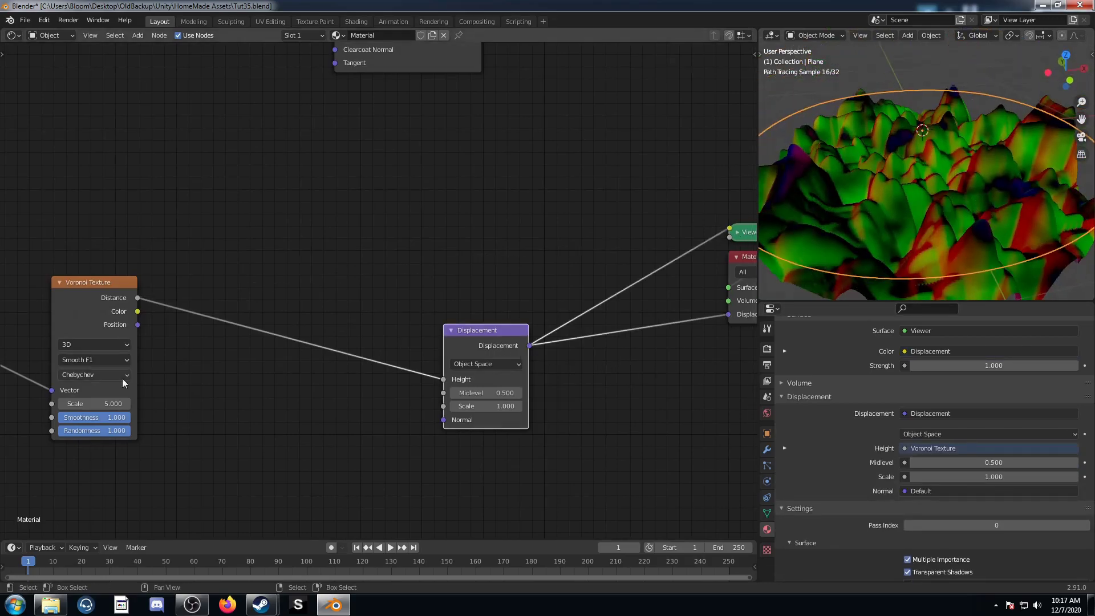
# - Set the Voronoi Texture's Scale to 2 and Smoothness to 0.05
pyautogui.click(91, 404)
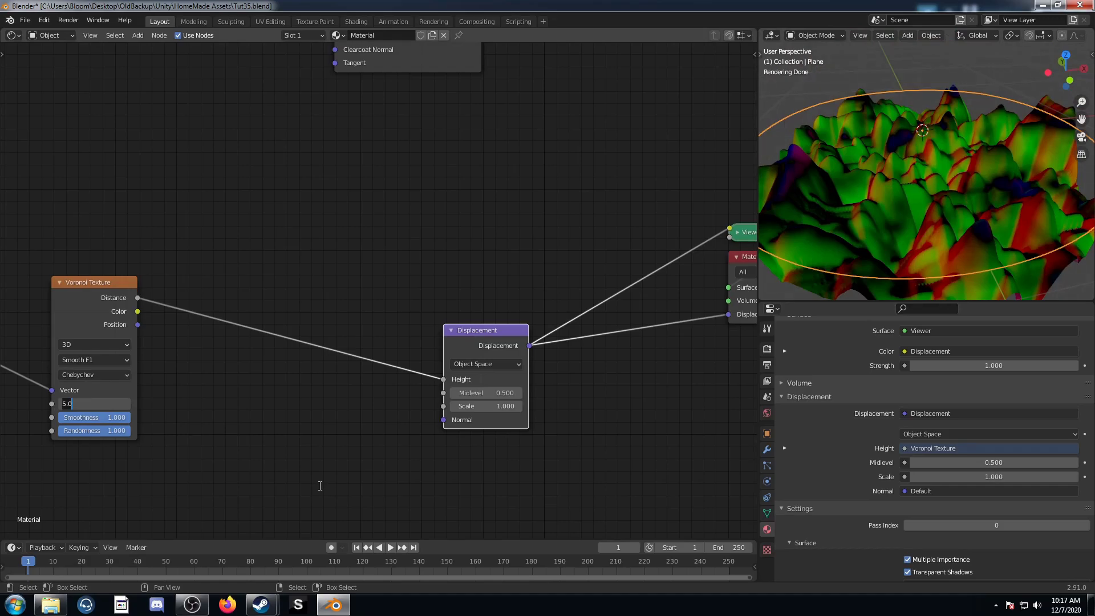
pyautogui.press('Return')
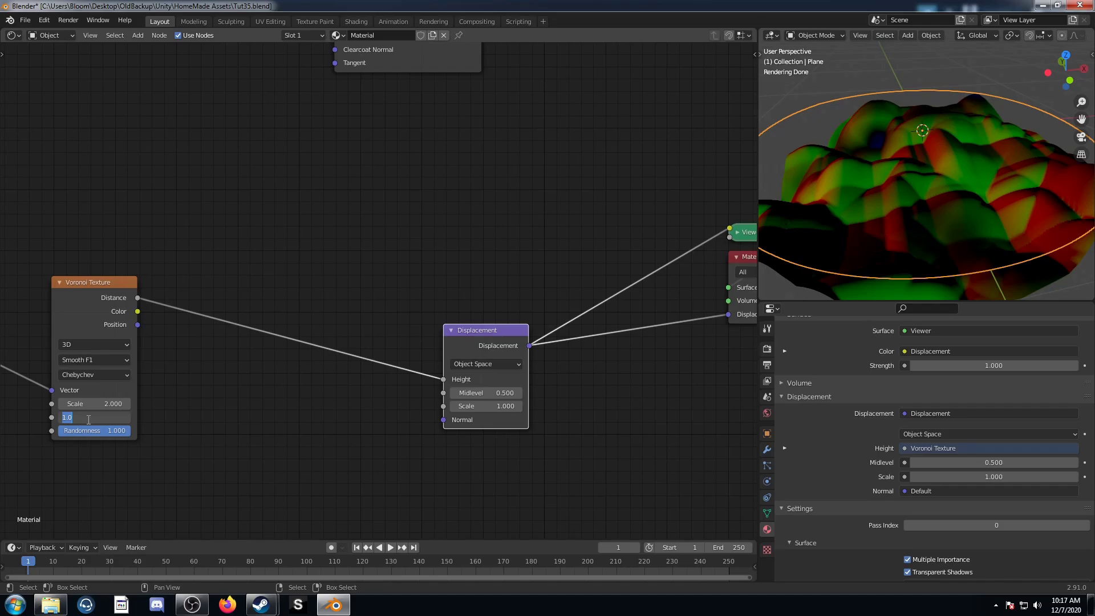
pyautogui.press('Return')
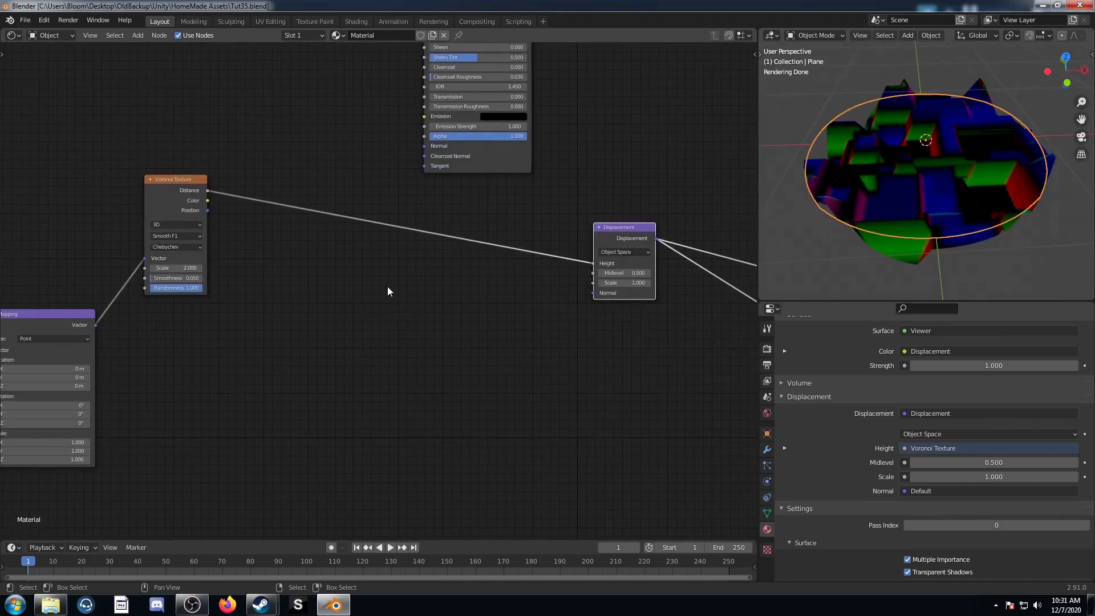
# - Link the Voronoi Texture's Position output to the Displacement node's Height and its Color output to Scale
pyautogui.moveTo(361, 268); pyautogui.dragTo(342, 256, button='middle')
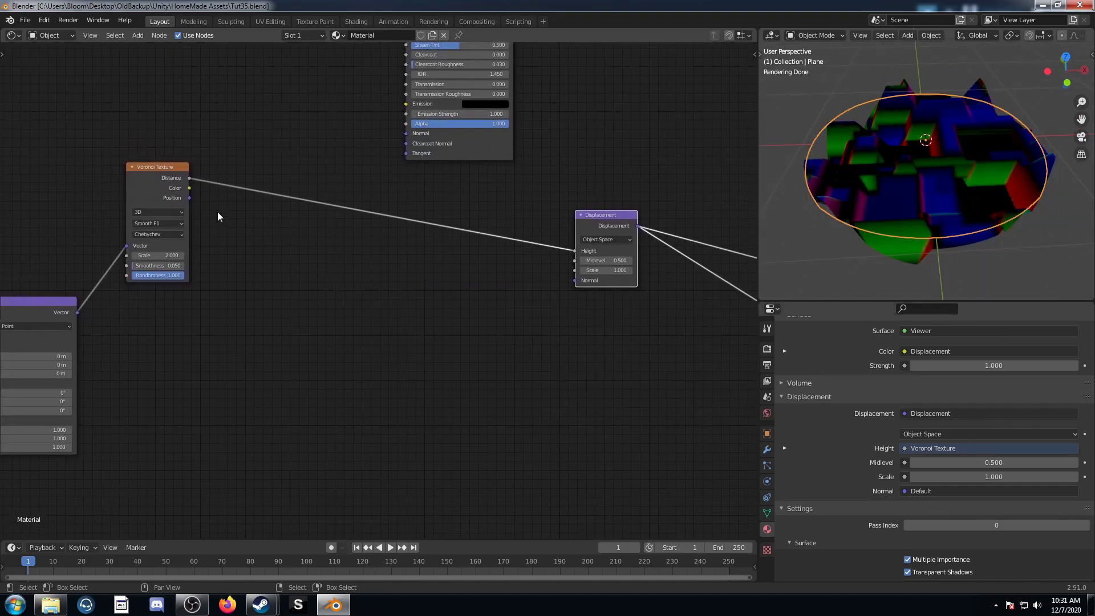
pyautogui.moveTo(189, 197); pyautogui.dragTo(575, 251)
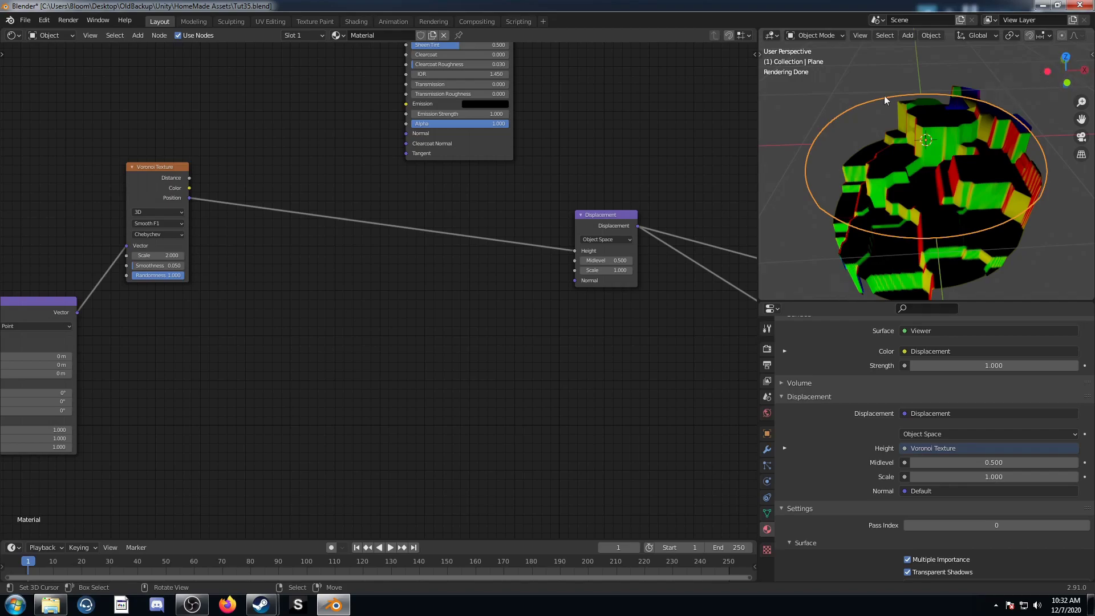
pyautogui.moveTo(189, 188); pyautogui.dragTo(574, 270)
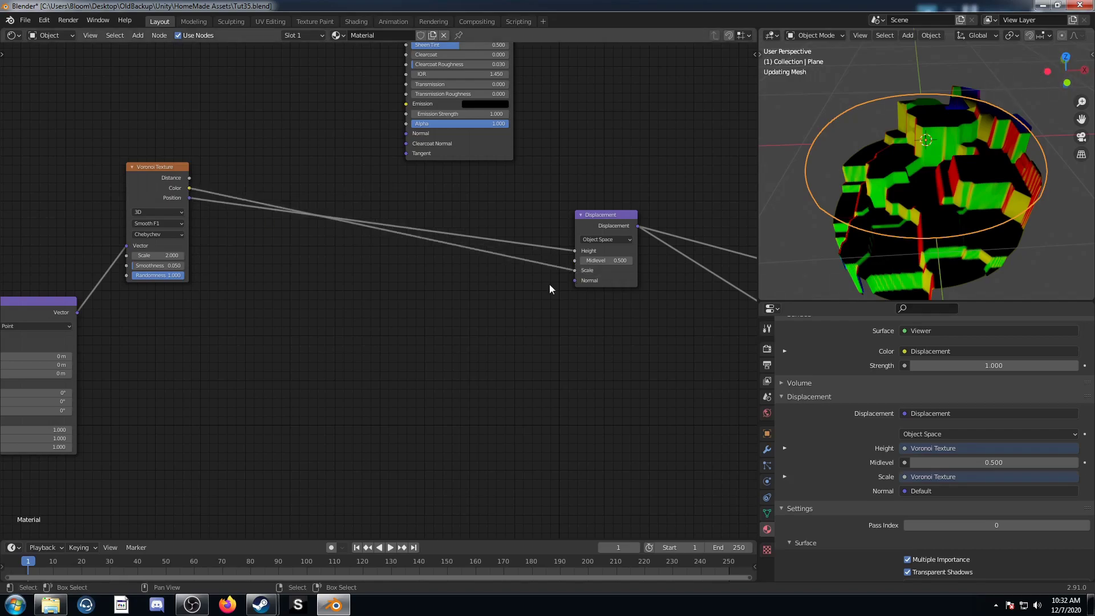
# - Insert a Vector Math Add node between Voronoi Position and Displacement Height, and feed the Mapping node's Vector into its second input
pyautogui.moveTo(283, 341); pyautogui.dragTo(322, 309, button='middle')
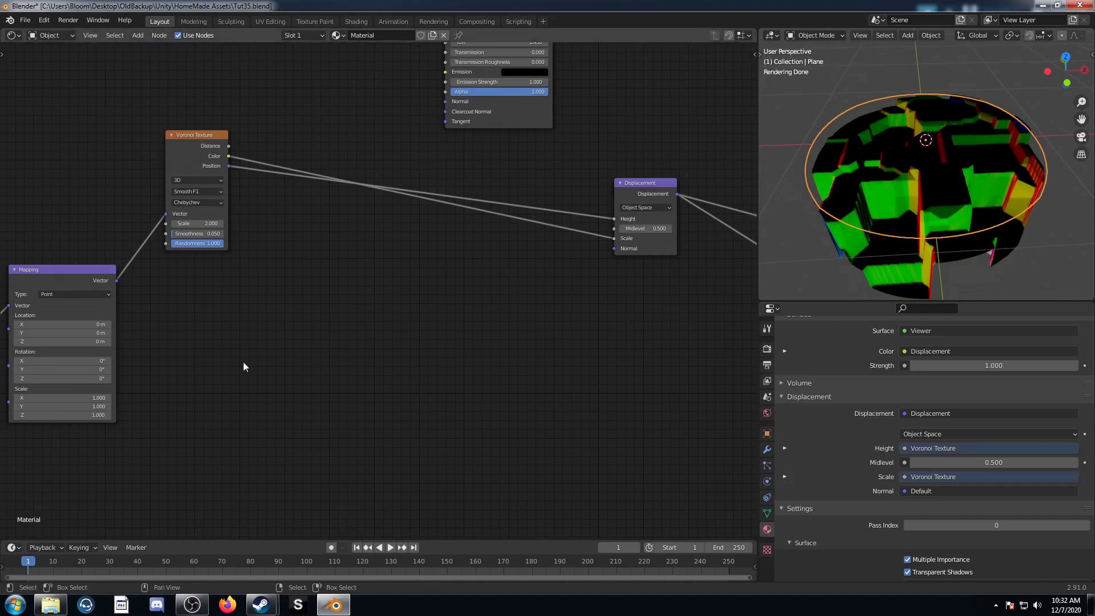
pyautogui.moveTo(228, 319); pyautogui.dragTo(253, 300, button='middle')
pyautogui.hotkey('shift', 'a')
pyautogui.click(309, 315)
pyautogui.write('math')
pyautogui.press('Down')
pyautogui.press('Return')
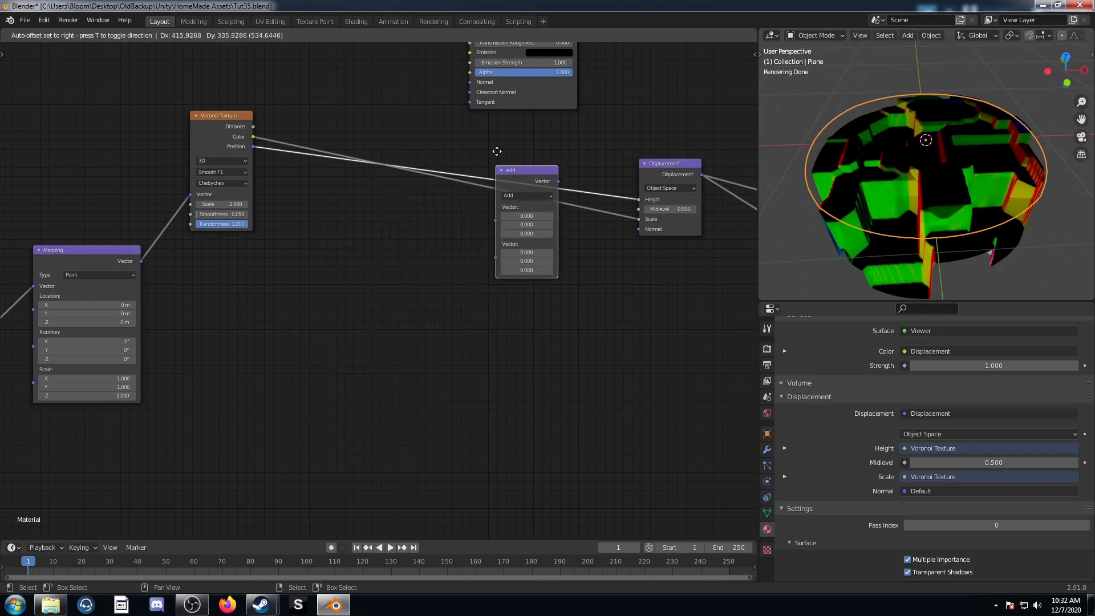
pyautogui.click(373, 209)
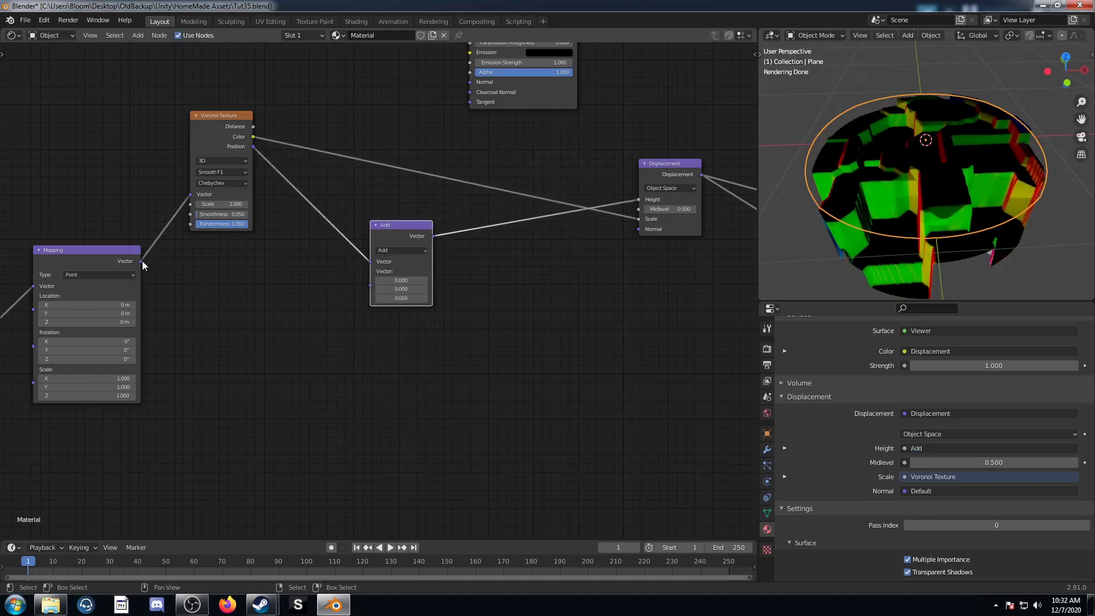
pyautogui.moveTo(142, 261); pyautogui.dragTo(374, 282)
pyautogui.moveTo(408, 232); pyautogui.dragTo(429, 253)
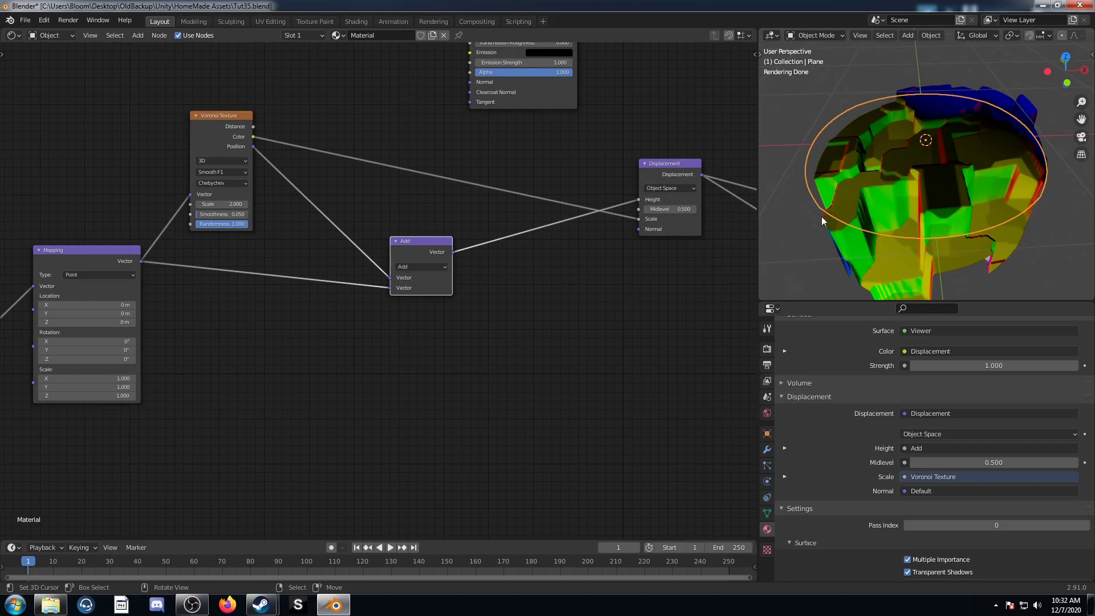
# - Save the file and insert a Vector Math Multiply node with all factors 0.5 between Voronoi Color and Displacement Scale
pyautogui.hotkey('ctrl', 's')
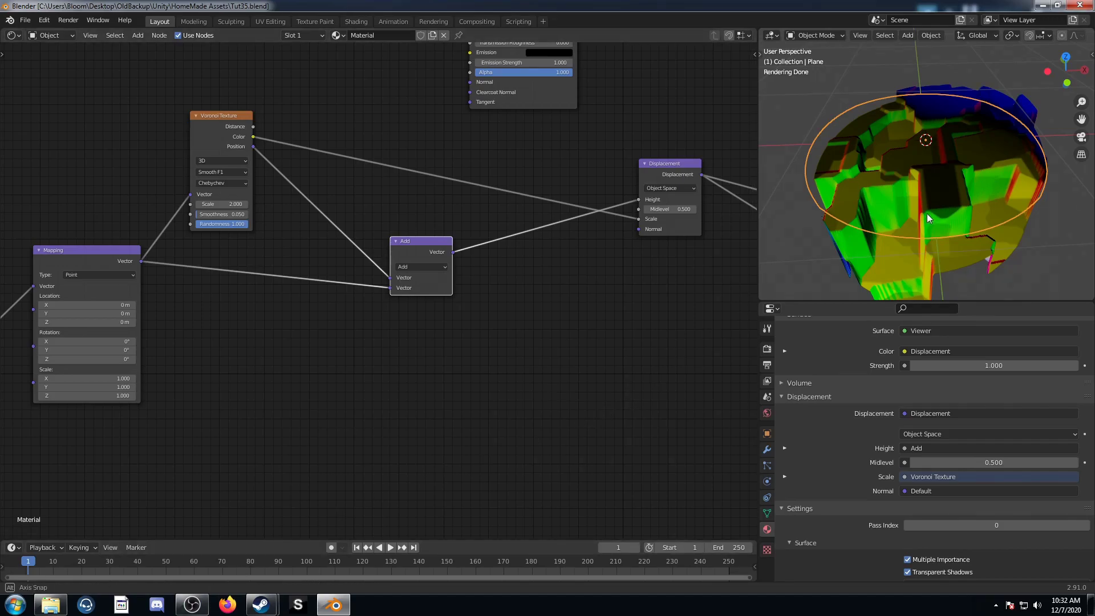
pyautogui.moveTo(928, 218)
pyautogui.mouseDown(button='middle')
pyautogui.moveTo(969, 185)
pyautogui.moveTo(955, 192)
pyautogui.mouseUp(button='middle')
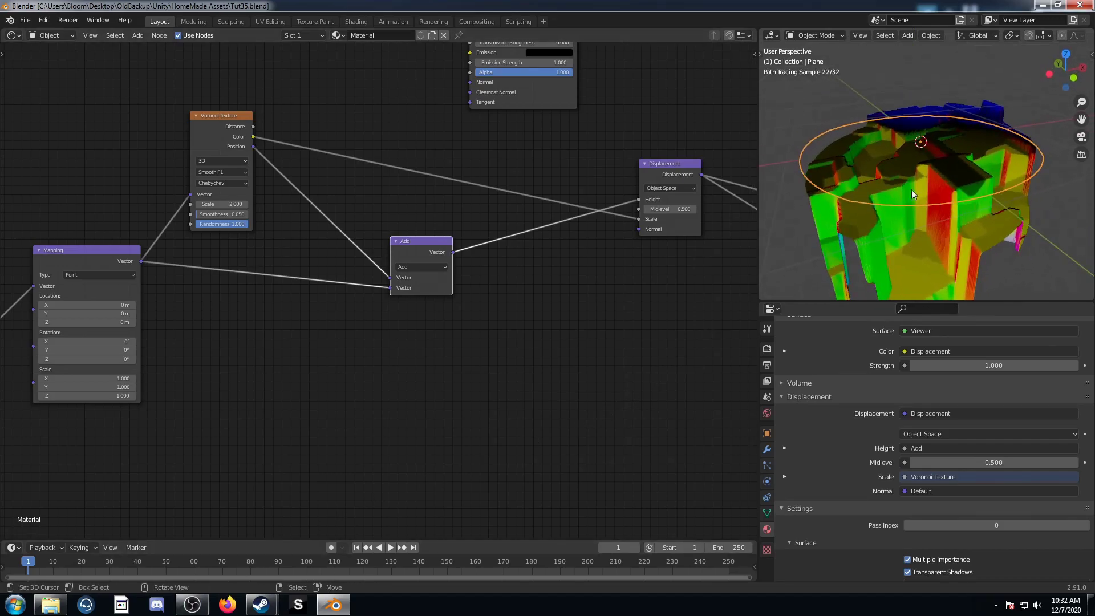
pyautogui.moveTo(424, 248); pyautogui.dragTo(478, 247)
pyautogui.hotkey('shift', 'd')
pyautogui.click(413, 114)
pyautogui.click(410, 115)
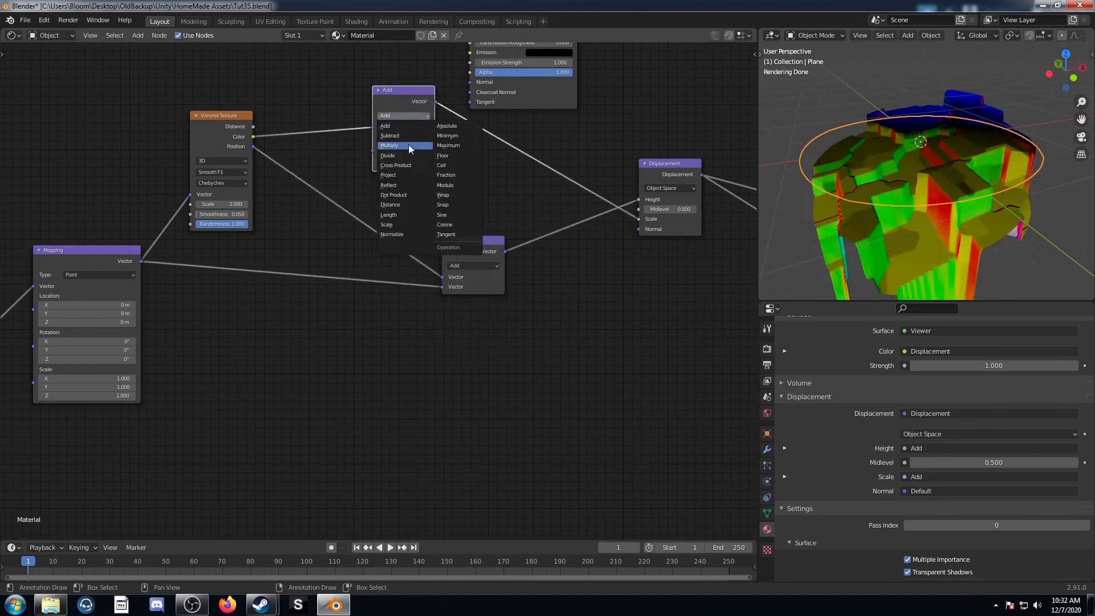
pyautogui.click(409, 145)
pyautogui.click(404, 146)
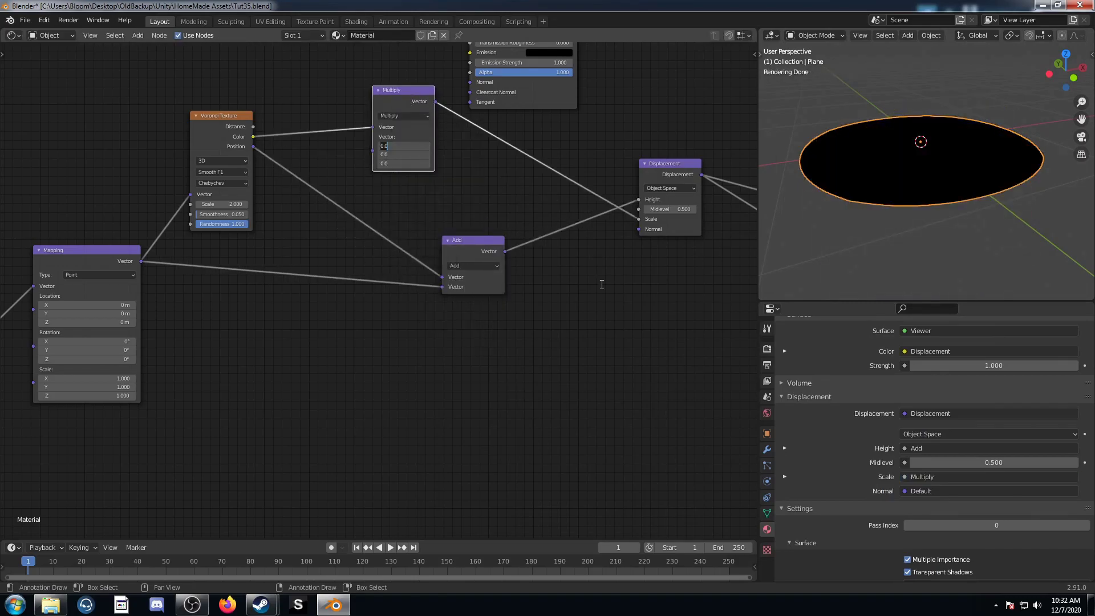
pyautogui.press('Return')
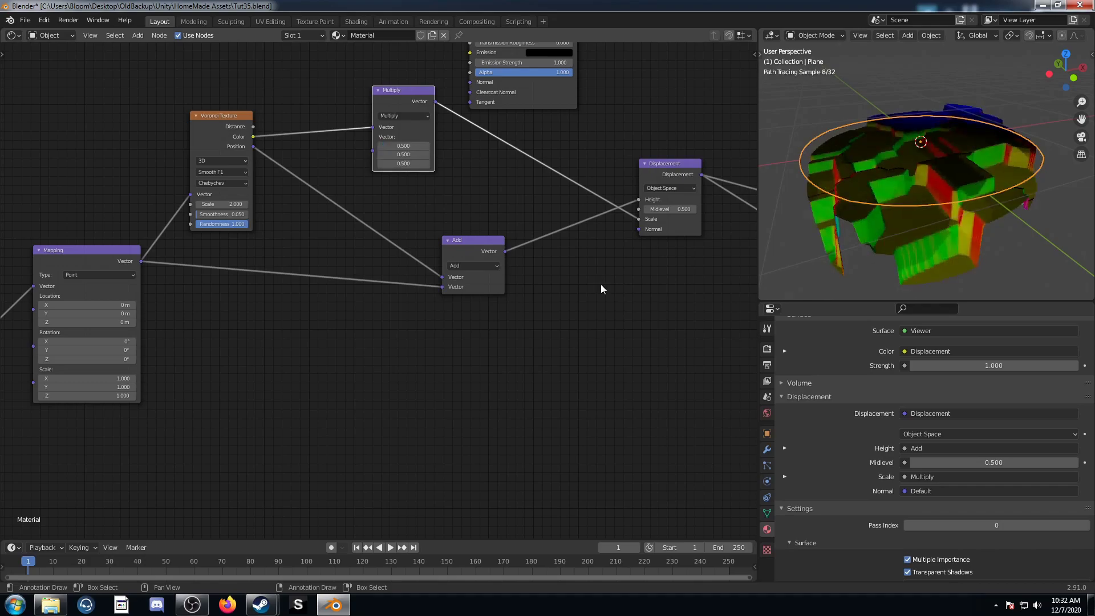
# - Duplicate the Multiply node onto the link between Voronoi Position and Add, and set all its factors to 0.2
pyautogui.hotkey('shift', 'd')
pyautogui.click(362, 175)
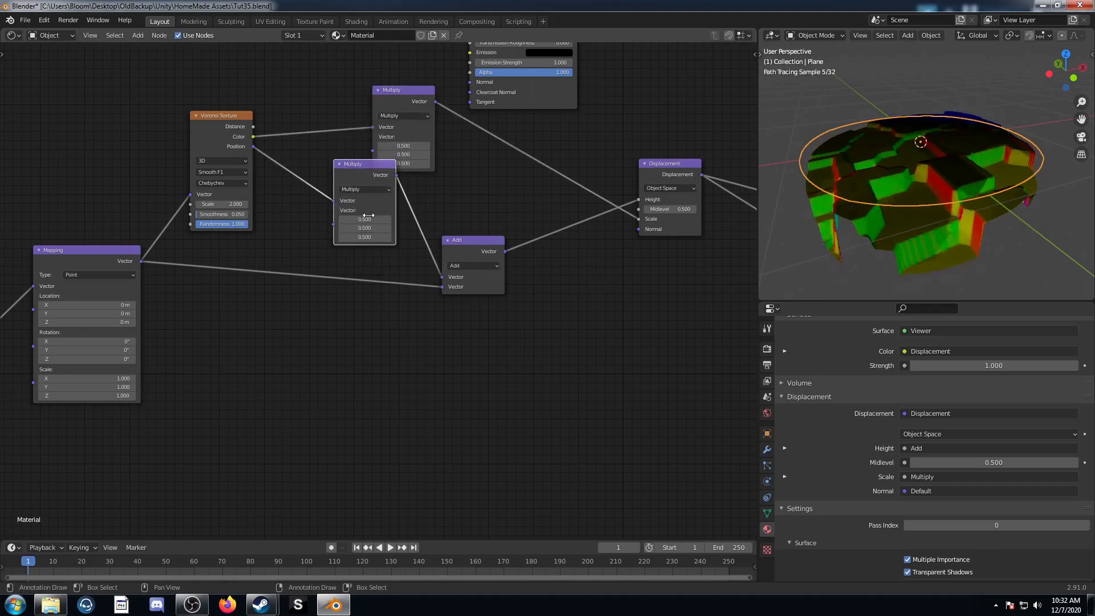
pyautogui.click(365, 220)
pyautogui.write('.2')
pyautogui.press('Return')
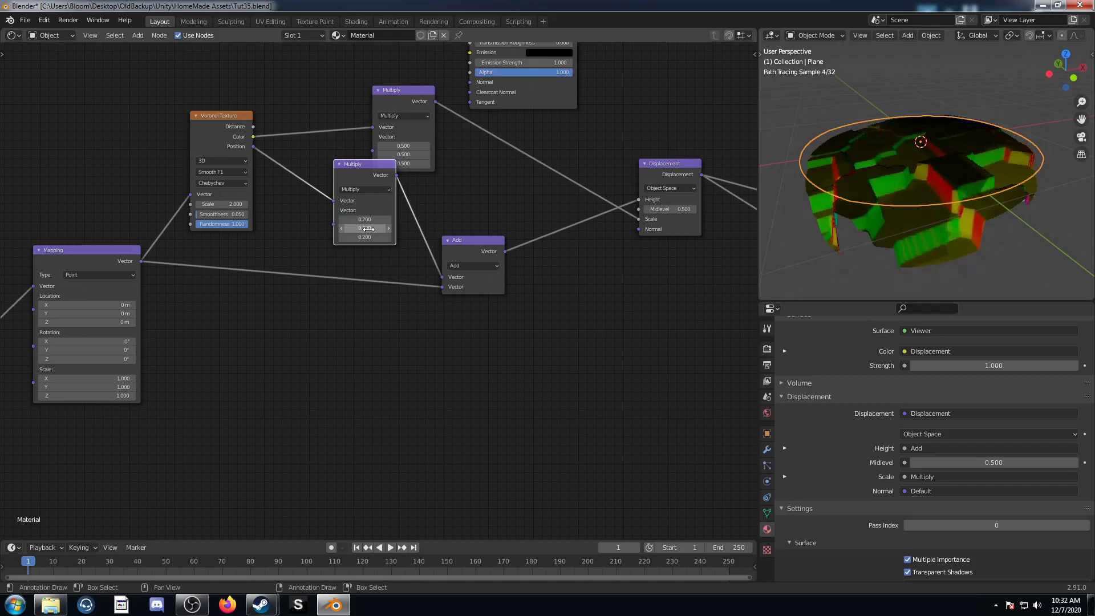
pyautogui.moveTo(932, 98); pyautogui.dragTo(939, 225, button='middle')
pyautogui.scroll(3, 942, 220)
pyautogui.scroll(-2, 924, 234)
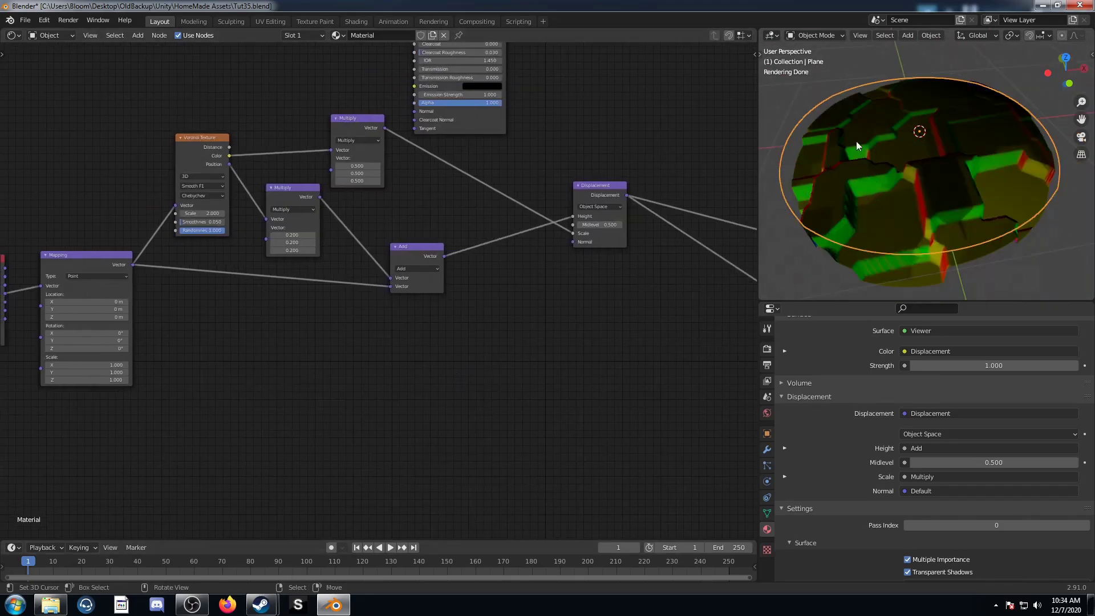
# - Duplicate the Voronoi Texture node with its Mapping link kept and place the copy below the existing nodes
pyautogui.moveTo(203, 151); pyautogui.dragTo(247, 111, button='middle')
pyautogui.click(244, 98)
pyautogui.moveTo(236, 114); pyautogui.dragTo(230, 109)
pyautogui.hotkey('ctrl', 'shift', 'd')
pyautogui.click(303, 339)
# - Set the duplicated Voronoi Texture's feature output to F2 and its Scale to 3
pyautogui.scroll(1, 335, 266)
pyautogui.click(292, 270)
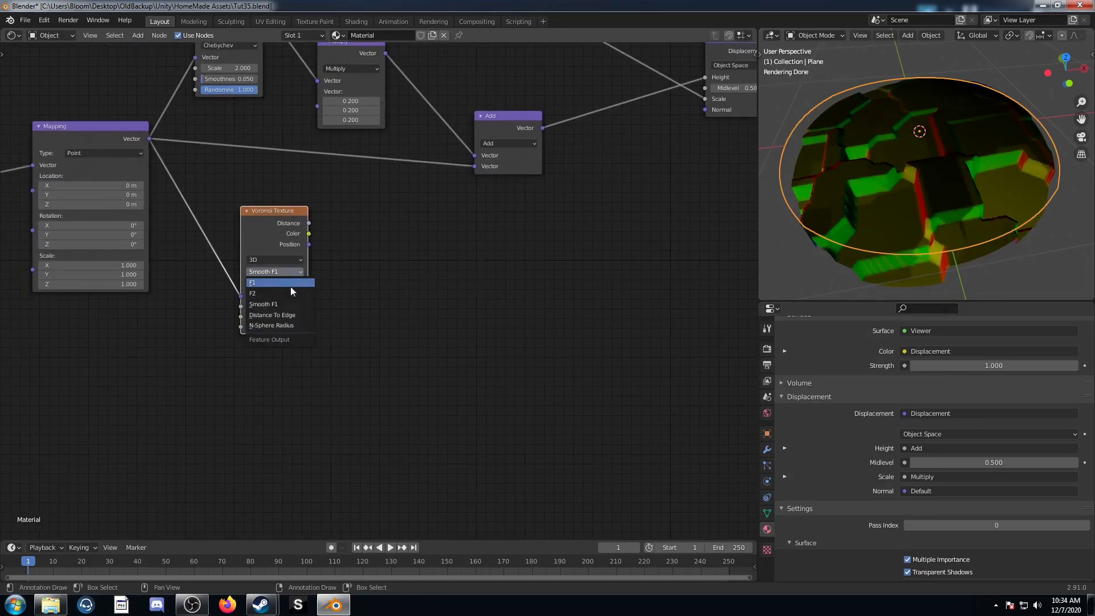
pyautogui.click(289, 283)
pyautogui.click(284, 272)
pyautogui.click(281, 293)
pyautogui.click(284, 306)
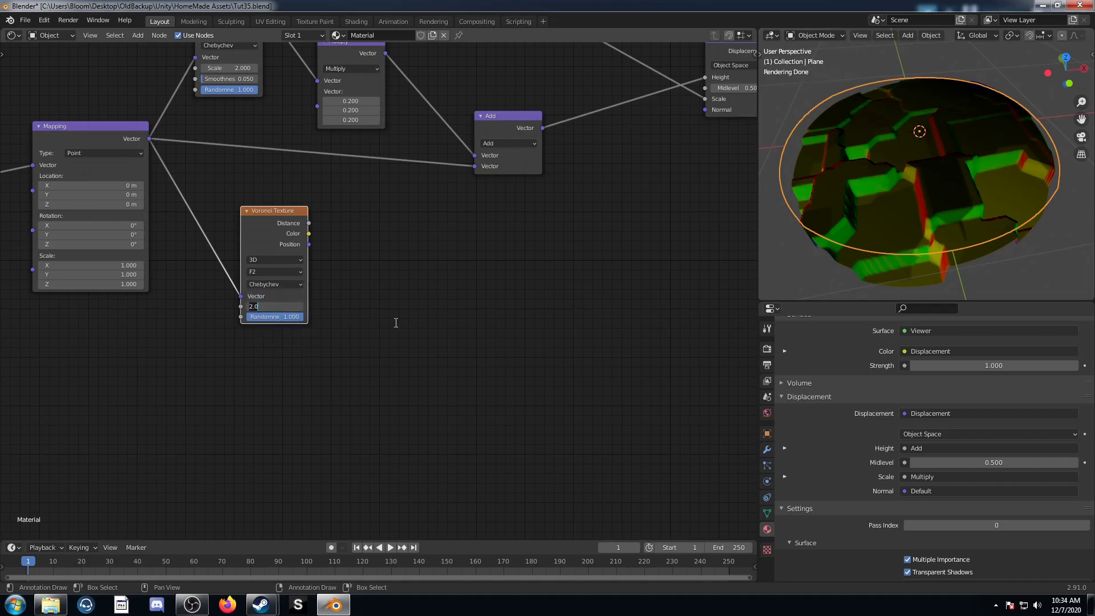
pyautogui.write('3')
pyautogui.press('Return')
# - Duplicate the F2 Voronoi Texture below itself, still fed by Mapping, and set the copy's feature output to F1
pyautogui.moveTo(266, 228); pyautogui.dragTo(269, 326)
pyautogui.click(275, 372)
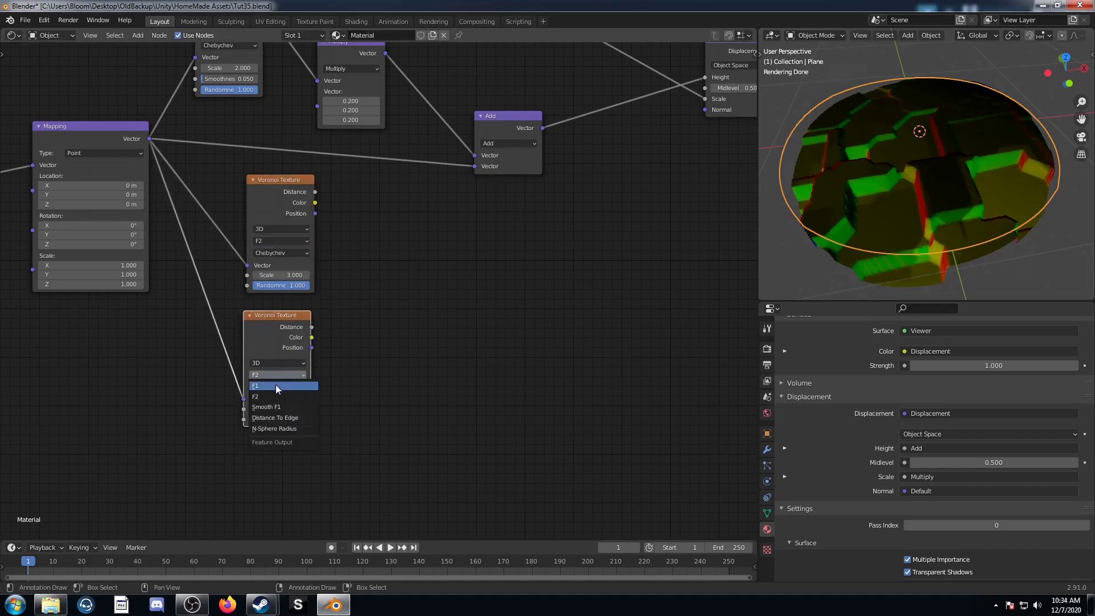
pyautogui.click(275, 385)
# - Add a Math node beside the F2 and F1 Voronoi Textures and set its operation to Subtract
pyautogui.moveTo(352, 326); pyautogui.dragTo(331, 341, button='middle')
pyautogui.hotkey('shift', 'a')
pyautogui.click(399, 296)
pyautogui.write('math')
pyautogui.press('Return')
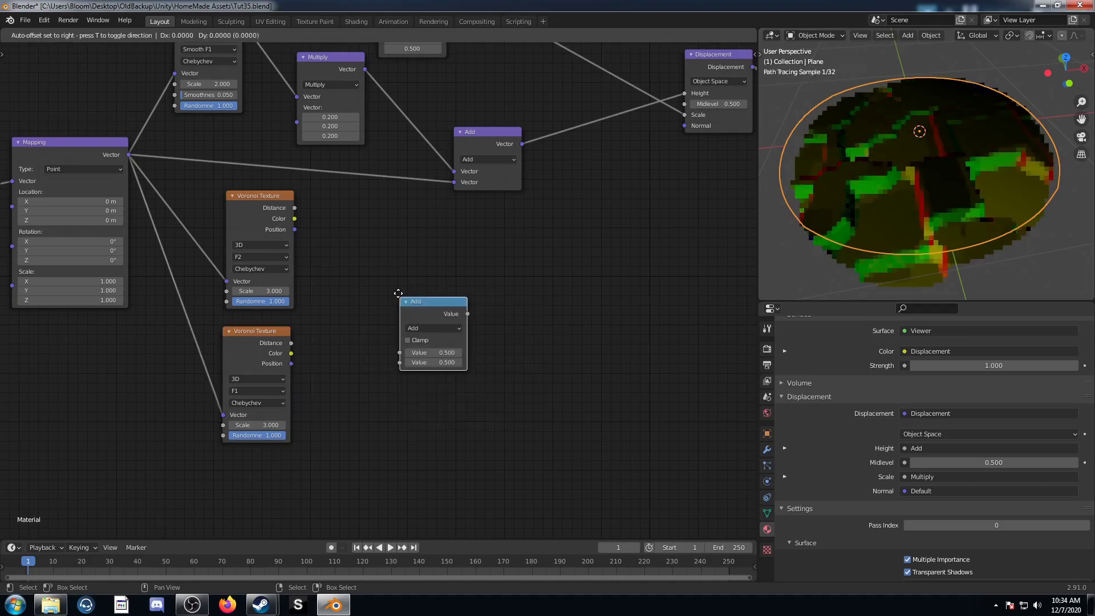
pyautogui.click(385, 238)
pyautogui.click(418, 260)
pyautogui.click(417, 270)
# - Link the F2 Voronoi's Distance to Subtract's first value and the F1 Voronoi's Distance to its second, and preview the result
pyautogui.keyDown('alt'); pyautogui.moveTo(264, 231); pyautogui.dragTo(399, 250, button='right'); pyautogui.keyUp('alt')
pyautogui.keyDown('alt'); pyautogui.moveTo(258, 354); pyautogui.dragTo(408, 249, button='right'); pyautogui.keyUp('alt')
pyautogui.keyDown('ctrl'); pyautogui.keyDown('shift'); pyautogui.click(419, 262); pyautogui.keyUp('shift'); pyautogui.keyUp('ctrl')
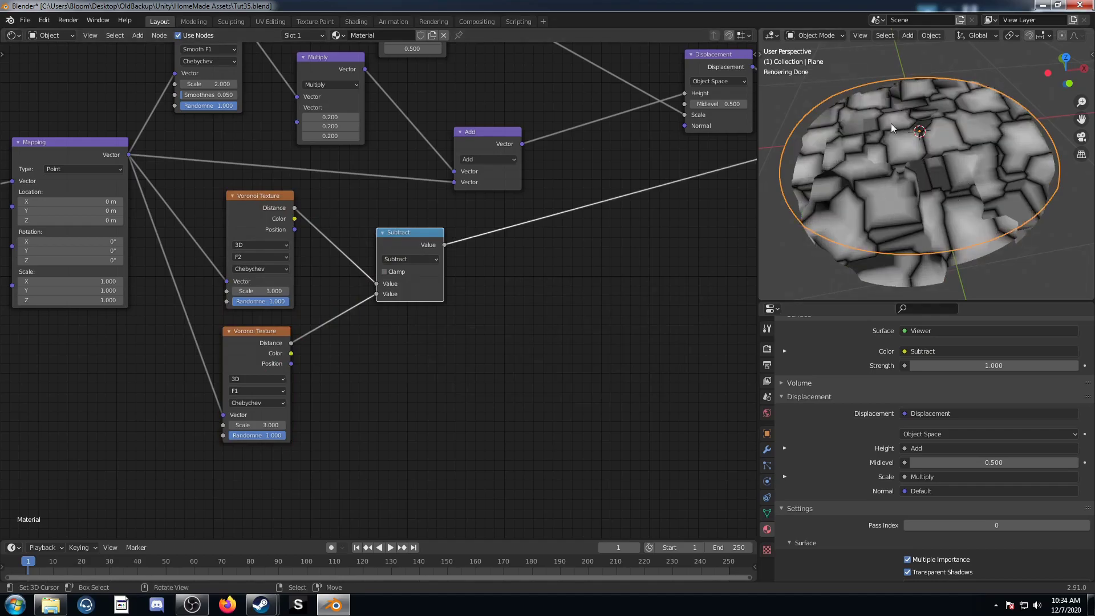
pyautogui.moveTo(980, 200)
pyautogui.mouseDown(button='middle')
pyautogui.moveTo(899, 203)
pyautogui.moveTo(956, 201)
pyautogui.mouseUp(button='middle')
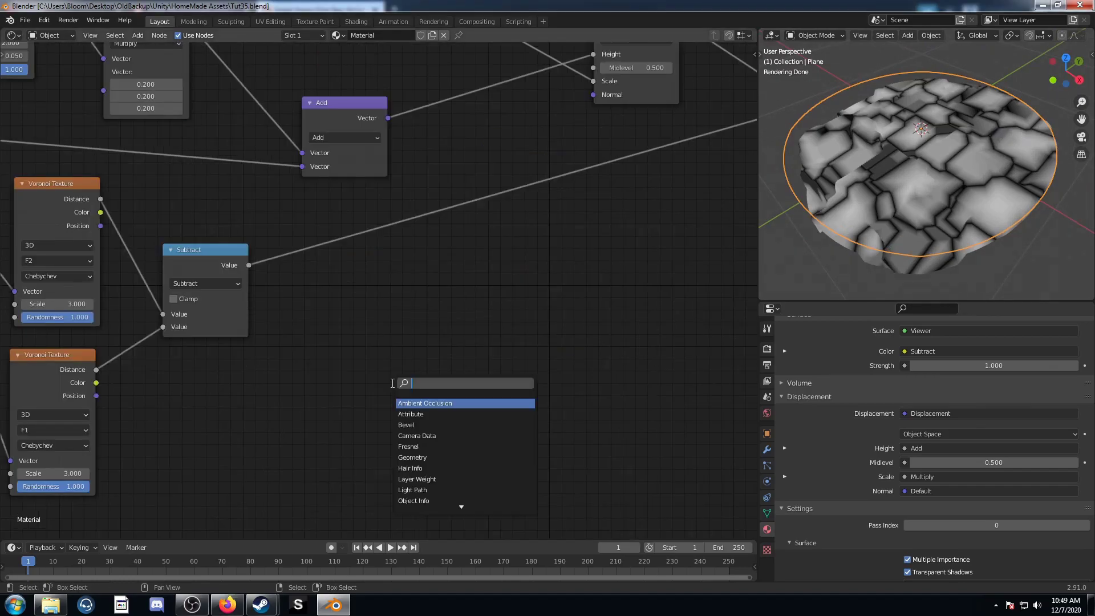
# - Insert a ColorRamp node on the output link of the Subtract node
pyautogui.write('color')
pyautogui.press('Return')
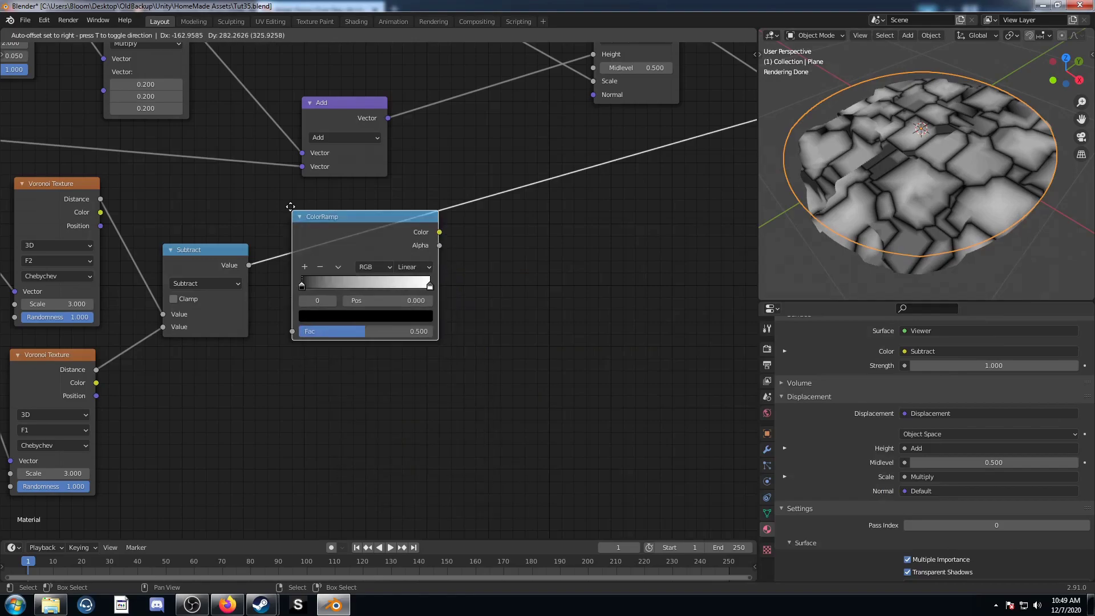
pyautogui.click(290, 206)
# - Set the position of the ColorRamp's black stop to 0.025
pyautogui.scroll(4, 350, 259)
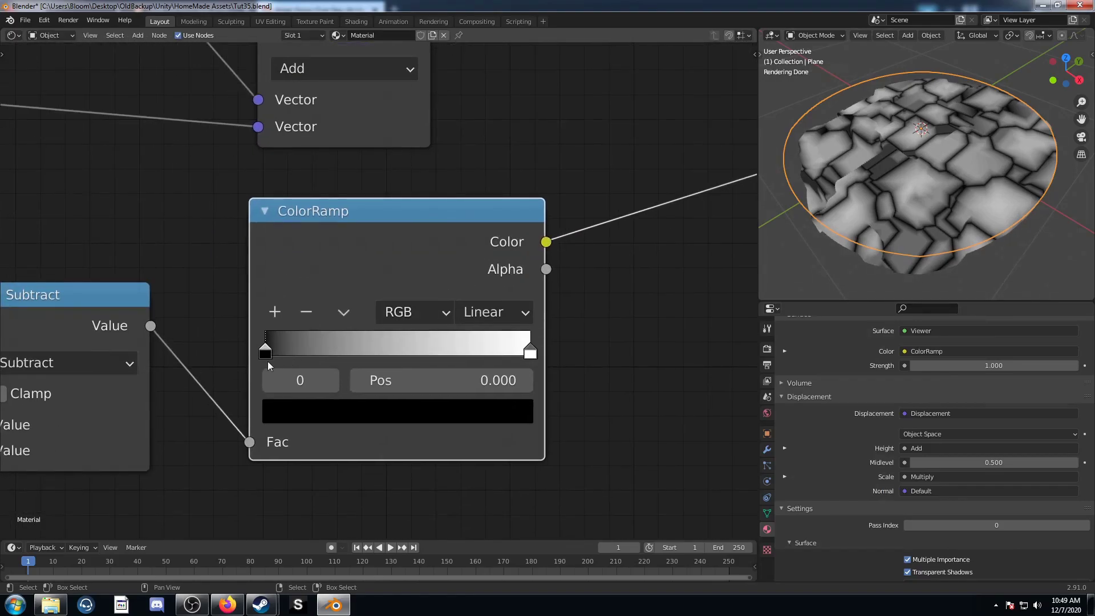
pyautogui.scroll(1, 347, 389)
pyautogui.moveTo(348, 389); pyautogui.dragTo(340, 343, button='middle')
pyautogui.click(402, 340)
pyautogui.write('0.025')
pyautogui.press('Return')
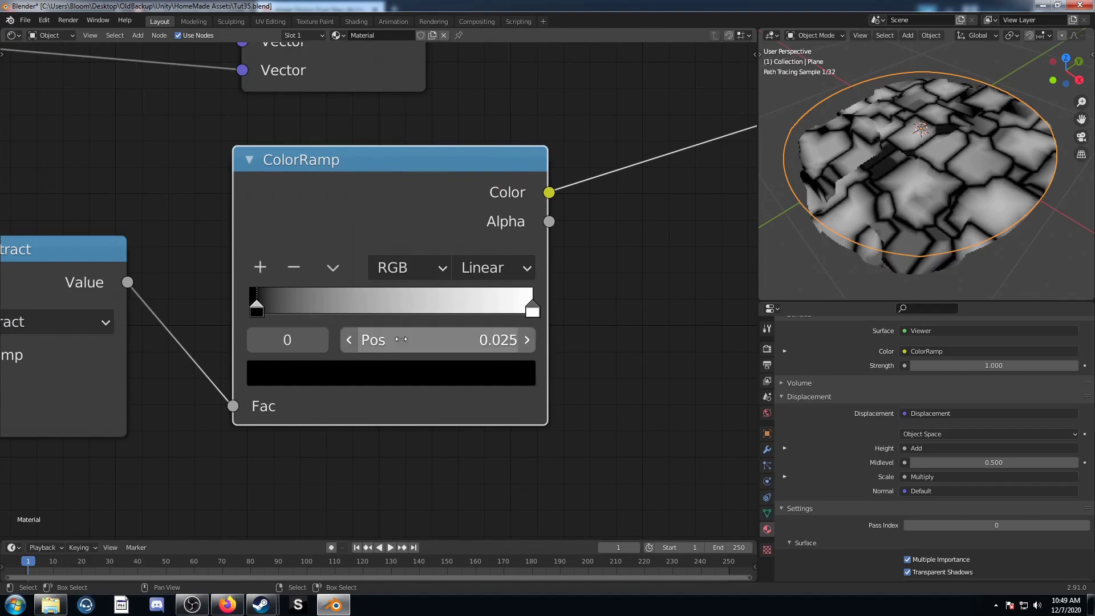
# - Move the ColorRamp's white stop to position 0.05 and set its color's HSV Value to 0.15
pyautogui.click(531, 309)
pyautogui.click(488, 338)
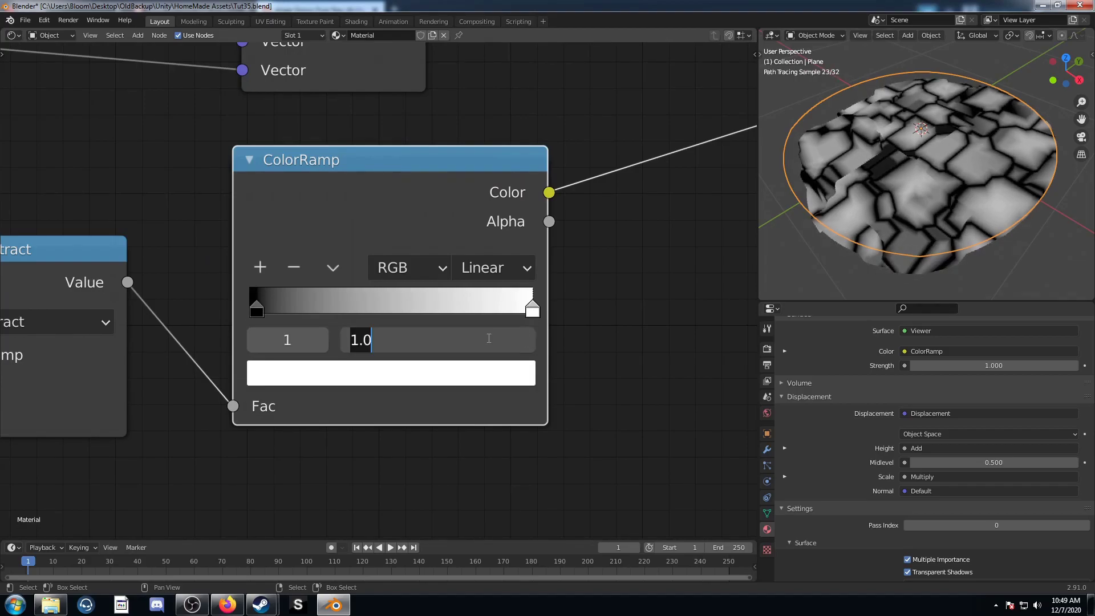
pyautogui.write('.0')
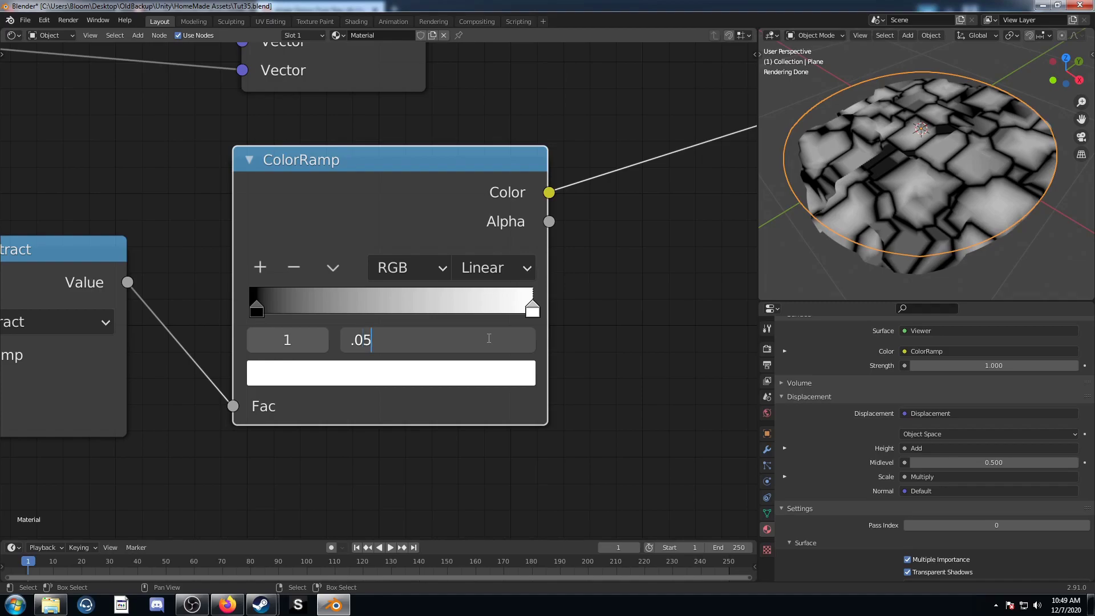
pyautogui.press('Return')
pyautogui.click(459, 370)
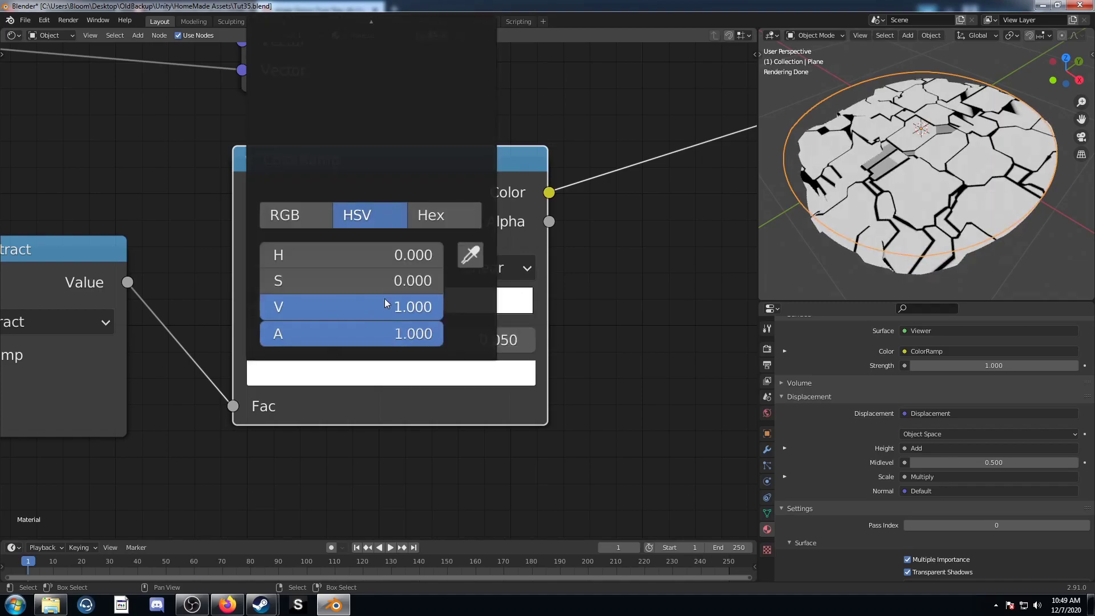
pyautogui.click(349, 308)
pyautogui.write('.15')
pyautogui.press('Return')
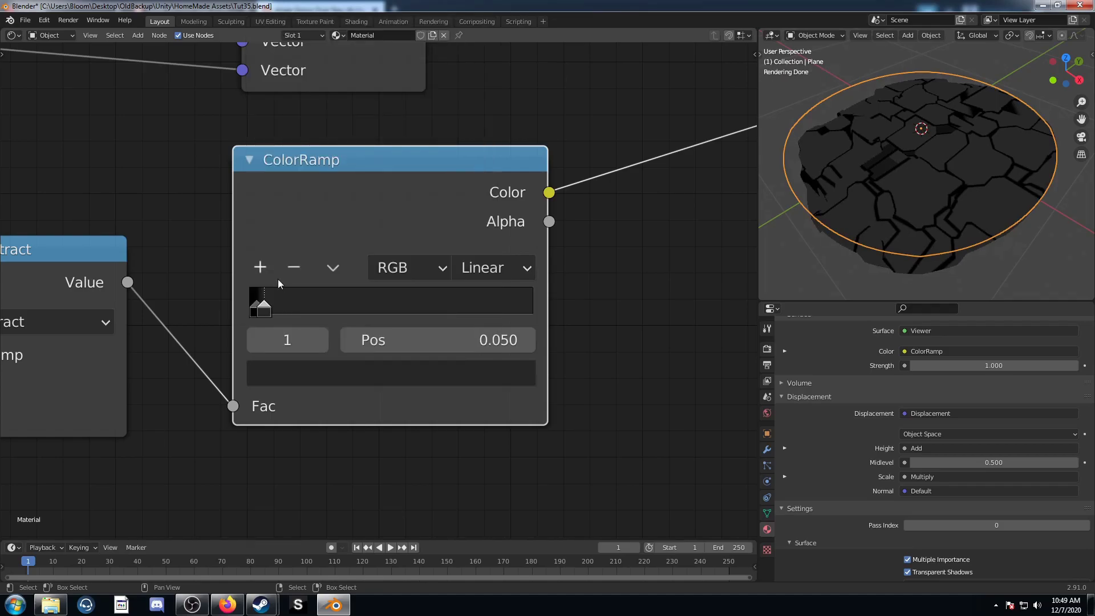
# - Add a third ColorRamp stop at position 0.075 and set its color's HSV Value to 0.15
pyautogui.click(261, 267)
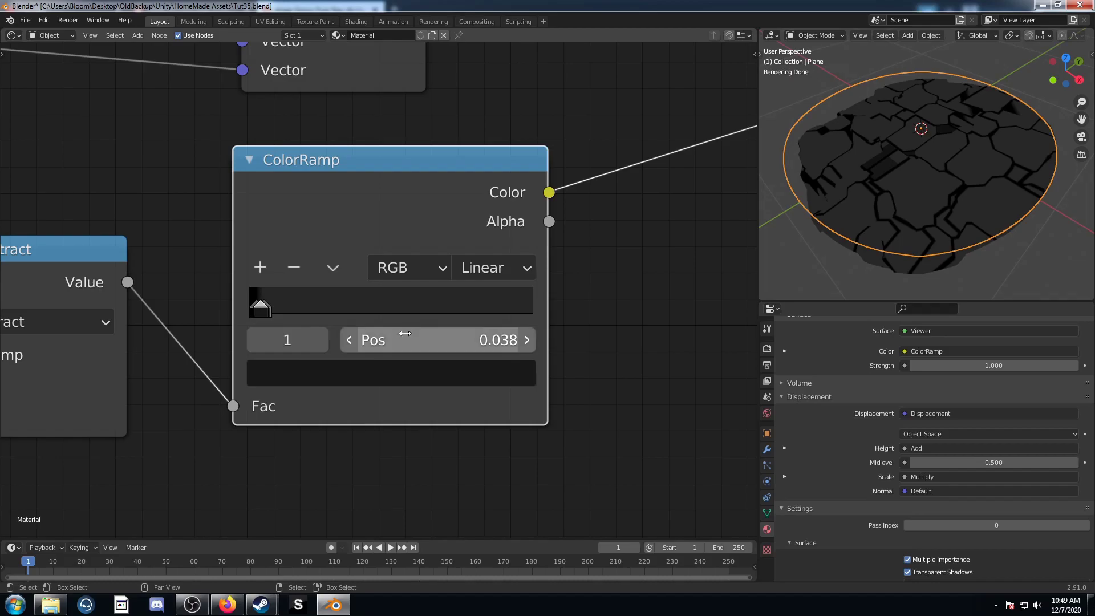
pyautogui.keyDown('ctrl'); pyautogui.click(288, 301); pyautogui.keyUp('ctrl')
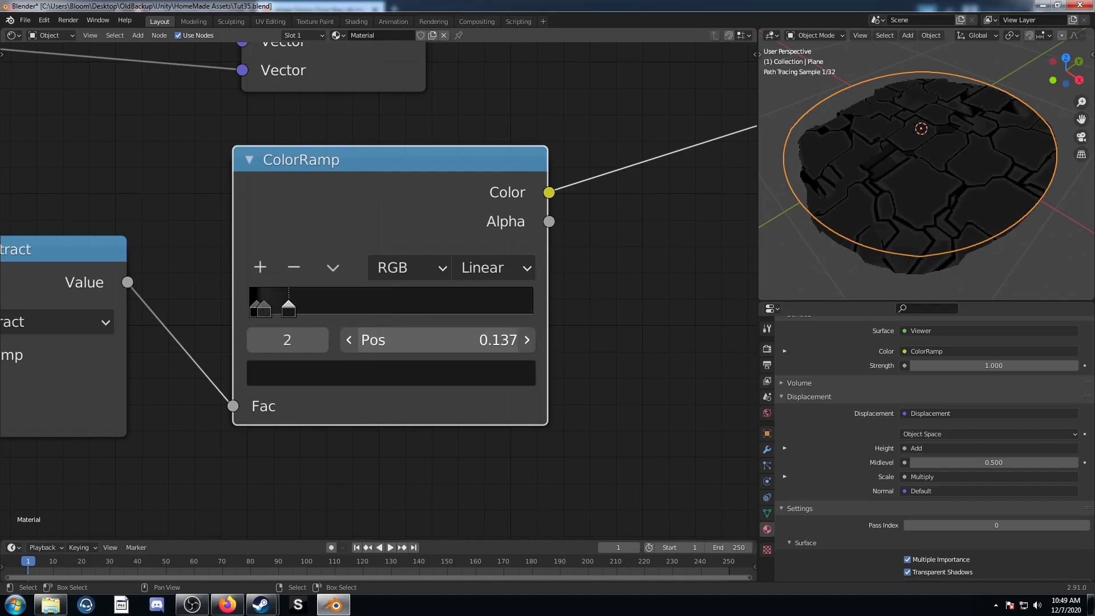
pyautogui.click(442, 340)
pyautogui.write('.0')
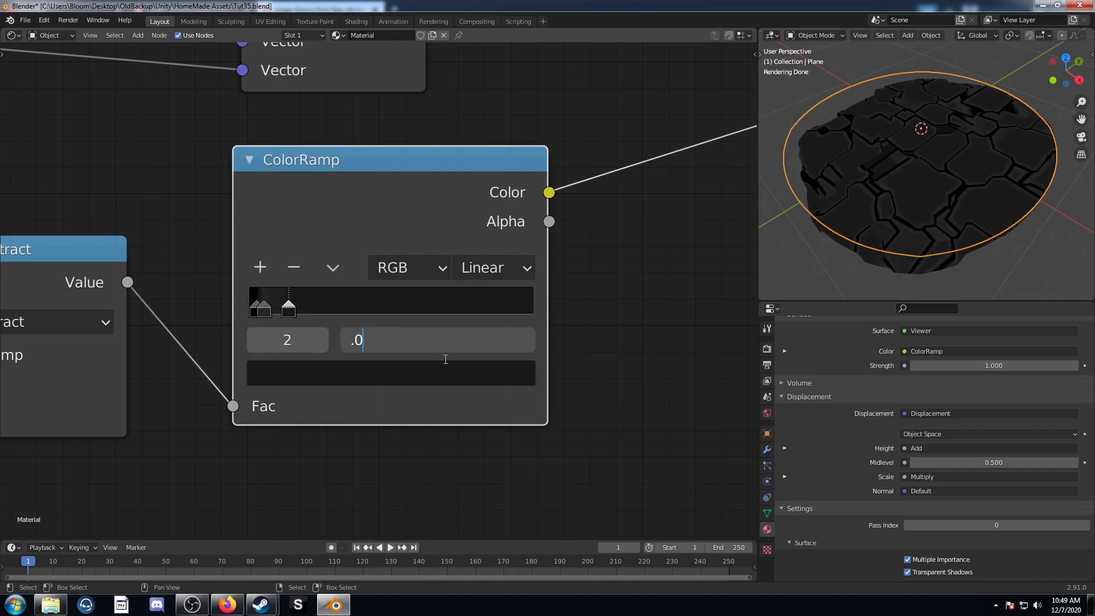
pyautogui.write('75')
pyautogui.press('Return')
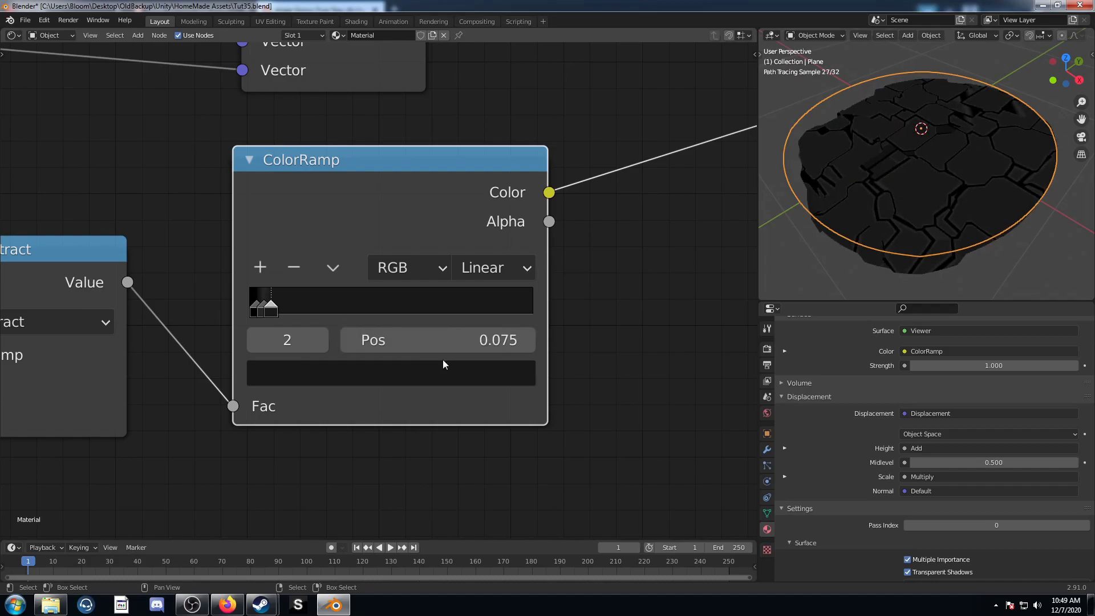
pyautogui.click(362, 369)
pyautogui.click(379, 309)
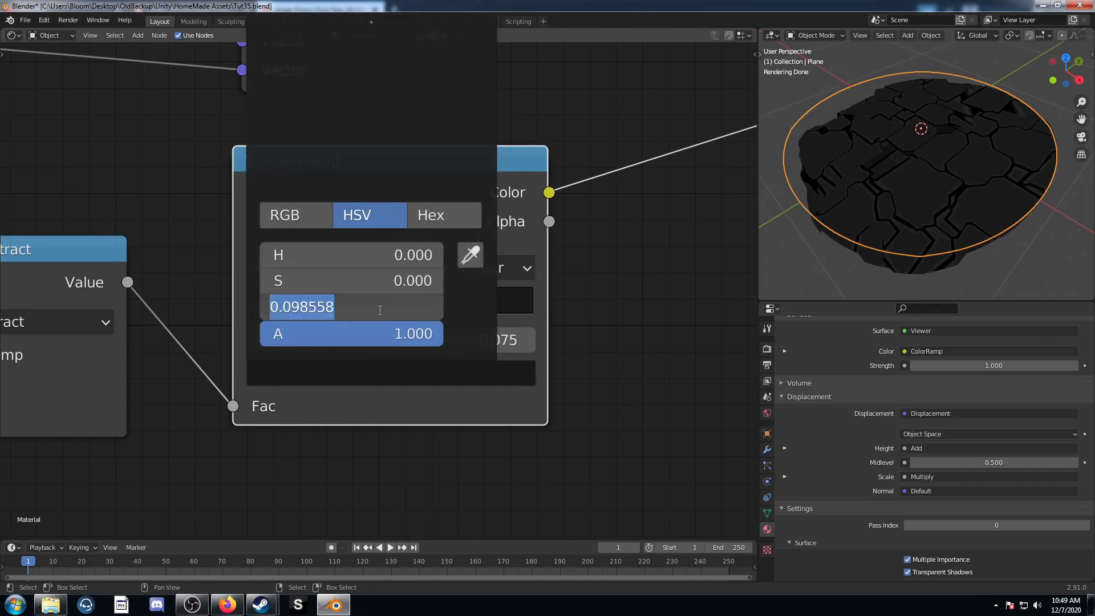
pyautogui.write('.15')
pyautogui.press('Return')
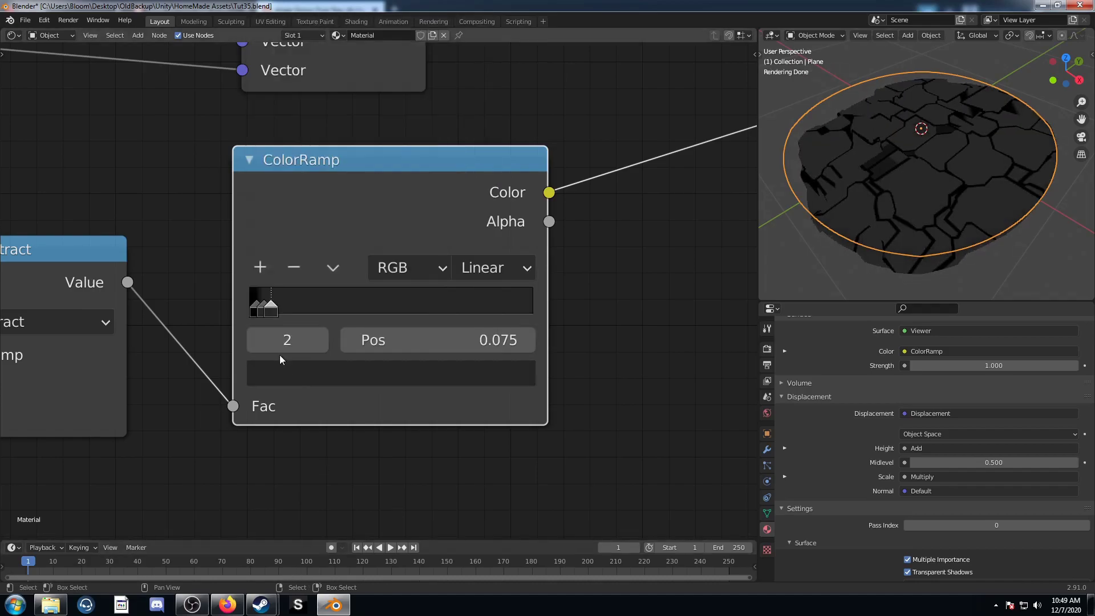
# - Add a fourth ColorRamp stop, make it black, and set its position to 0.094
pyautogui.click(259, 268)
pyautogui.moveTo(391, 339); pyautogui.dragTo(411, 338)
pyautogui.click(350, 377)
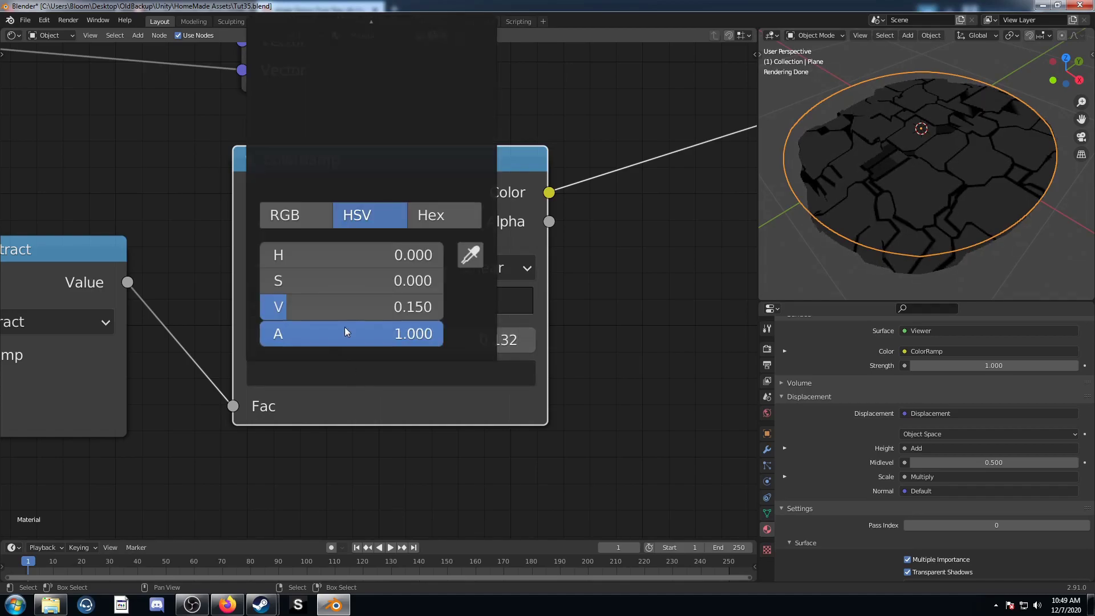
pyautogui.scroll(-3, 343, 168)
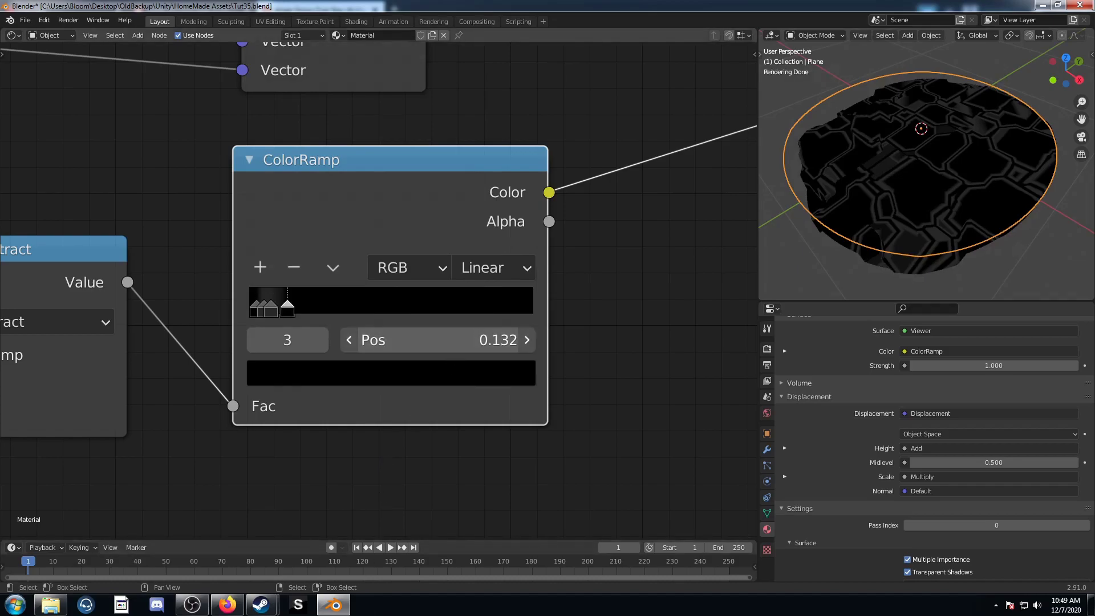
pyautogui.click(453, 342)
pyautogui.write('.094')
pyautogui.press('Return')
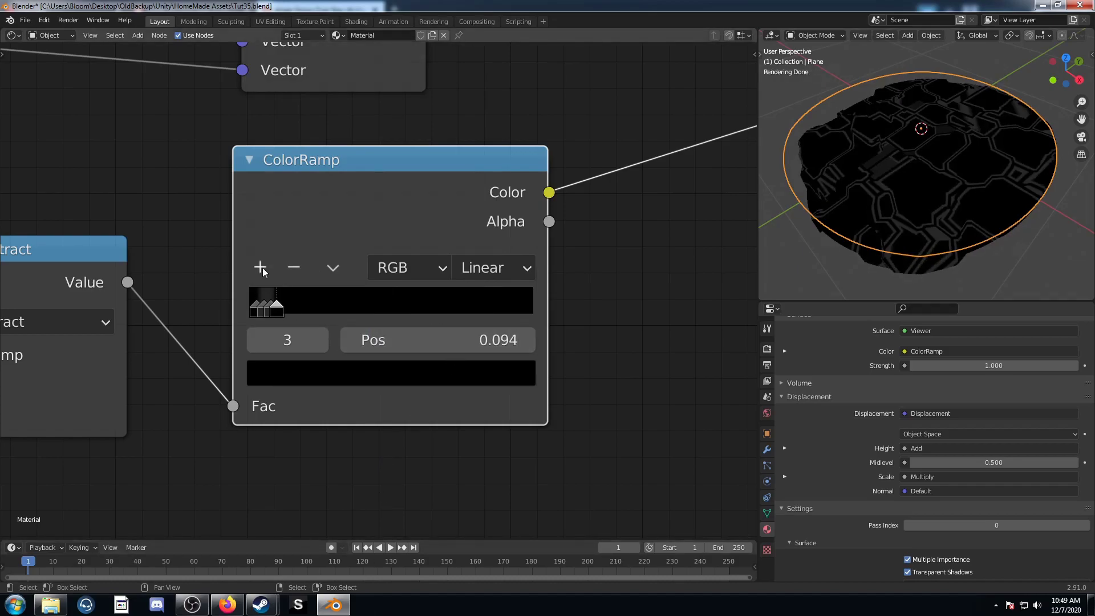
# - Add a fifth ColorRamp stop in black and set its position to 0.173
pyautogui.click(262, 271)
pyautogui.moveTo(433, 341); pyautogui.dragTo(494, 341)
pyautogui.click(341, 369)
pyautogui.scroll(-2, 362, 140)
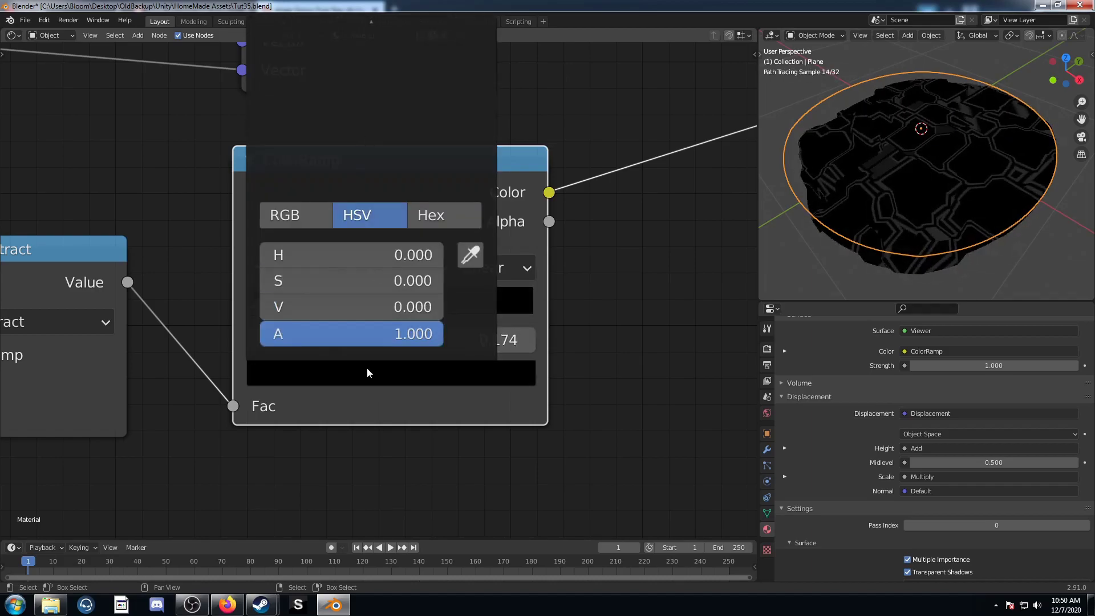
pyautogui.click(460, 342)
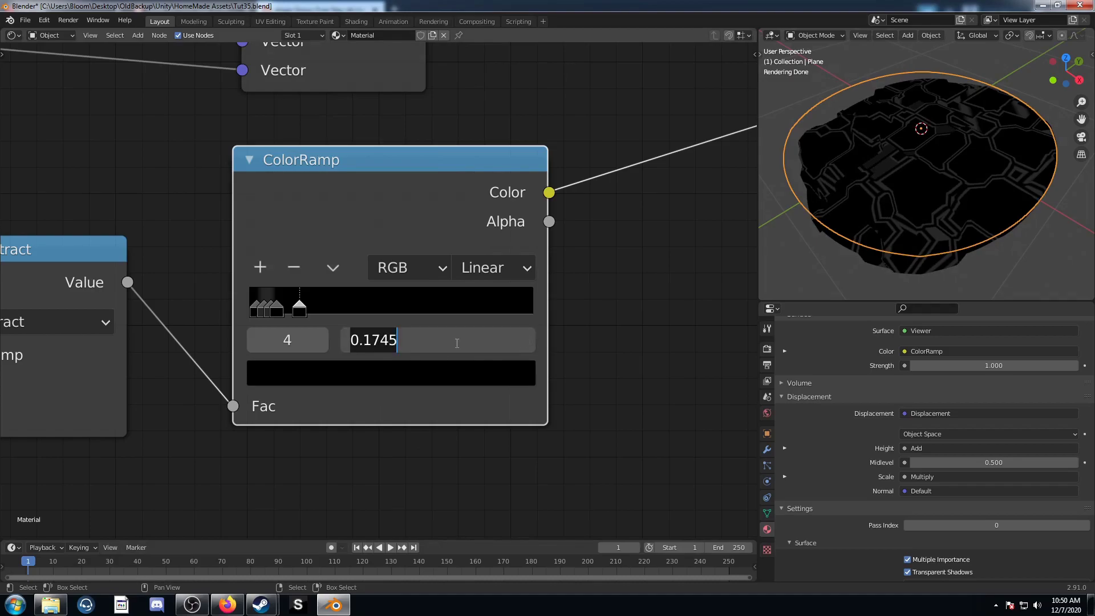
pyautogui.write('.1')
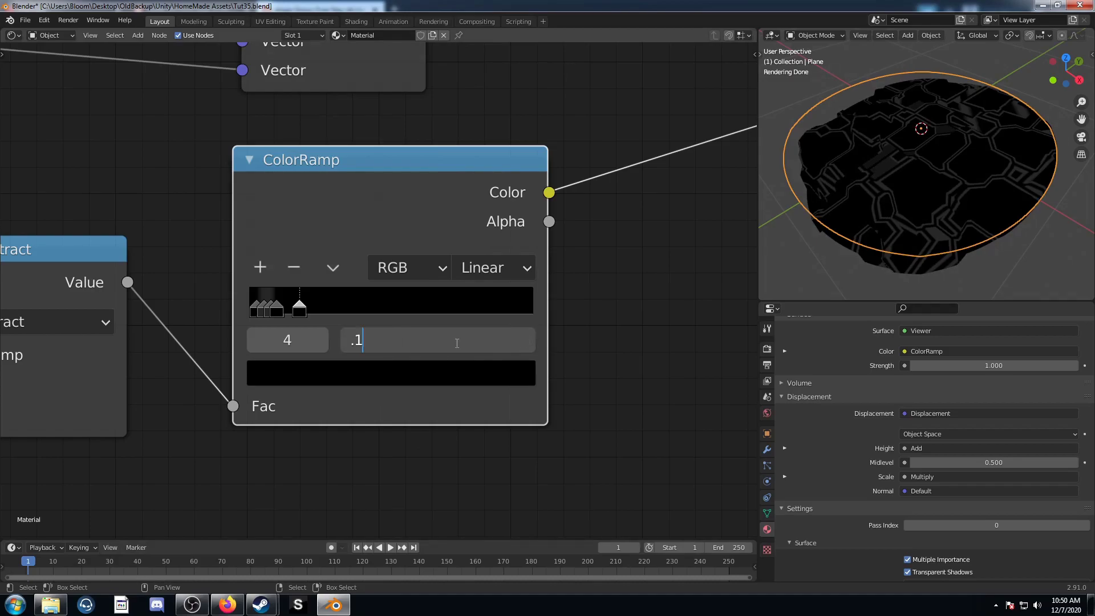
pyautogui.press('Return')
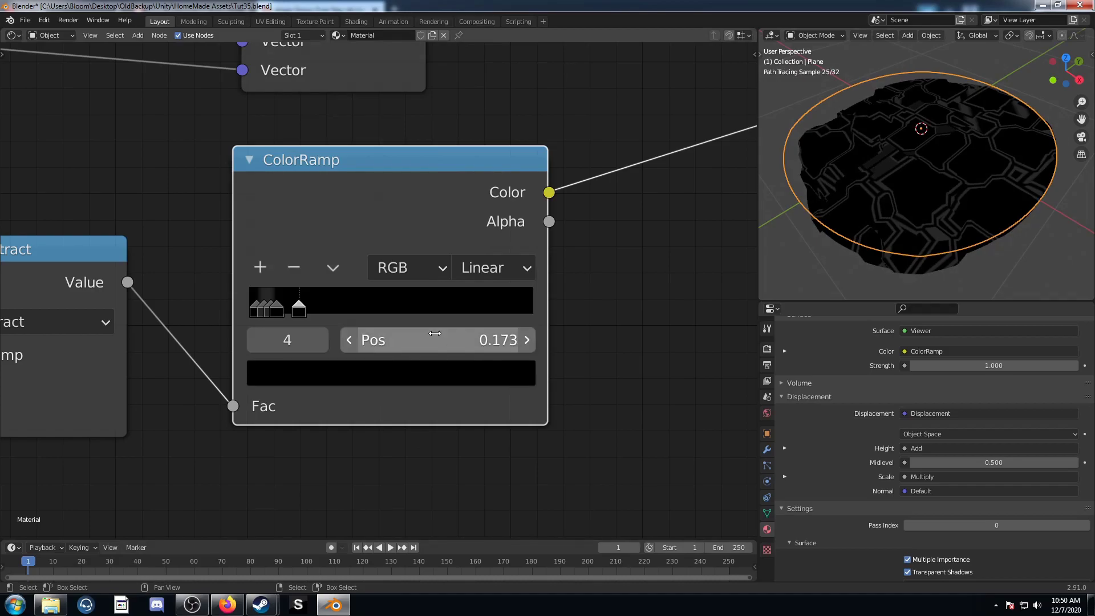
# - Add a sixth ColorRamp stop at position 0.189 and set its color's HSV Value to 0.15
pyautogui.click(261, 267)
pyautogui.moveTo(415, 336)
pyautogui.mouseDown()
pyautogui.moveTo(445, 337)
pyautogui.moveTo(431, 340)
pyautogui.mouseUp()
pyautogui.click(424, 342)
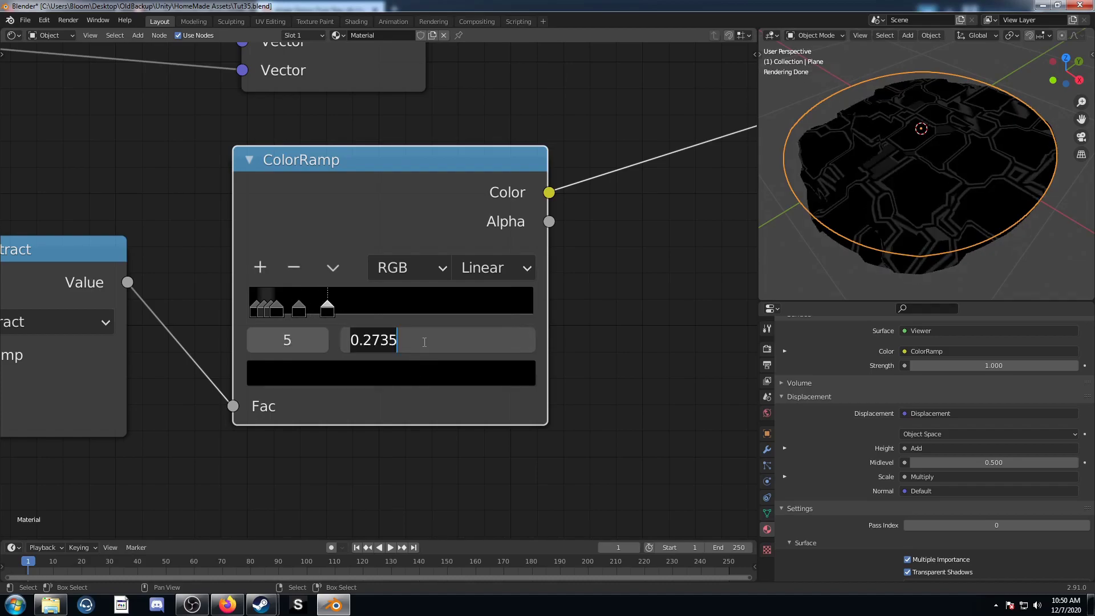
pyautogui.write('.189')
pyautogui.press('Return')
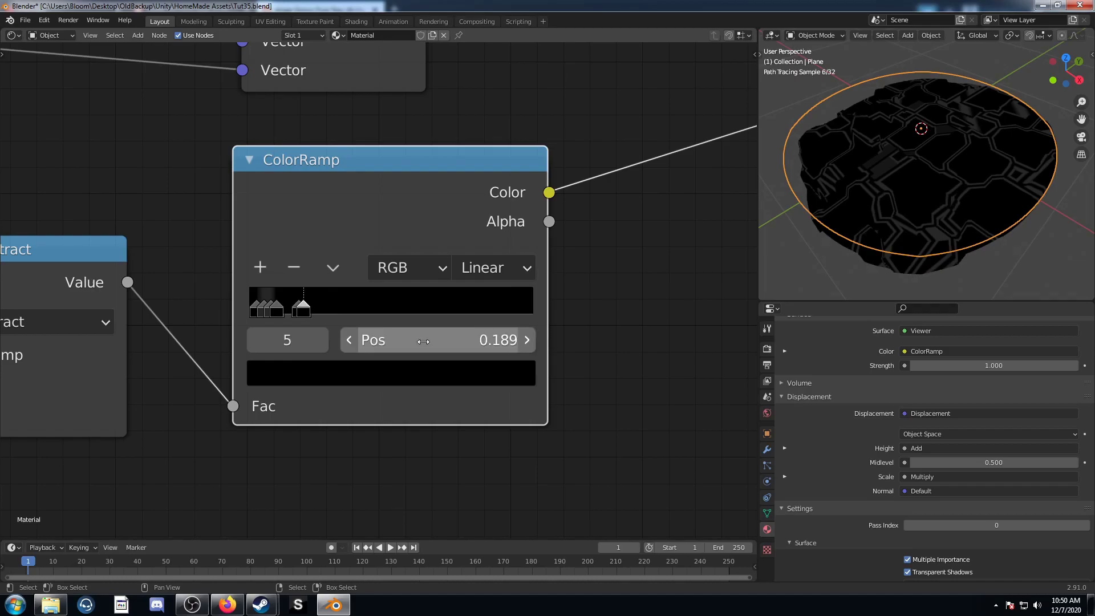
pyautogui.click(411, 371)
pyautogui.click(393, 307)
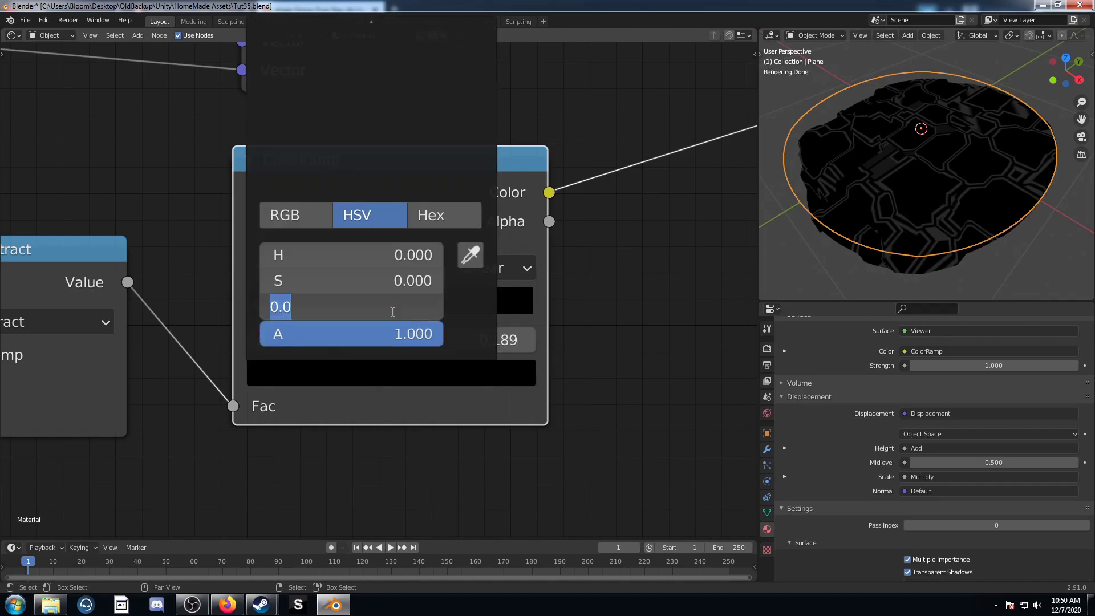
pyautogui.write('.15')
pyautogui.press('Return')
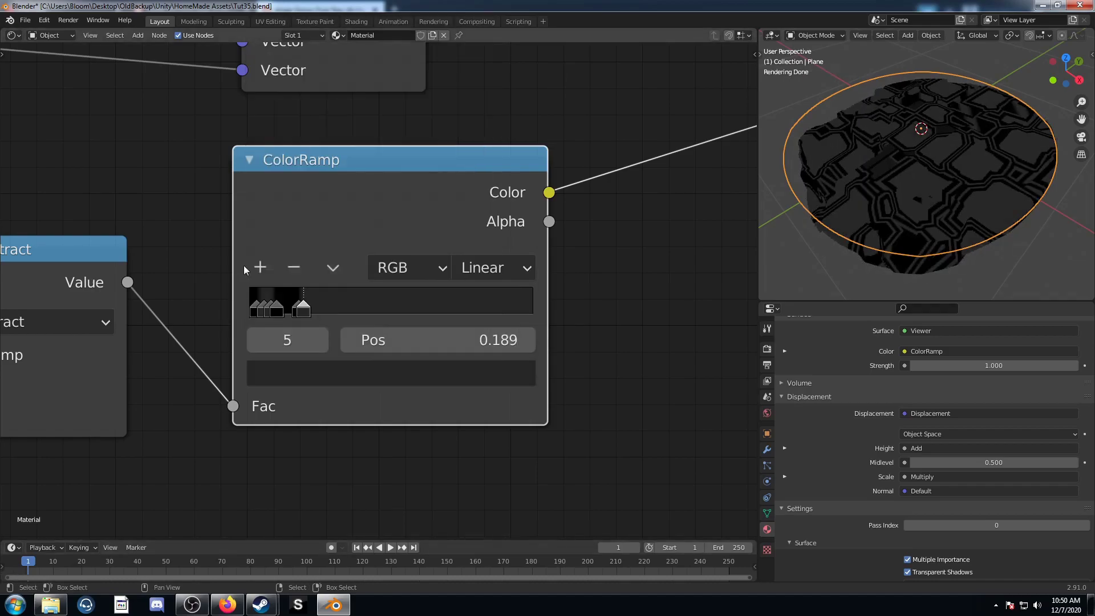
# - Add a seventh ColorRamp stop at position 0.208 and set its color's HSV Value to 0.15
pyautogui.click(259, 266)
pyautogui.keyDown('ctrl'); pyautogui.click(320, 302); pyautogui.keyUp('ctrl')
pyautogui.click(430, 341)
pyautogui.write('.')
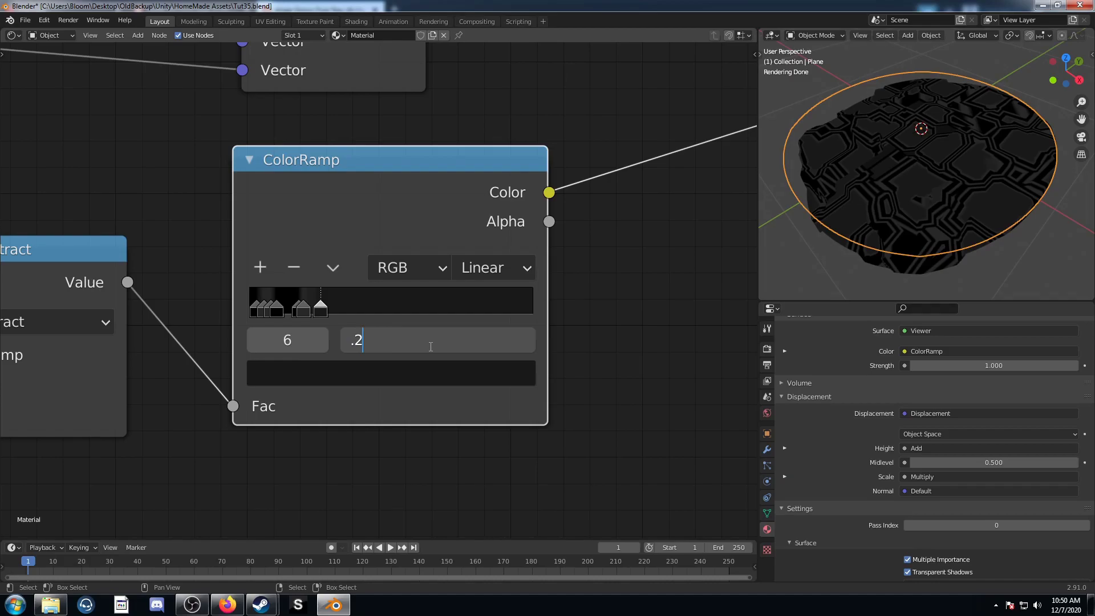
pyautogui.write('208')
pyautogui.press('Return')
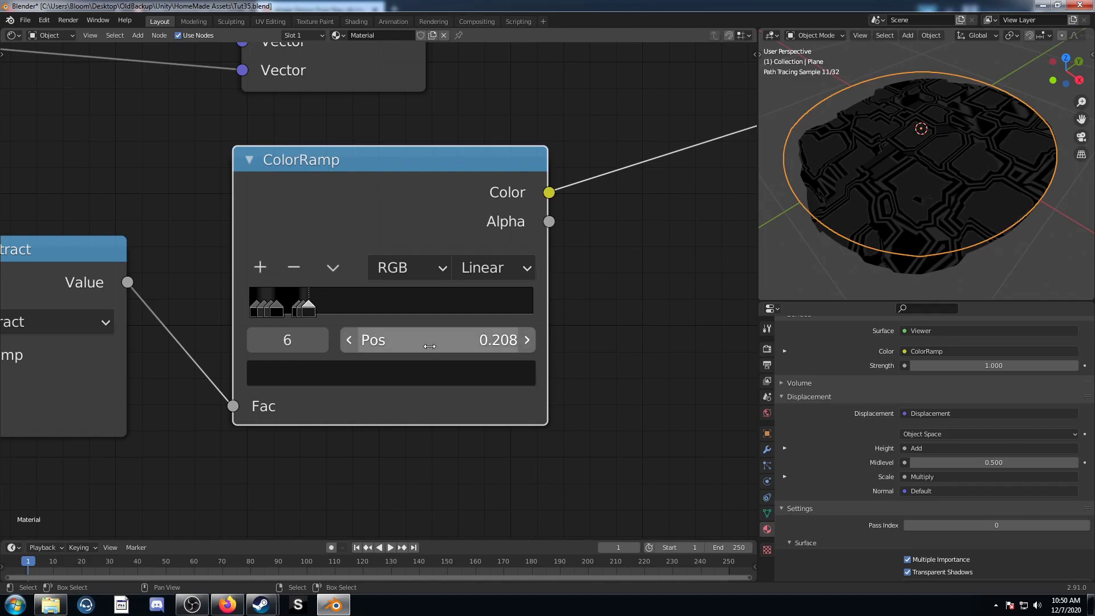
pyautogui.click(422, 373)
pyautogui.click(393, 307)
pyautogui.write('.15')
pyautogui.press('Return')
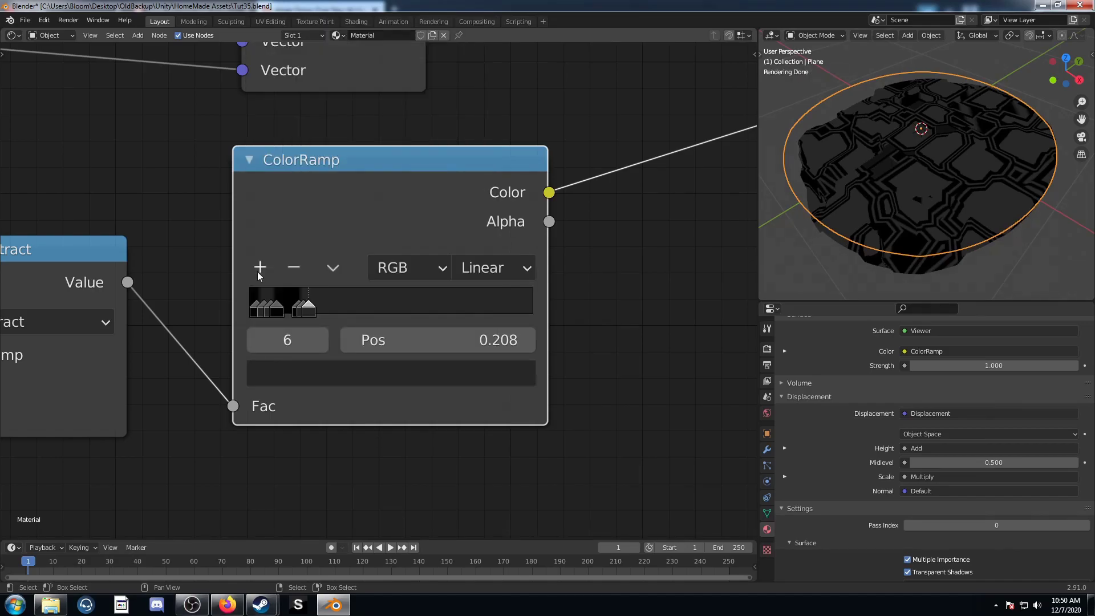
# - Add an eighth ColorRamp stop, make it black, and set its position to 0.225
pyautogui.moveTo(455, 341); pyautogui.dragTo(490, 342)
pyautogui.click(399, 372)
pyautogui.moveTo(399, 313); pyautogui.dragTo(371, 312)
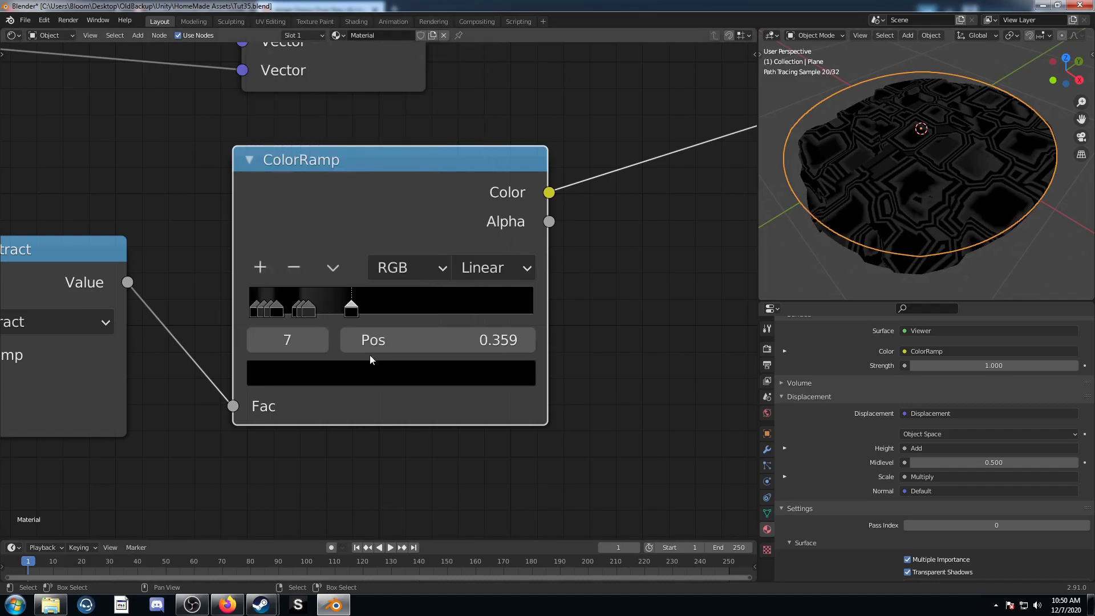
pyautogui.click(406, 341)
pyautogui.write('.')
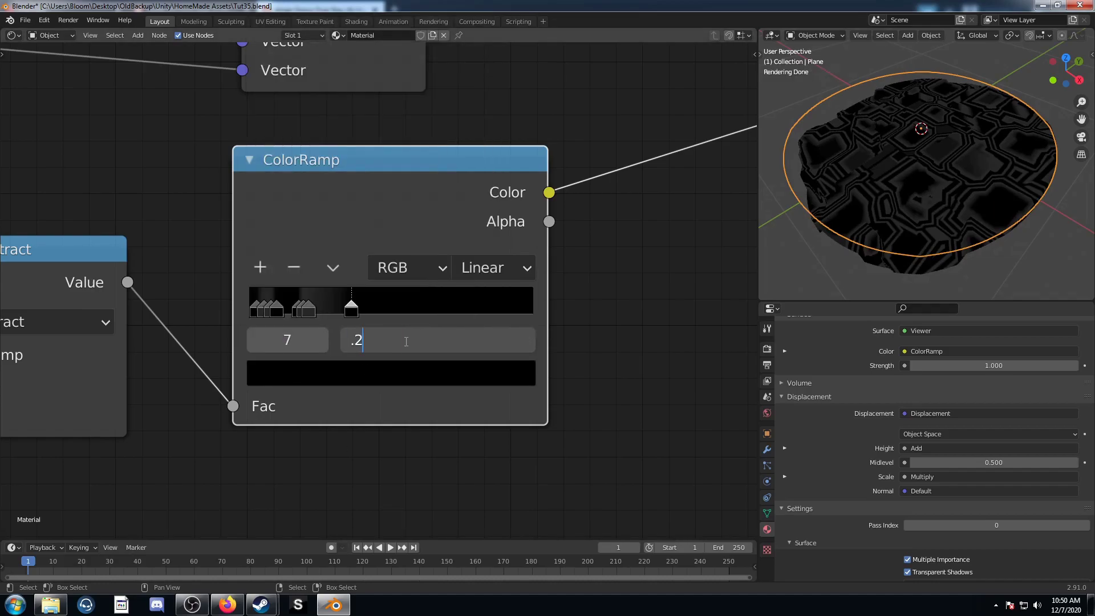
pyautogui.write('225')
pyautogui.press('Return')
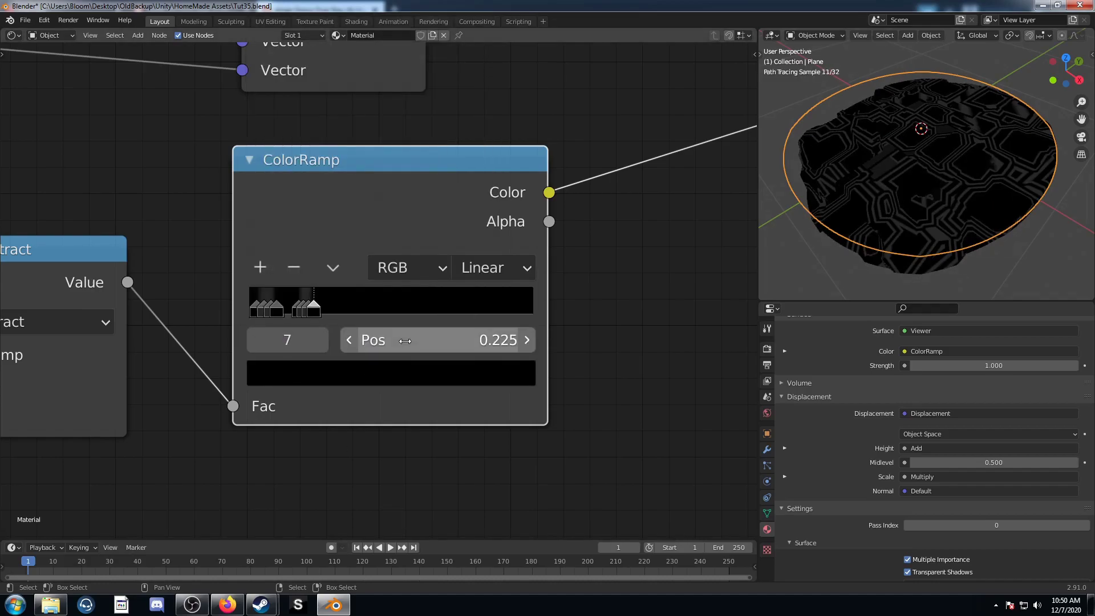
# - Add a ninth ColorRamp stop at position 0.258 and make its color black
pyautogui.click(264, 268)
pyautogui.moveTo(419, 337); pyautogui.dragTo(435, 337)
pyautogui.click(418, 341)
pyautogui.write('.')
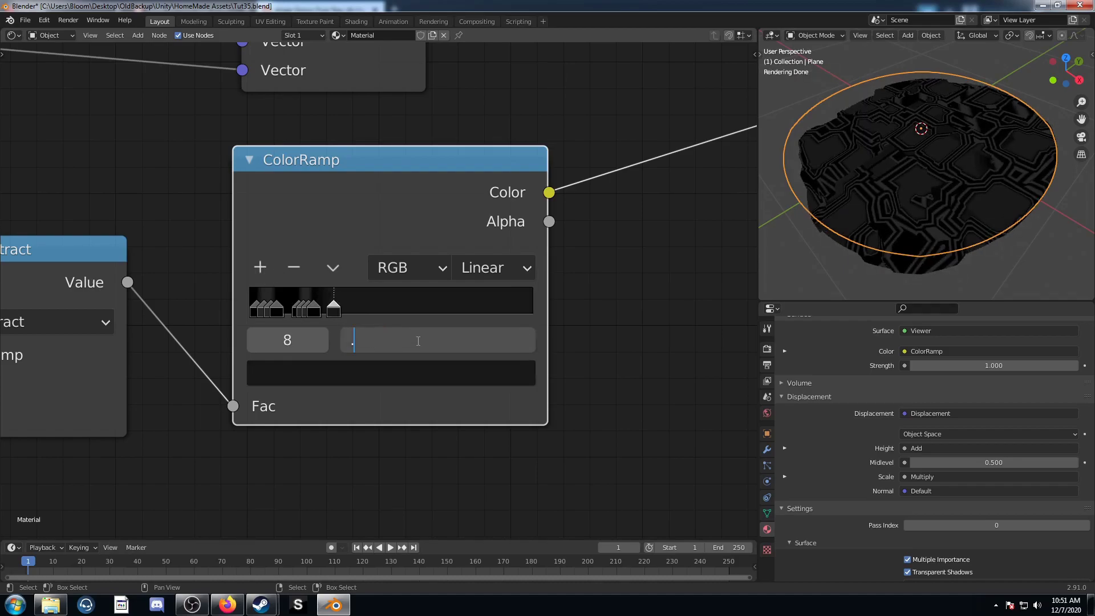
pyautogui.write('258')
pyautogui.press('Return')
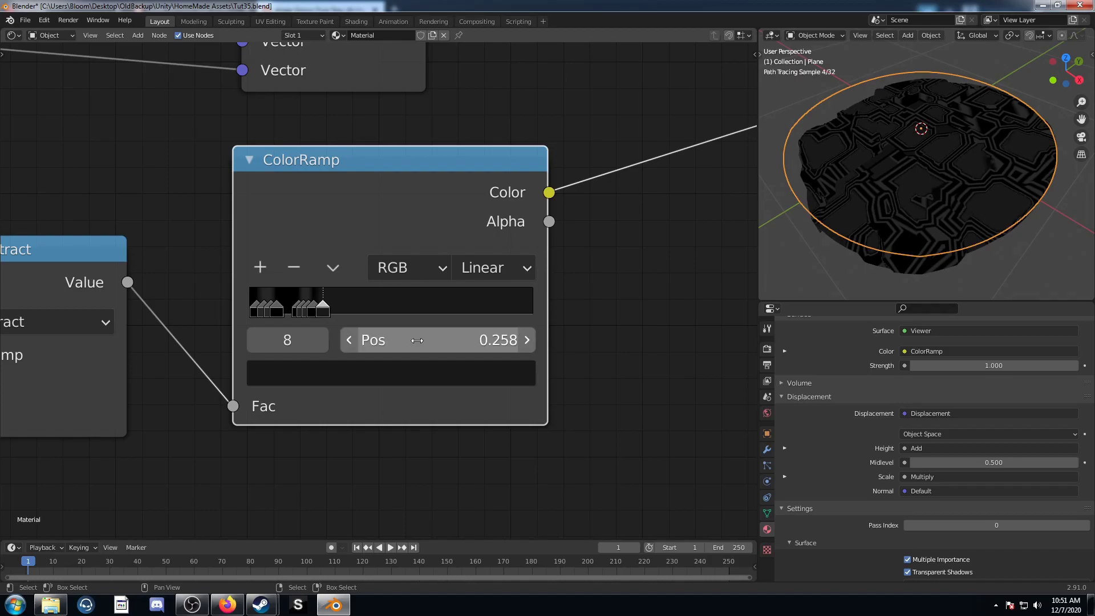
pyautogui.click(407, 371)
pyautogui.scroll(-2, 356, 132)
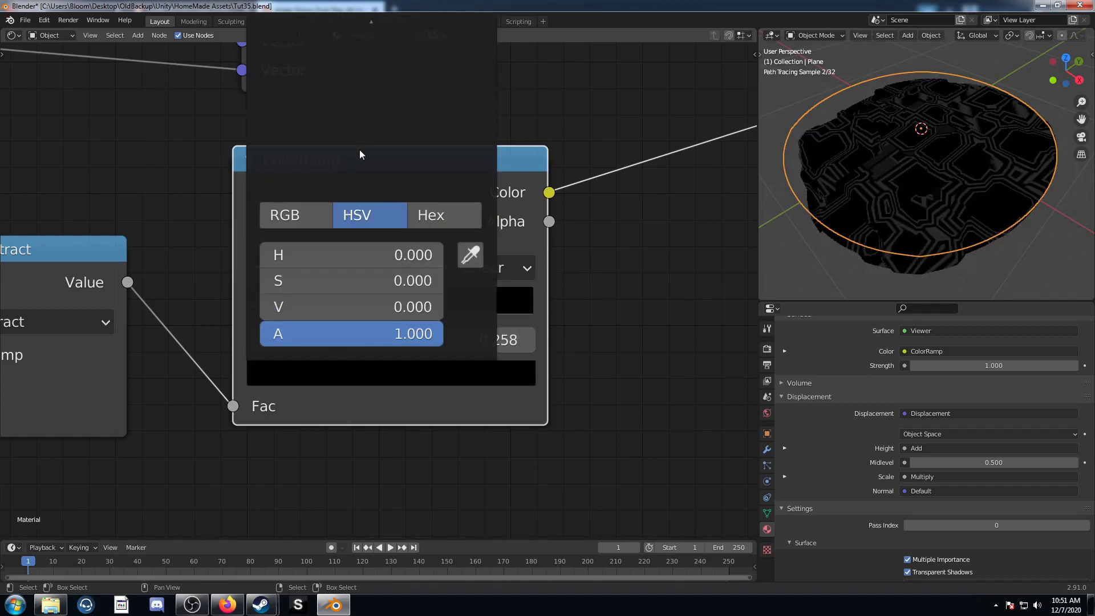
# - Add a tenth ColorRamp stop at position 0.273 and give it the same dark grey as the other grey stops
pyautogui.click(260, 267)
pyautogui.moveTo(383, 341); pyautogui.dragTo(397, 341)
pyautogui.click(398, 341)
pyautogui.write('.2')
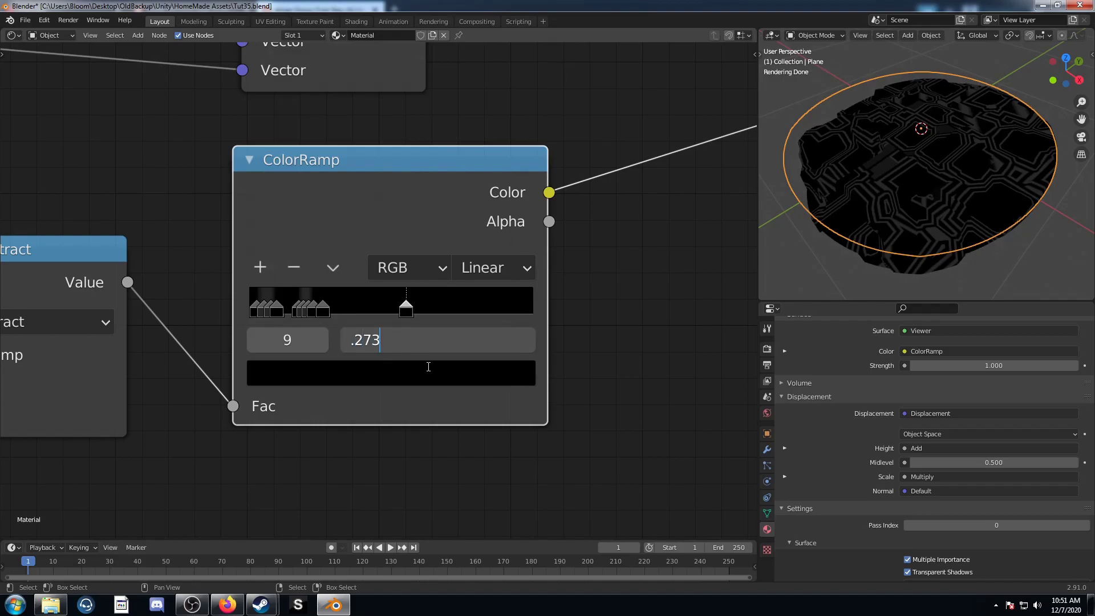
pyautogui.write('73')
pyautogui.press('Return')
pyautogui.click(415, 365)
pyautogui.click(382, 308)
pyautogui.write('.1')
pyautogui.press('Return')
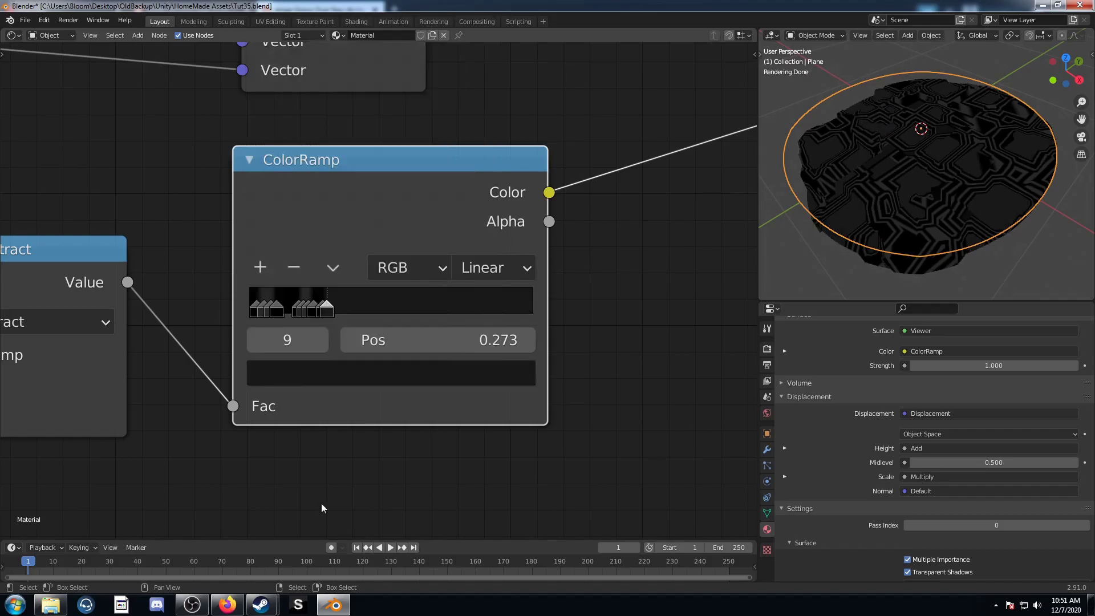
# - Add an eleventh ColorRamp stop at position 0.3 and brighten its color from black to dark grey
pyautogui.click(260, 267)
pyautogui.moveTo(432, 346); pyautogui.dragTo(478, 347)
pyautogui.click(432, 347)
pyautogui.write('.3')
pyautogui.press('Return')
pyautogui.click(382, 376)
pyautogui.click(376, 305)
pyautogui.write('.1')
pyautogui.press('Return')
# - Add a twelfth ColorRamp stop, make it black, and set its position to 0.326
pyautogui.moveTo(329, 308); pyautogui.dragTo(325, 308)
pyautogui.moveTo(434, 340); pyautogui.dragTo(496, 340)
pyautogui.click(381, 371)
pyautogui.scroll(-2, 384, 135)
pyautogui.click(402, 326)
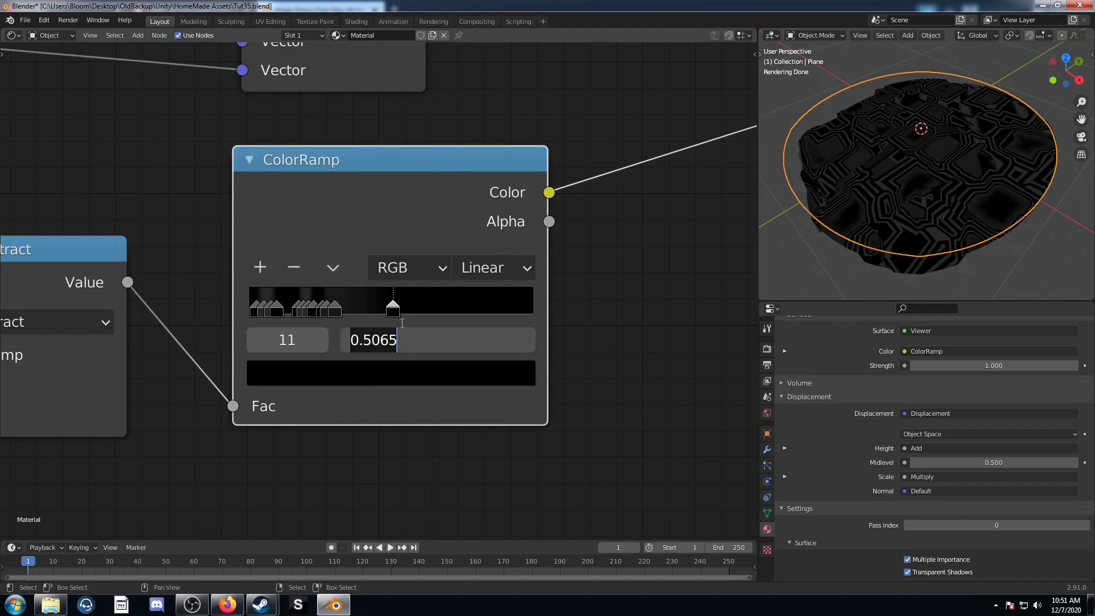
pyautogui.write('.326')
pyautogui.press('Return')
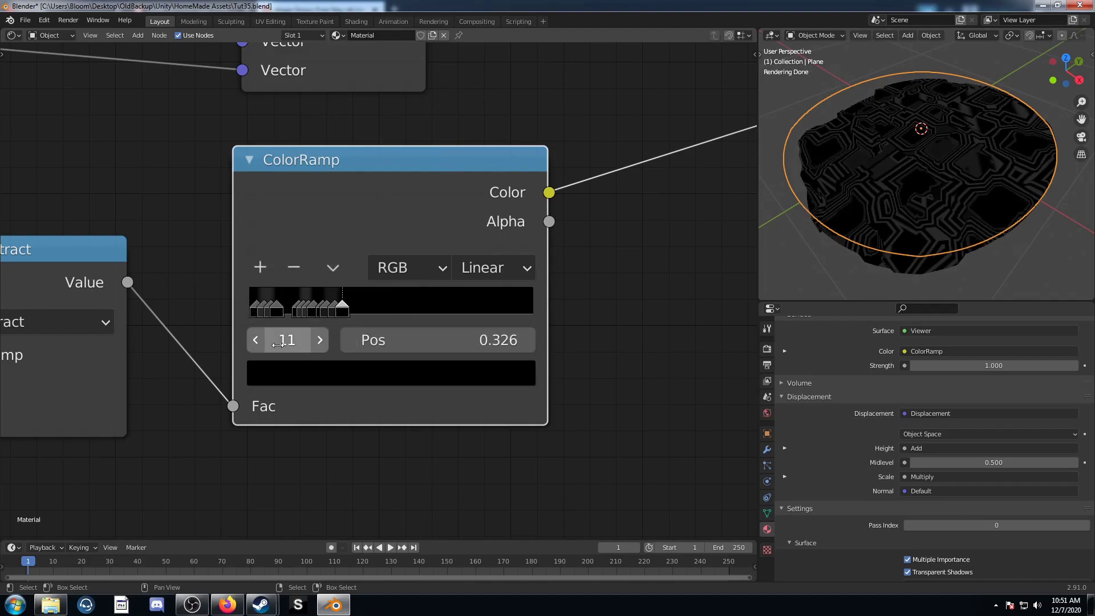
# - Go through all the ColorRamp stops from first to last, checking each stop's position and color
pyautogui.click(256, 341)
pyautogui.click(256, 340)
pyautogui.click(255, 340)
pyautogui.click(256, 340)
pyautogui.click(256, 341)
pyautogui.click(256, 341)
pyautogui.click(255, 340)
pyautogui.click(255, 340)
pyautogui.click(255, 341)
pyautogui.click(256, 340)
pyautogui.click(255, 341)
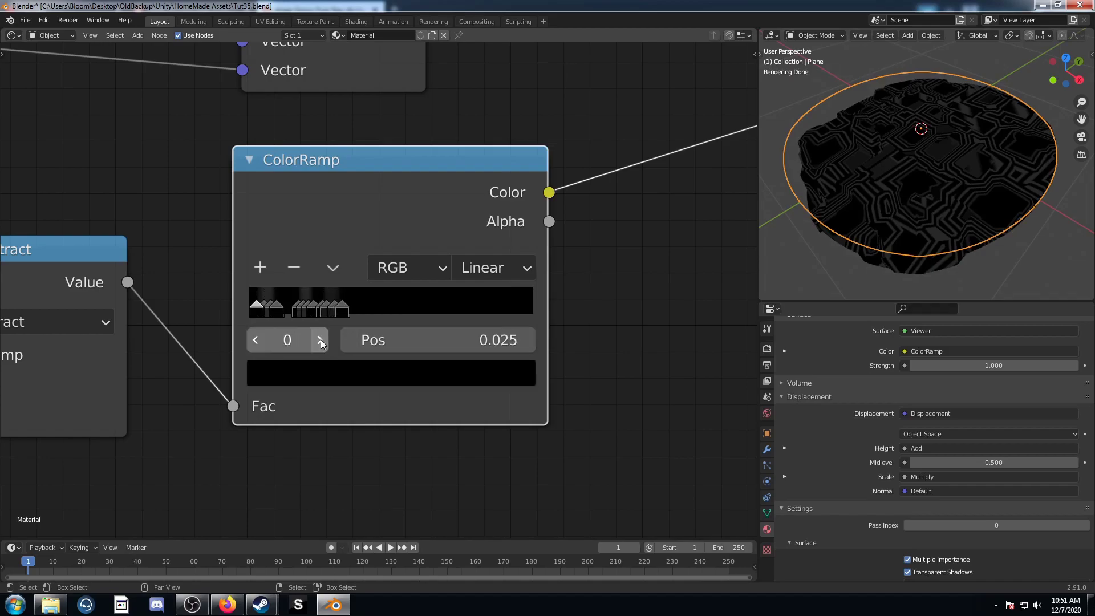
pyautogui.click(320, 339)
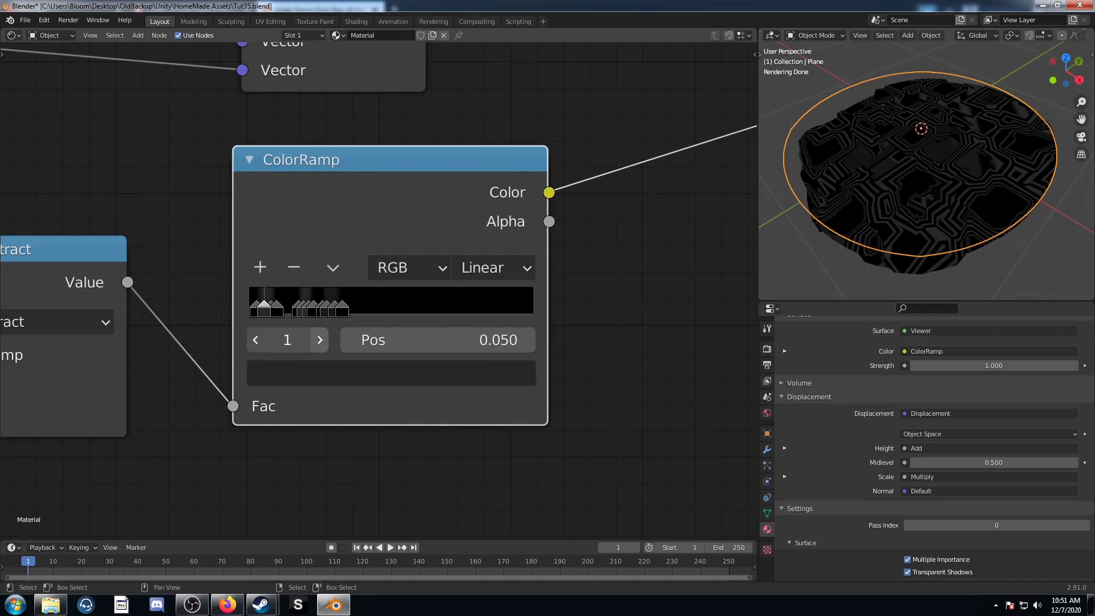
pyautogui.click(319, 340)
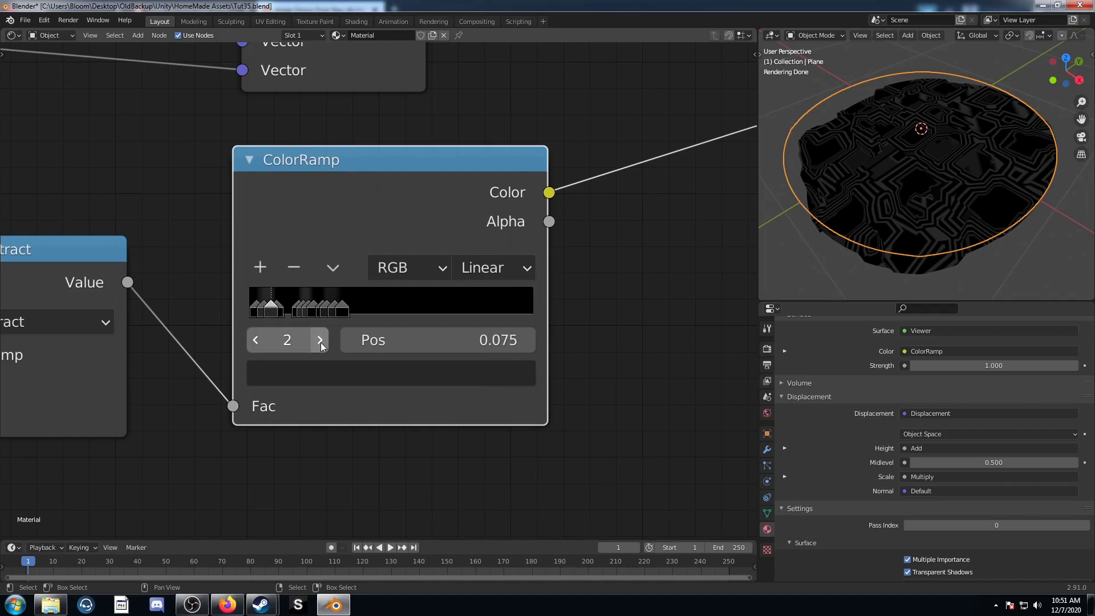
pyautogui.click(320, 343)
pyautogui.click(320, 342)
pyautogui.click(320, 342)
pyautogui.click(320, 342)
pyautogui.click(321, 342)
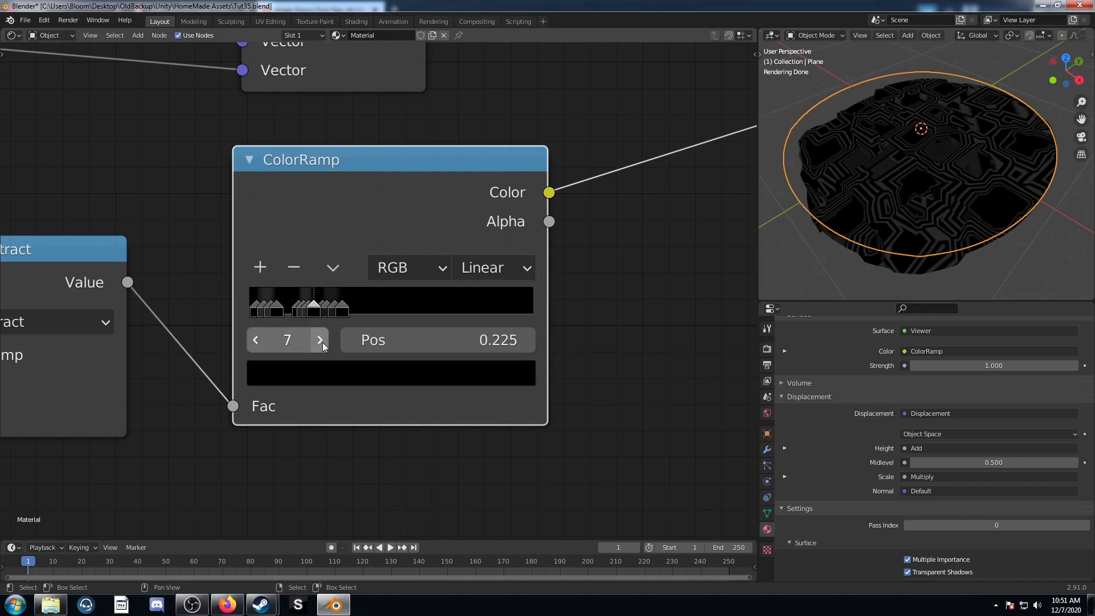
pyautogui.click(323, 342)
pyautogui.click(323, 342)
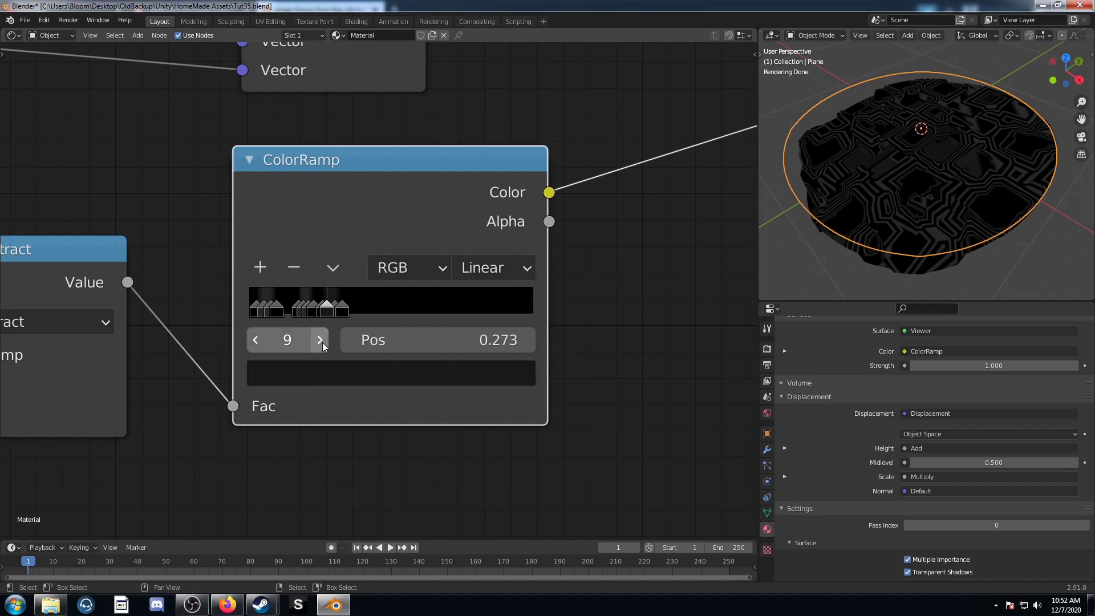
pyautogui.click(361, 379)
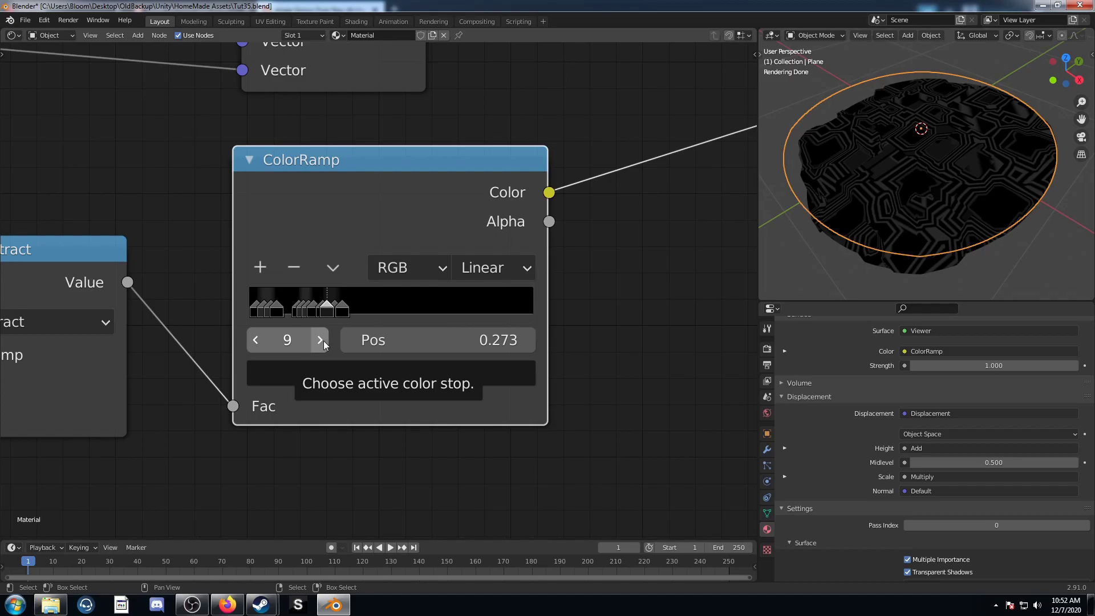
pyautogui.click(324, 341)
pyautogui.click(324, 341)
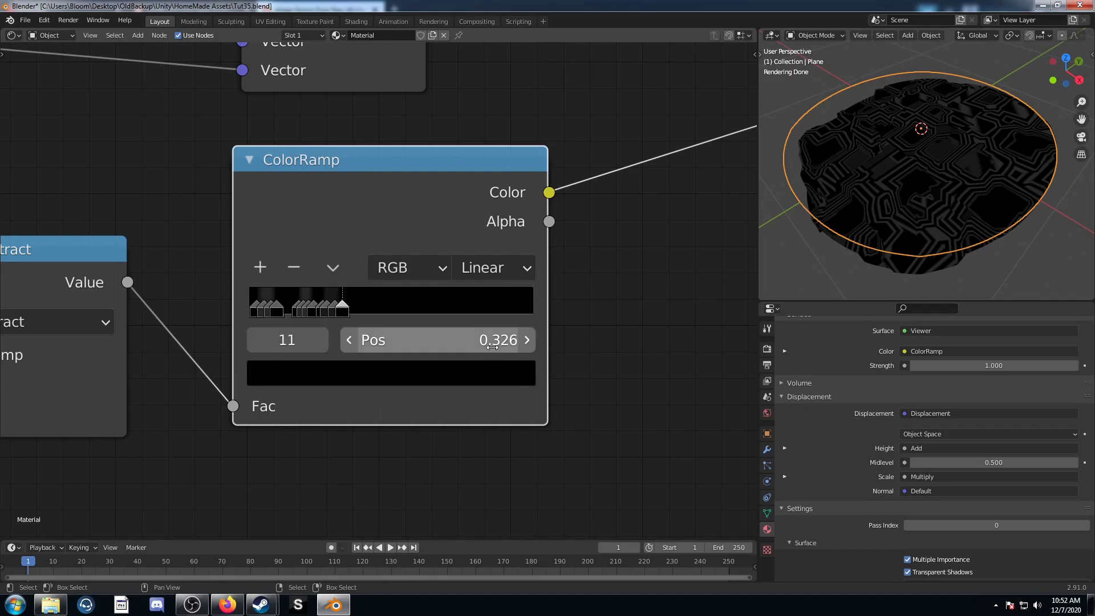
# - Duplicate the Add node, insert the copy before the Displacement node's Height, and connect the ColorRamp's Color to its second Vector input
pyautogui.scroll(-1, 576, 328)
pyautogui.scroll(-3, 577, 328)
pyautogui.moveTo(337, 302); pyautogui.dragTo(361, 272)
pyautogui.hotkey('shift', 'd')
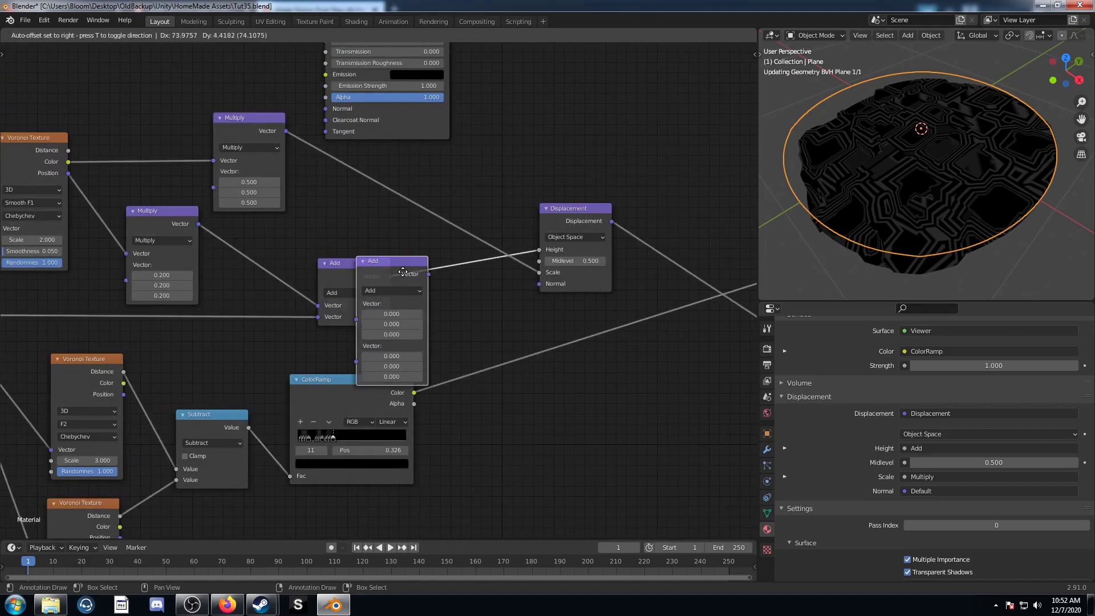
pyautogui.click(459, 257)
pyautogui.moveTo(414, 392); pyautogui.dragTo(429, 322)
# - Preview the Principled BSDF on the plane and examine the displaced surface up close
pyautogui.moveTo(474, 334); pyautogui.dragTo(379, 362, button='middle')
pyautogui.scroll(-2, 379, 362)
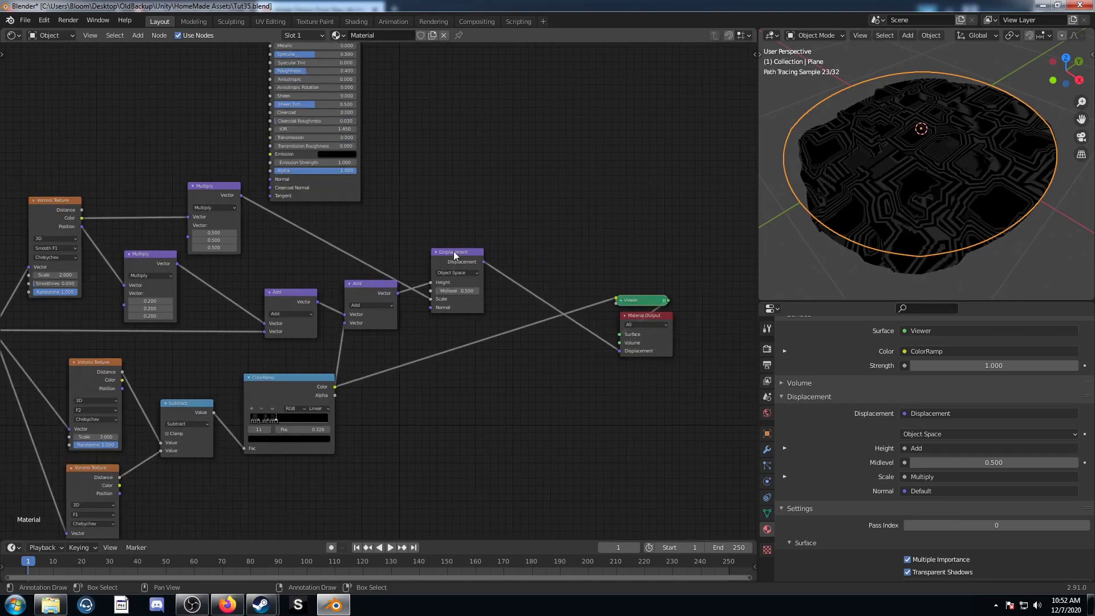
pyautogui.moveTo(371, 199); pyautogui.dragTo(369, 321, button='middle')
pyautogui.keyDown('ctrl'); pyautogui.keyDown('shift'); pyautogui.click(339, 104); pyautogui.keyUp('shift'); pyautogui.keyUp('ctrl')
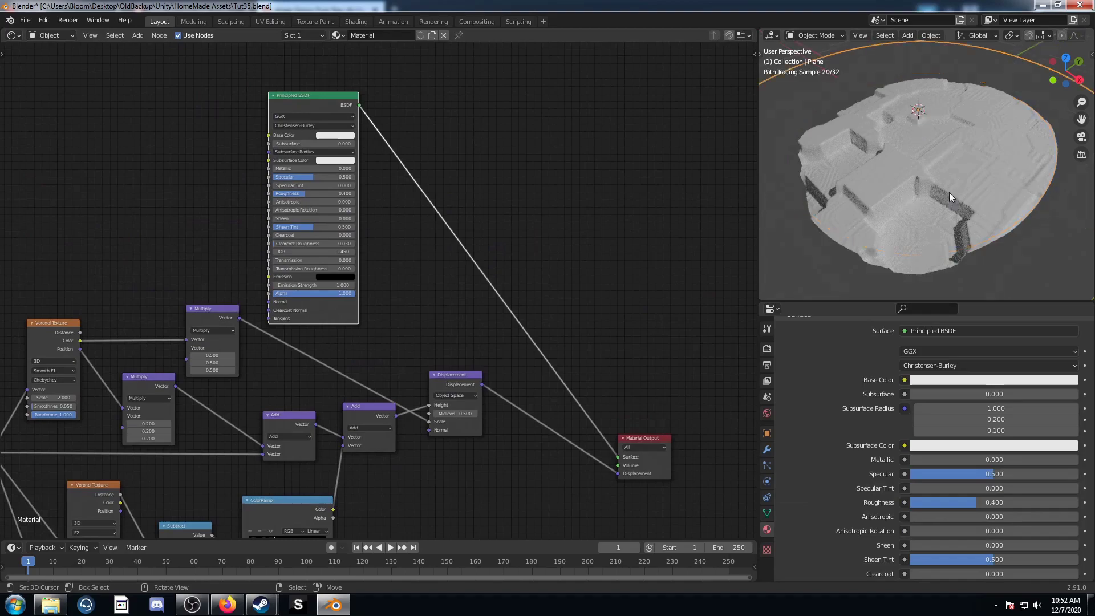
pyautogui.scroll(5, 949, 192)
pyautogui.keyDown('shift'); pyautogui.moveTo(967, 221); pyautogui.dragTo(952, 194, button='middle'); pyautogui.keyUp('shift')
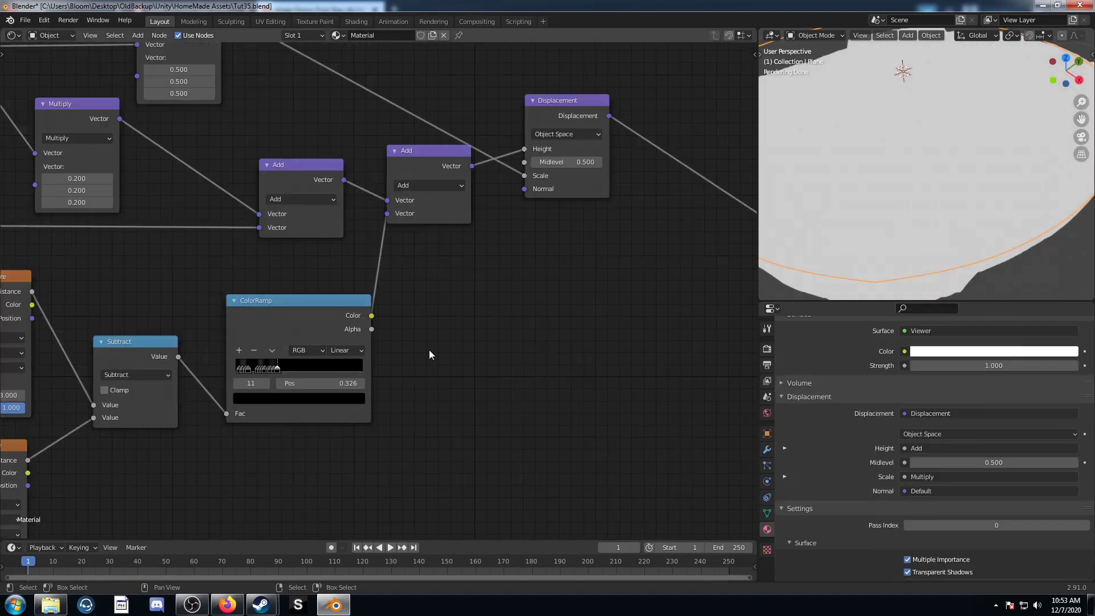
# - Duplicate the ColorRamp with its Subtract input still connected and place the copy below the original
pyautogui.moveTo(429, 350); pyautogui.dragTo(470, 262, button='middle')
pyautogui.moveTo(344, 238); pyautogui.dragTo(344, 213)
pyautogui.hotkey('shift', 'd')
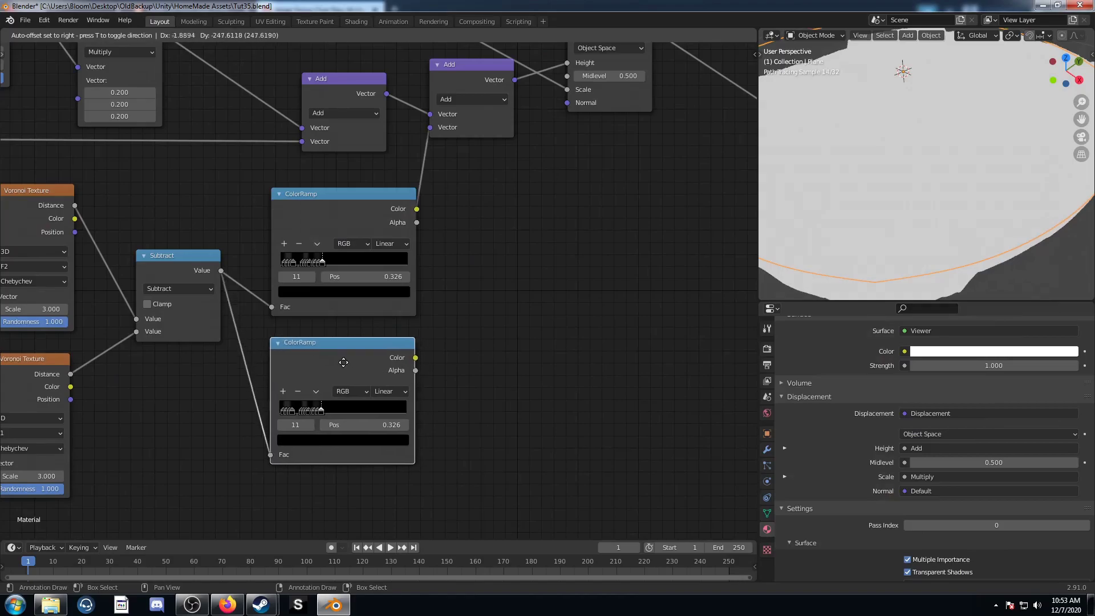
pyautogui.click(346, 360)
# - Reset the duplicated ColorRamp, set its interpolation to Constant, and flip the ramp
pyautogui.scroll(1, 337, 378)
pyautogui.moveTo(338, 378); pyautogui.dragTo(353, 269, button='middle')
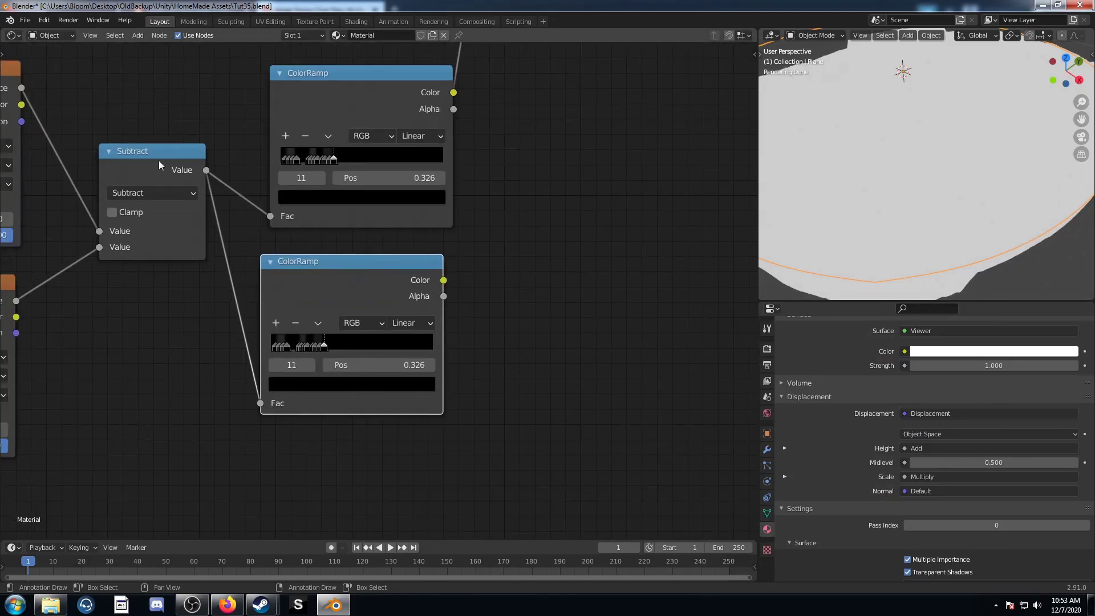
pyautogui.click(317, 323)
pyautogui.click(348, 399)
pyautogui.click(410, 323)
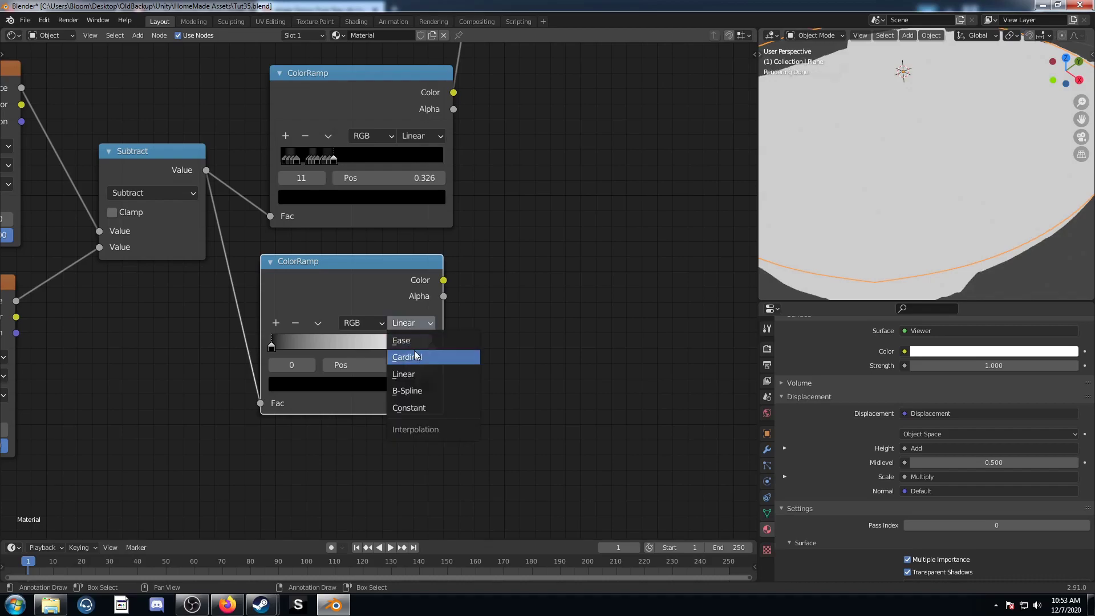
pyautogui.click(419, 408)
pyautogui.click(325, 323)
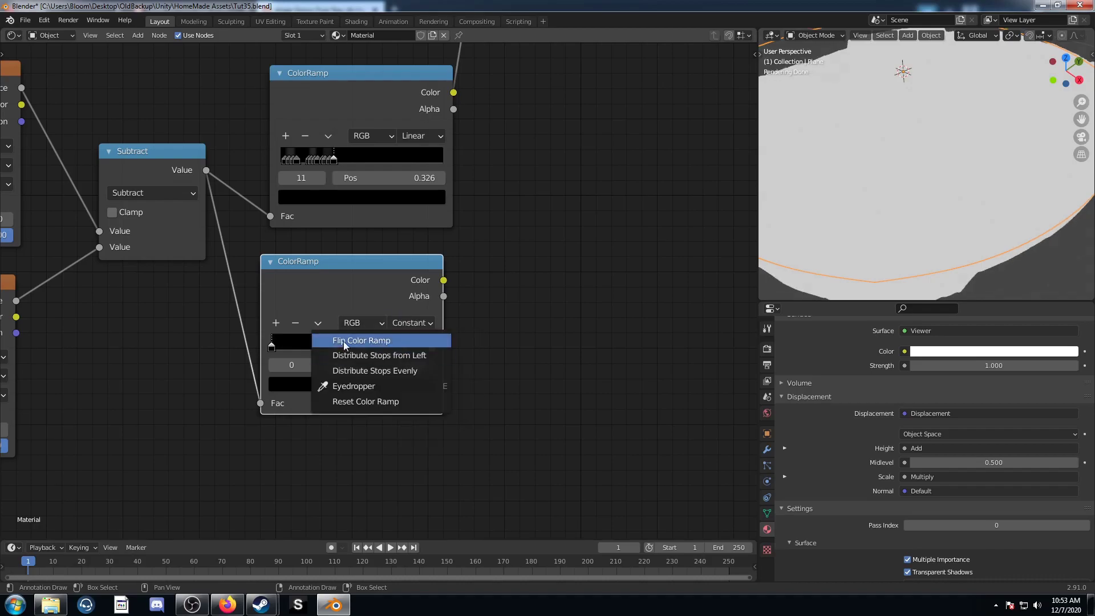
pyautogui.click(343, 341)
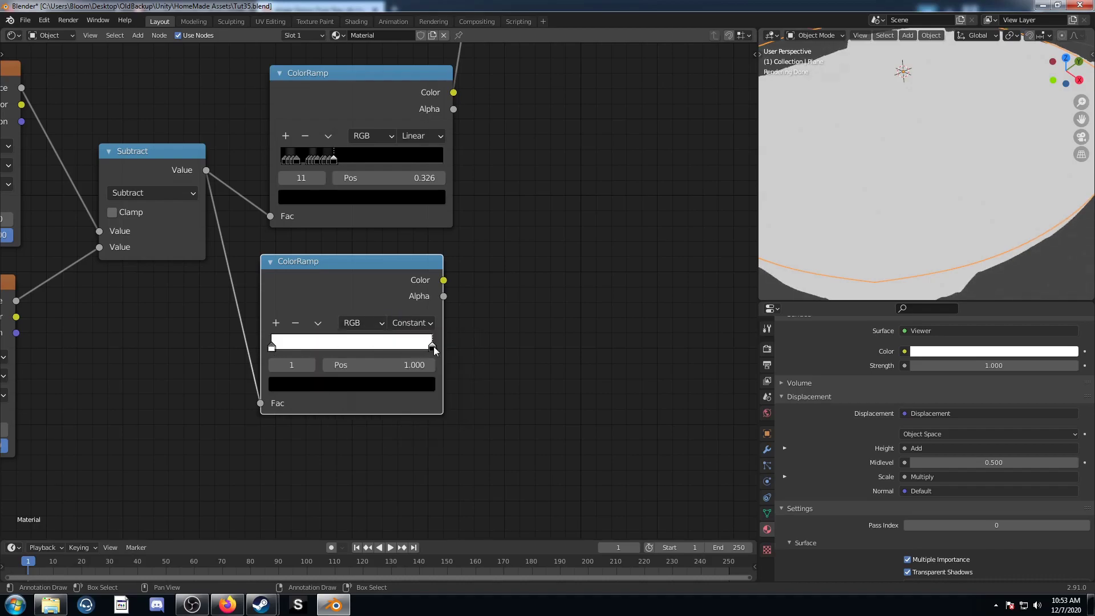
# - Set the duplicated ColorRamp's black stop to position 0.004 and preview its Color output on the plane
pyautogui.click(413, 365)
pyautogui.write('.004')
pyautogui.press('Return')
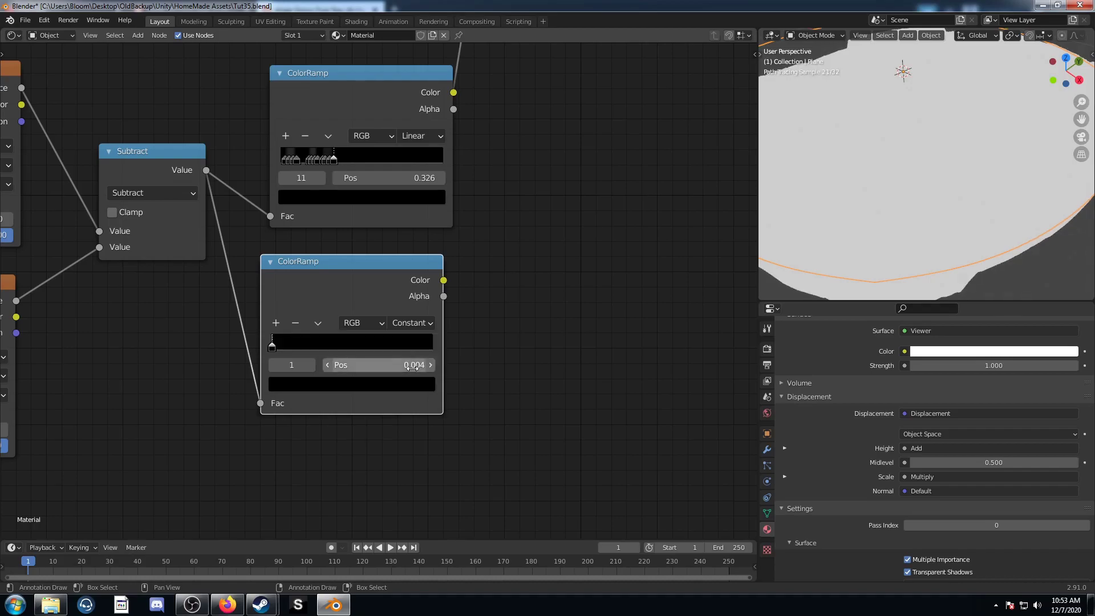
pyautogui.scroll(-2, 417, 376)
pyautogui.keyDown('ctrl'); pyautogui.keyDown('shift'); pyautogui.click(382, 275); pyautogui.keyUp('shift'); pyautogui.keyUp('ctrl')
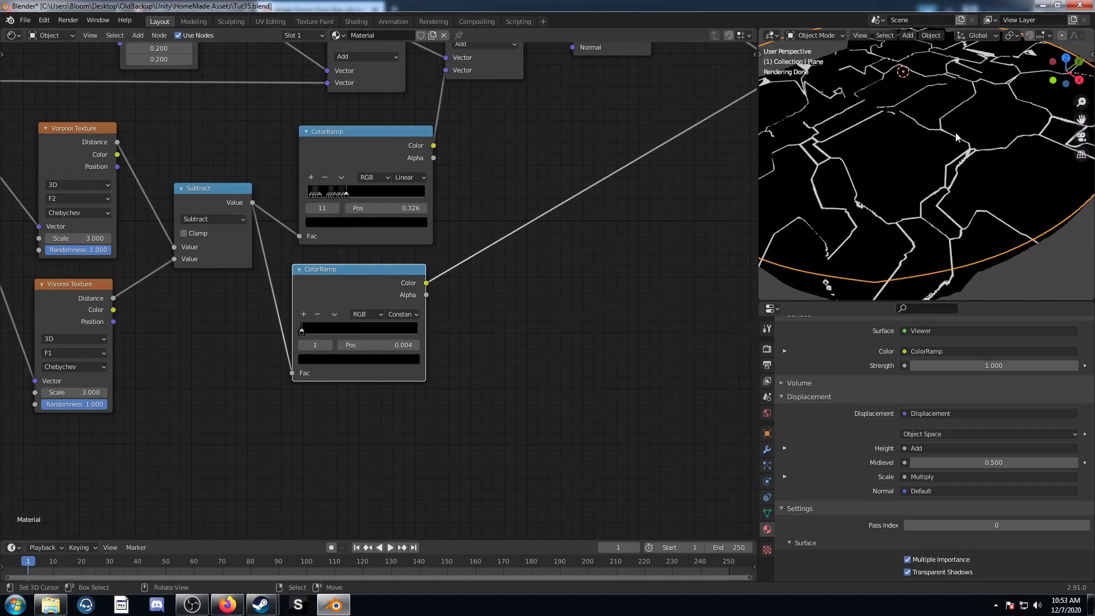
# - Duplicate the Constant ColorRamp with its Subtract input still connected and place the copy below it
pyautogui.moveTo(442, 390); pyautogui.dragTo(455, 333, button='middle')
pyautogui.moveTo(377, 223)
pyautogui.mouseDown()
pyautogui.moveTo(393, 207)
pyautogui.moveTo(377, 215)
pyautogui.mouseUp()
pyautogui.hotkey('ctrl', 'shift', 'd')
pyautogui.click(372, 357)
pyautogui.scroll(4, 373, 359)
pyautogui.moveTo(383, 372); pyautogui.dragTo(414, 278, button='middle')
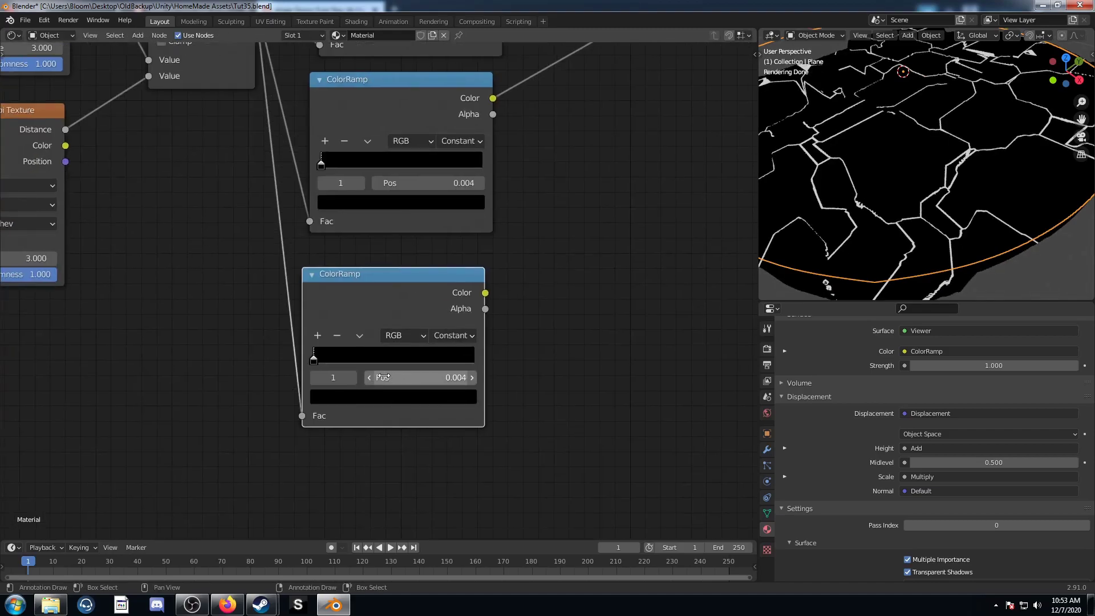
# - Spread the lowest ColorRamp's two stops apart and add a black stop at position 0.000
pyautogui.moveTo(382, 377); pyautogui.dragTo(445, 377)
pyautogui.moveTo(307, 360); pyautogui.dragTo(347, 358)
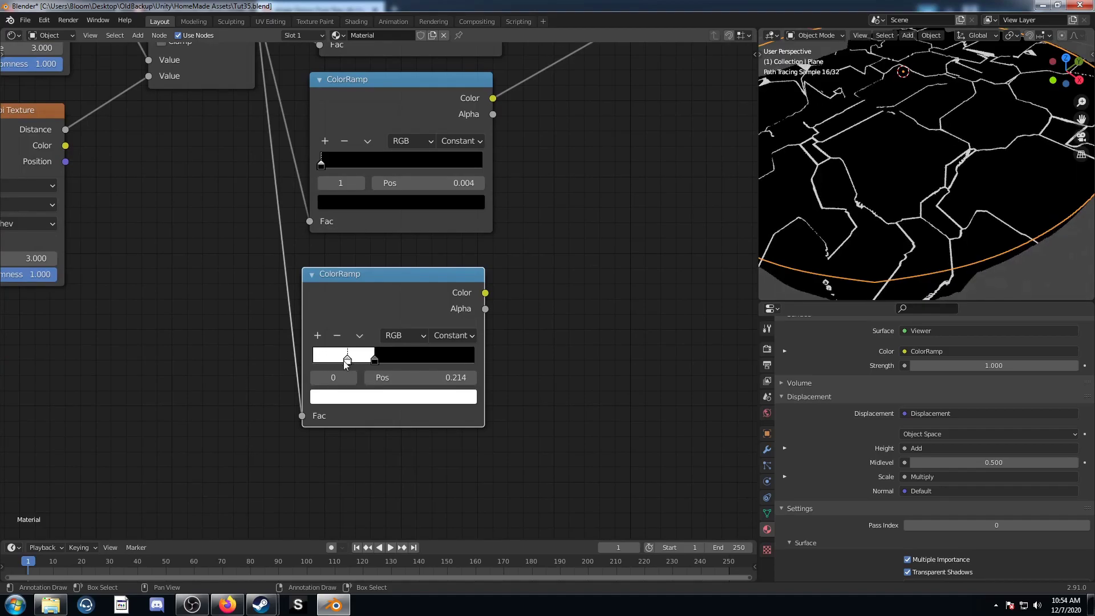
pyautogui.click(317, 335)
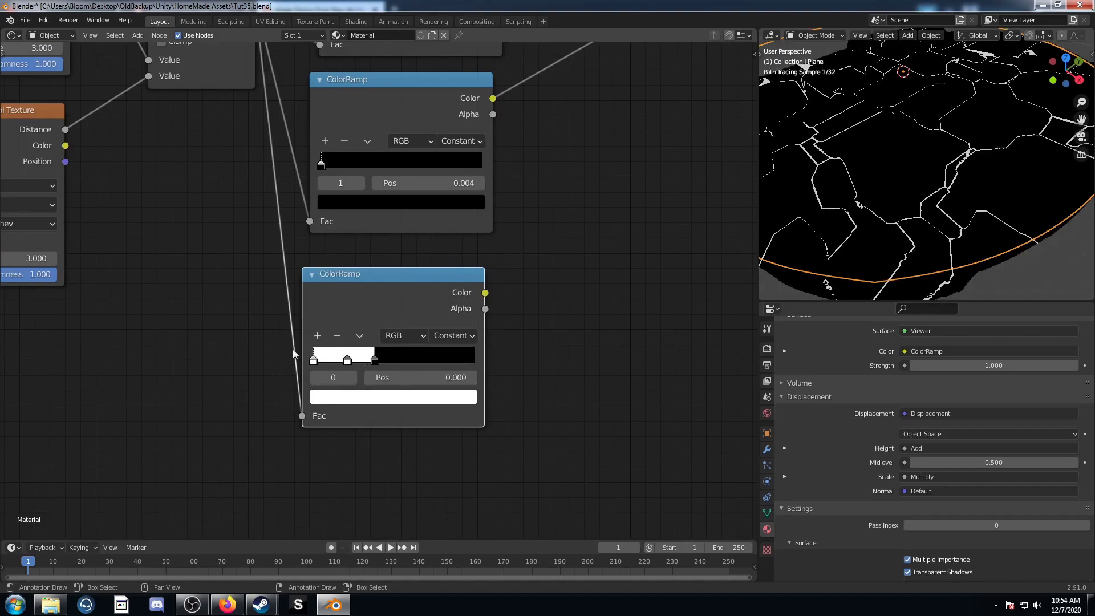
pyautogui.click(420, 397)
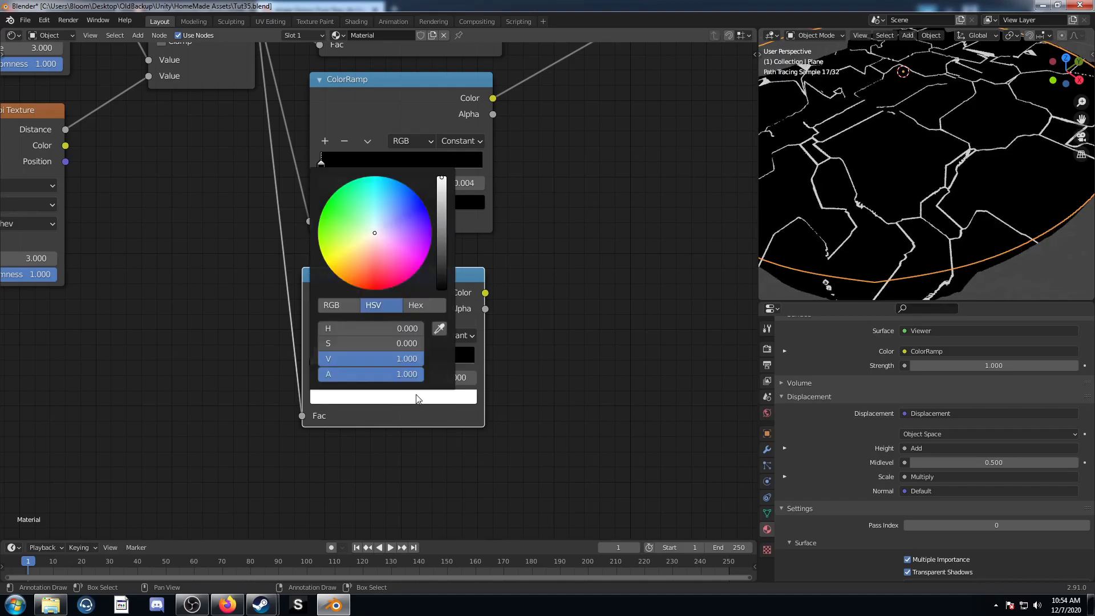
pyautogui.scroll(-20, 381, 223)
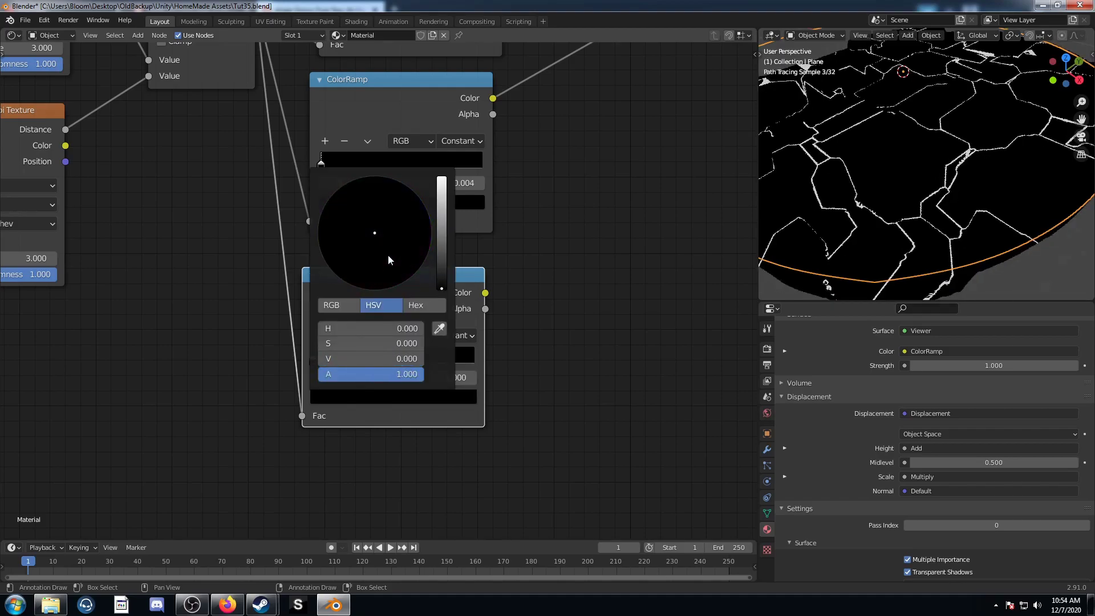
# - Set the lowest ColorRamp's white stop to position 0.231 and its last black stop to 0.251
pyautogui.click(350, 356)
pyautogui.click(421, 377)
pyautogui.write('.231')
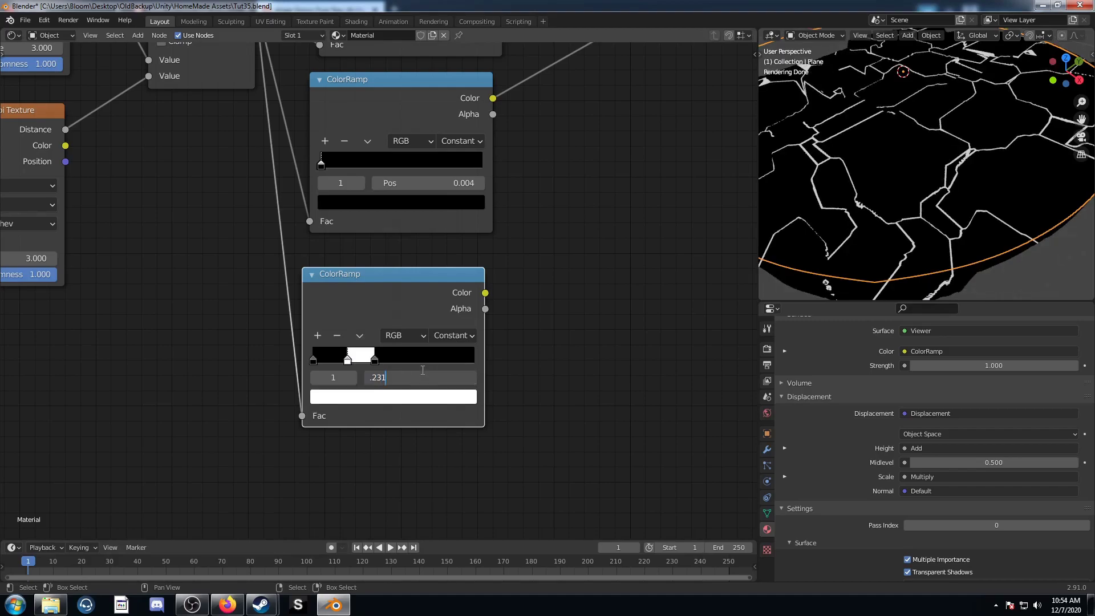
pyautogui.press('Return')
pyautogui.click(374, 359)
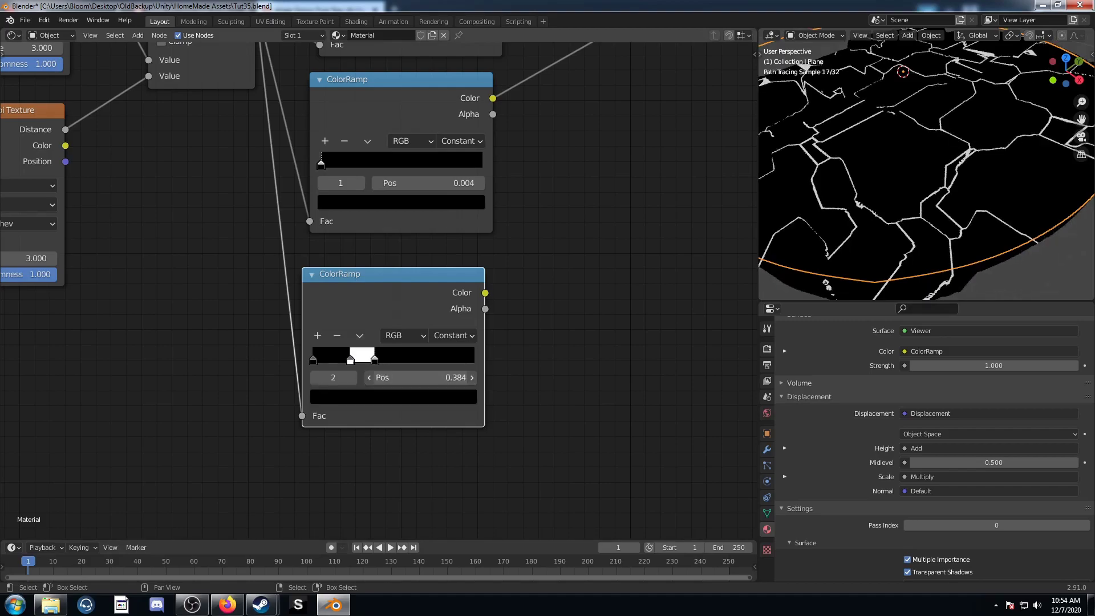
pyautogui.click(409, 373)
pyautogui.write('.251')
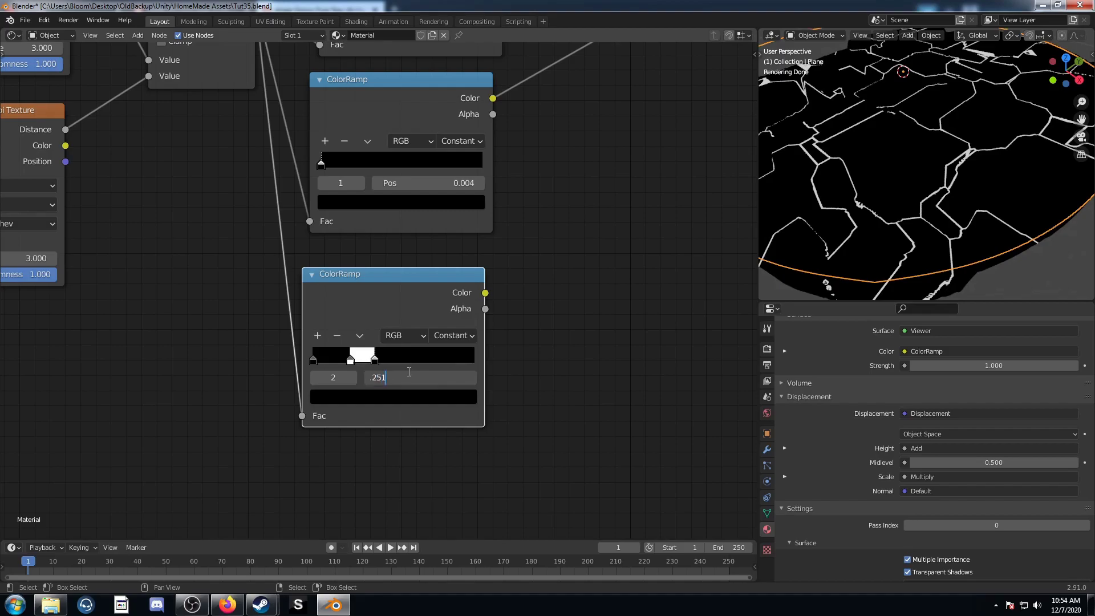
pyautogui.press('Return')
# - Preview the two Constant ColorRamps in turn on the plane to compare their line patterns
pyautogui.scroll(-2, 442, 325)
pyautogui.scroll(-1, 589, 249)
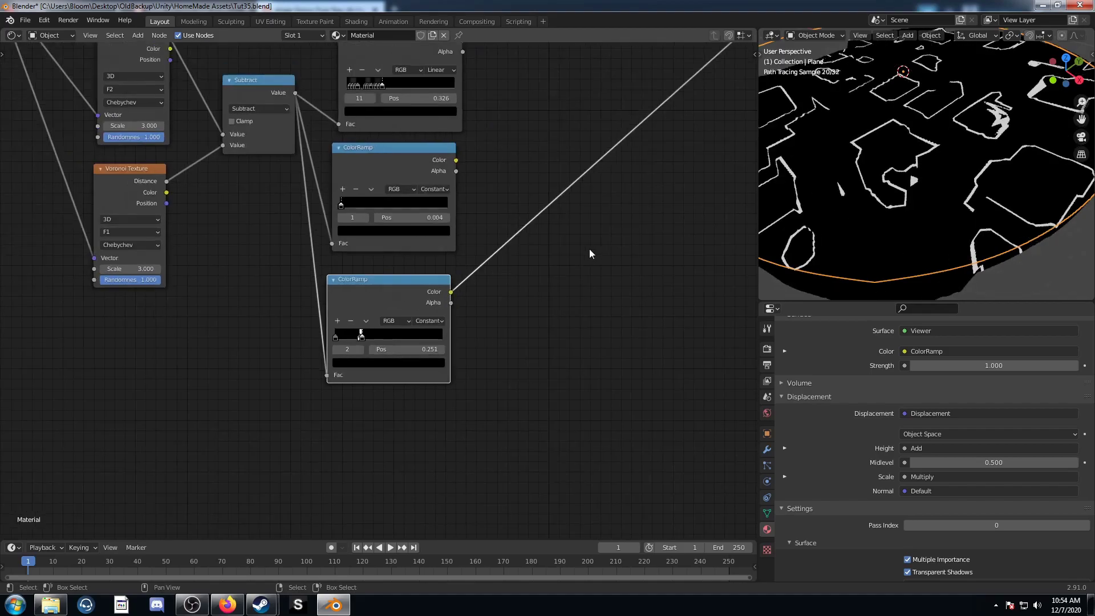
pyautogui.scroll(-2, 962, 171)
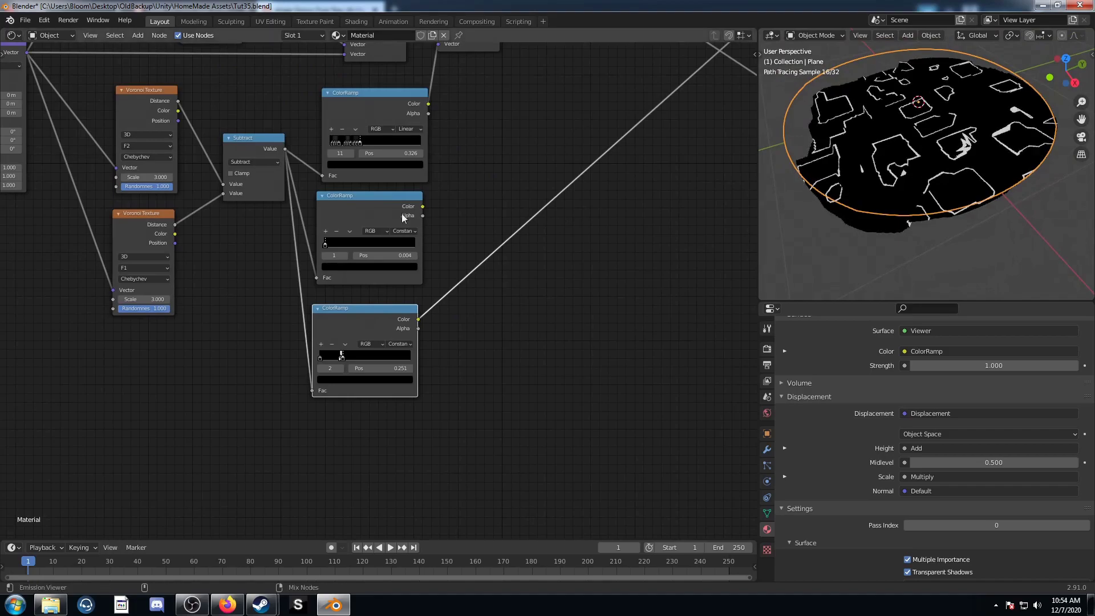
pyautogui.keyDown('ctrl'); pyautogui.keyDown('shift'); pyautogui.click(370, 251); pyautogui.keyUp('shift'); pyautogui.keyUp('ctrl')
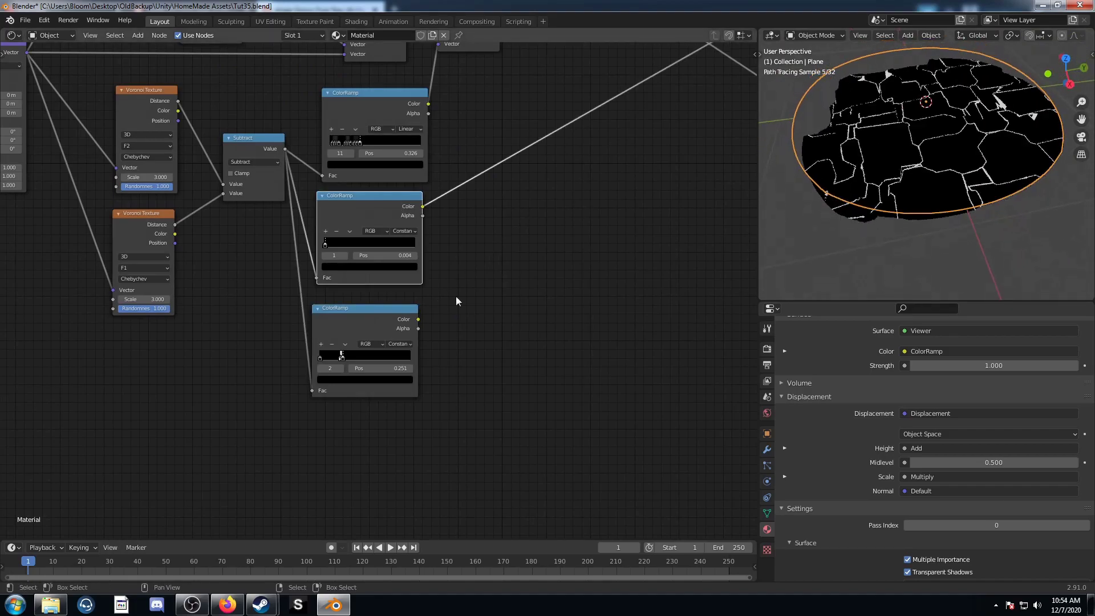
pyautogui.keyDown('ctrl'); pyautogui.keyDown('shift'); pyautogui.click(378, 318); pyautogui.keyUp('shift'); pyautogui.keyUp('ctrl')
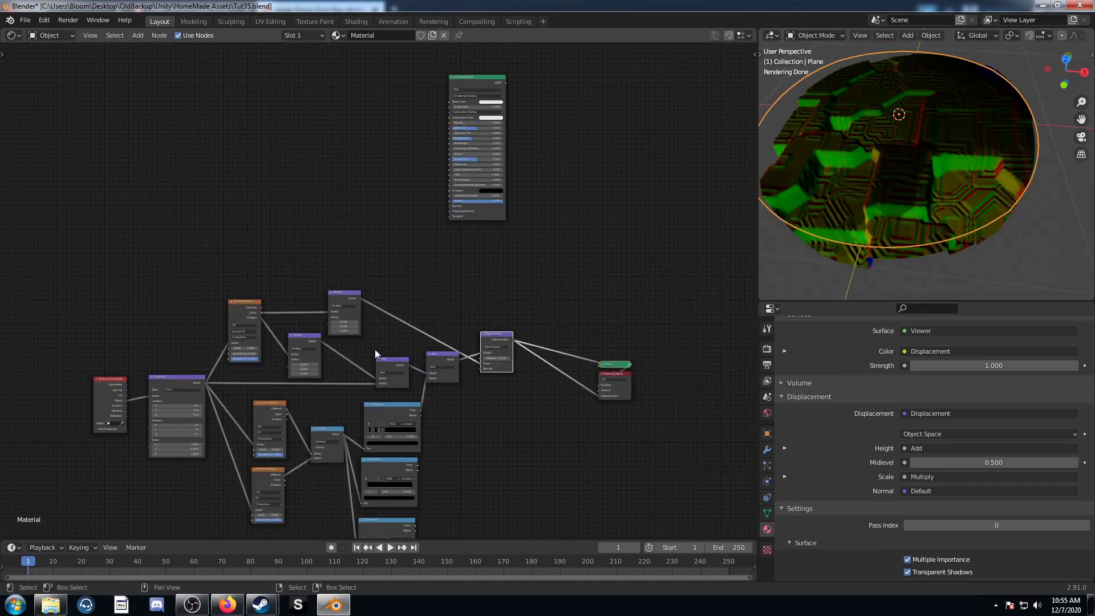
# - Add a Noise Texture in the empty area above the Voronoi network and duplicate it beside the original
pyautogui.moveTo(375, 349); pyautogui.dragTo(402, 304, button='middle')
pyautogui.hotkey('shift', 'a')
pyautogui.click(305, 236)
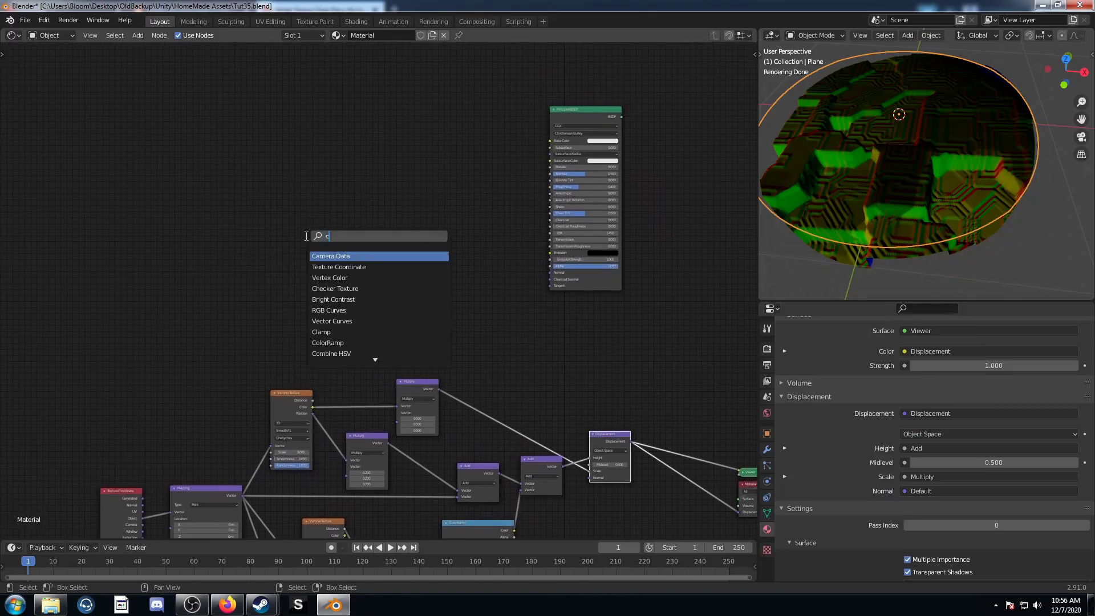
pyautogui.write('no')
pyautogui.press('Return')
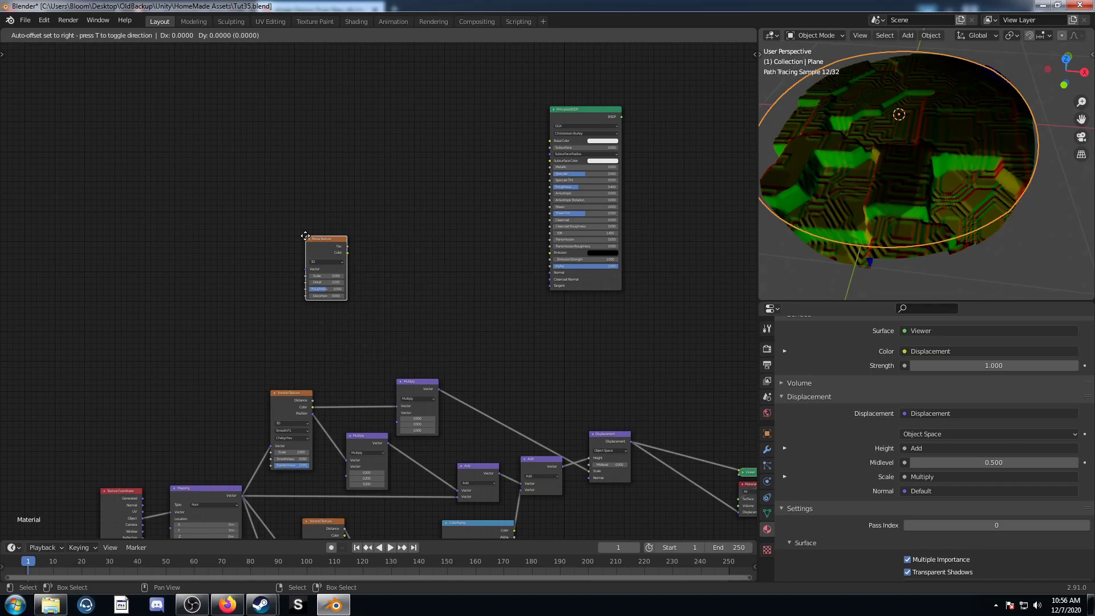
pyautogui.click(198, 170)
pyautogui.hotkey('shift', 'd')
pyautogui.click(289, 164)
pyautogui.scroll(3, 207, 222)
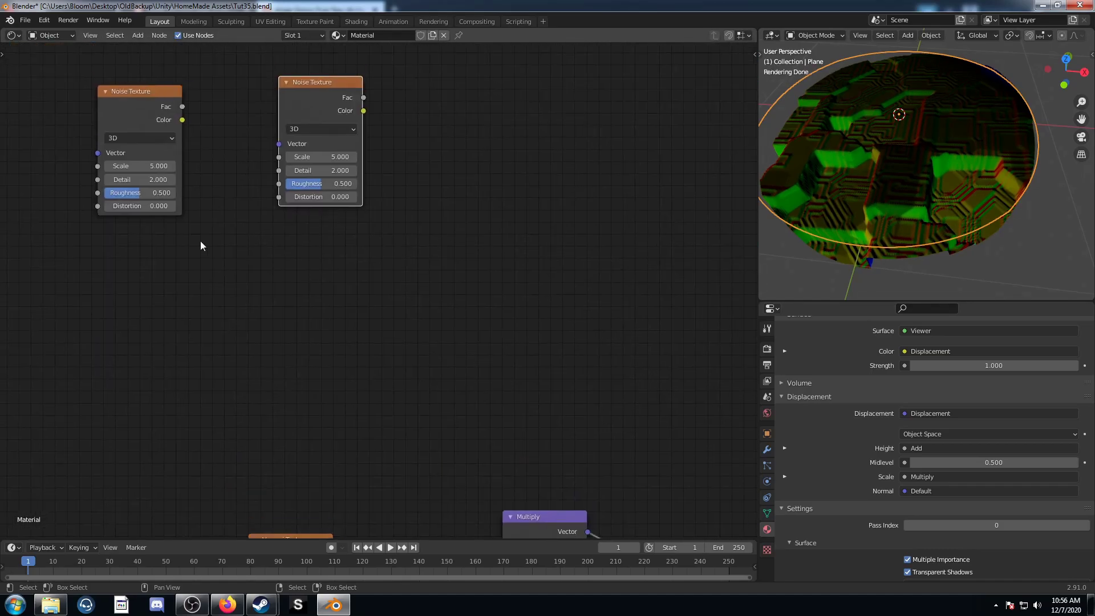
# - Set the first Noise Texture to Scale 30 and Detail 4, and the second to Scale 4 and Detail 4
pyautogui.click(146, 165)
pyautogui.press('Tab')
pyautogui.write('4')
pyautogui.click(320, 157)
pyautogui.write('4')
pyautogui.press('Tab')
pyautogui.write('4')
pyautogui.press('Return')
pyautogui.scroll(-2, 382, 185)
# - Add a MixRGB node after the Noise Textures and move the second Noise Texture higher
pyautogui.hotkey('shift', 'a')
pyautogui.write('s')
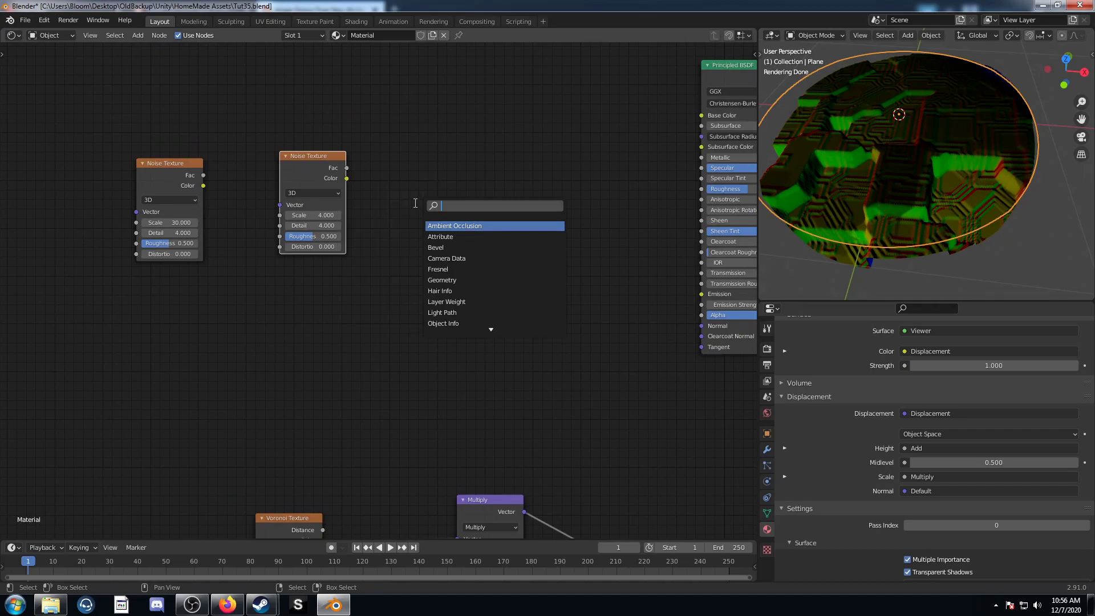
pyautogui.write('mix')
pyautogui.press('Down')
pyautogui.press('Return')
pyautogui.click(399, 182)
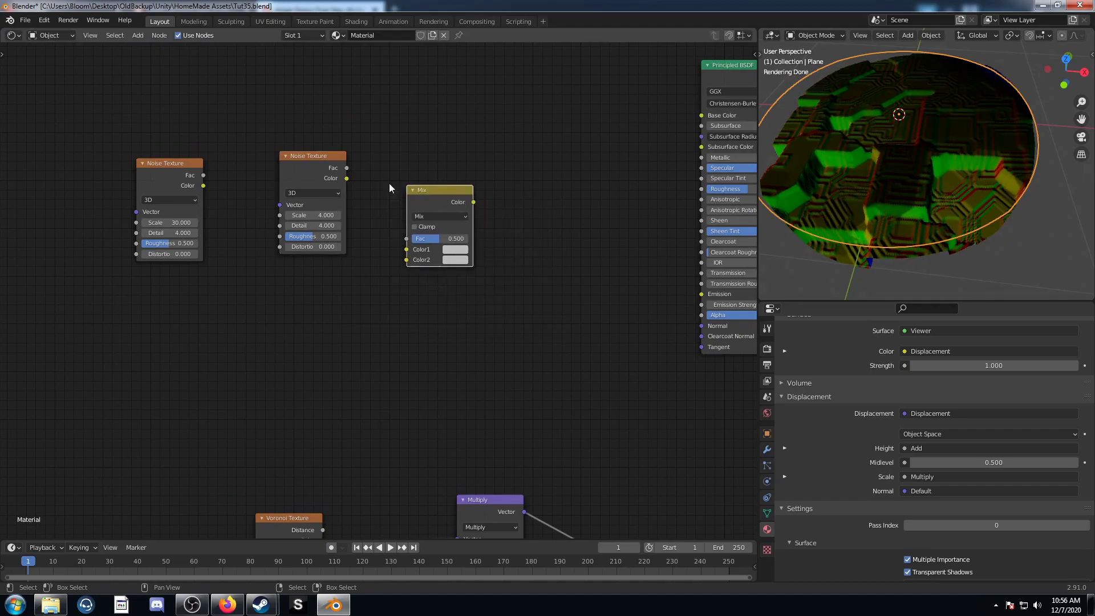
pyautogui.moveTo(323, 162); pyautogui.dragTo(311, 119)
# - Connect the first noise's Color to the second noise's Vector and Mix's Color2, and the second noise's Color to Color1
pyautogui.moveTo(203, 185); pyautogui.dragTo(206, 185)
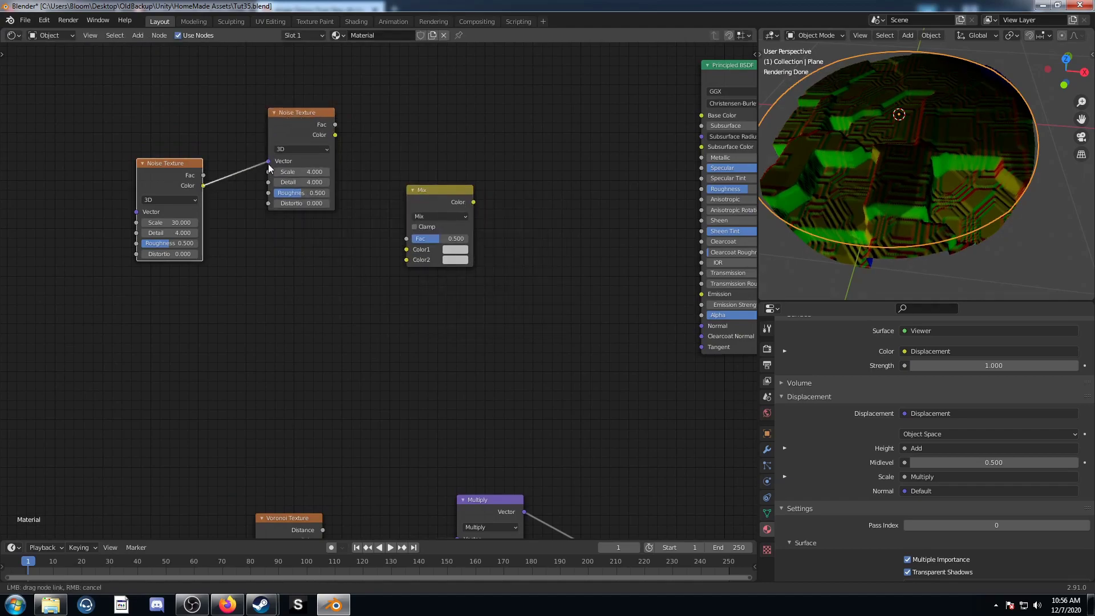
pyautogui.moveTo(269, 167); pyautogui.dragTo(268, 162)
pyautogui.moveTo(184, 163); pyautogui.dragTo(406, 260)
pyautogui.moveTo(416, 277); pyautogui.dragTo(399, 315, button='middle')
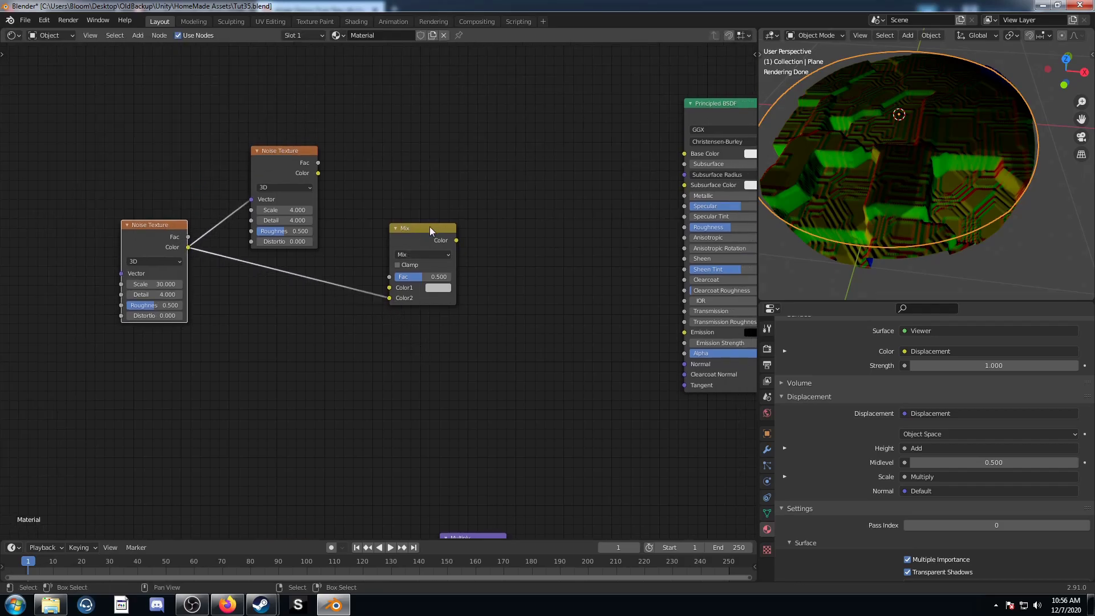
pyautogui.moveTo(318, 173); pyautogui.dragTo(389, 287)
pyautogui.scroll(3, 436, 386)
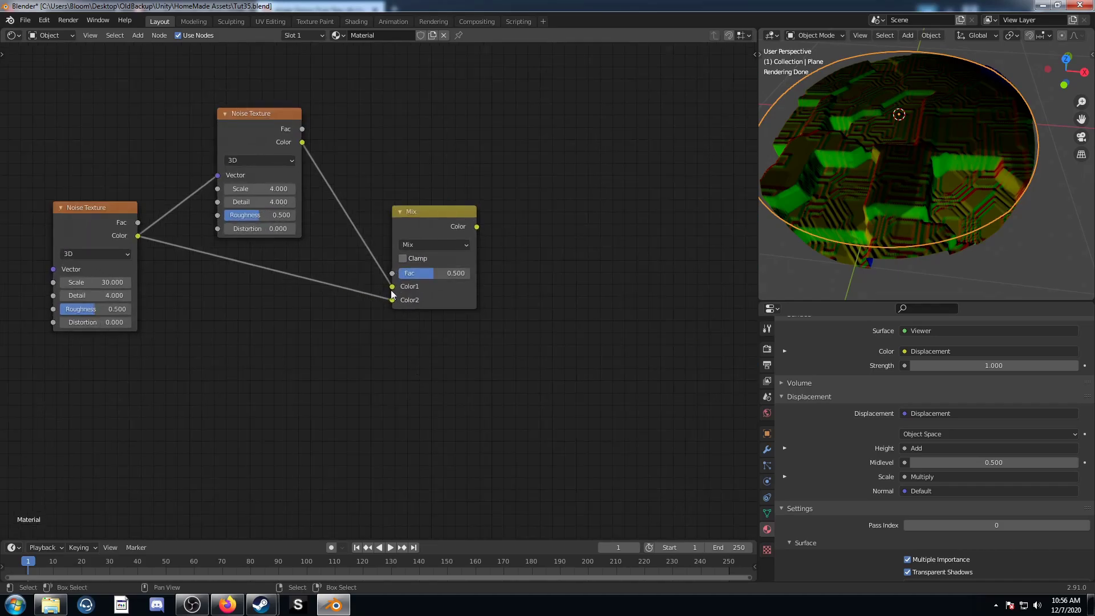
# - Set the Mix node's Fac to 0.7 and preview its Color output on the plane
pyautogui.click(440, 276)
pyautogui.write('.7')
pyautogui.press('Return')
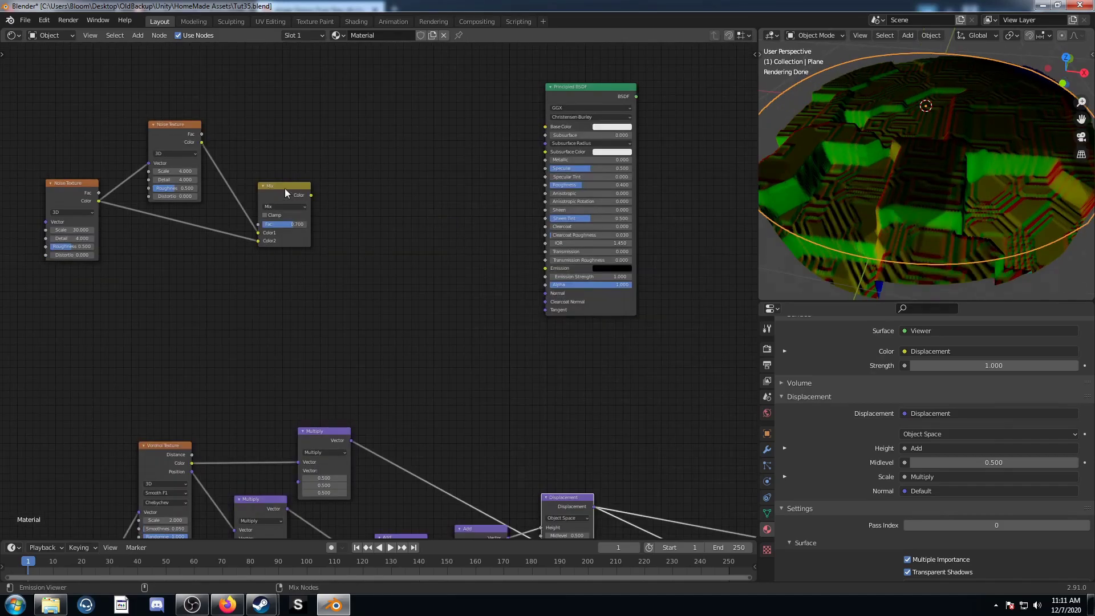
pyautogui.keyDown('ctrl'); pyautogui.keyDown('shift'); pyautogui.click(285, 188); pyautogui.keyUp('shift'); pyautogui.keyUp('ctrl')
# - Insert a ColorRamp on the Mix node's Color output and move it higher in the node layout
pyautogui.hotkey('shift', 'a')
pyautogui.click(357, 287)
pyautogui.write('color ramp')
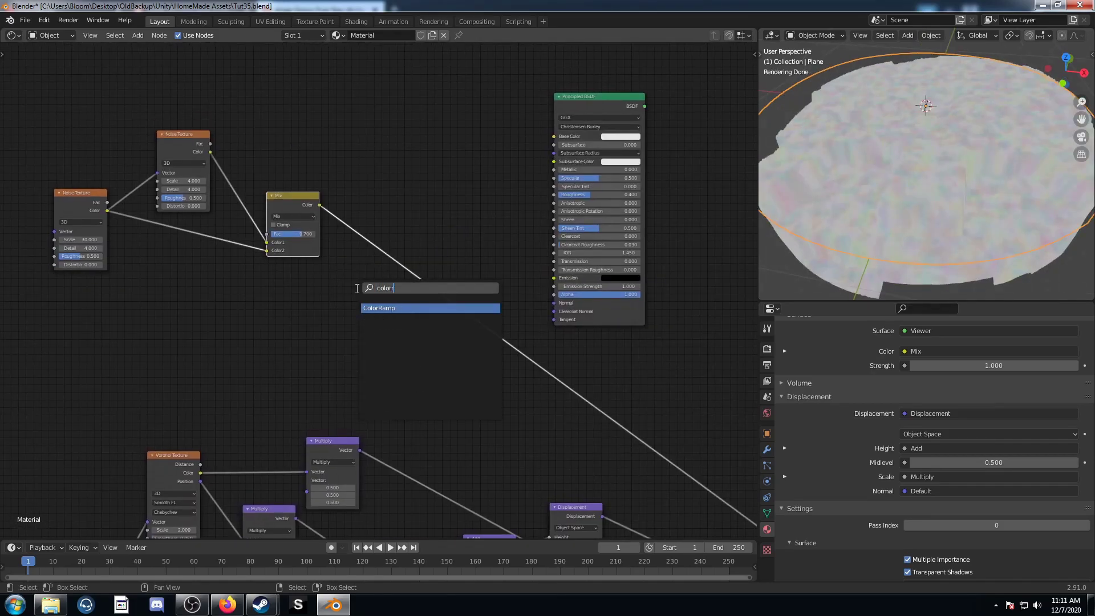
pyautogui.press('Return')
pyautogui.click(344, 207)
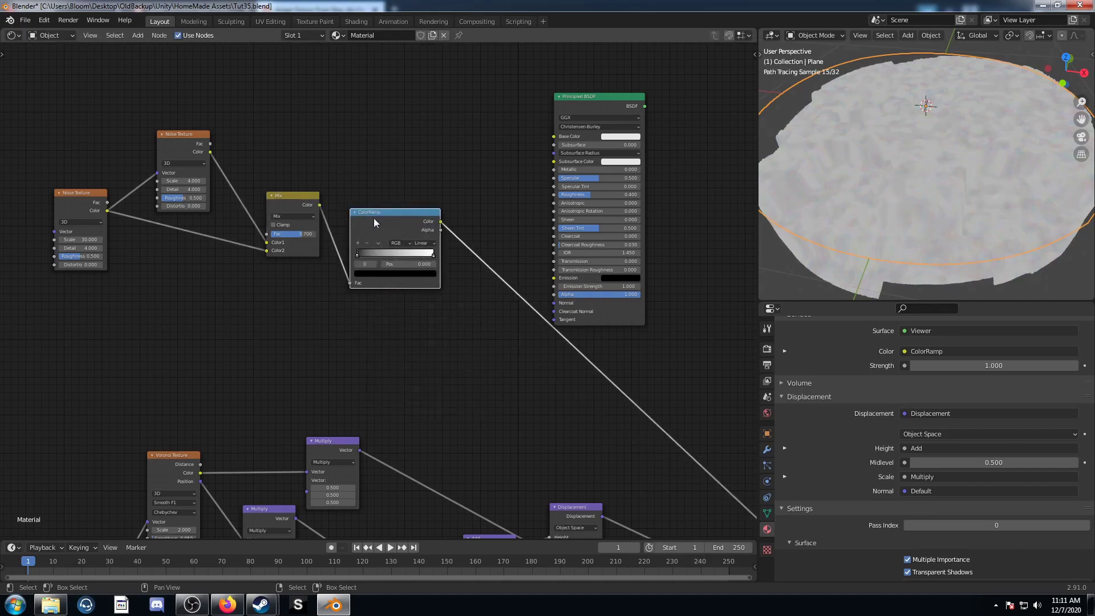
pyautogui.moveTo(374, 218); pyautogui.dragTo(361, 150)
# - Set the new ColorRamp's black stop to position 0.118 and its white stop to 0.55
pyautogui.scroll(4, 379, 199)
pyautogui.moveTo(391, 247); pyautogui.dragTo(377, 292, button='middle')
pyautogui.click(373, 206)
pyautogui.write('0.0')
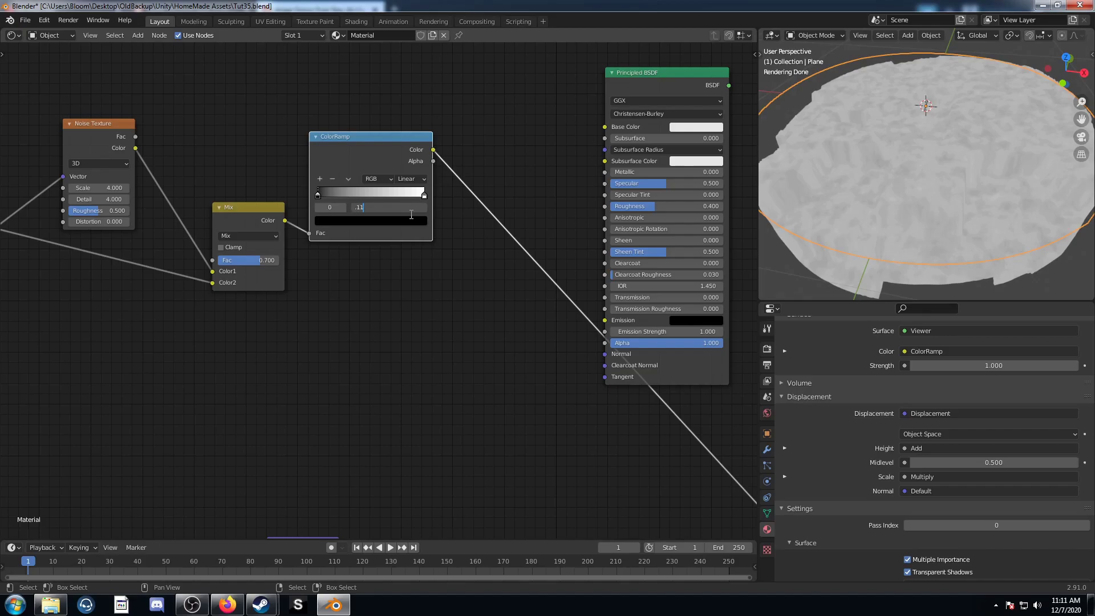
pyautogui.write('8')
pyautogui.press('Return')
pyautogui.click(424, 195)
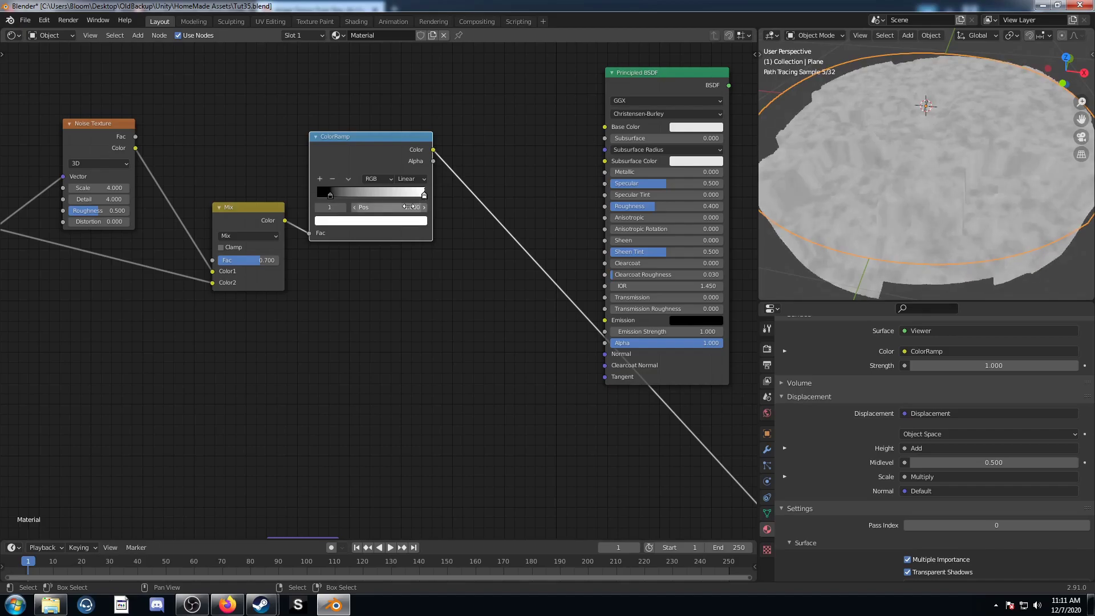
pyautogui.click(406, 206)
pyautogui.write('.55')
pyautogui.press('Return')
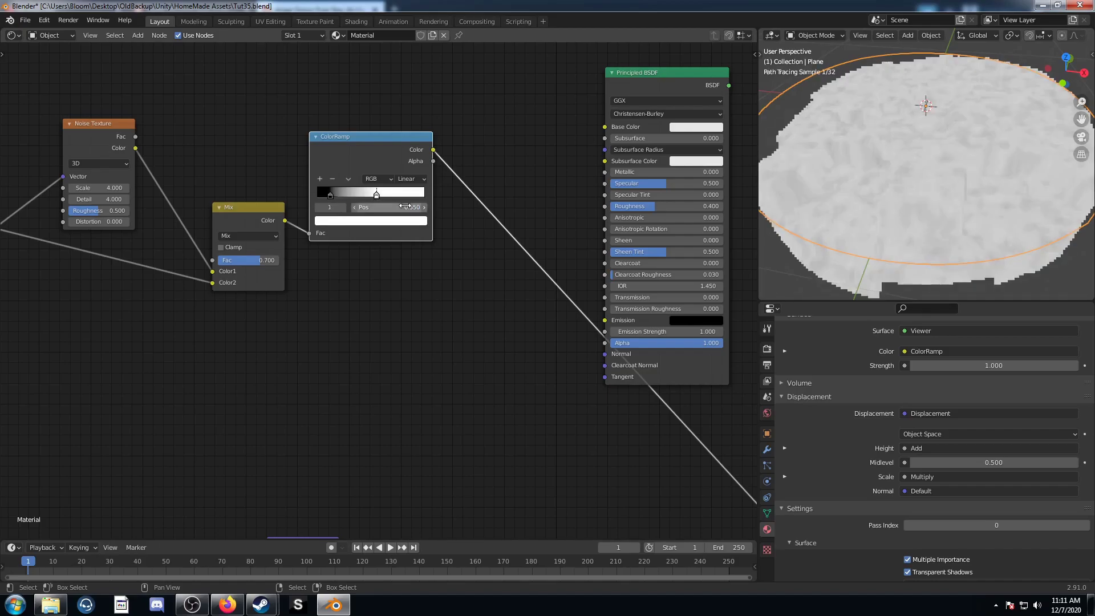
# - Duplicate the noise ColorRamp and insert the copy in line directly after it
pyautogui.moveTo(434, 148); pyautogui.dragTo(360, 182, button='middle')
pyautogui.hotkey('shift', 'd')
pyautogui.click(526, 179)
pyautogui.click(439, 211)
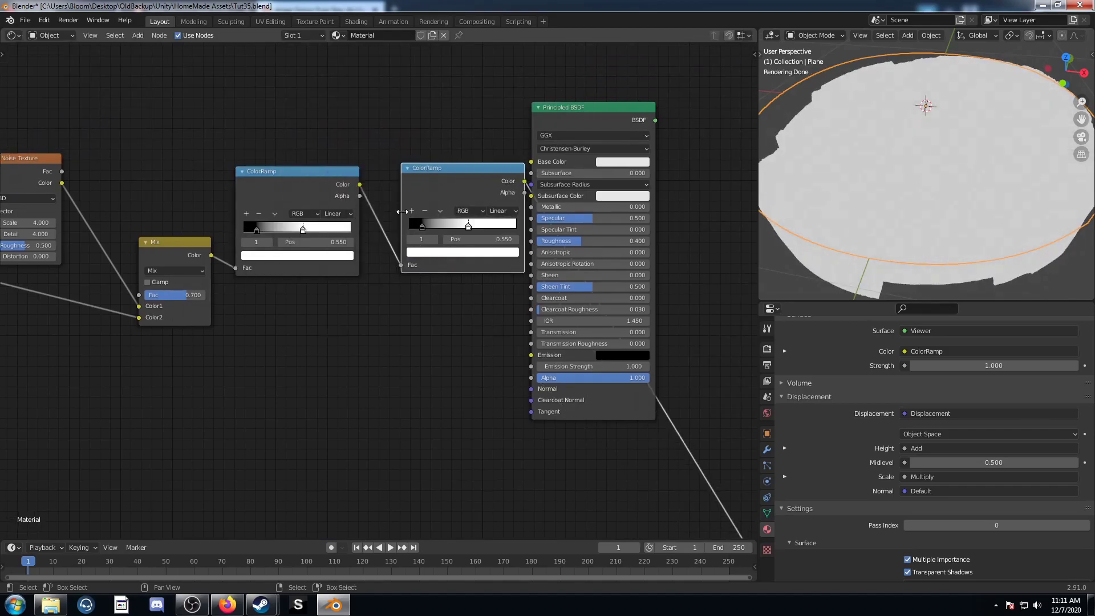
# - Preview the Principled BSDF on the plane and connect the second noise ColorRamp's Color to its Base Color
pyautogui.moveTo(456, 246); pyautogui.dragTo(374, 268, button='middle')
pyautogui.scroll(5, 446, 214)
pyautogui.scroll(-4, 538, 133)
pyautogui.keyDown('ctrl'); pyautogui.keyDown('shift'); pyautogui.click(538, 137); pyautogui.keyUp('shift'); pyautogui.keyUp('ctrl')
pyautogui.moveTo(539, 136); pyautogui.dragTo(658, 129)
# - Set the second noise ColorRamp's black stop to position 0.582 and its white stop to 0.682
pyautogui.click(337, 246)
pyautogui.click(335, 244)
pyautogui.click(383, 257)
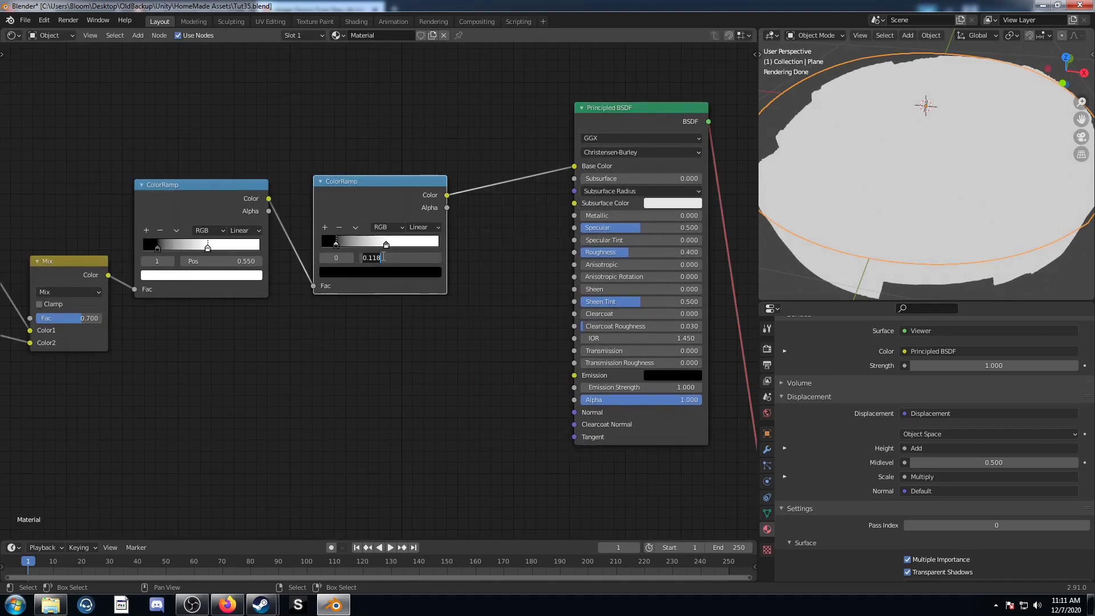
pyautogui.press('BackSpace')
pyautogui.write('.582')
pyautogui.press('Return')
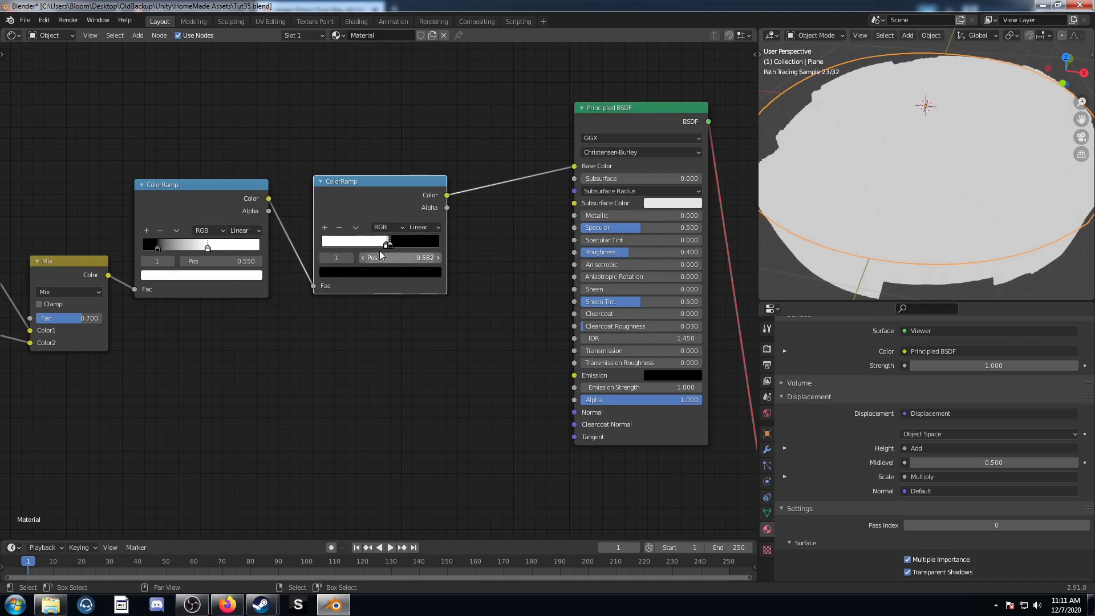
pyautogui.click(386, 244)
pyautogui.click(375, 257)
pyautogui.press('BackSpace')
pyautogui.write('.682')
pyautogui.press('Return')
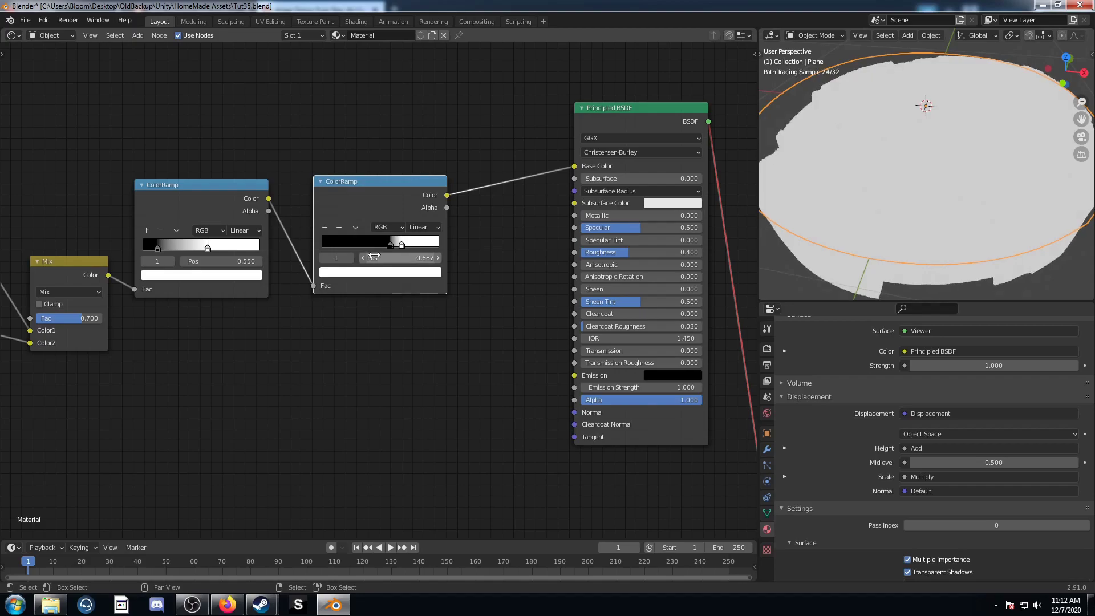
# - Change the second noise ColorRamp's black stop to the hex color 33241F
pyautogui.scroll(1, 376, 285)
pyautogui.click(390, 244)
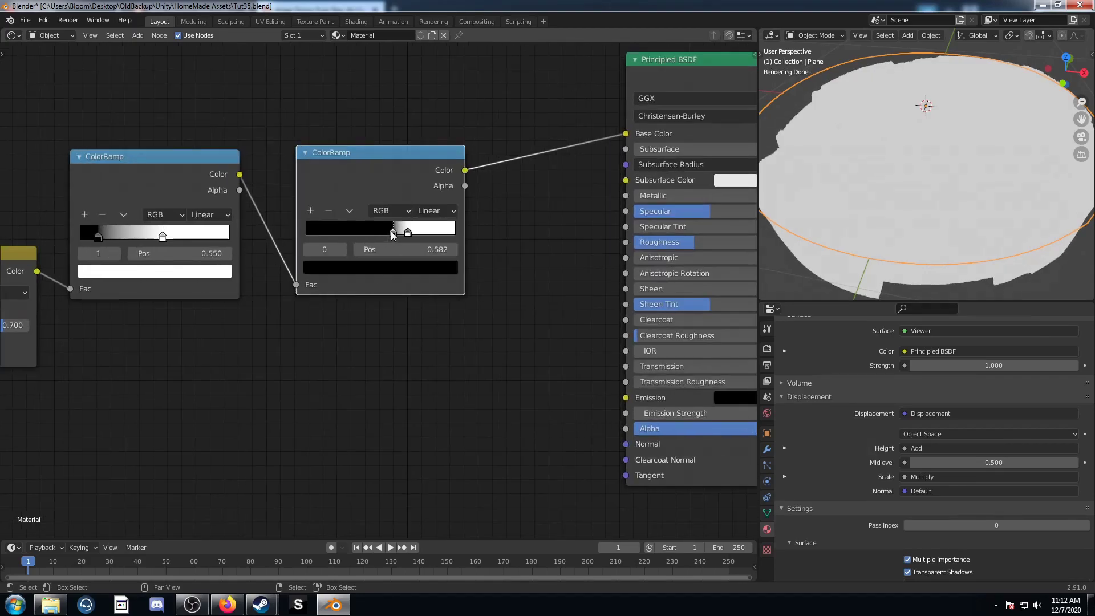
pyautogui.click(380, 266)
pyautogui.click(402, 182)
pyautogui.click(372, 202)
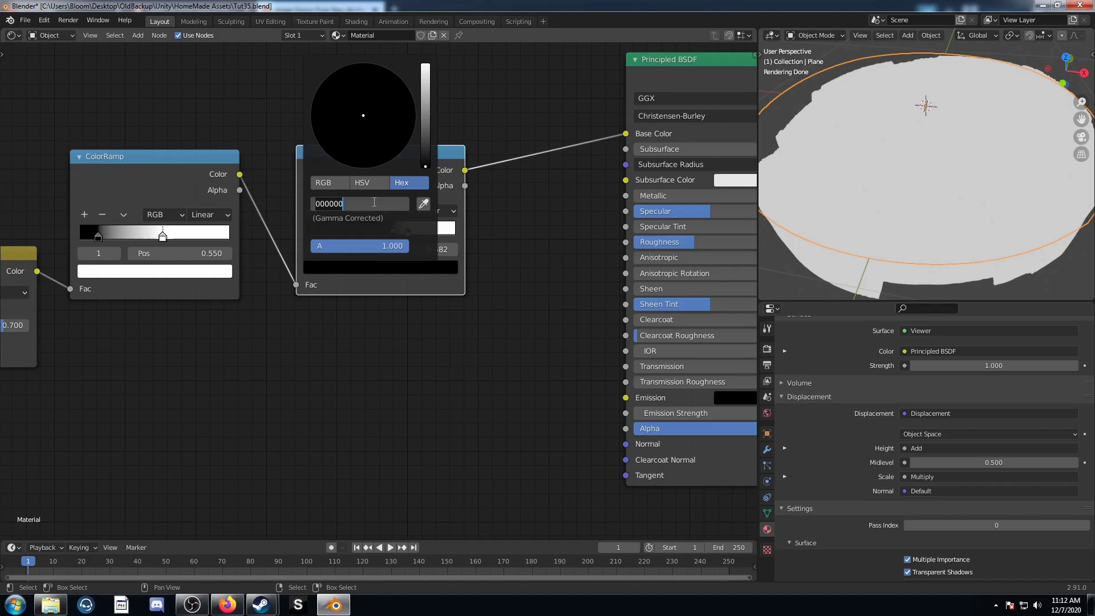
pyautogui.write('33241F')
pyautogui.press('Return')
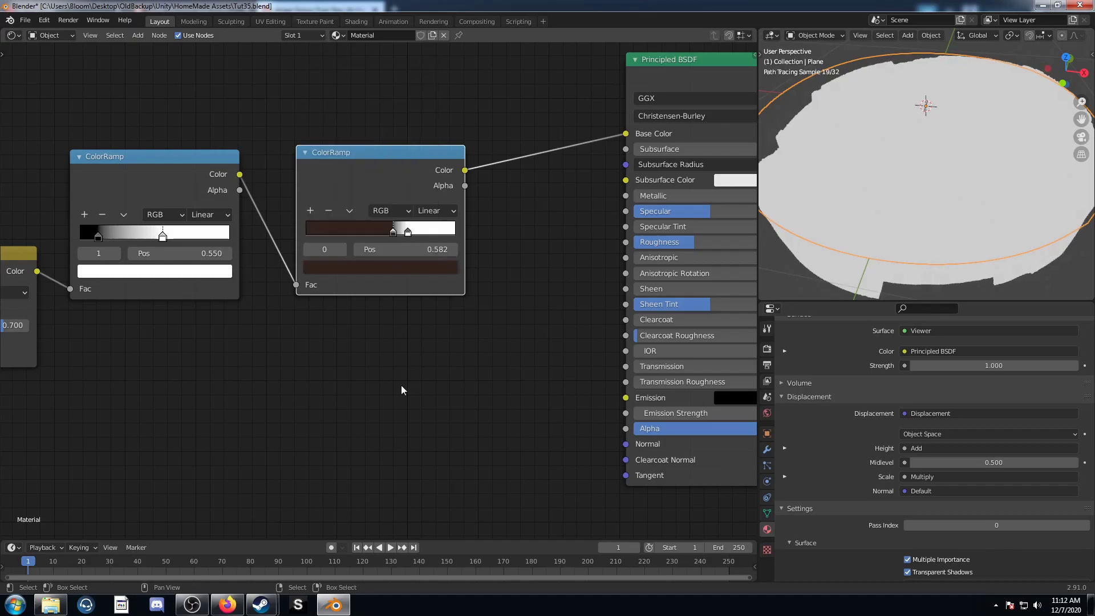
# - Change the second noise ColorRamp's white stop to the hex color 666053
pyautogui.click(408, 230)
pyautogui.click(399, 268)
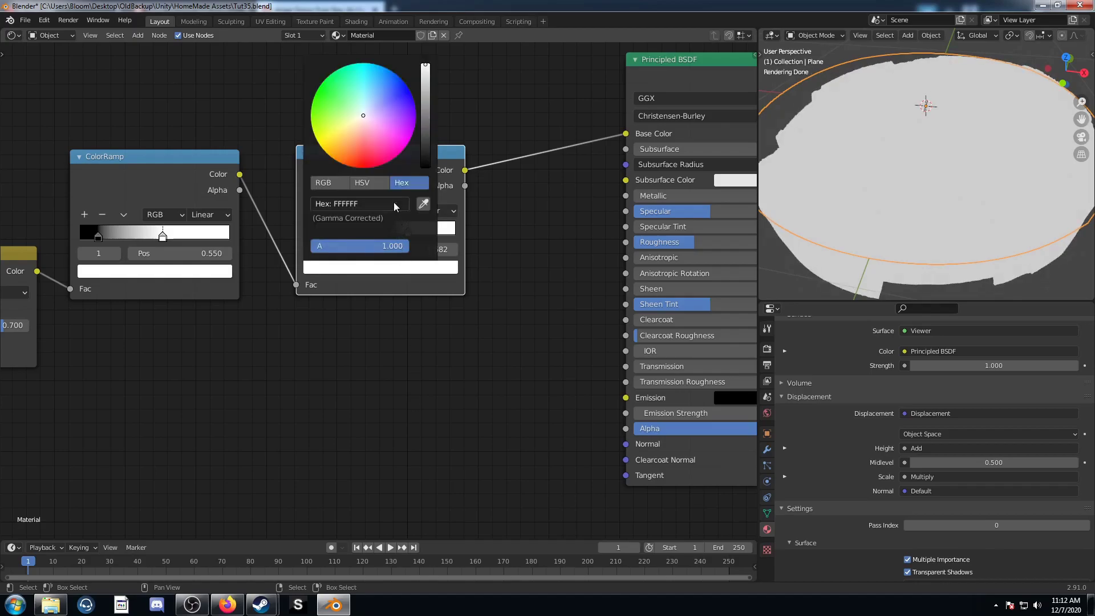
pyautogui.click(382, 204)
pyautogui.write('666053')
pyautogui.press('Return')
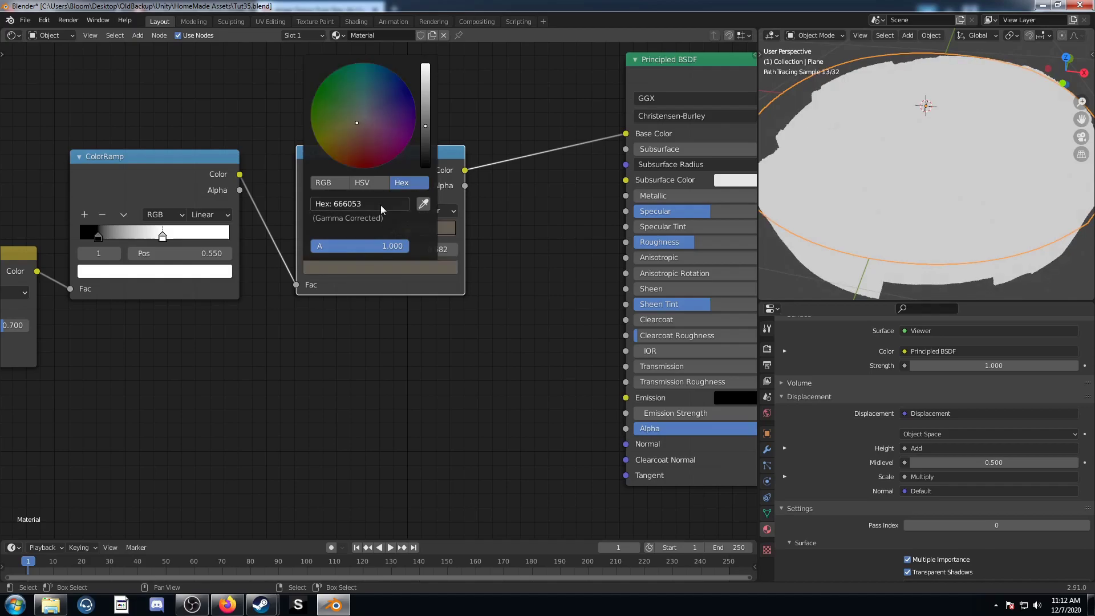
# - Check the hex colors of both stops in the second noise ColorRamp
pyautogui.click(393, 235)
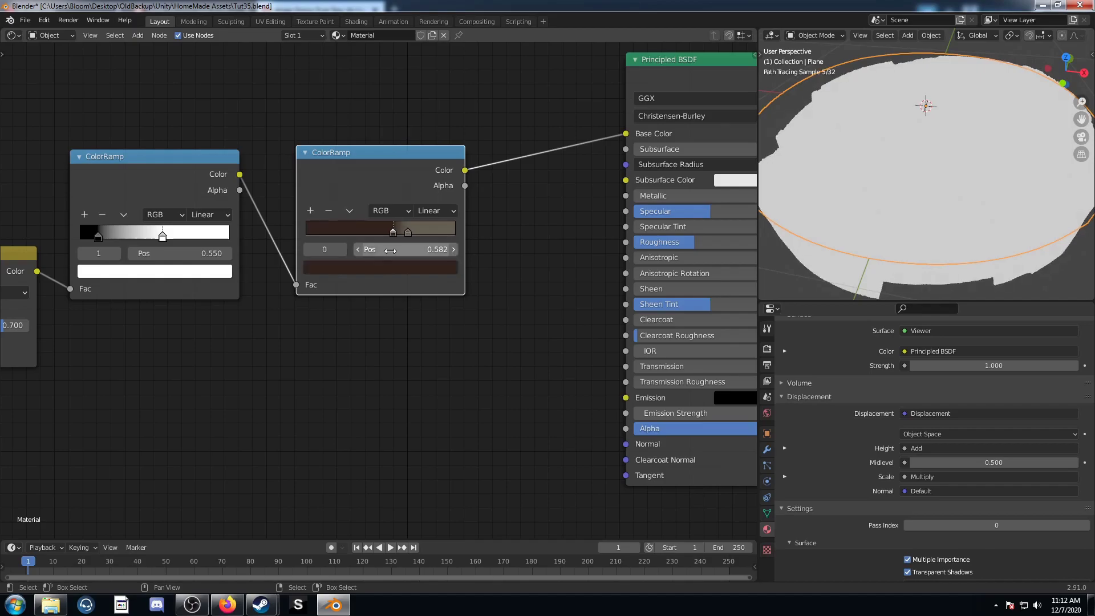
pyautogui.click(390, 267)
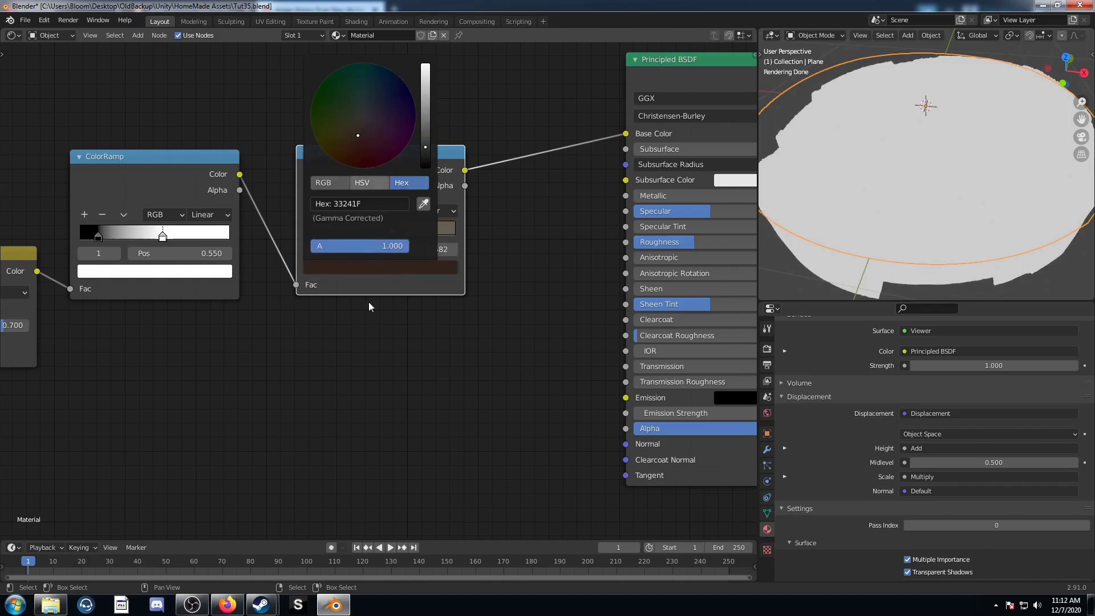
pyautogui.click(409, 234)
pyautogui.click(411, 265)
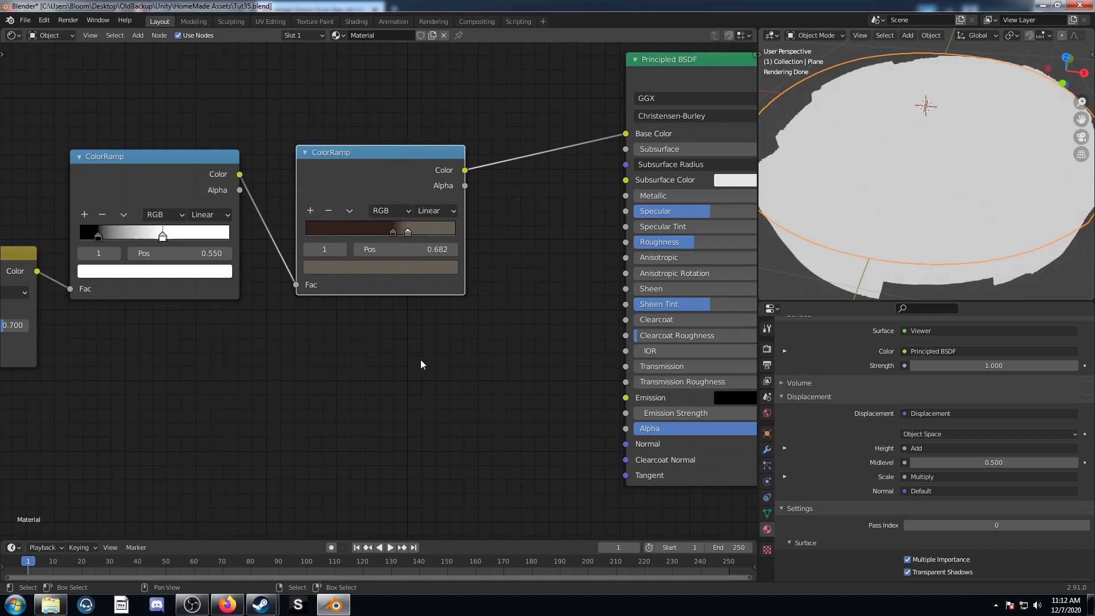
# - Link the second noise ColorRamp's Color to the Principled BSDF's Base Color and preview the shader on the plane
pyautogui.moveTo(460, 169); pyautogui.dragTo(632, 135)
pyautogui.moveTo(574, 274); pyautogui.dragTo(426, 348, button='middle')
pyautogui.keyDown('ctrl'); pyautogui.keyDown('shift'); pyautogui.click(574, 143); pyautogui.keyUp('shift'); pyautogui.keyUp('ctrl')
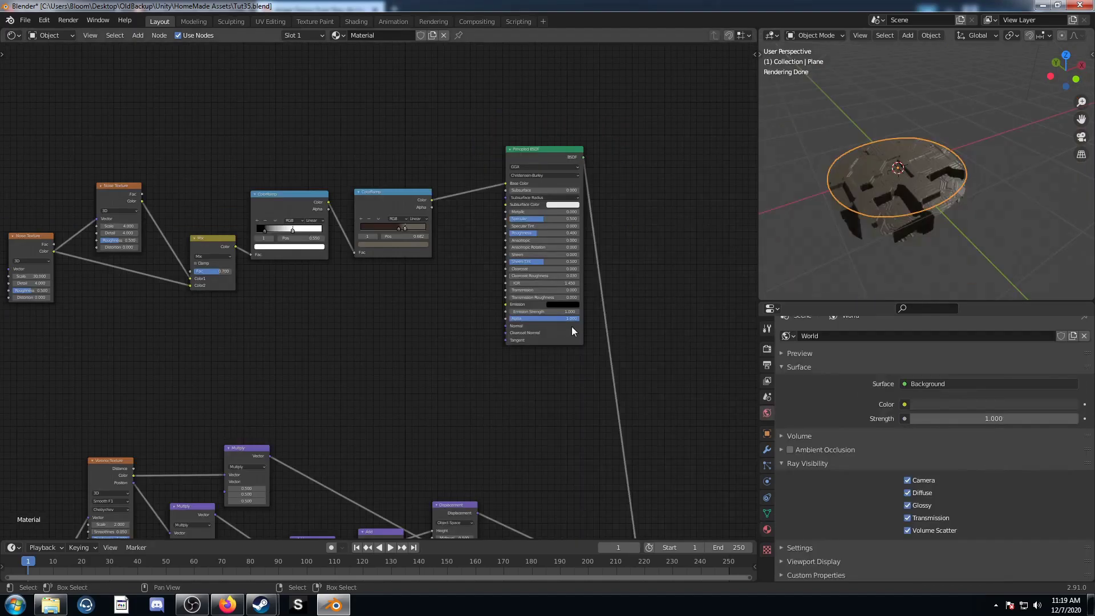
pyautogui.scroll(1, 572, 326)
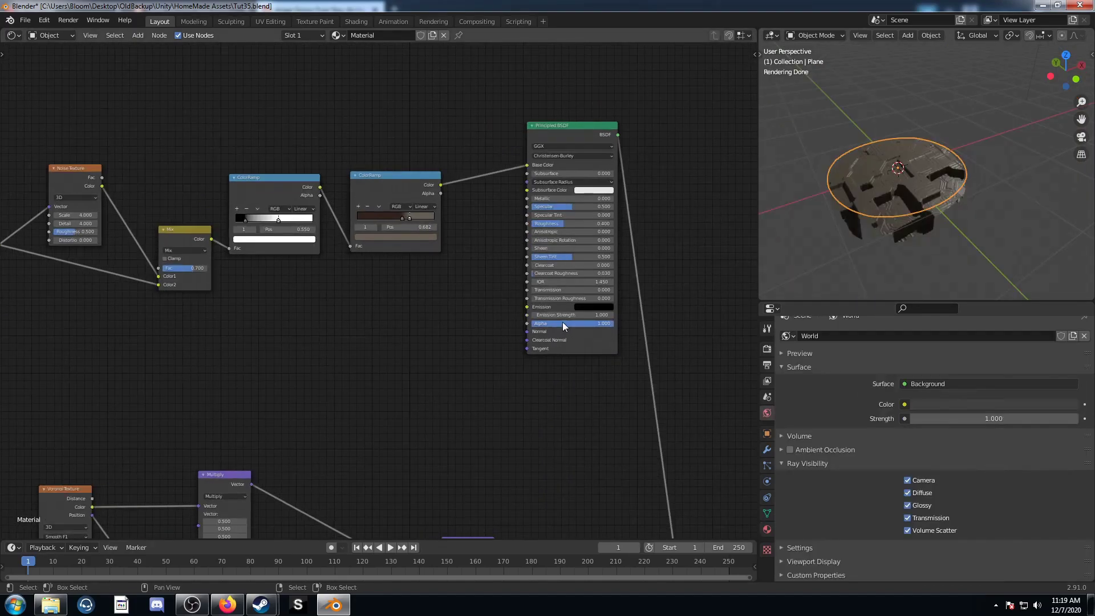
# - Delete the light above the plane from the scene
pyautogui.moveTo(967, 211); pyautogui.dragTo(953, 190, button='middle')
pyautogui.scroll(-4, 955, 188)
pyautogui.keyDown('shift'); pyautogui.moveTo(990, 111); pyautogui.dragTo(950, 191, button='middle'); pyautogui.keyUp('shift')
pyautogui.scroll(-2, 953, 145)
pyautogui.moveTo(953, 145); pyautogui.dragTo(958, 125, button='middle')
pyautogui.click(960, 85)
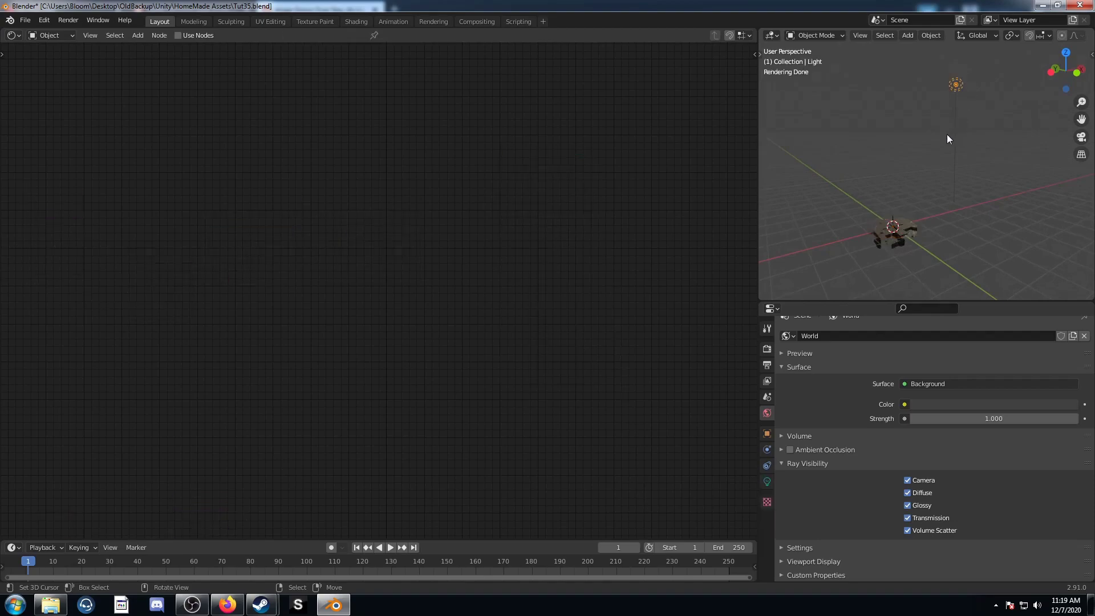
pyautogui.press('Delete')
# - Select the displaced plane and frame it in the viewport
pyautogui.scroll(4, 891, 260)
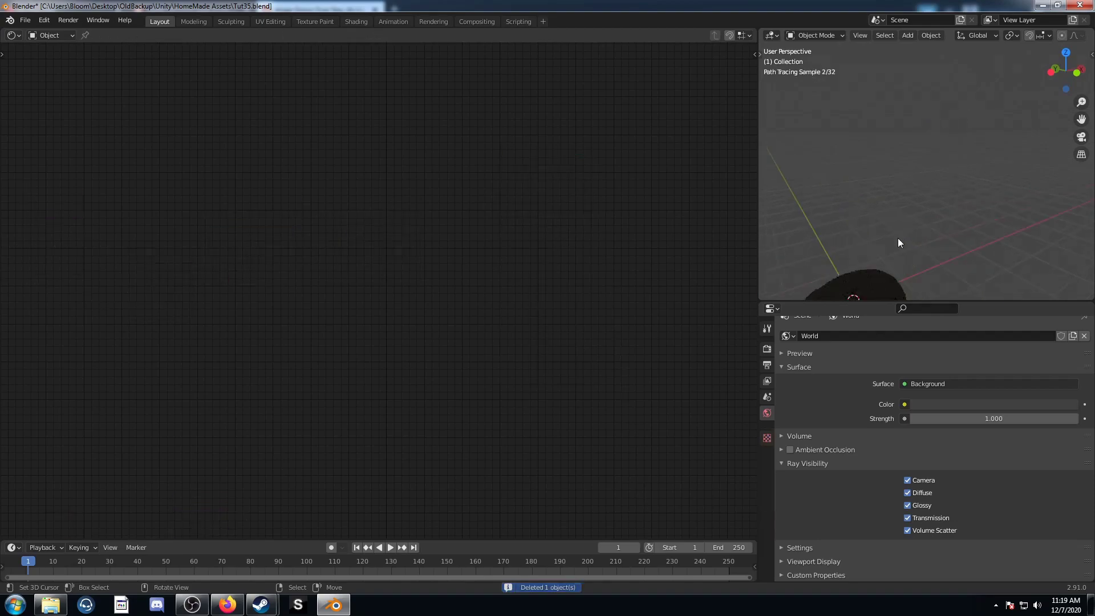
pyautogui.click(887, 283)
pyautogui.press('KP_Decimal')
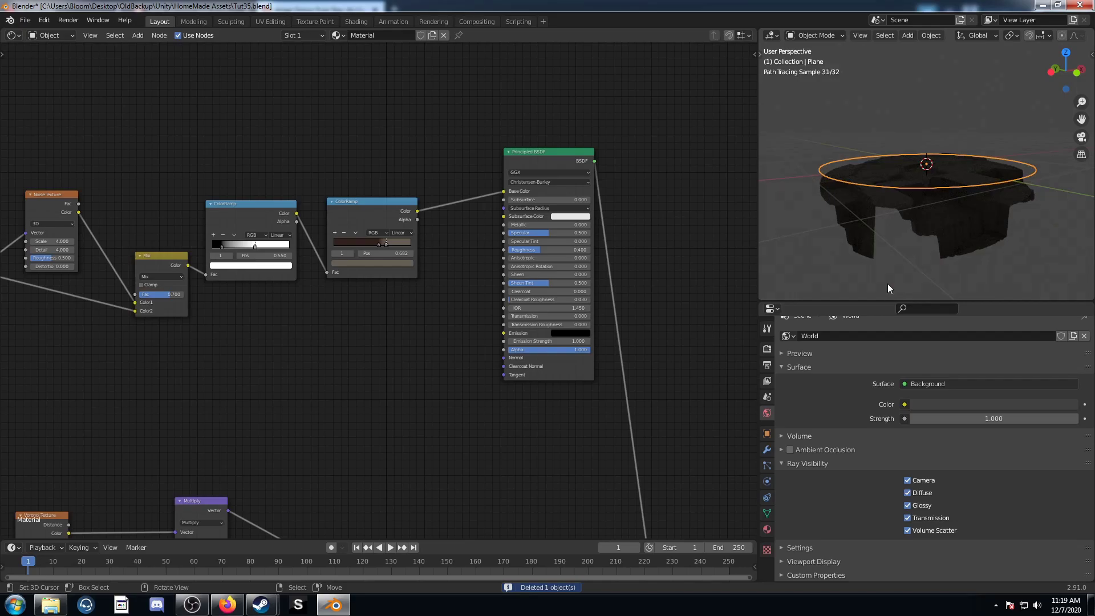
# - Assign an Environment Texture to the world background's Color
pyautogui.click(764, 398)
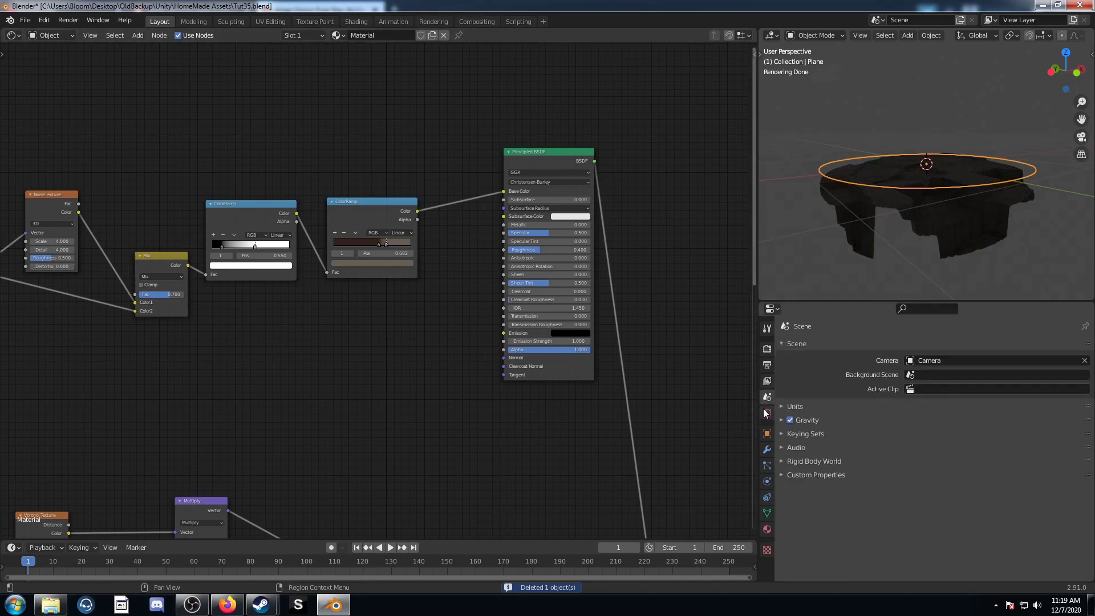
pyautogui.click(763, 411)
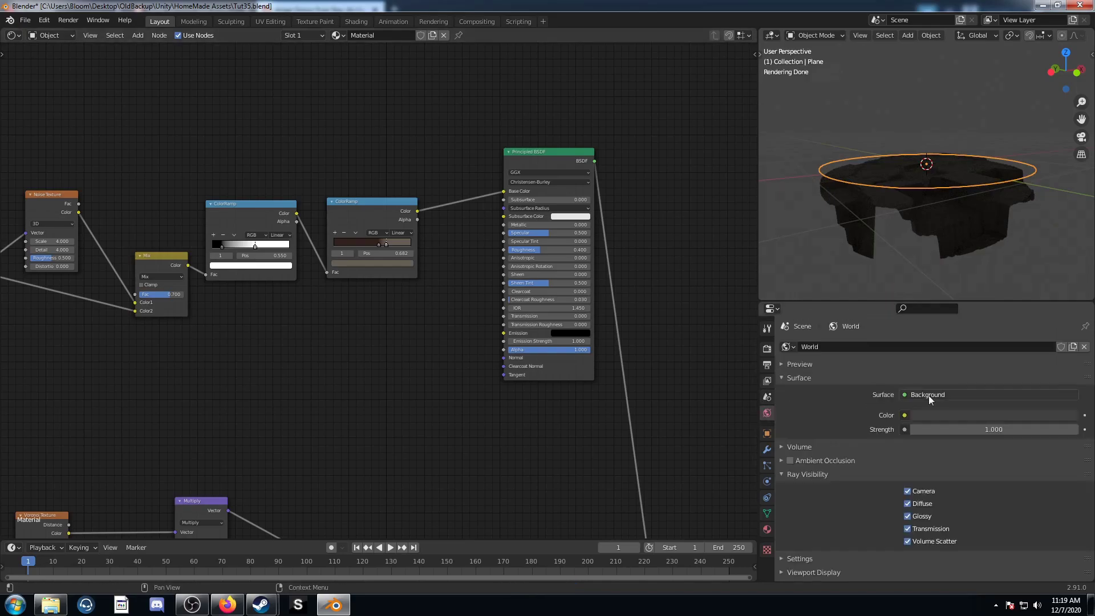
pyautogui.click(903, 416)
pyautogui.click(693, 466)
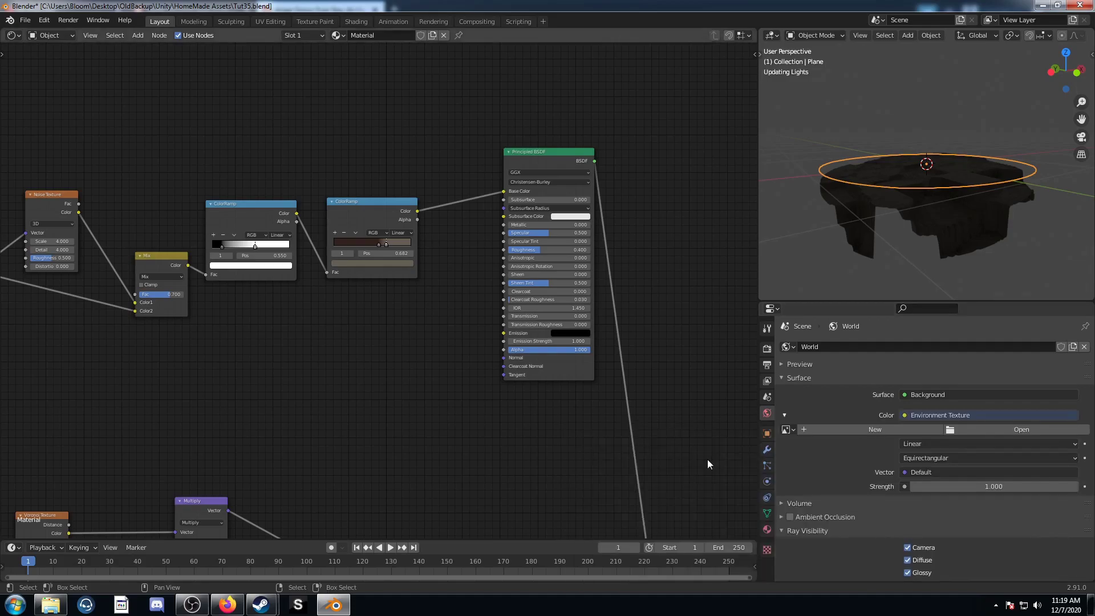
# - Load lakeside_2k.hdr from the HDRIHaven folder as the environment image
pyautogui.click(1030, 430)
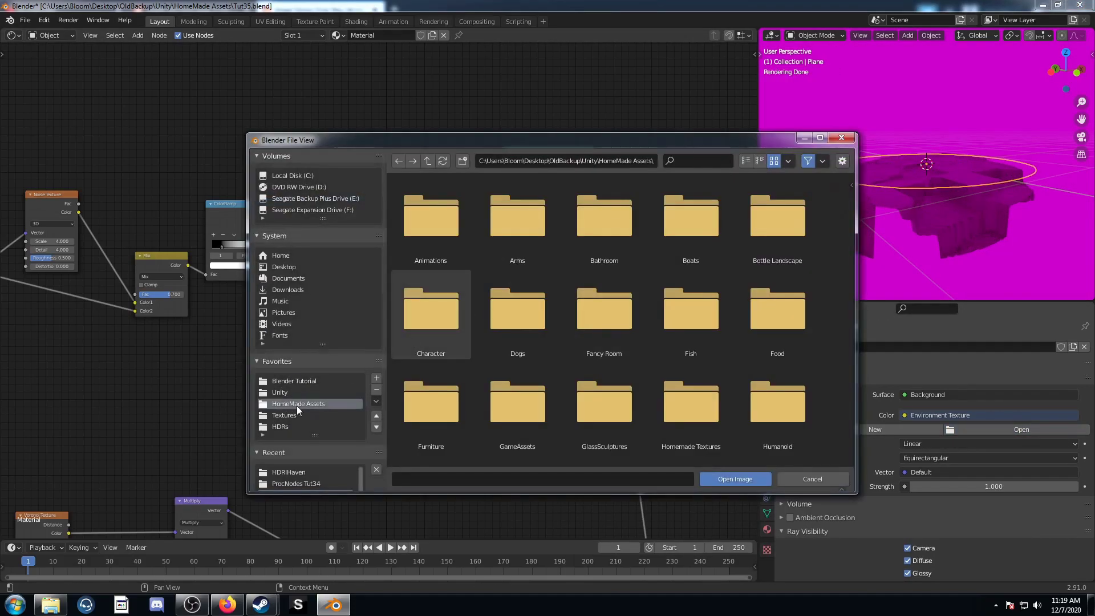
pyautogui.click(291, 427)
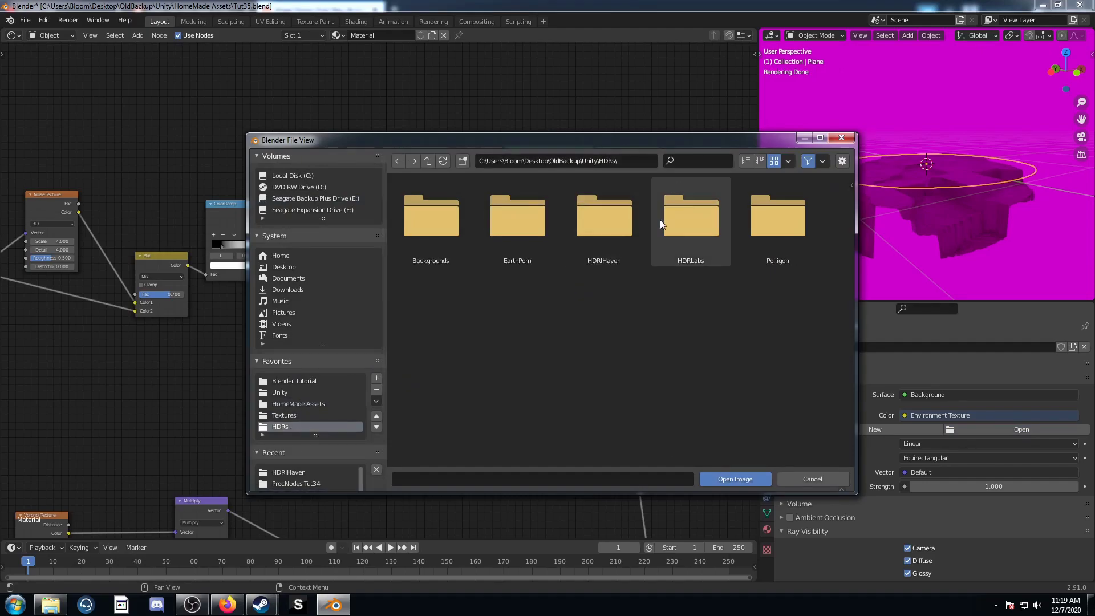
pyautogui.doubleClick(606, 221)
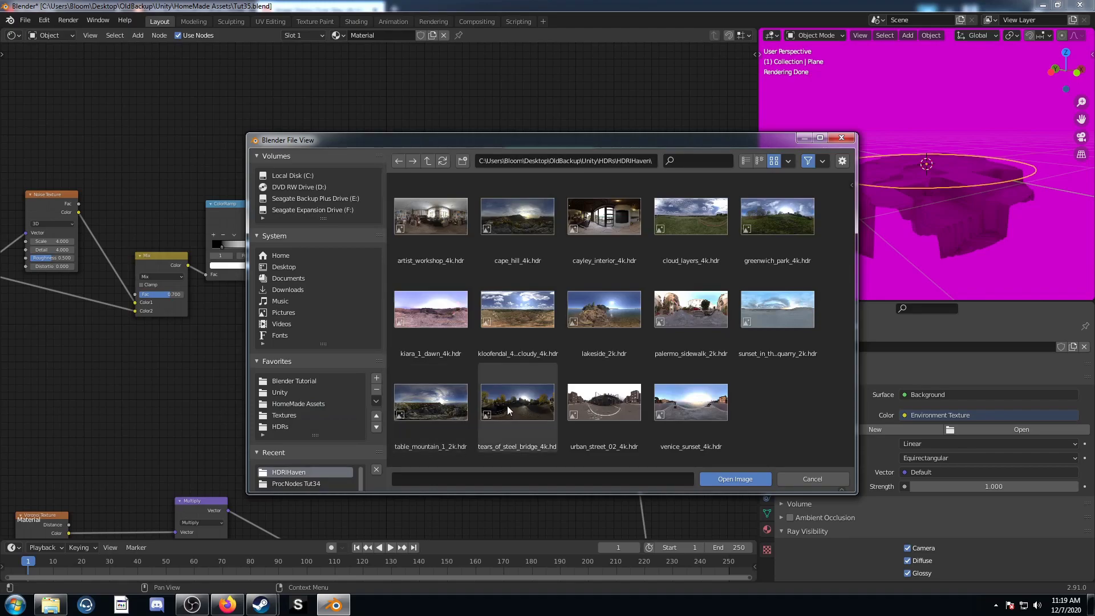
pyautogui.doubleClick(600, 317)
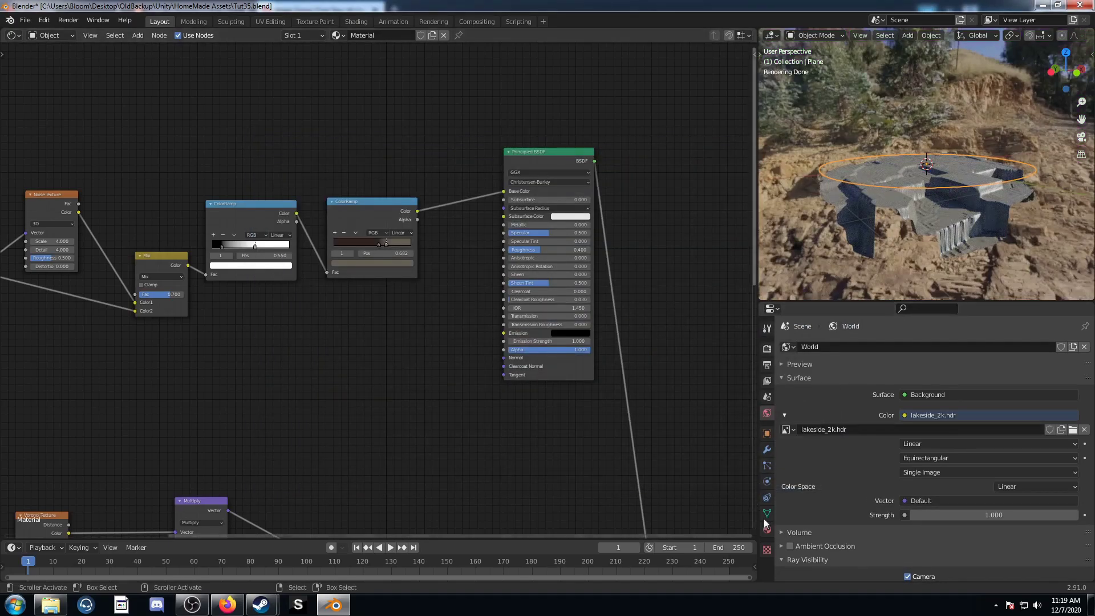
# - Turn off Camera in the world's Ray Visibility so the environment image is hidden behind the plane
pyautogui.scroll(-5, 821, 502)
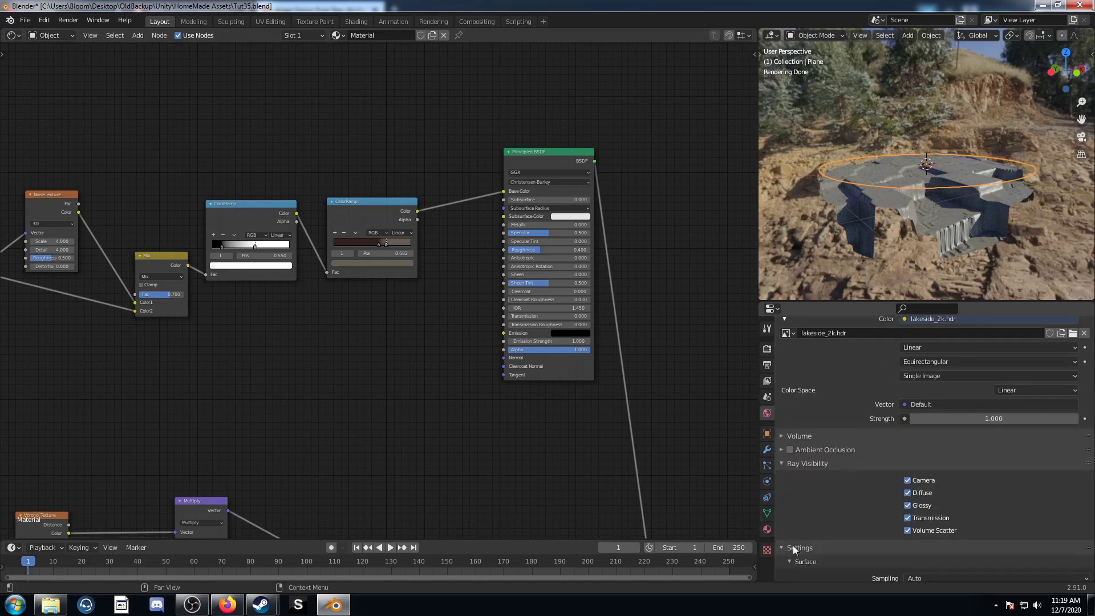
pyautogui.scroll(-4, 793, 545)
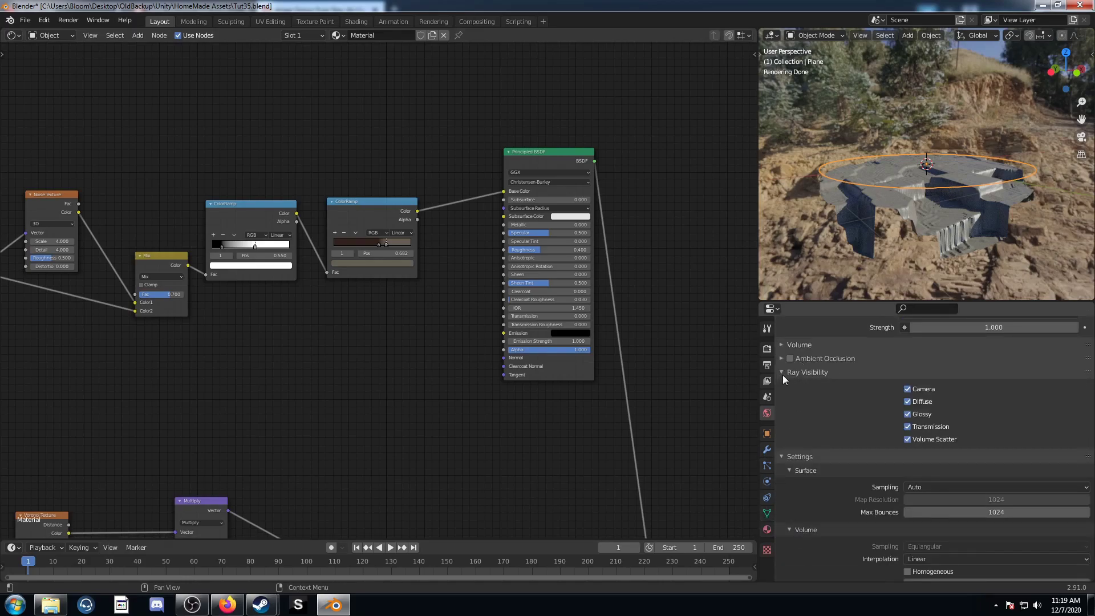
pyautogui.click(906, 389)
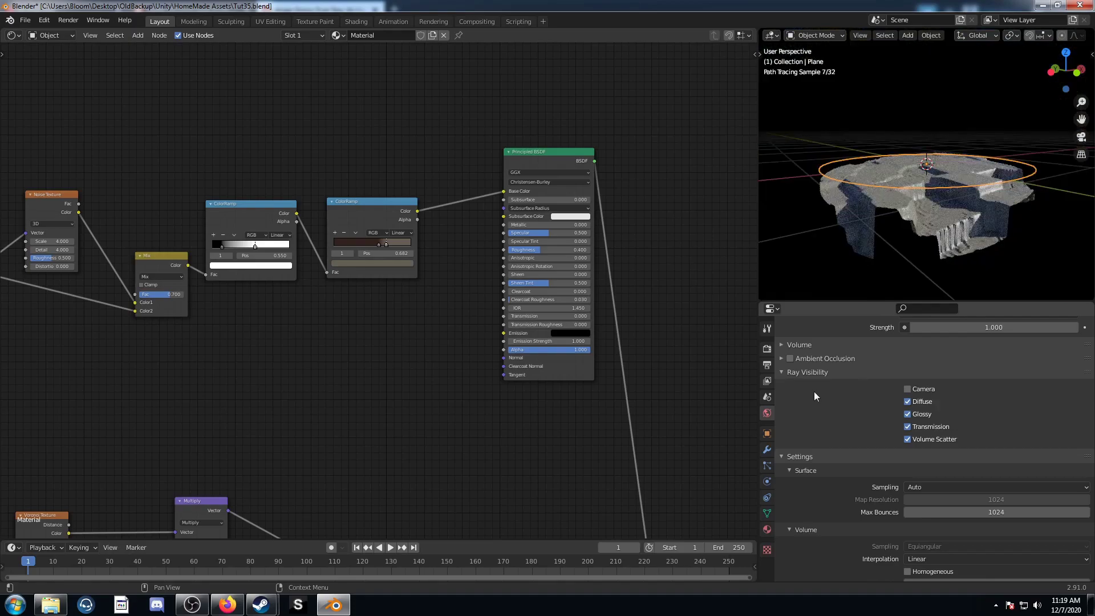
pyautogui.click(785, 460)
pyautogui.moveTo(893, 213)
pyautogui.mouseDown(button='middle')
pyautogui.moveTo(957, 226)
pyautogui.moveTo(919, 220)
pyautogui.mouseUp(button='middle')
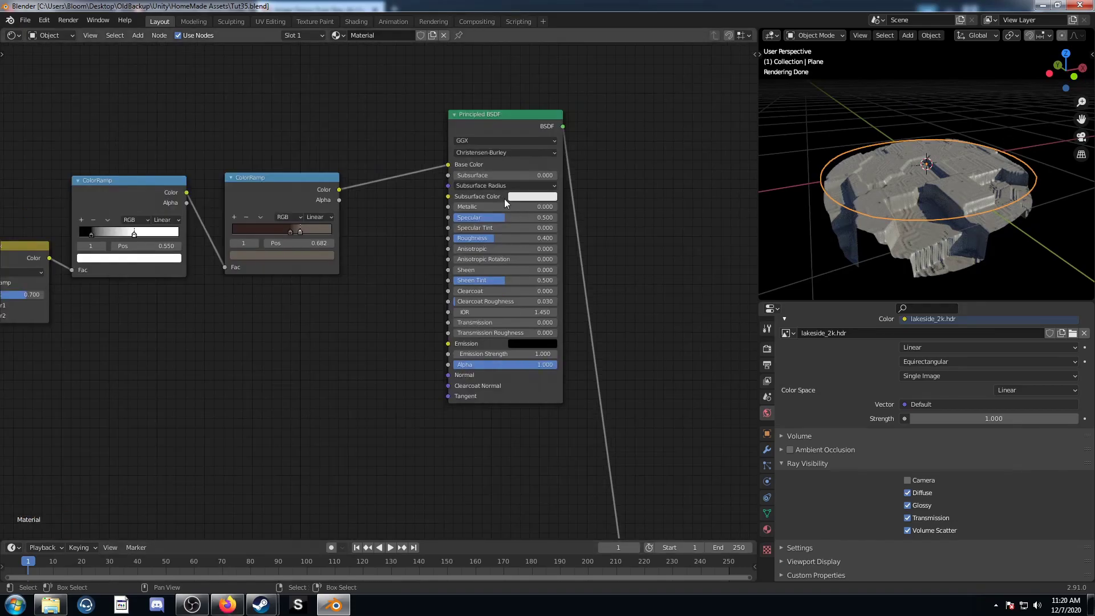
# - Set the Principled BSDF's Metallic to 1.000
pyautogui.moveTo(504, 206)
pyautogui.mouseDown()
pyautogui.moveTo(595, 206)
pyautogui.moveTo(556, 206)
pyautogui.mouseUp()
pyautogui.scroll(3, 904, 211)
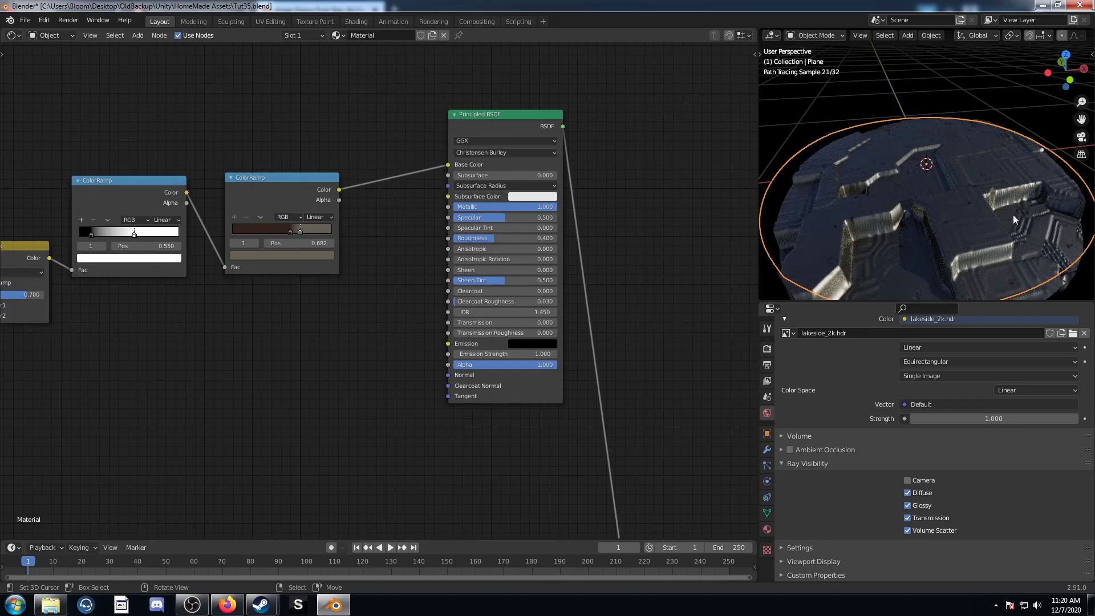
pyautogui.scroll(-1, 937, 215)
# - Move both noise ColorRamps upward to make room below them in the node tree
pyautogui.moveTo(271, 382); pyautogui.dragTo(339, 327, button='middle')
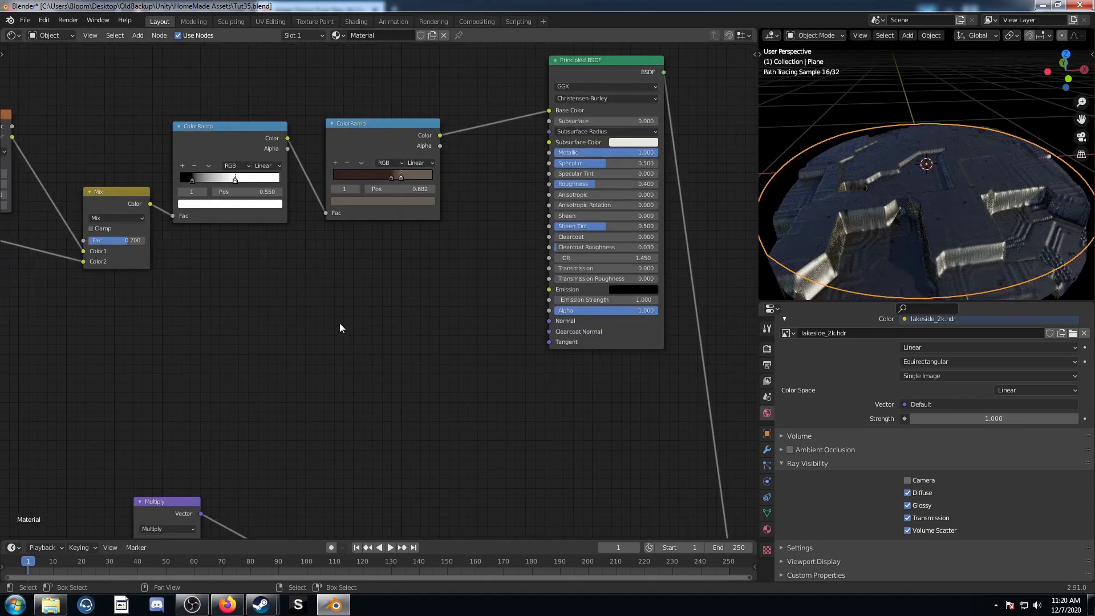
pyautogui.moveTo(232, 138); pyautogui.dragTo(245, 110)
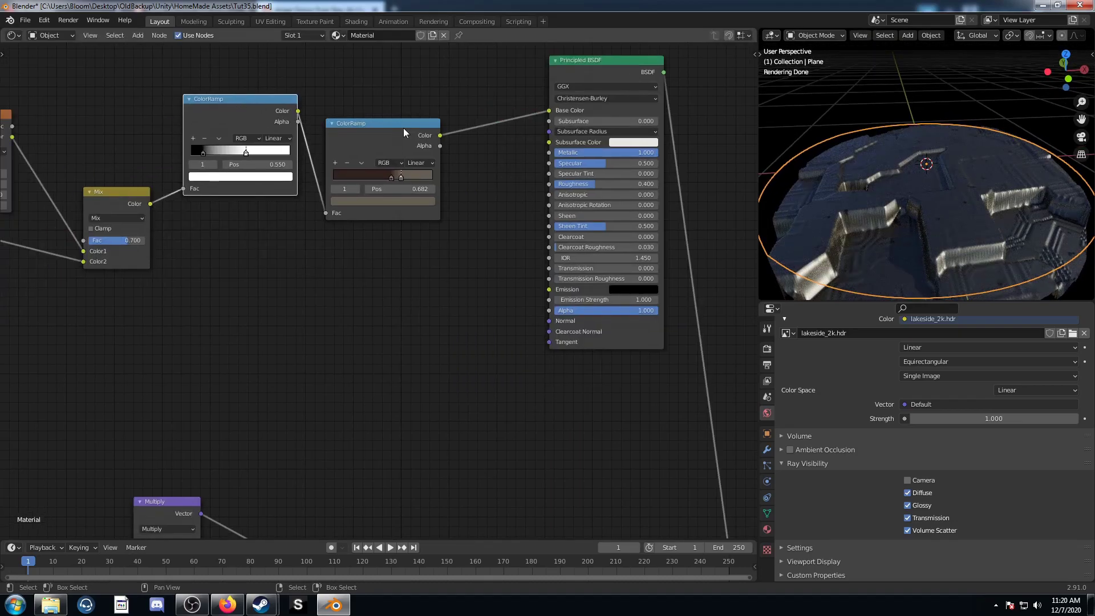
pyautogui.moveTo(404, 132); pyautogui.dragTo(446, 99)
pyautogui.hotkey('shift', 'd')
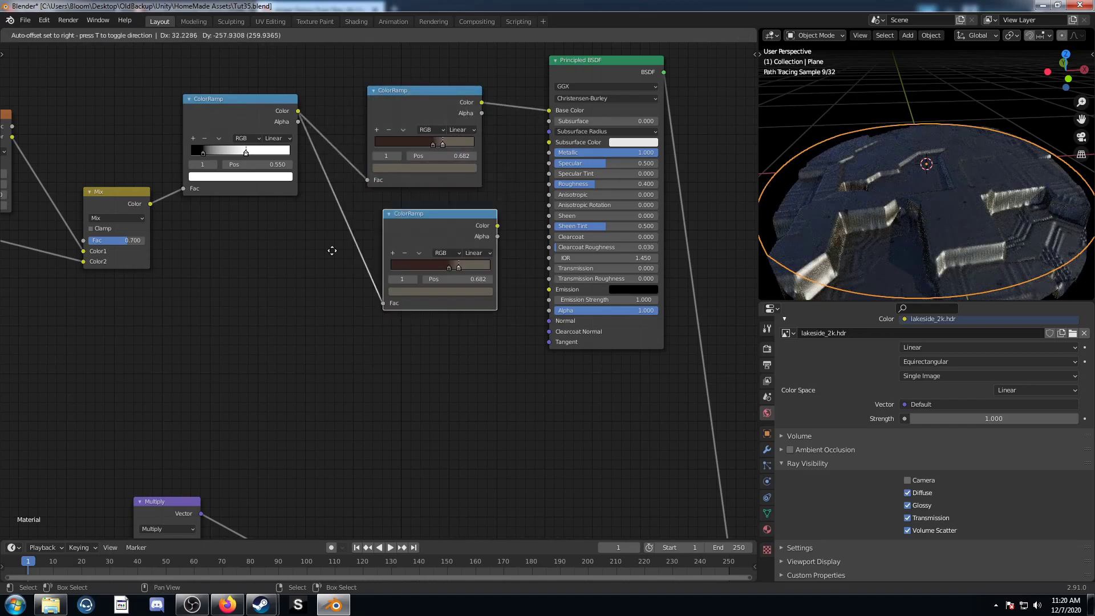
pyautogui.rightClick(325, 263)
pyautogui.press('x')
# - Duplicate the first noise ColorRamp below it, keeping its link from the Mix node, and flip the copy's color ramp
pyautogui.click(255, 107)
pyautogui.hotkey('ctrl', 'shift', 'd')
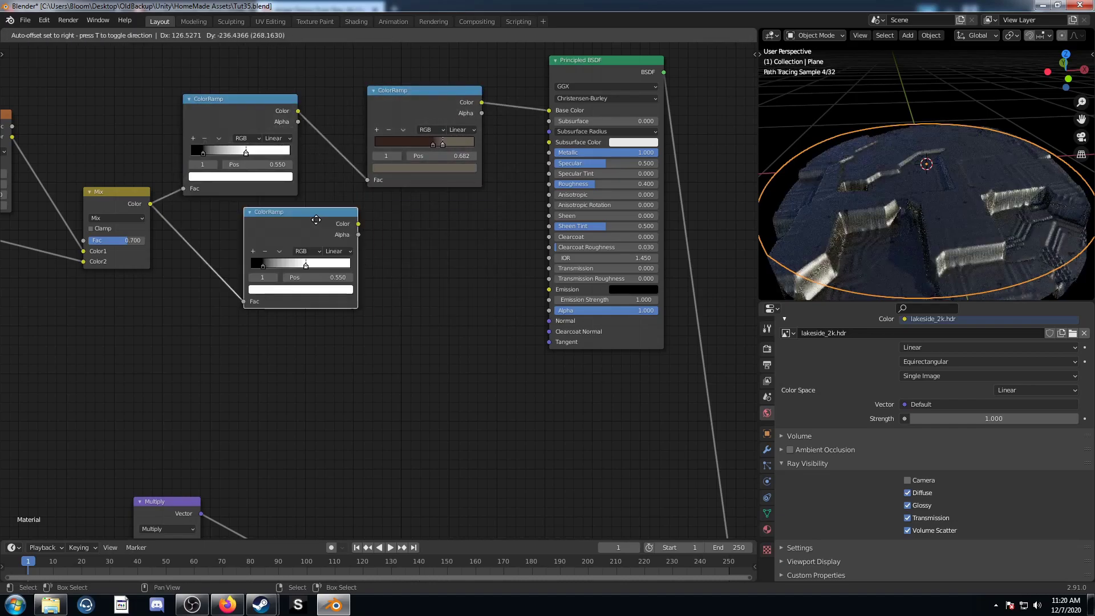
pyautogui.click(337, 231)
pyautogui.scroll(2, 319, 274)
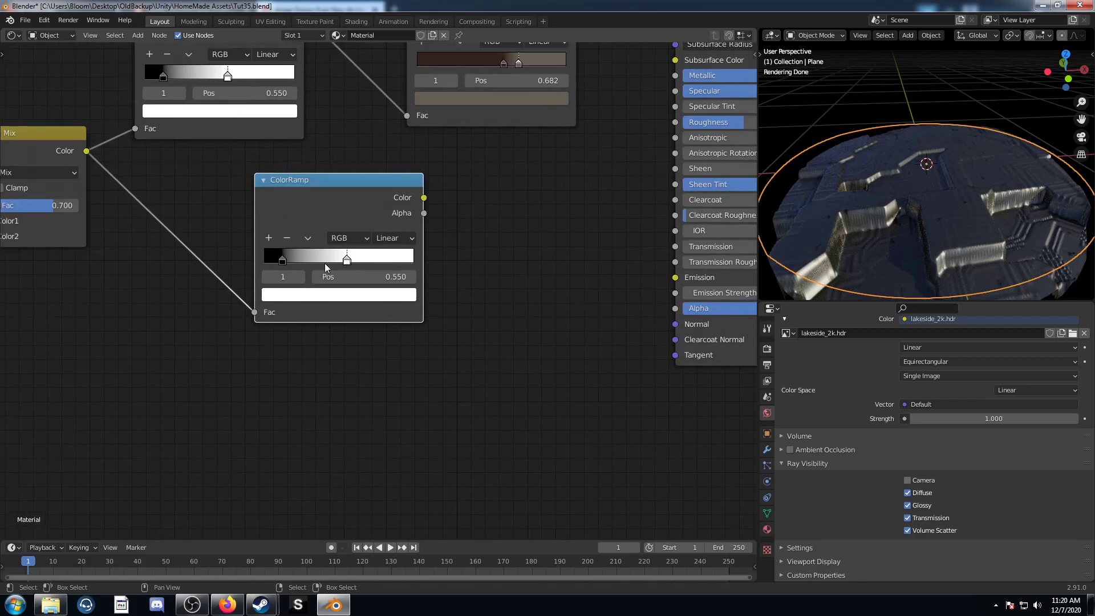
pyautogui.scroll(1, 317, 266)
pyautogui.click(295, 229)
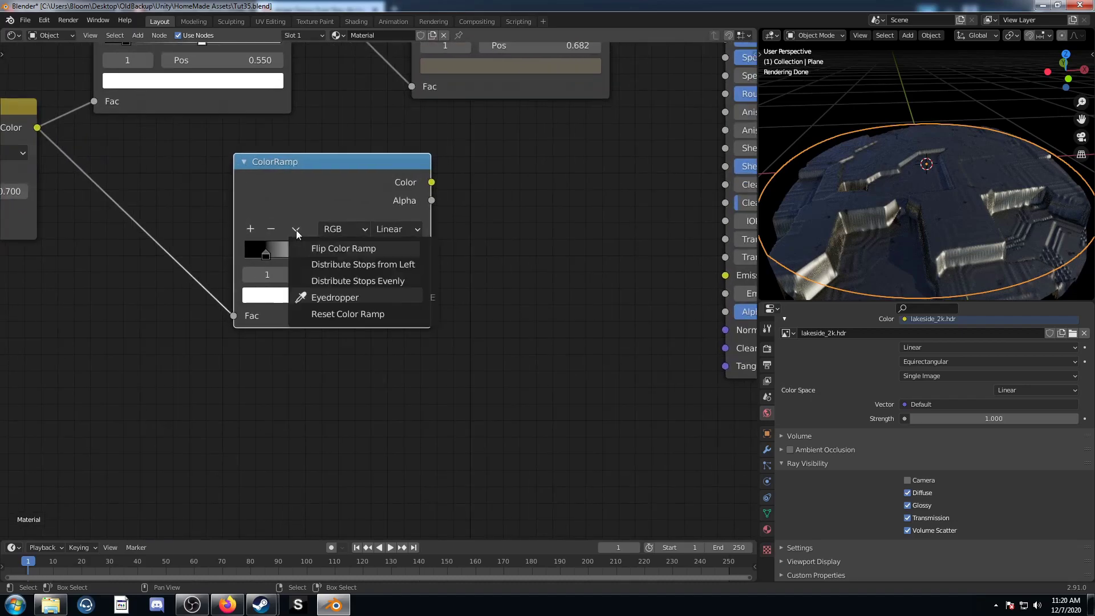
pyautogui.click(323, 249)
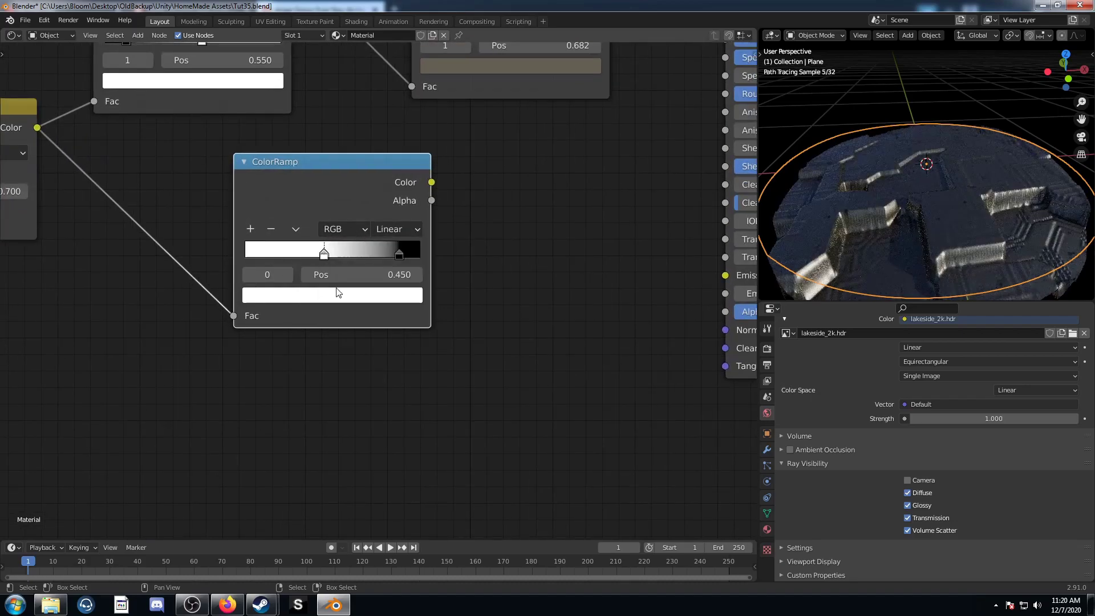
# - Darken the duplicated ColorRamp's white stop to grey with an HSV value of 0.3
pyautogui.click(339, 297)
pyautogui.click(327, 253)
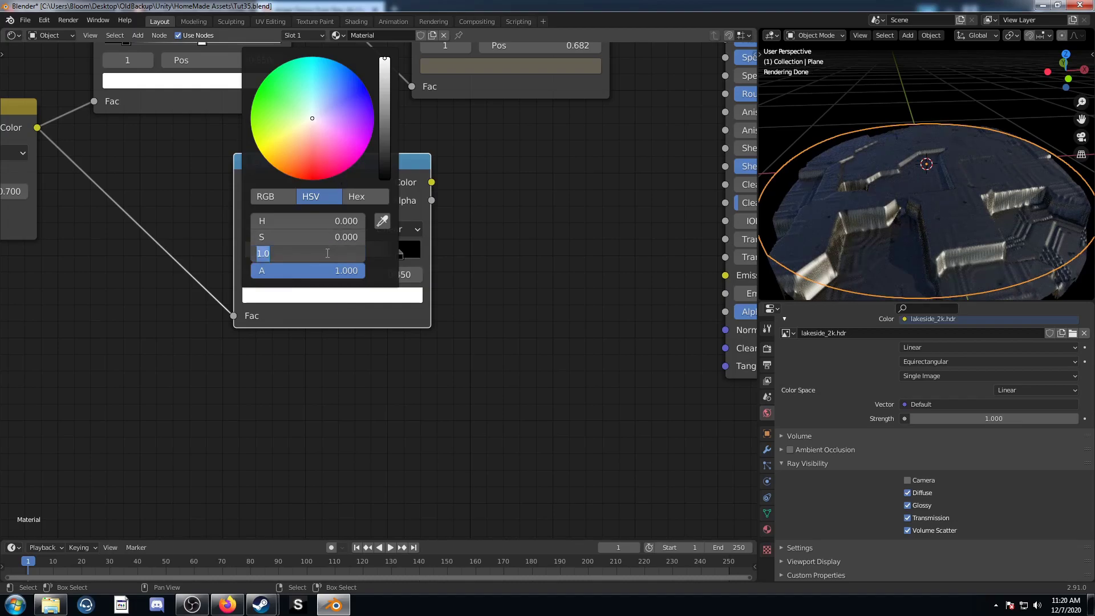
pyautogui.write('0.3')
pyautogui.press('Return')
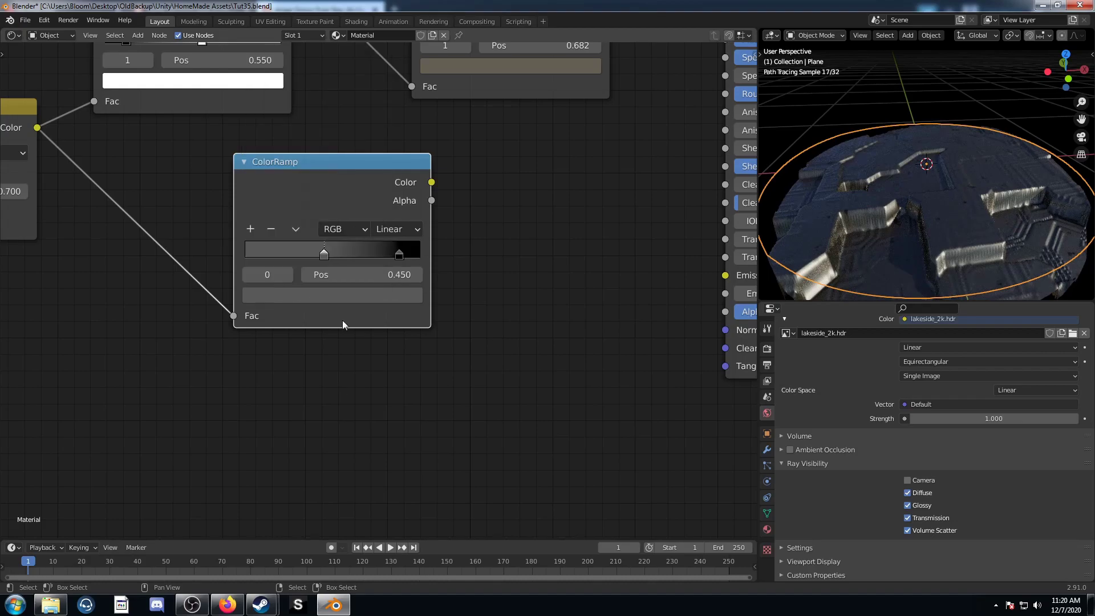
# - Set the duplicated ColorRamp's grey stop to position 0.377 and its black stop to 0.445
pyautogui.click(335, 274)
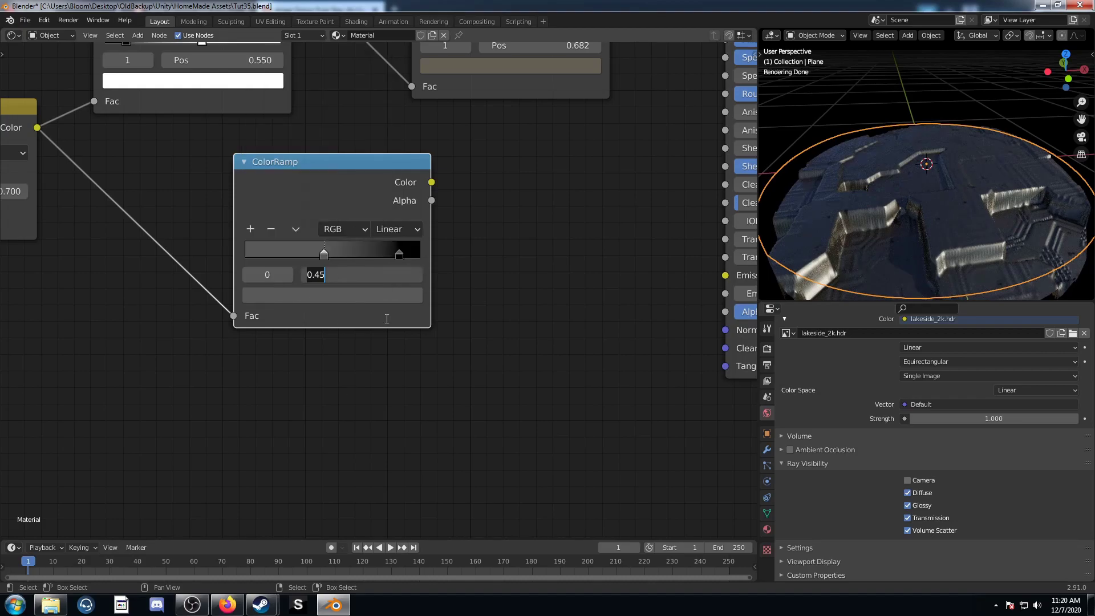
pyautogui.write('.377')
pyautogui.press('Return')
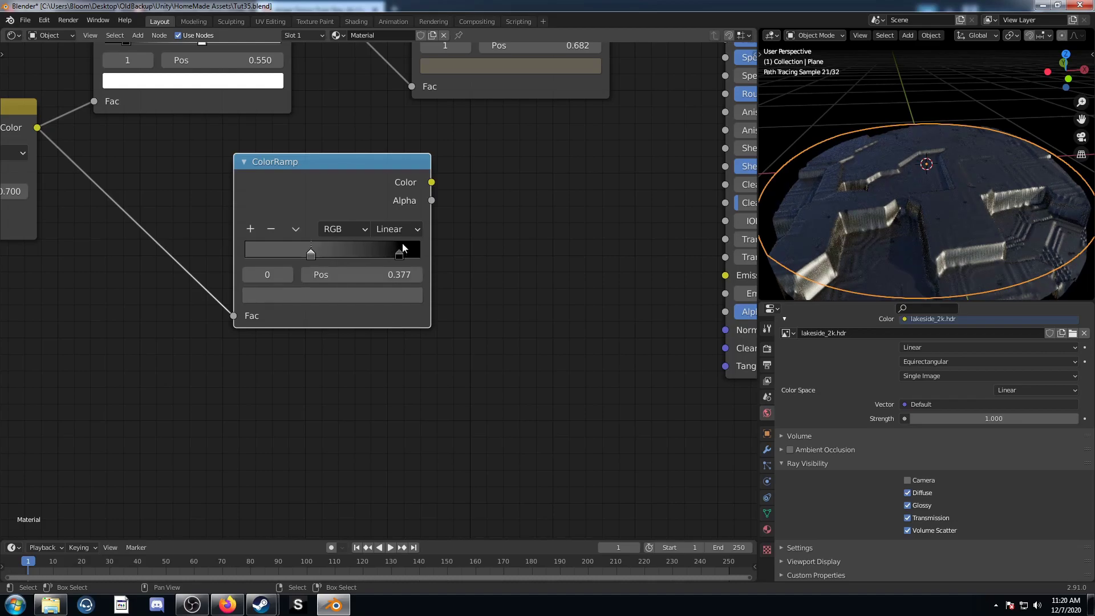
pyautogui.click(399, 254)
pyautogui.click(390, 275)
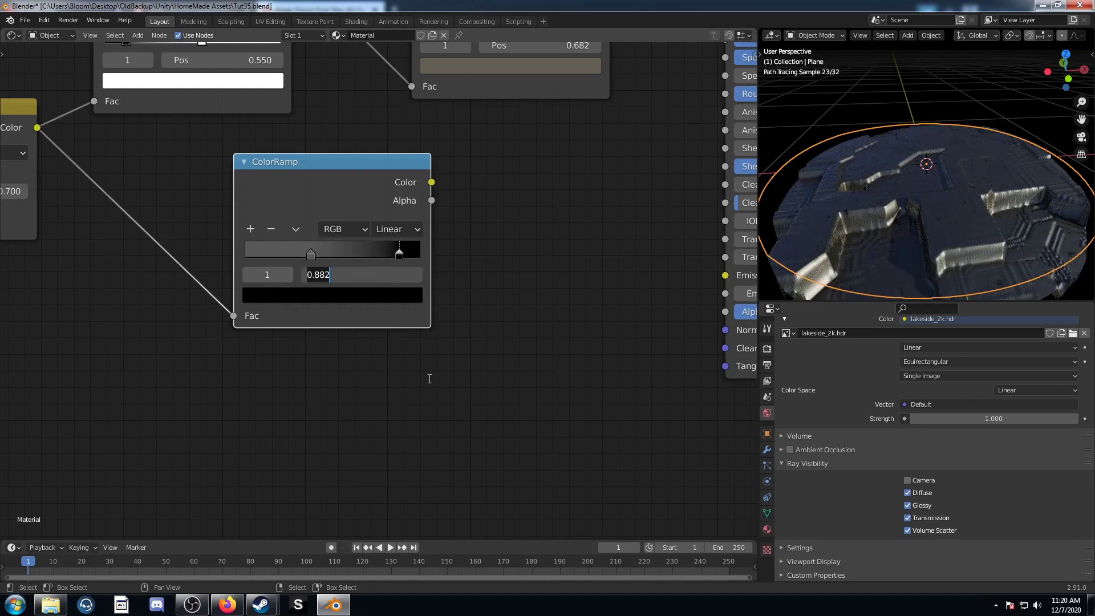
pyautogui.write('.445')
pyautogui.press('Return')
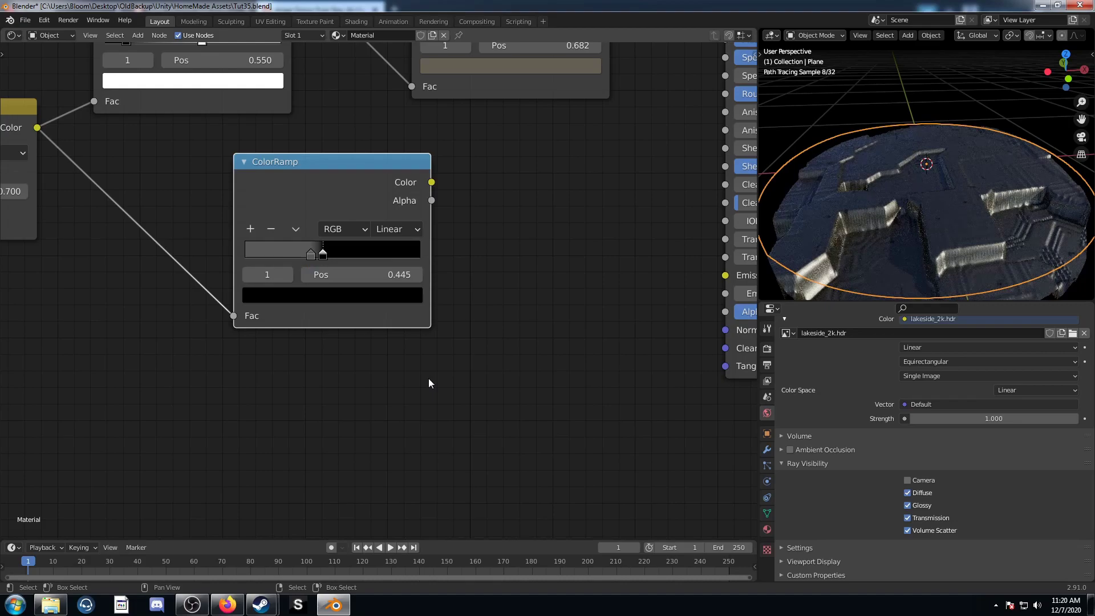
# - Connect the duplicated ColorRamp's Color to the Principled BSDF's Roughness and view the result on the plane
pyautogui.scroll(-2, 421, 239)
pyautogui.moveTo(337, 245); pyautogui.dragTo(534, 186)
pyautogui.moveTo(1028, 200)
pyautogui.mouseDown(button='middle')
pyautogui.moveTo(837, 217)
pyautogui.moveTo(915, 211)
pyautogui.mouseUp(button='middle')
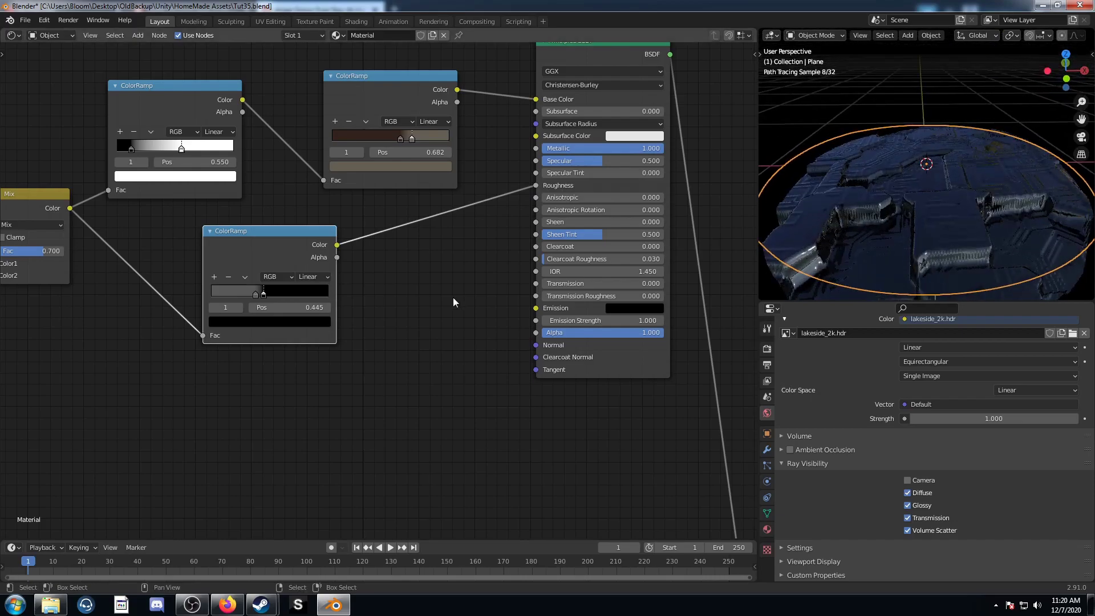
# - Insert a Math node set to Multiply between the lower ColorRamp's Color and the Principled BSDF's Roughness
pyautogui.hotkey('shift', 'a')
pyautogui.click(409, 290)
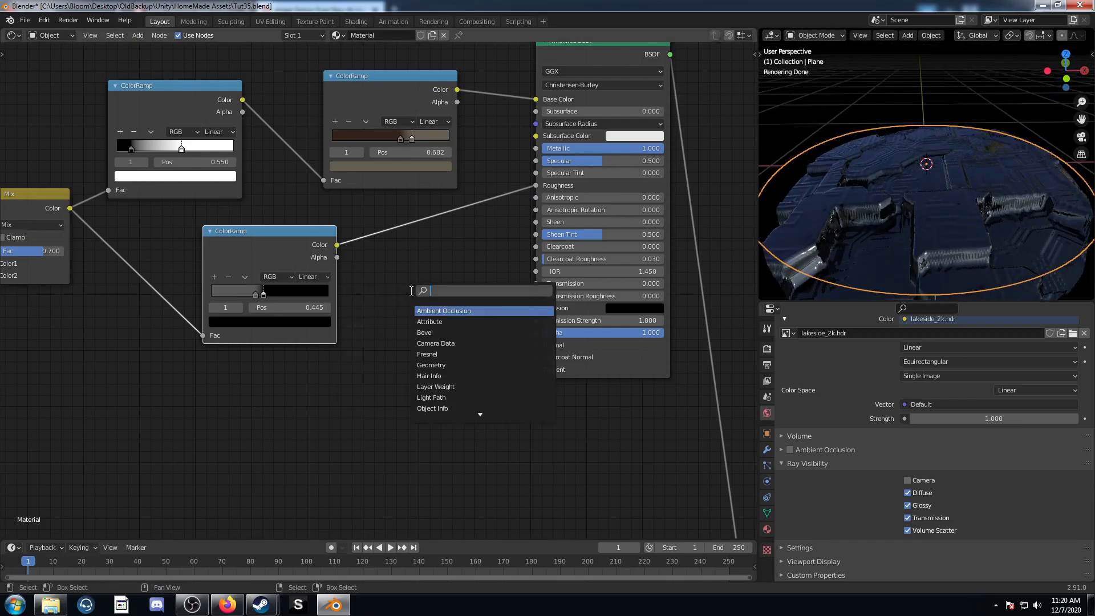
pyautogui.write('add')
pyautogui.press('Return')
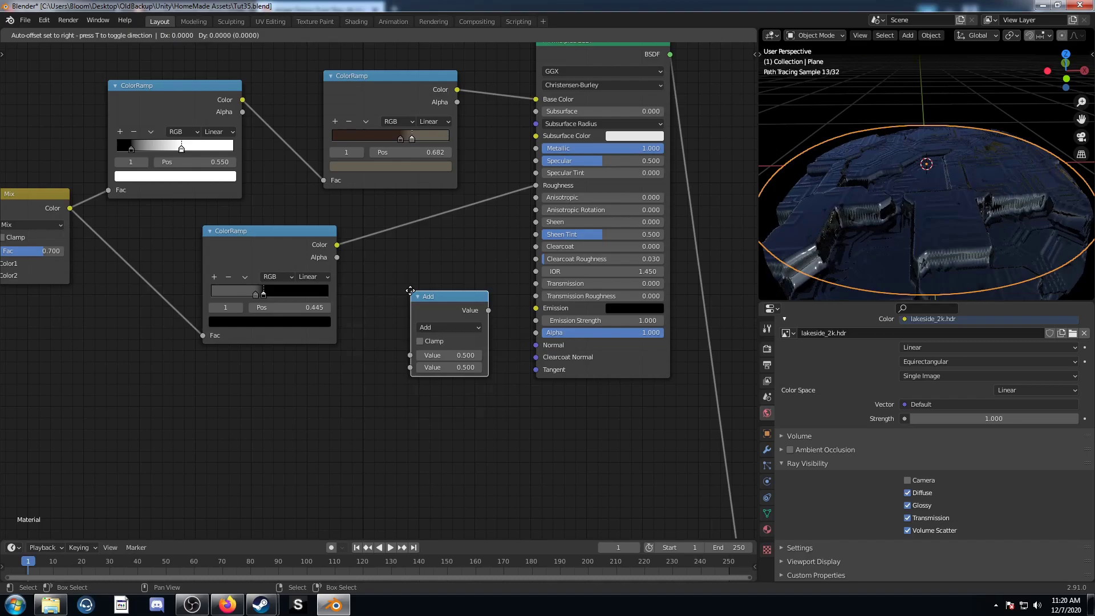
pyautogui.click(395, 202)
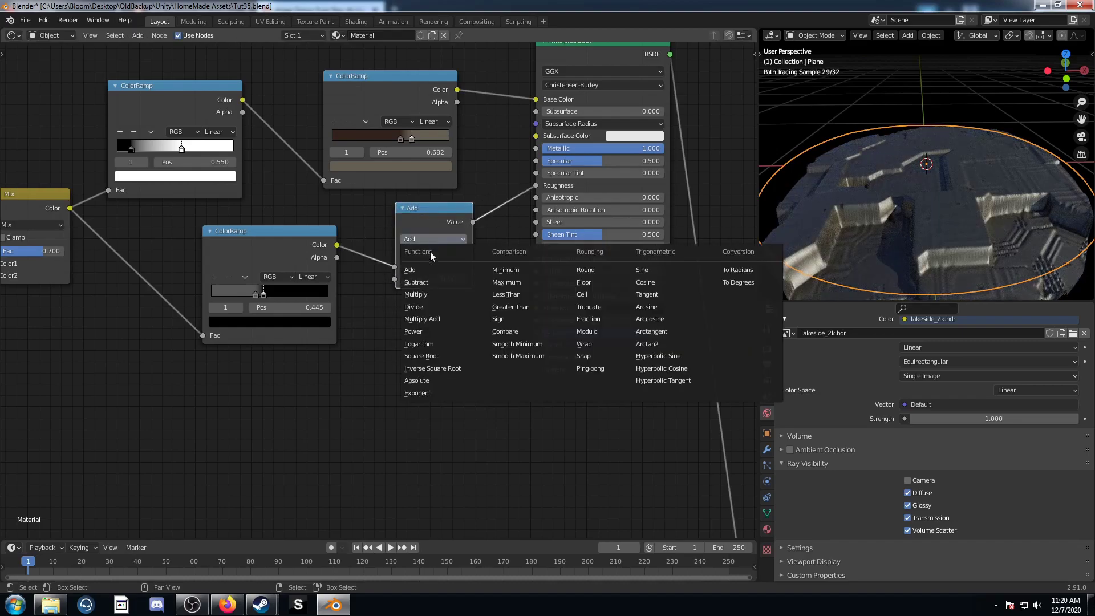
pyautogui.click(432, 294)
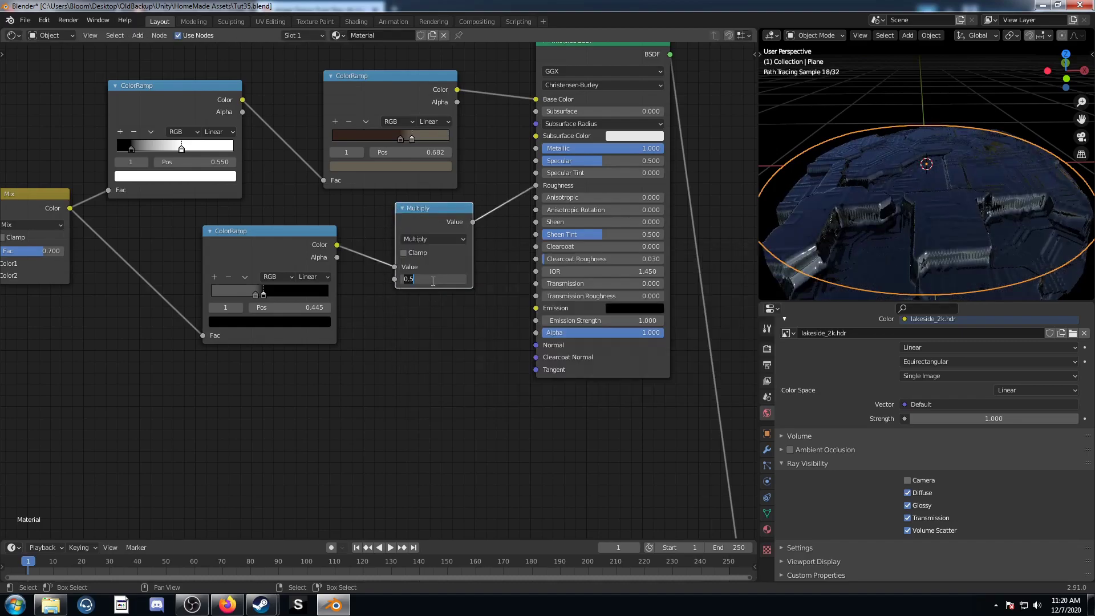
# - Set the roughness Multiply node's second value to 3 and view the result on the plane
pyautogui.press('BackSpace')
pyautogui.press('BackSpace')
pyautogui.press('BackSpace')
pyautogui.write('3')
pyautogui.press('Return')
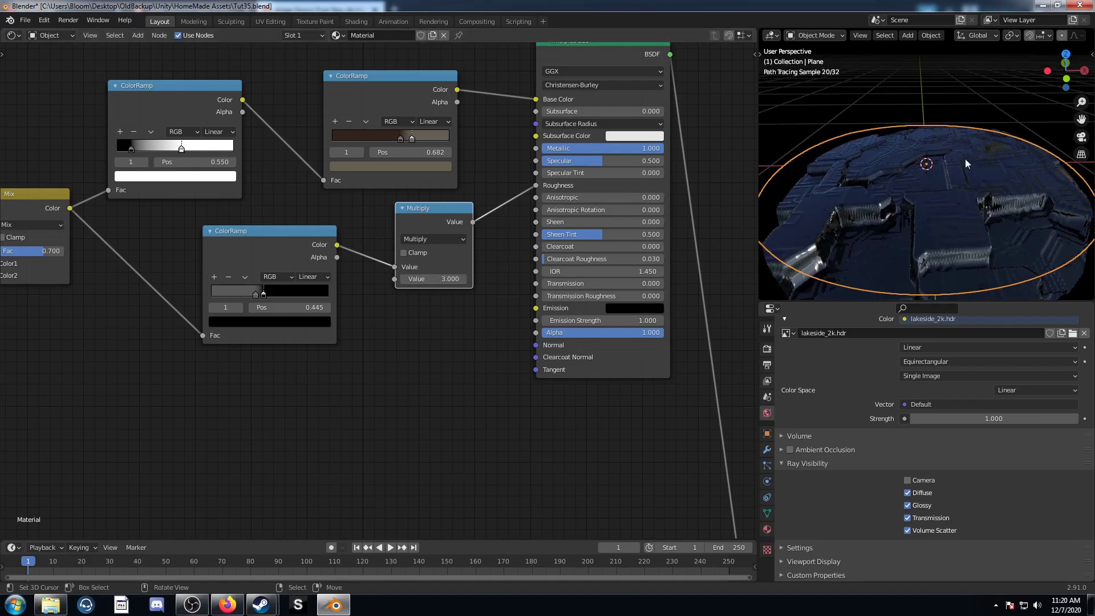
pyautogui.moveTo(965, 164); pyautogui.dragTo(922, 187, button='middle')
pyautogui.scroll(3, 930, 223)
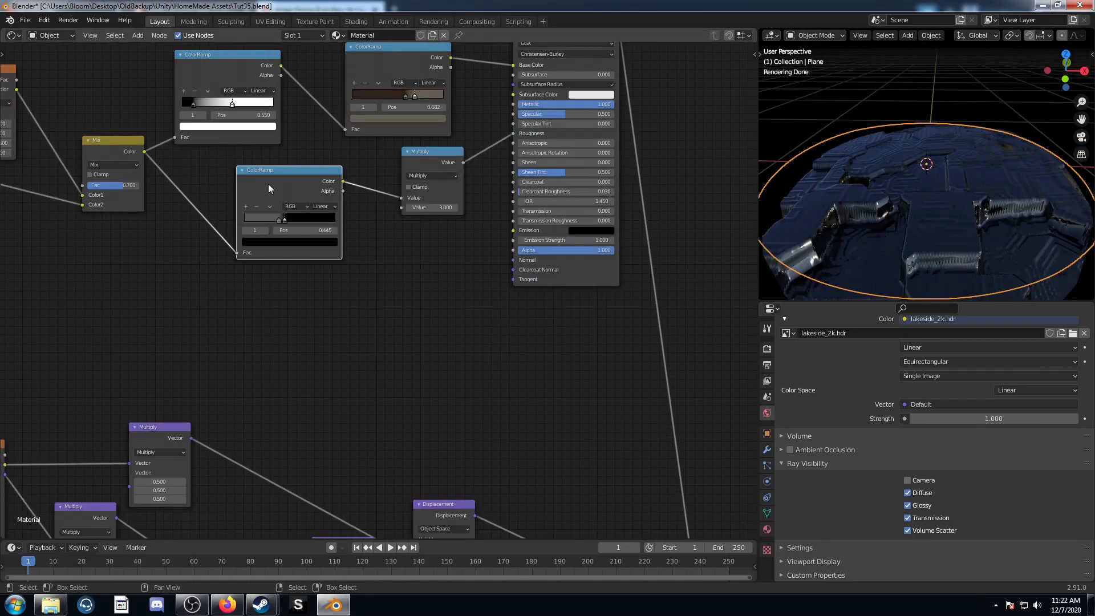
# - Duplicate the roughness ColorRamp and place the copy below it, keeping its Fac link from the Mix node
pyautogui.click(268, 183)
pyautogui.hotkey('shift', 'd')
pyautogui.click(274, 324)
pyautogui.scroll(1, 381, 313)
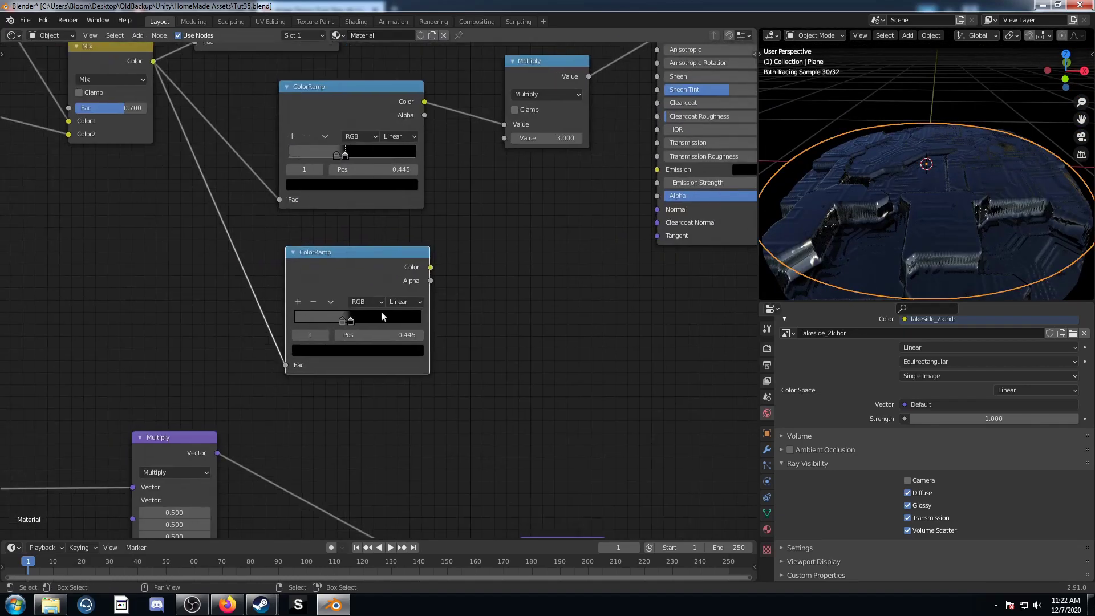
# - Set the new ColorRamp's black stop to position 0.318 and its grey stop to 0.395
pyautogui.moveTo(356, 319); pyautogui.dragTo(336, 320)
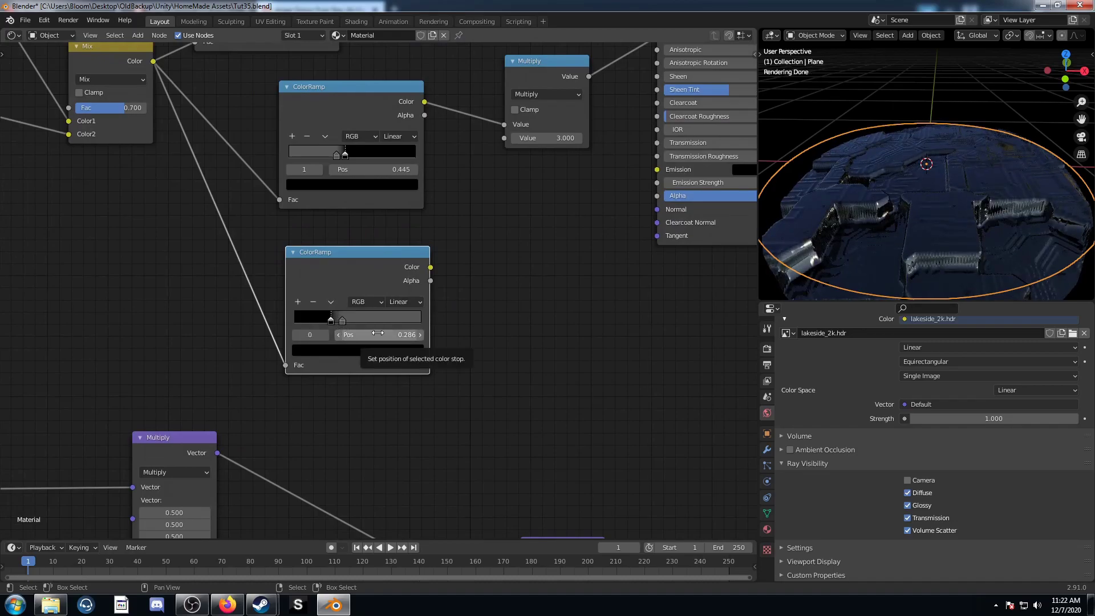
pyautogui.click(381, 333)
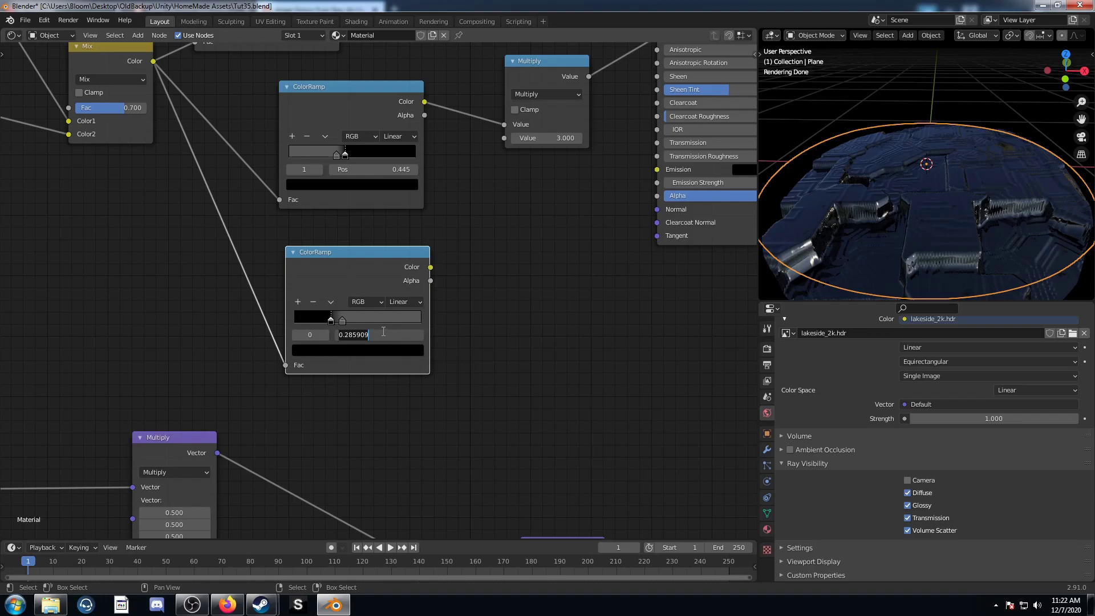
pyautogui.write('.318')
pyautogui.press('Return')
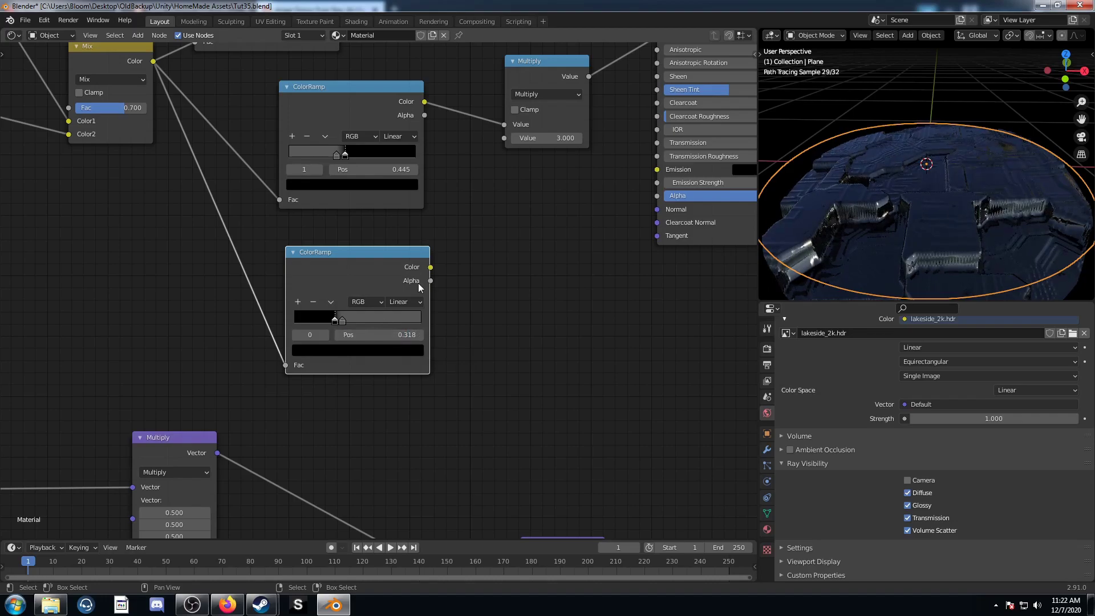
pyautogui.click(343, 320)
pyautogui.click(380, 335)
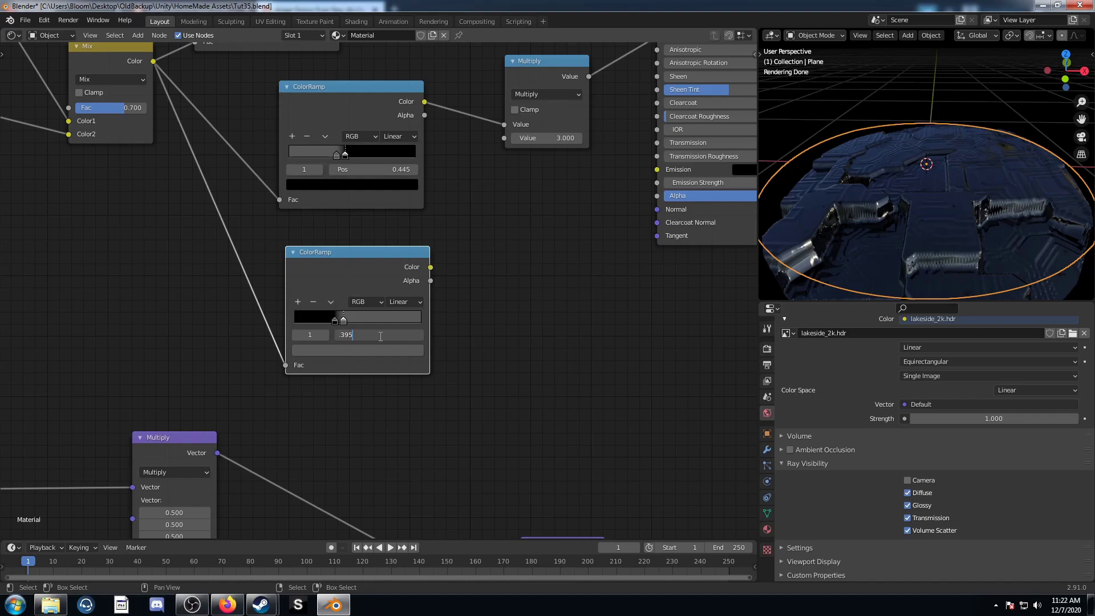
pyautogui.press('Return')
# - Add a Bump node with the new ColorRamp's Color feeding Height and its Normal output feeding the Principled BSDF's Normal
pyautogui.hotkey('shift', 'a')
pyautogui.write('b')
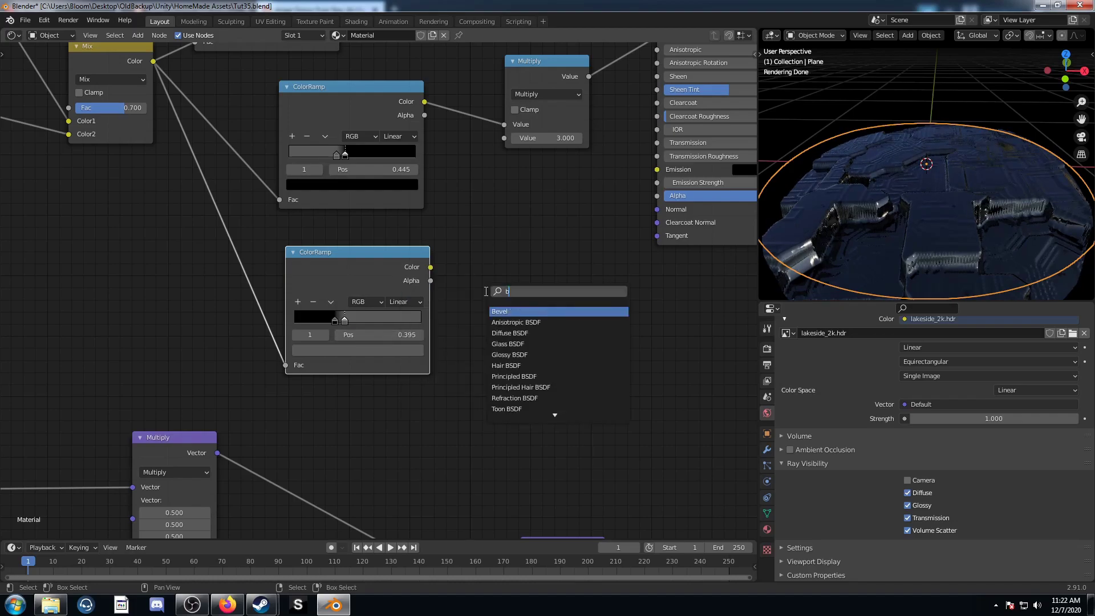
pyautogui.write('ump')
pyautogui.press('Return')
pyautogui.click(492, 239)
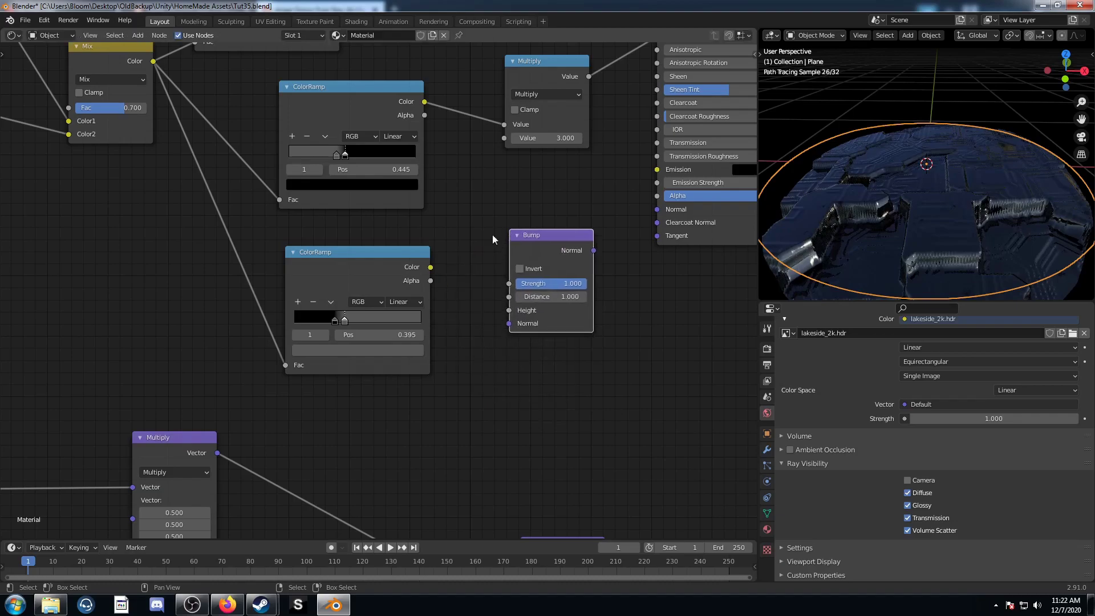
pyautogui.moveTo(431, 268); pyautogui.dragTo(508, 311)
pyautogui.moveTo(601, 312); pyautogui.dragTo(513, 315, button='middle')
pyautogui.moveTo(498, 292); pyautogui.dragTo(561, 251)
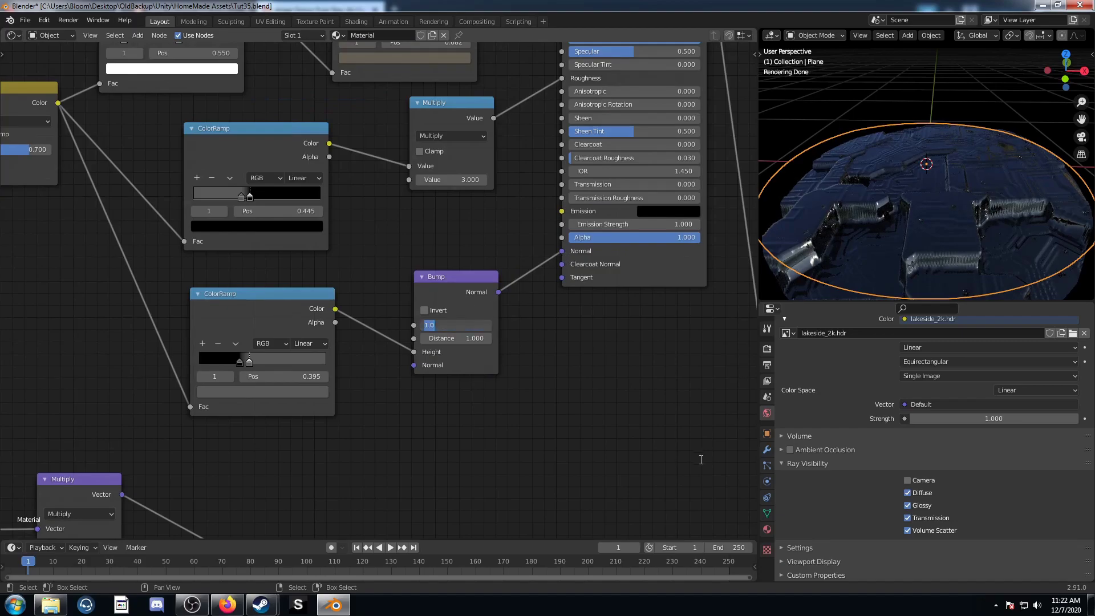
# - Set the Bump node's Strength to 0.1 and inspect the surface detail up close
pyautogui.write('0.1')
pyautogui.press('Return')
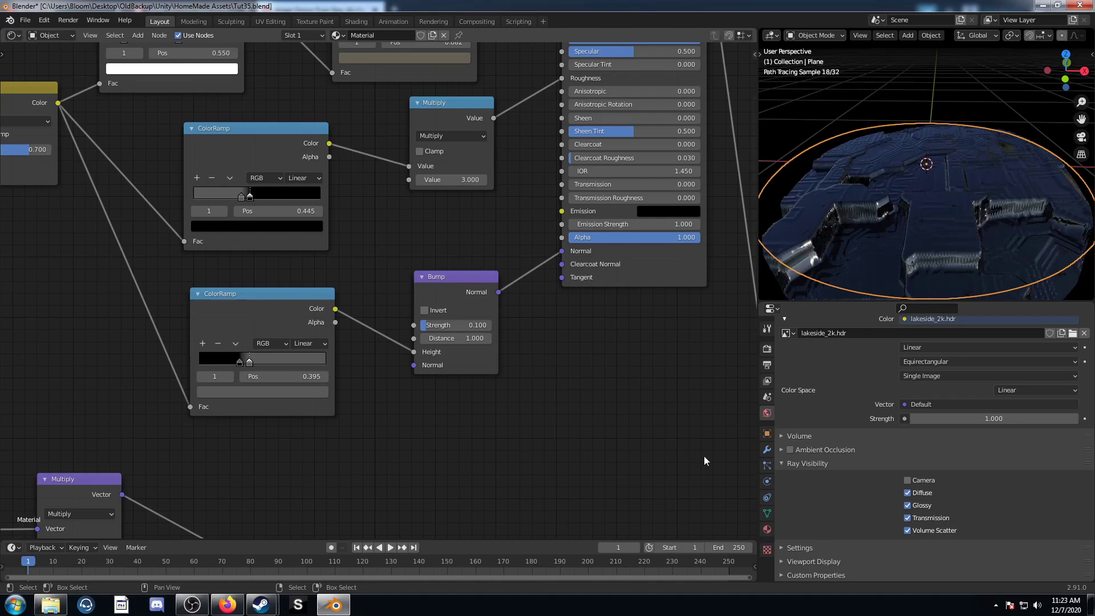
pyautogui.scroll(-1, 629, 350)
pyautogui.moveTo(629, 350); pyautogui.dragTo(591, 360, button='middle')
pyautogui.moveTo(958, 166); pyautogui.dragTo(895, 198, button='middle')
pyautogui.scroll(3, 933, 234)
pyautogui.scroll(2, 935, 234)
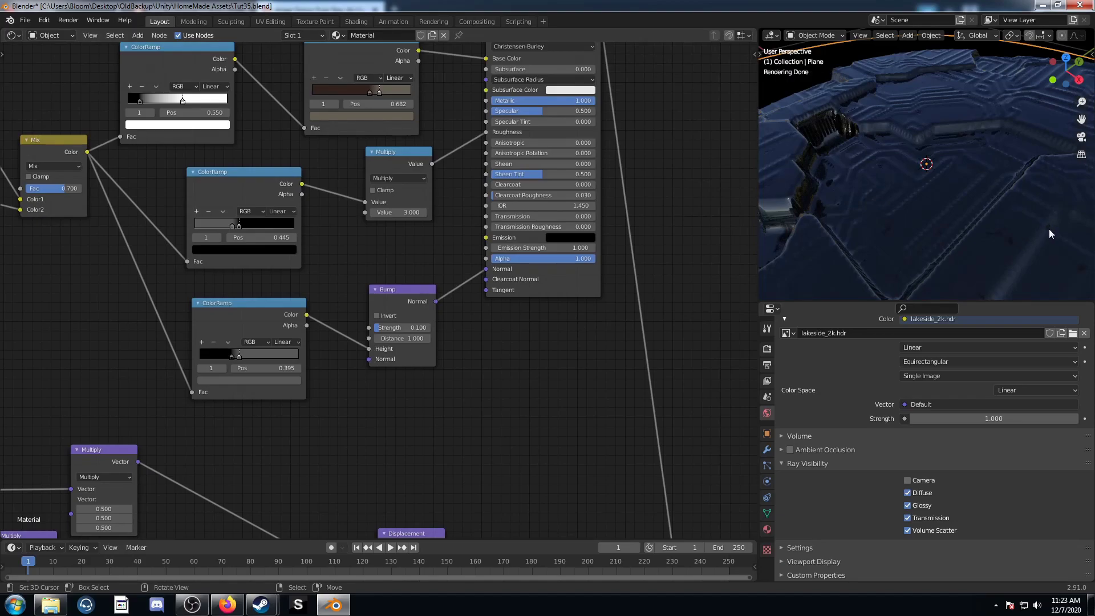
pyautogui.moveTo(1048, 228); pyautogui.dragTo(885, 197, button='middle')
# - Add an Emission shader below the Principled BSDF and place a duplicate of it underneath
pyautogui.scroll(-6, 404, 289)
pyautogui.scroll(4, 405, 288)
pyautogui.hotkey('shift', 'a')
pyautogui.click(387, 303)
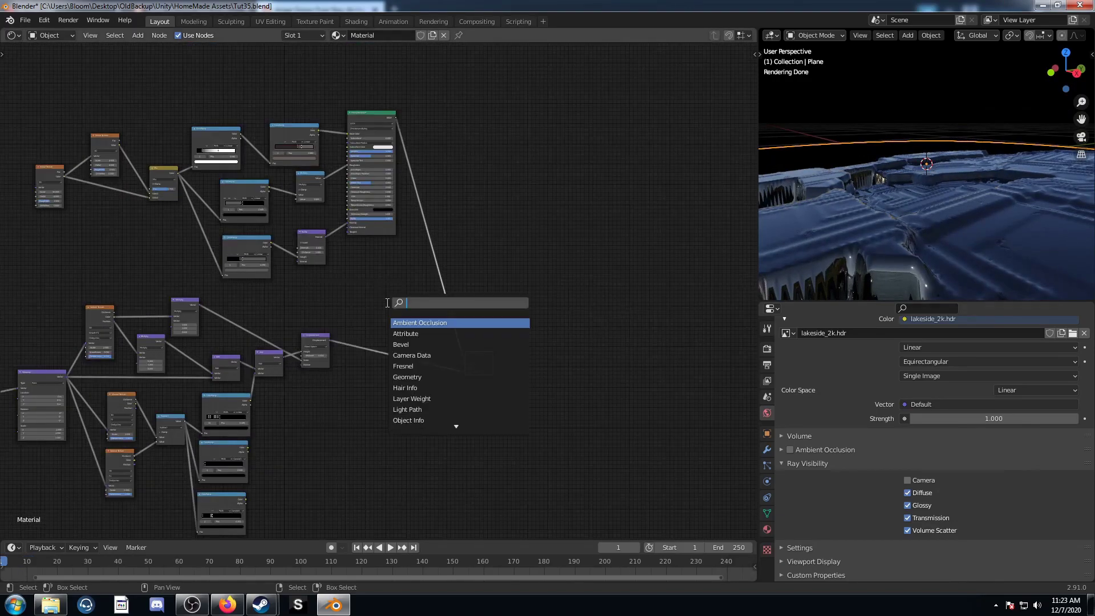
pyautogui.write('emis')
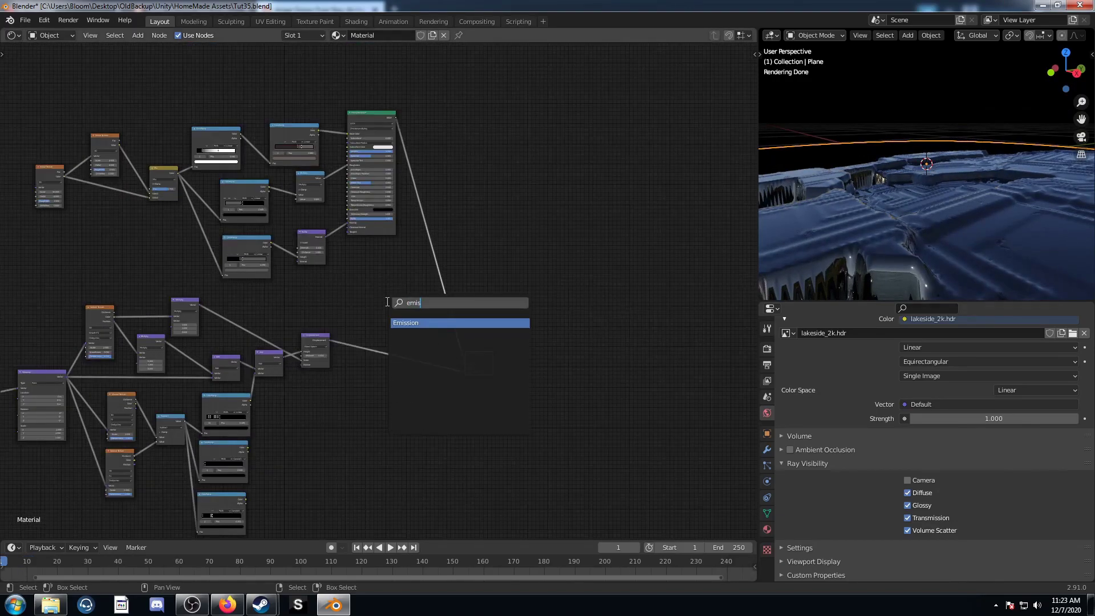
pyautogui.press('Return')
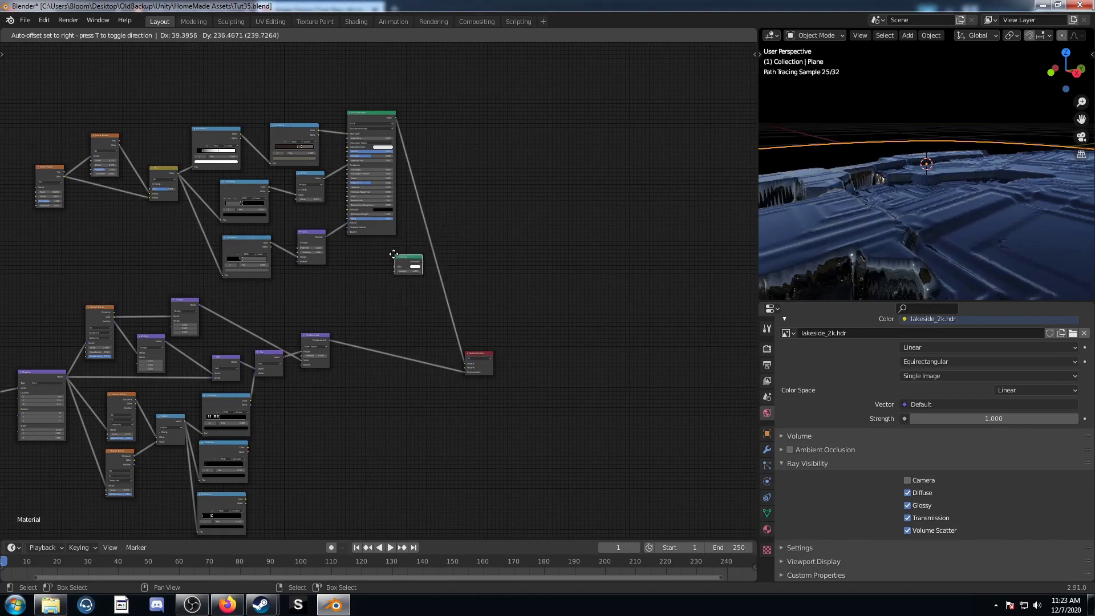
pyautogui.click(394, 255)
pyautogui.hotkey('shift', 'd')
pyautogui.click(416, 314)
pyautogui.moveTo(415, 288); pyautogui.dragTo(398, 298, button='middle')
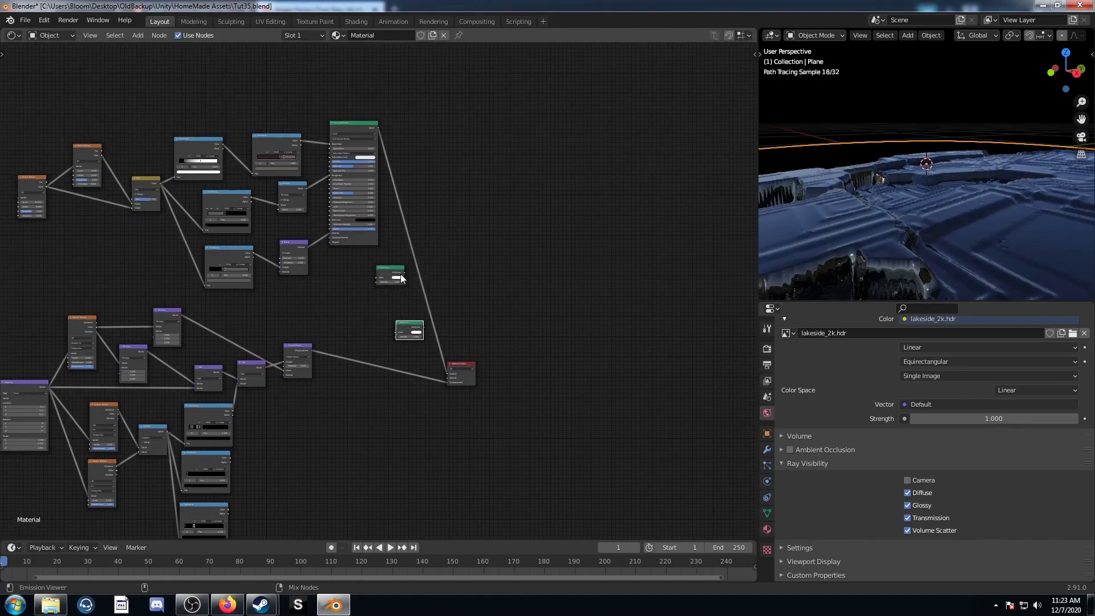
# - Combine the Principled BSDF and the upper Emission in a Mix Shader that feeds the Material Output's Surface
pyautogui.keyDown('ctrl'); pyautogui.keyDown('shift'); pyautogui.moveTo(400, 278); pyautogui.dragTo(369, 181, button='right'); pyautogui.keyUp('shift'); pyautogui.keyUp('ctrl')
pyautogui.scroll(6, 417, 228)
pyautogui.moveTo(414, 245); pyautogui.dragTo(419, 304, button='middle')
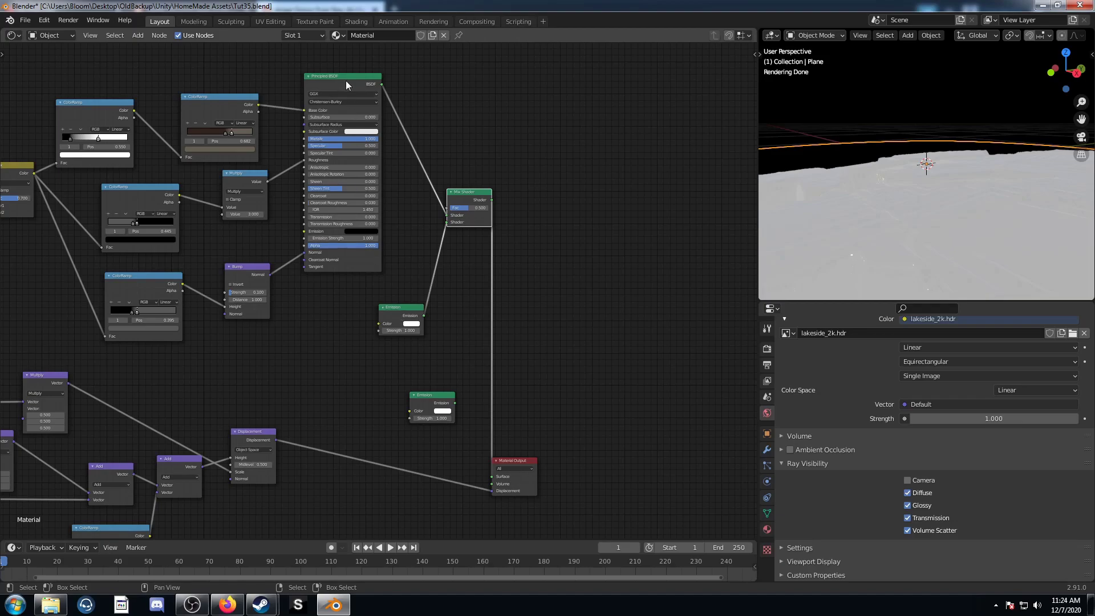
pyautogui.moveTo(468, 193); pyautogui.dragTo(483, 189)
# - Connect the middle ColorRamp of the Voronoi Subtract group to the Mix Shader's Fac
pyautogui.scroll(-3, 373, 342)
pyautogui.moveTo(371, 344); pyautogui.dragTo(435, 251, button='middle')
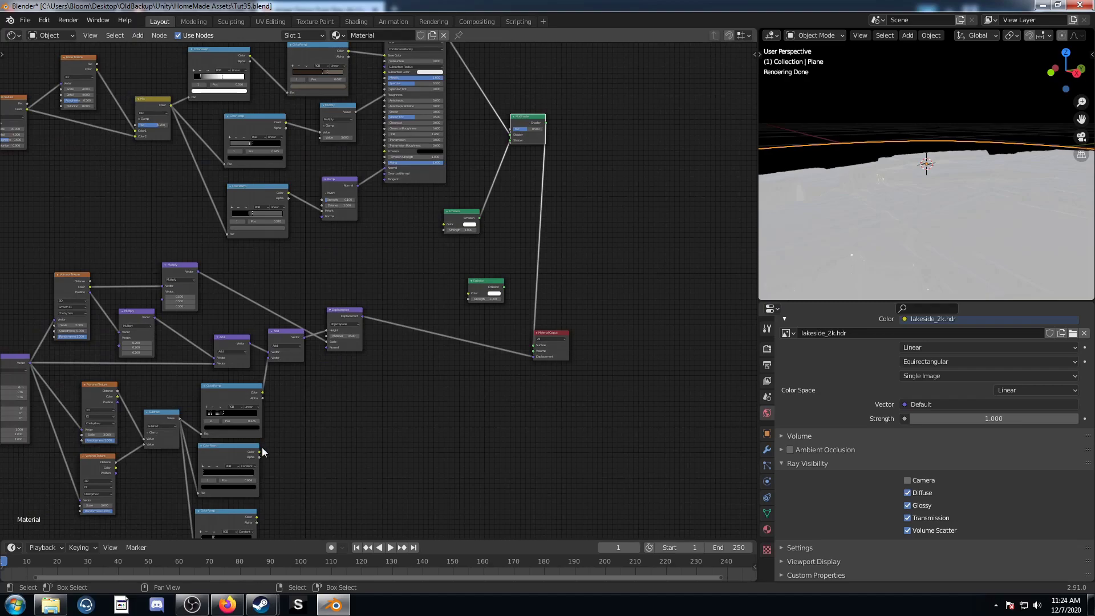
pyautogui.moveTo(258, 452); pyautogui.dragTo(511, 129)
pyautogui.moveTo(212, 494); pyautogui.dragTo(255, 412, button='middle')
pyautogui.scroll(4, 255, 412)
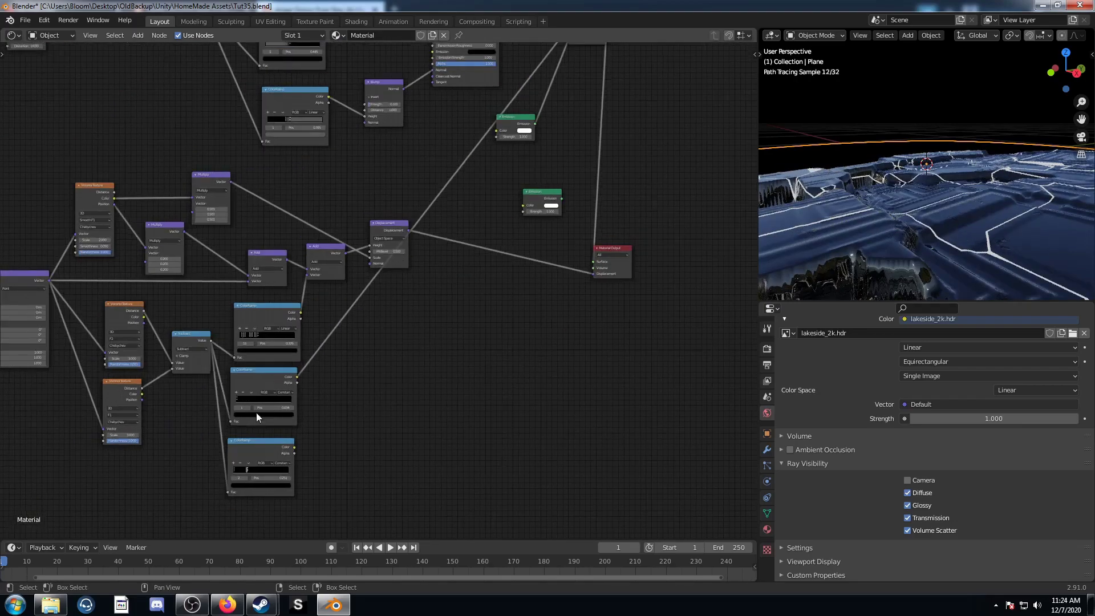
pyautogui.moveTo(233, 395); pyautogui.dragTo(241, 398)
pyautogui.scroll(-1, 436, 321)
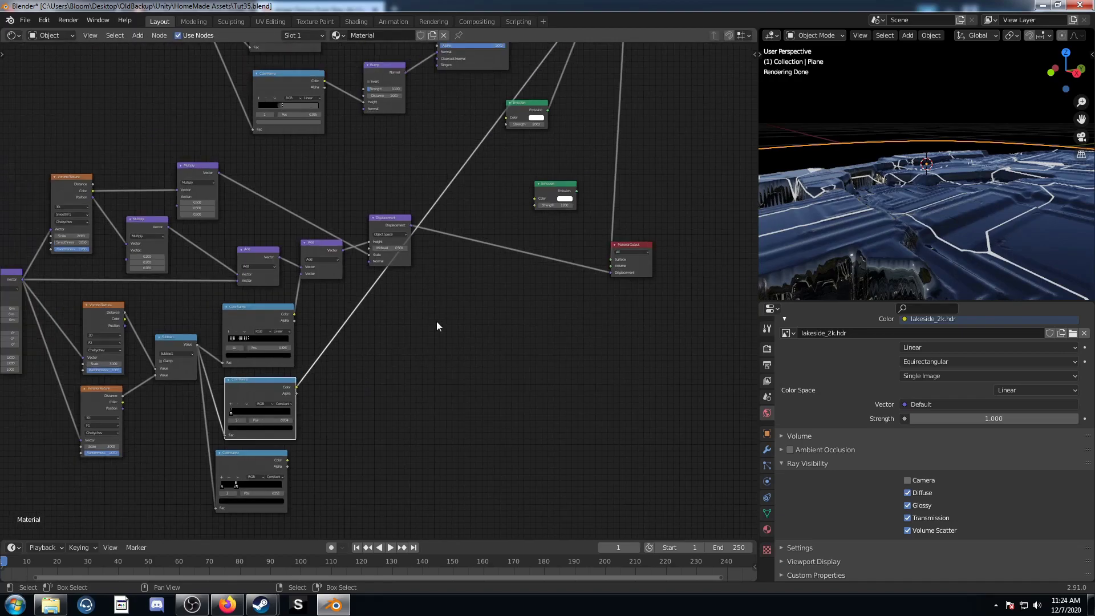
# - Mix the first Mix Shader with the lower Emission in a second Mix Shader, using the lowest ColorRamp's Color as Fac
pyautogui.moveTo(553, 166); pyautogui.dragTo(434, 255, button='middle')
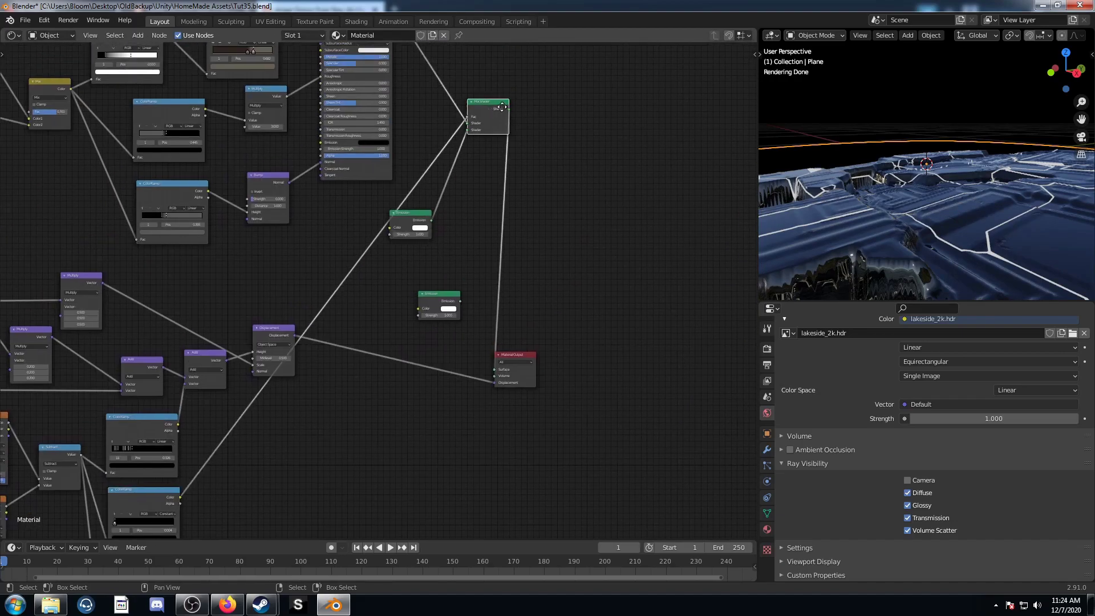
pyautogui.keyDown('ctrl'); pyautogui.keyDown('alt'); pyautogui.moveTo(516, 105); pyautogui.dragTo(463, 287, button='right'); pyautogui.keyUp('alt'); pyautogui.keyUp('ctrl')
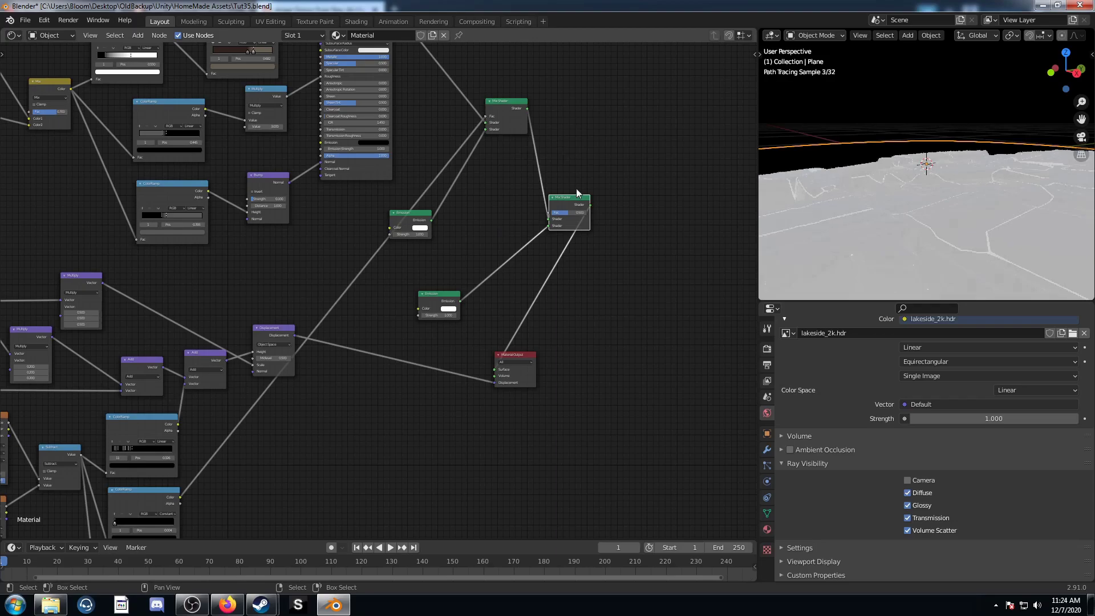
pyautogui.moveTo(301, 418); pyautogui.dragTo(334, 327, button='middle')
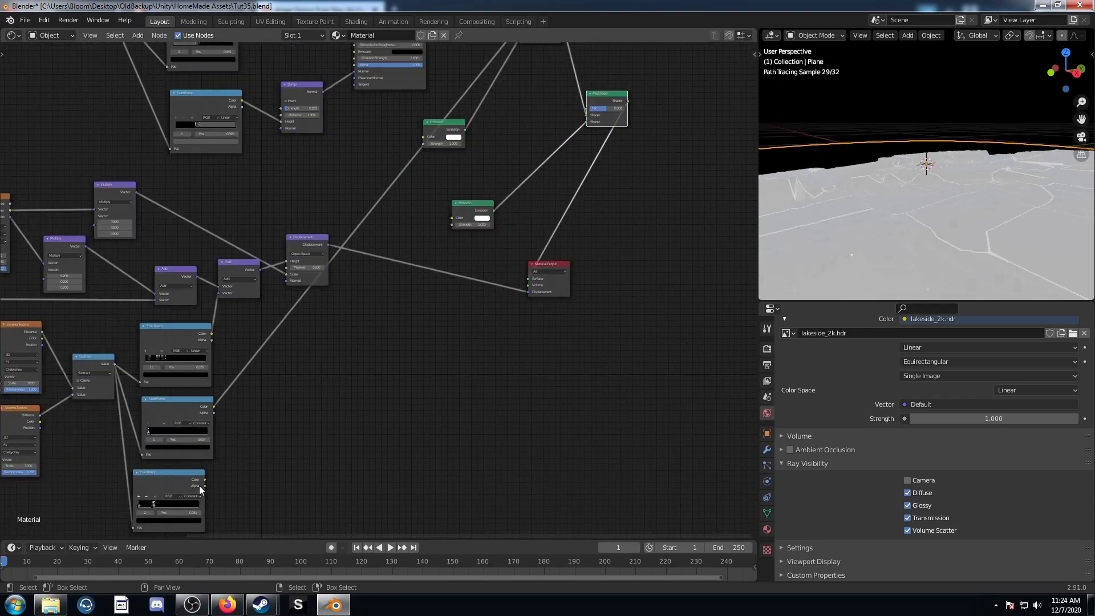
pyautogui.moveTo(205, 480); pyautogui.dragTo(587, 109)
# - Color the upper Emission orange and the lower Emission purple
pyautogui.moveTo(533, 166); pyautogui.dragTo(496, 207, button='middle')
pyautogui.click(416, 179)
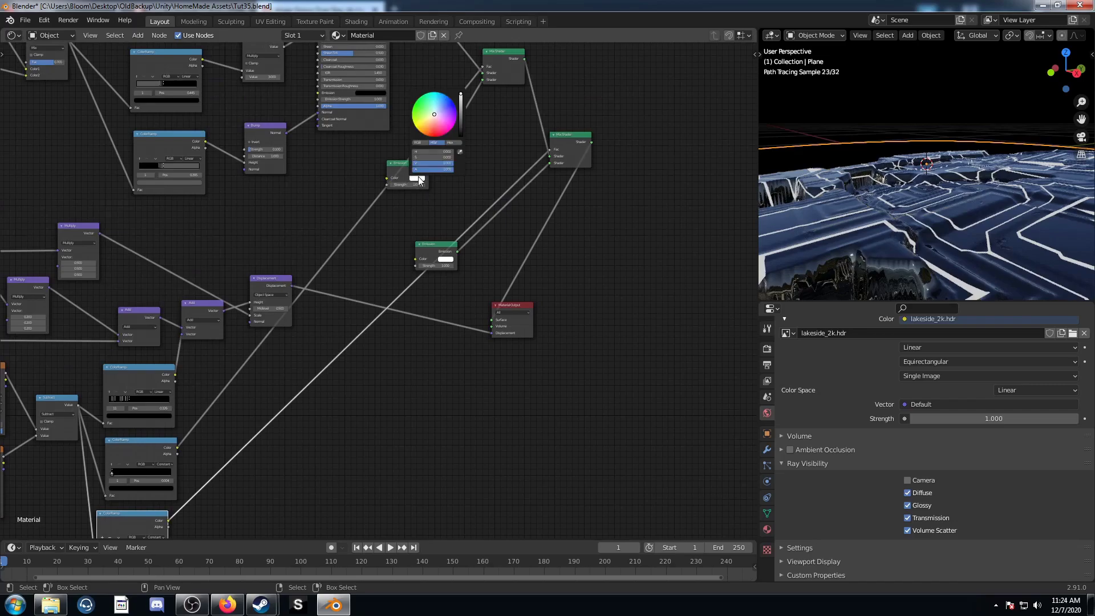
pyautogui.moveTo(433, 119); pyautogui.dragTo(426, 130)
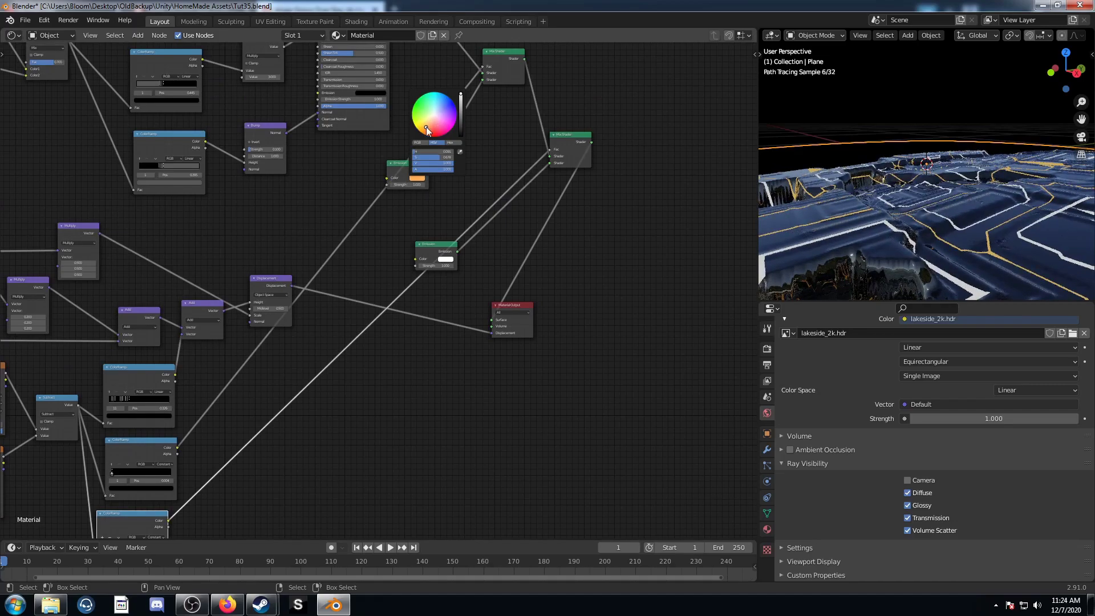
pyautogui.click(446, 259)
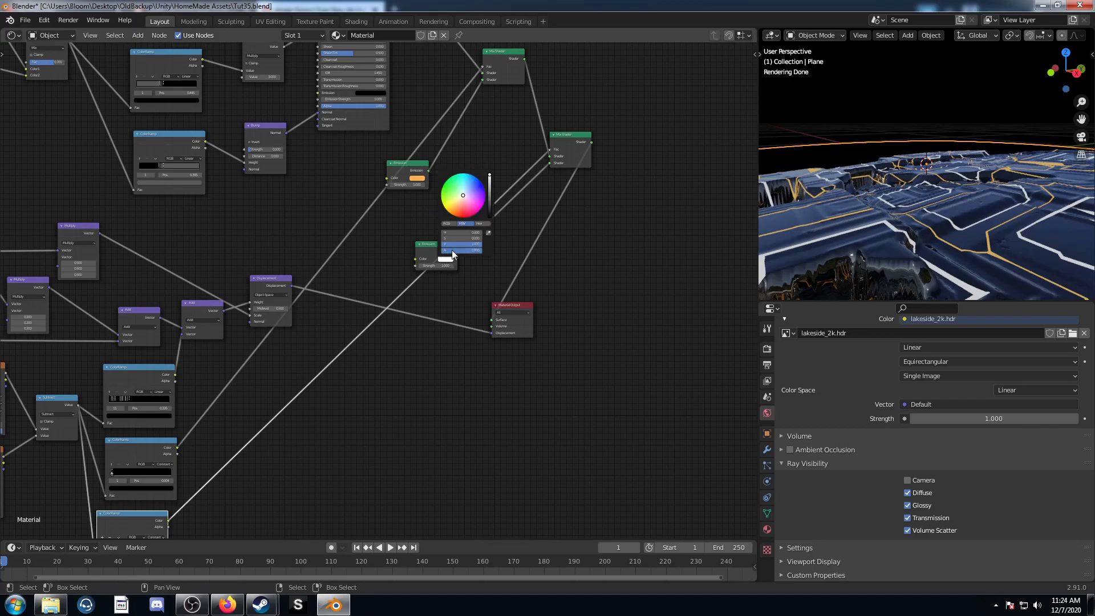
pyautogui.click(472, 200)
pyautogui.click(479, 199)
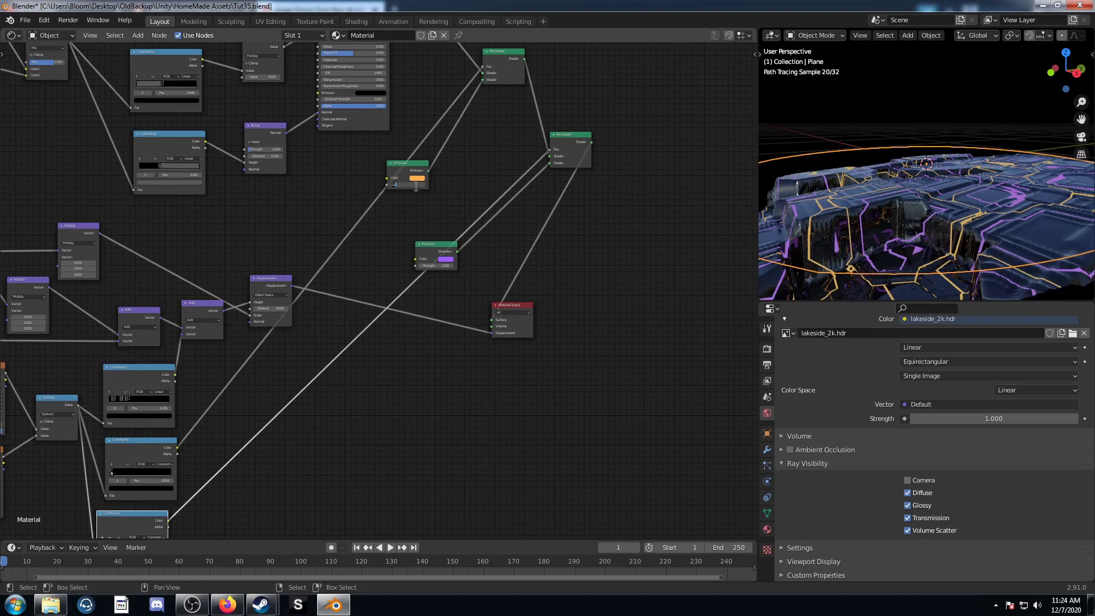
# - Set the Strength of both Emission nodes to 5
pyautogui.write('5')
pyautogui.press('Return')
pyautogui.scroll(2, 433, 257)
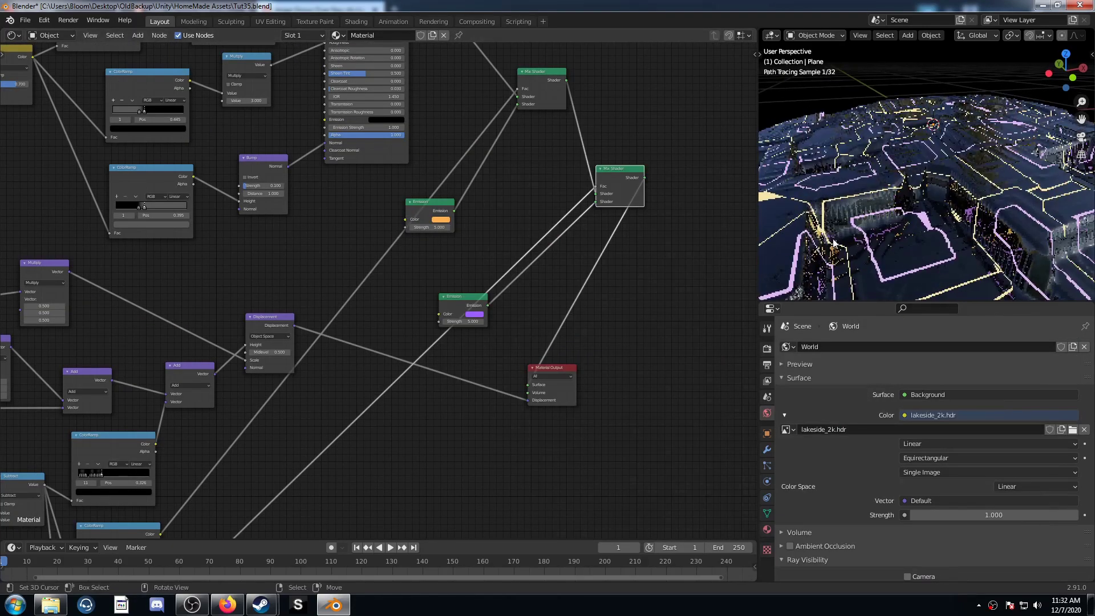
# - Switch the dimensions of all three Voronoi Texture nodes in the displacement group from 3D to 2D
pyautogui.moveTo(228, 384); pyautogui.dragTo(475, 307, button='middle')
pyautogui.moveTo(212, 351); pyautogui.dragTo(309, 310, button='middle')
pyautogui.moveTo(252, 257); pyautogui.dragTo(277, 223, button='middle')
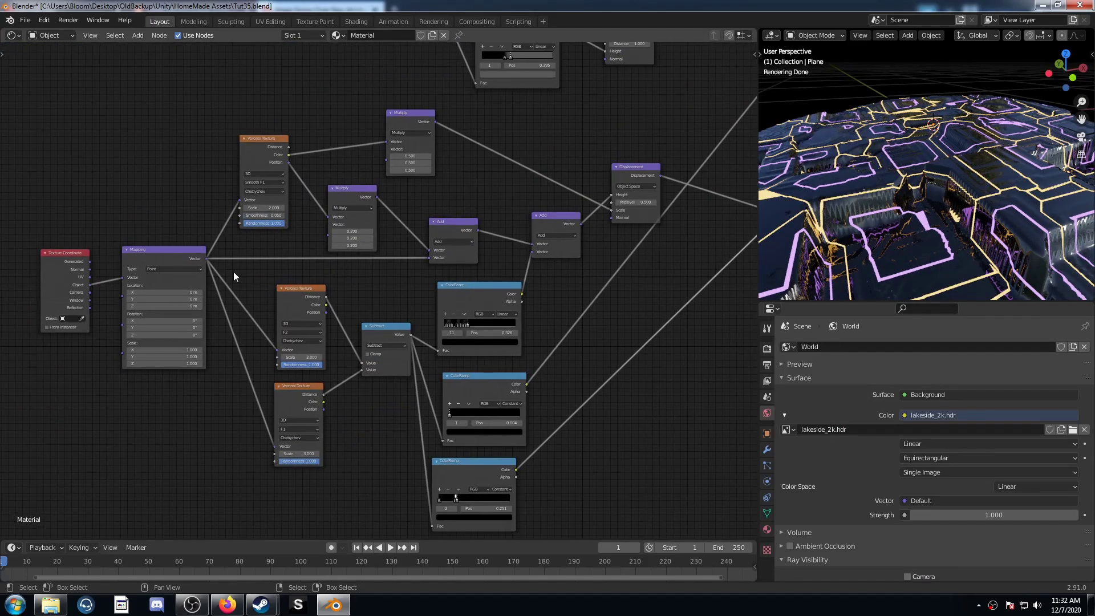
pyautogui.scroll(1, 232, 269)
pyautogui.moveTo(230, 268); pyautogui.dragTo(268, 244, button='middle')
pyautogui.click(270, 118)
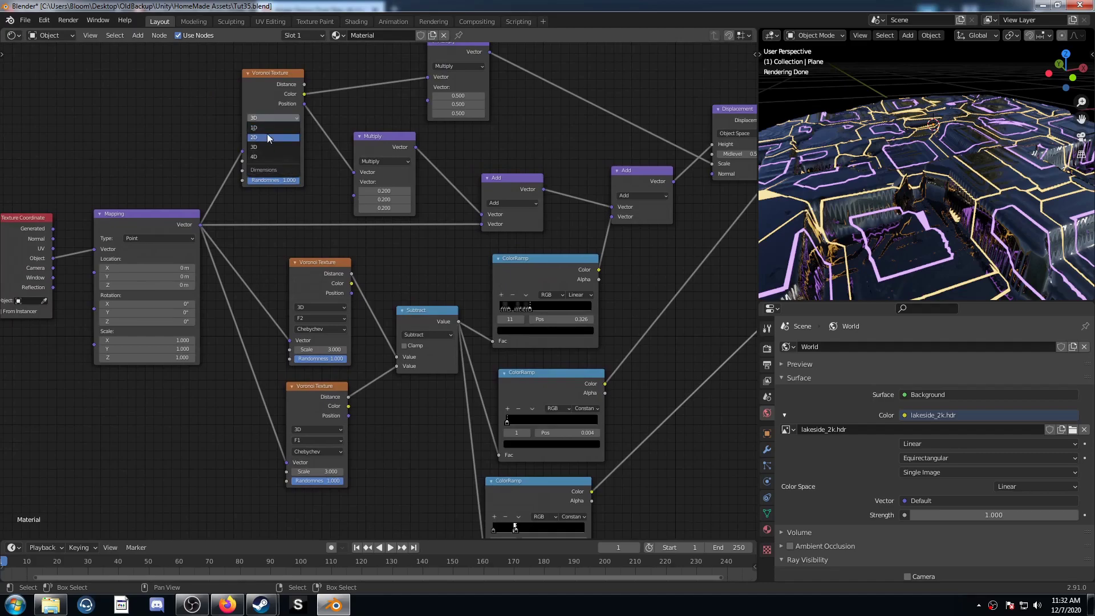
pyautogui.click(266, 137)
pyautogui.click(321, 308)
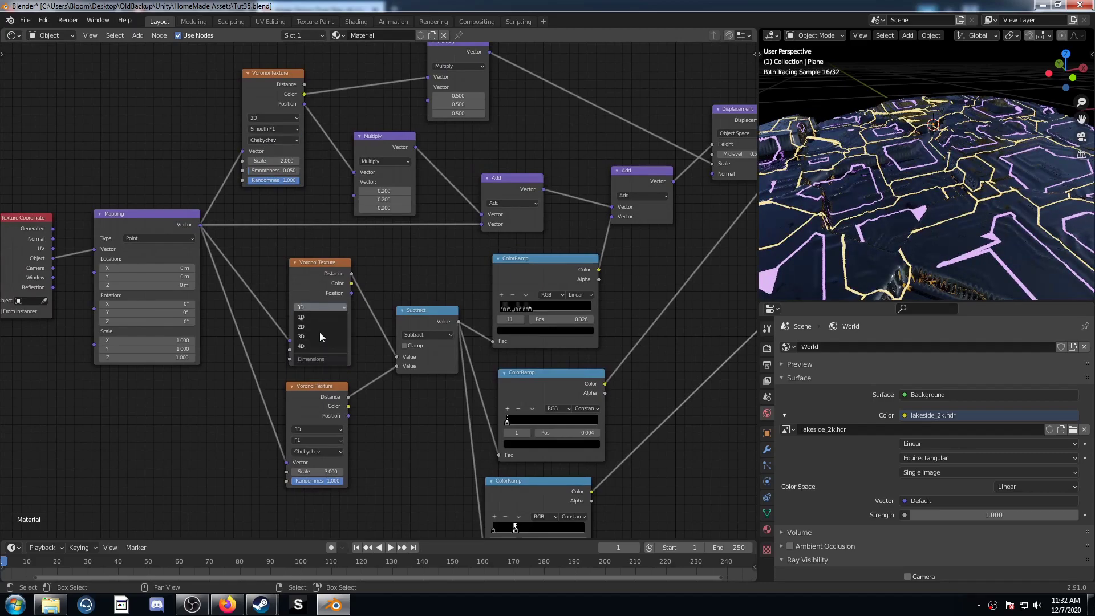
pyautogui.click(320, 326)
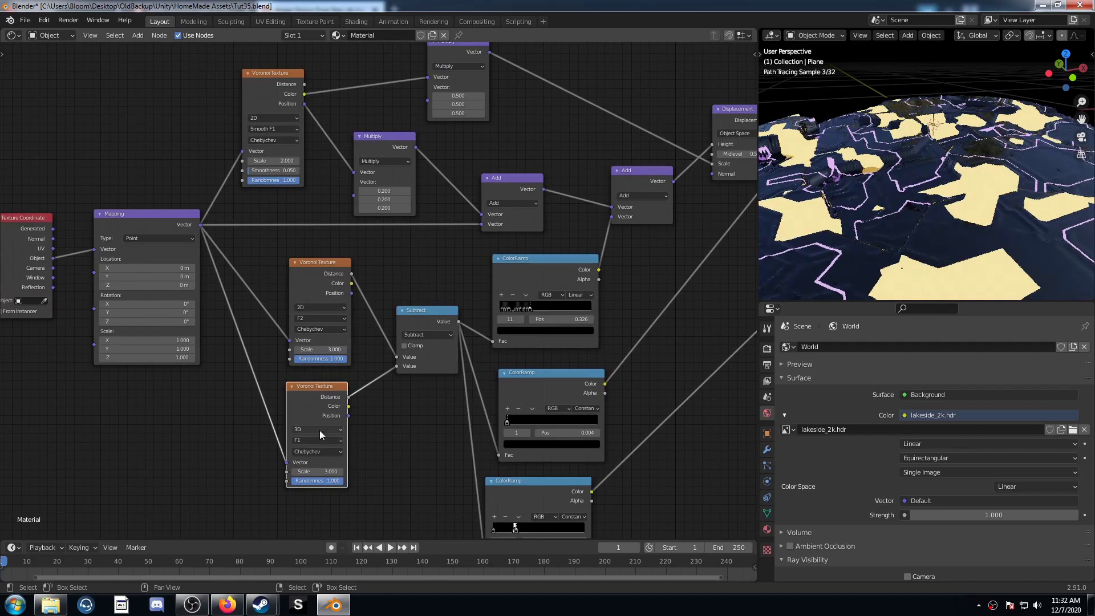
pyautogui.click(319, 429)
pyautogui.click(320, 448)
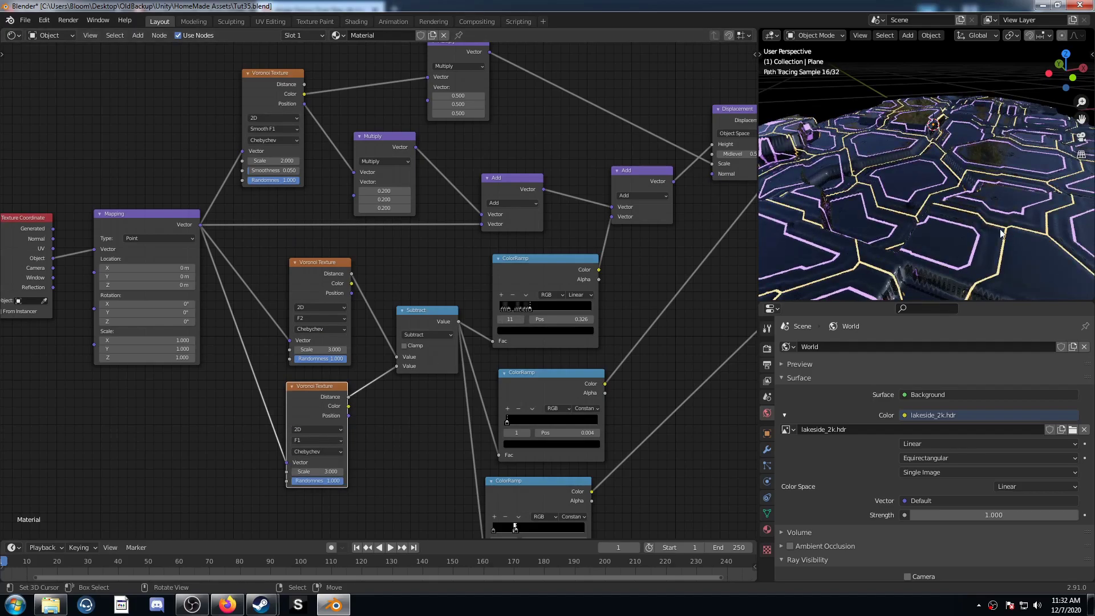
pyautogui.moveTo(1000, 233); pyautogui.dragTo(973, 212, button='middle')
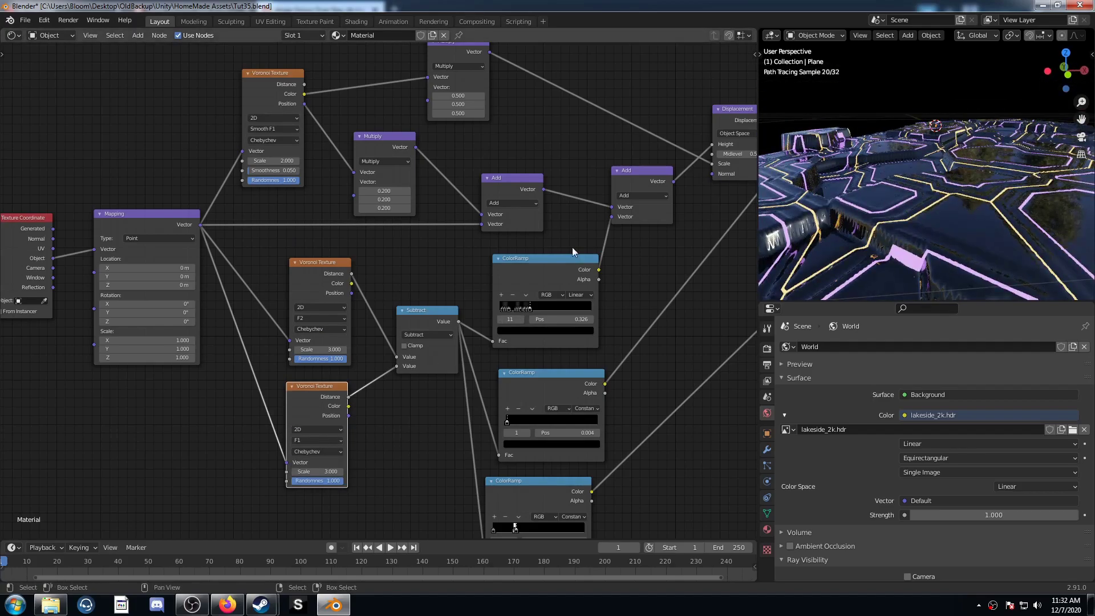
# - Lighten the black stop of the ColorRamp feeding the roughness Multiply to dark grey and open the other stop's color for adjustment
pyautogui.scroll(-4, 554, 224)
pyautogui.moveTo(597, 91); pyautogui.dragTo(403, 368, button='middle')
pyautogui.scroll(5, 429, 295)
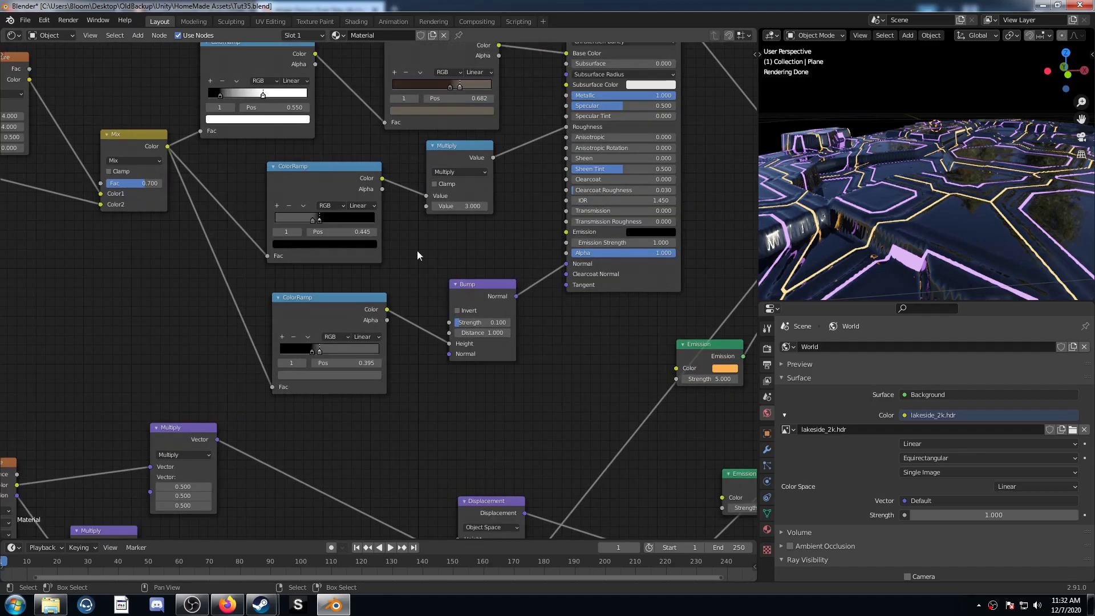
pyautogui.moveTo(417, 251); pyautogui.dragTo(431, 289, button='middle')
pyautogui.scroll(2, 432, 292)
pyautogui.moveTo(942, 191); pyautogui.dragTo(992, 178, button='middle')
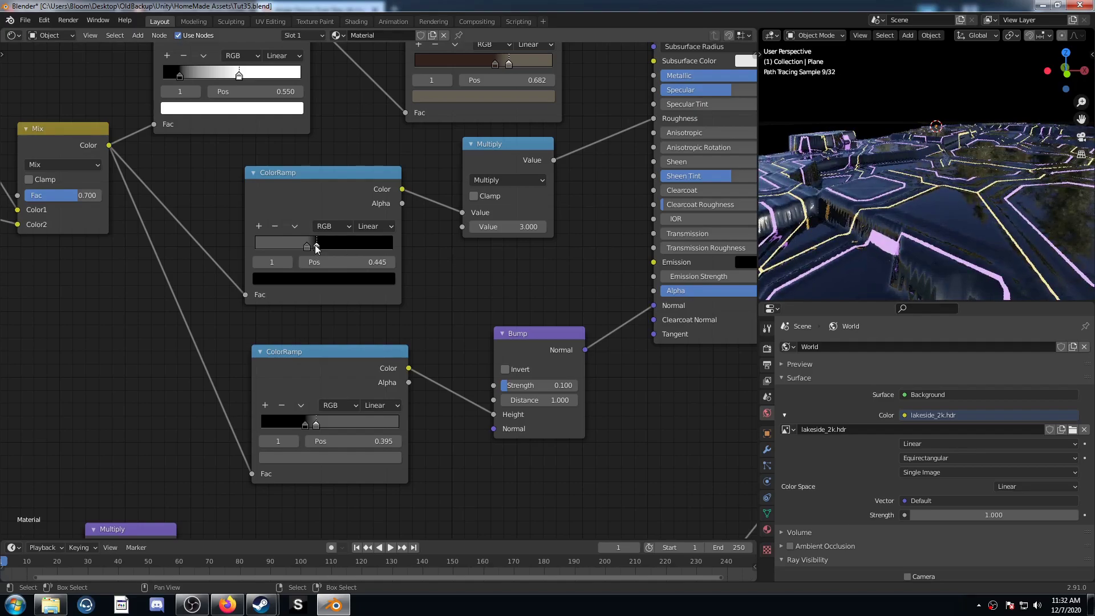
pyautogui.click(317, 279)
pyautogui.scroll(3, 303, 158)
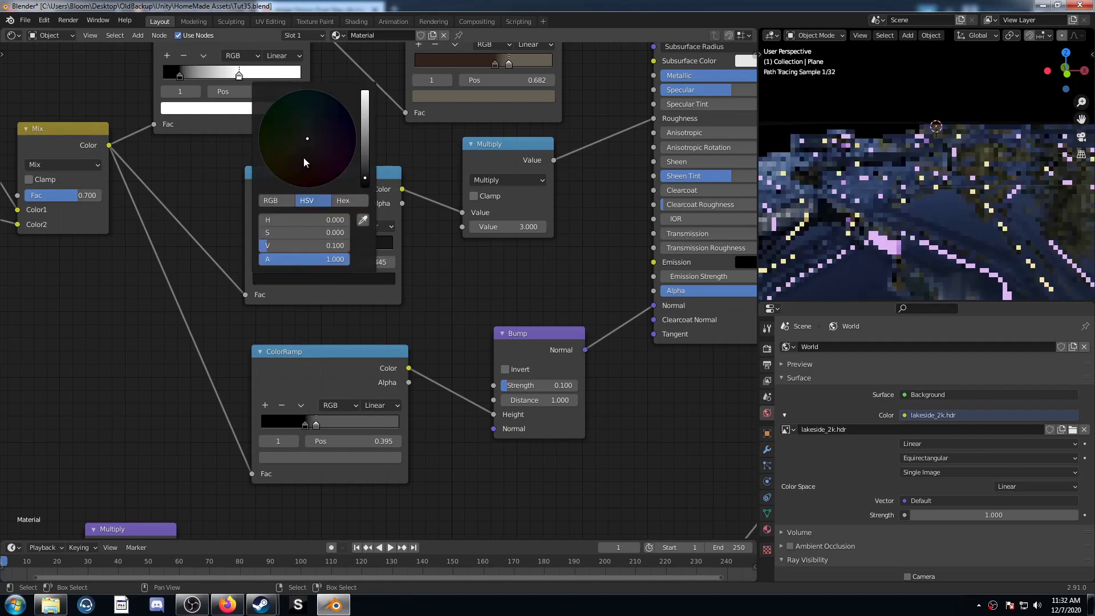
pyautogui.scroll(2, 303, 157)
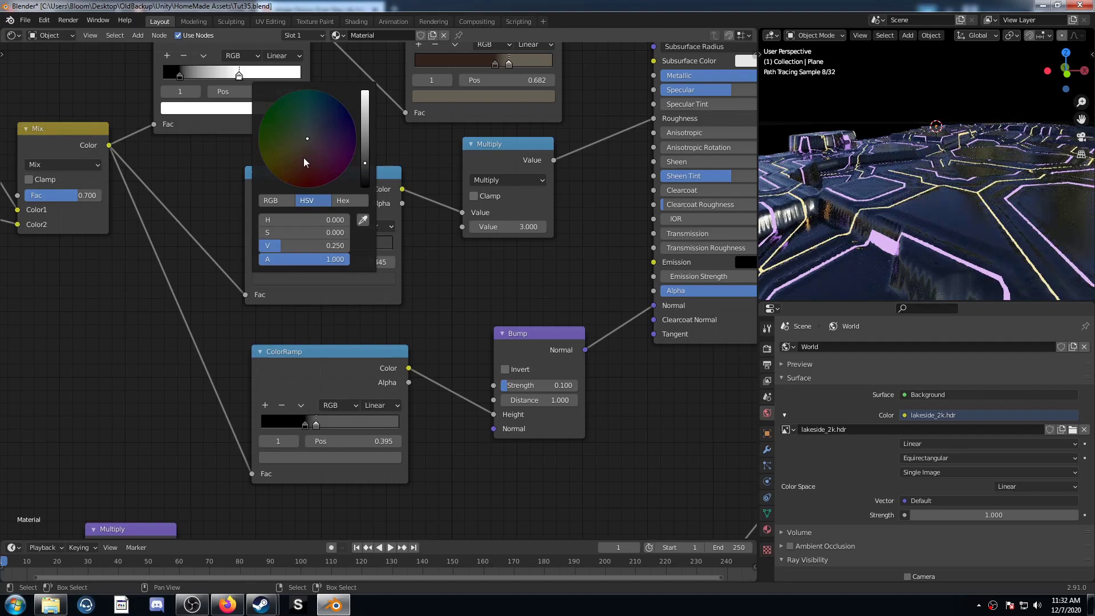
pyautogui.scroll(1, 304, 158)
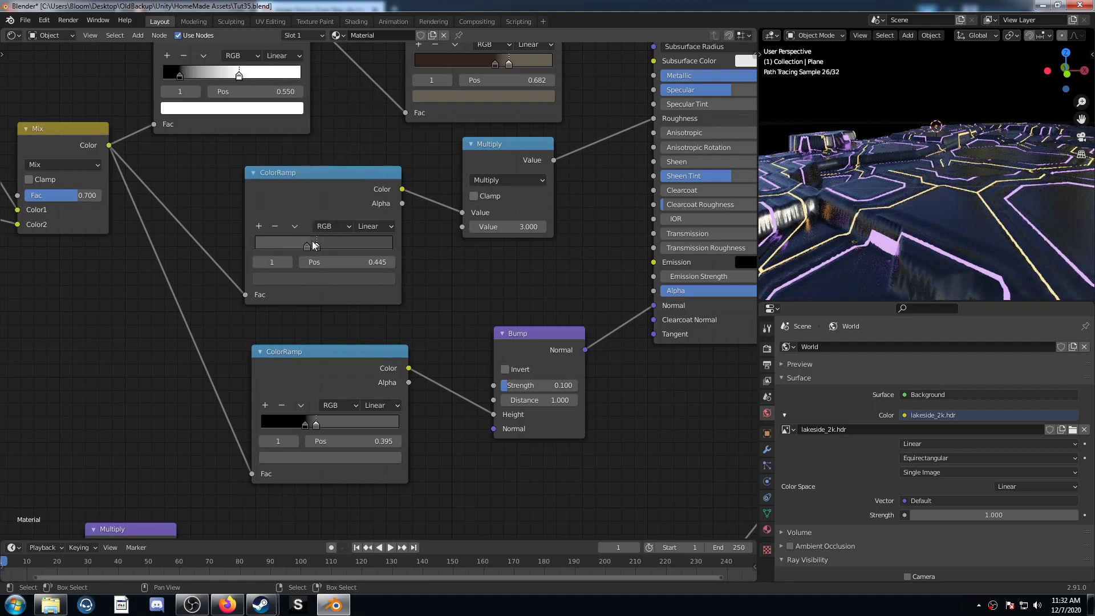
pyautogui.click(306, 247)
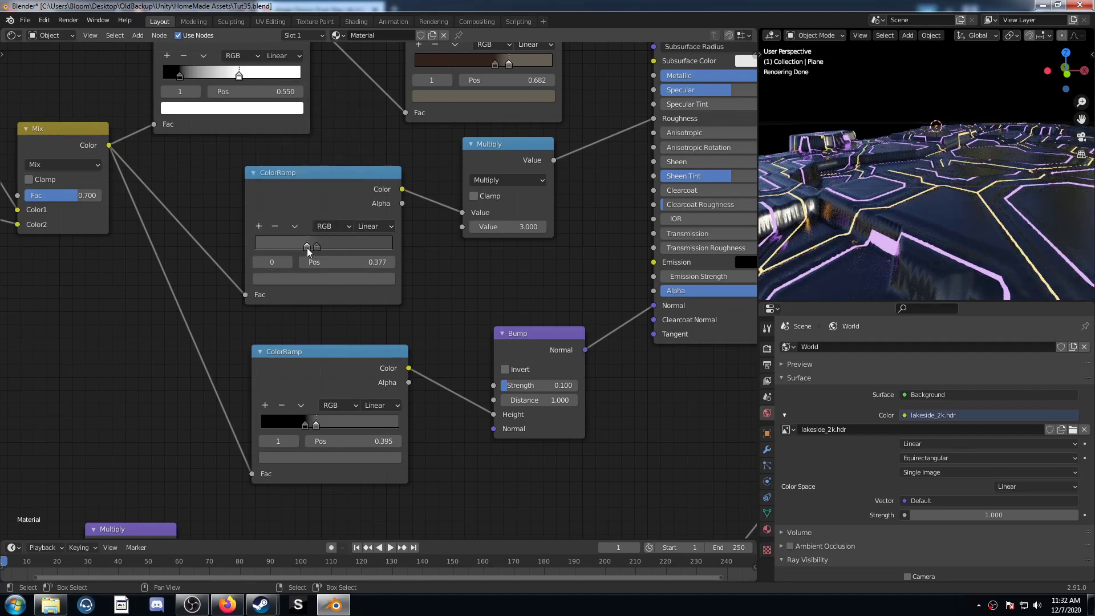
pyautogui.click(305, 278)
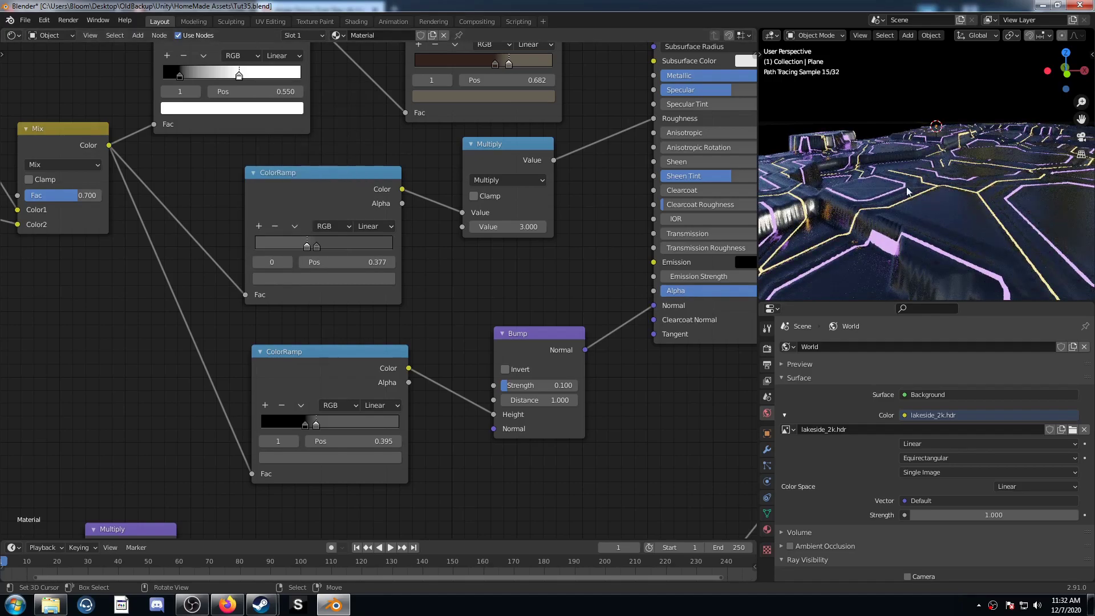
pyautogui.moveTo(972, 226)
pyautogui.mouseDown(button='middle')
pyautogui.moveTo(959, 236)
pyautogui.moveTo(1002, 248)
pyautogui.mouseUp(button='middle')
pyautogui.moveTo(928, 248); pyautogui.dragTo(946, 217, button='middle')
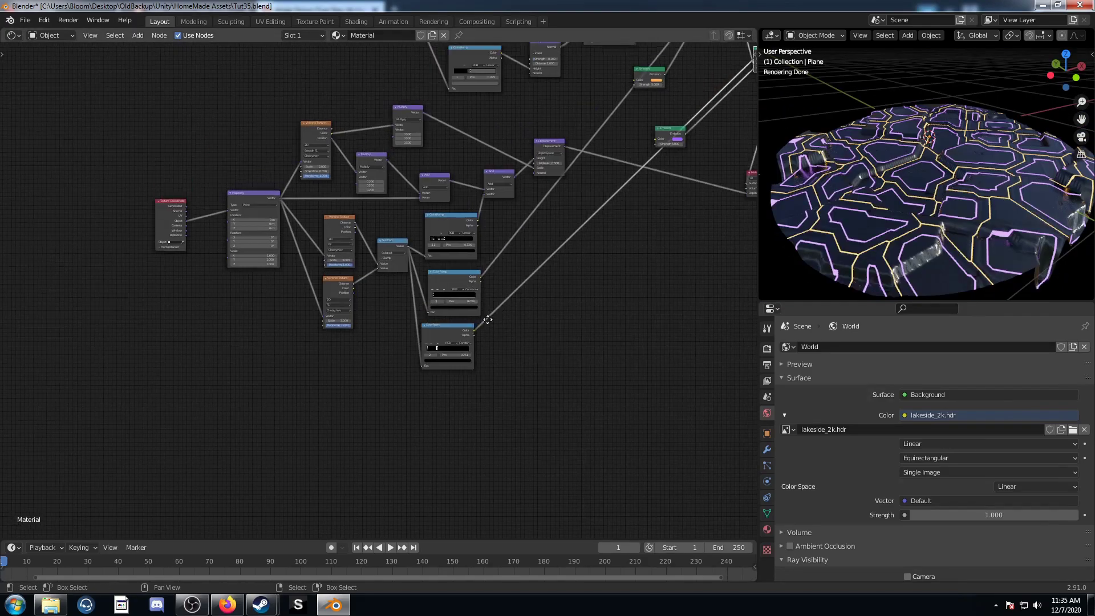
# - Move the Texture Coordinate node of the Voronoi group down and preview its Generated output
pyautogui.moveTo(487, 320); pyautogui.dragTo(467, 344, button='middle')
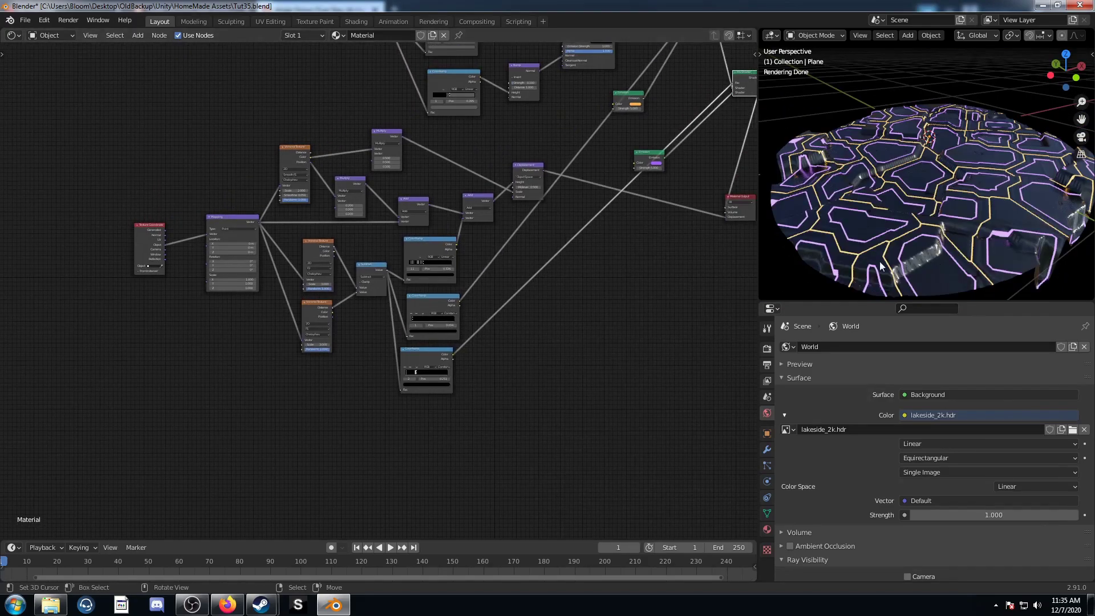
pyautogui.moveTo(642, 275); pyautogui.dragTo(573, 319, button='middle')
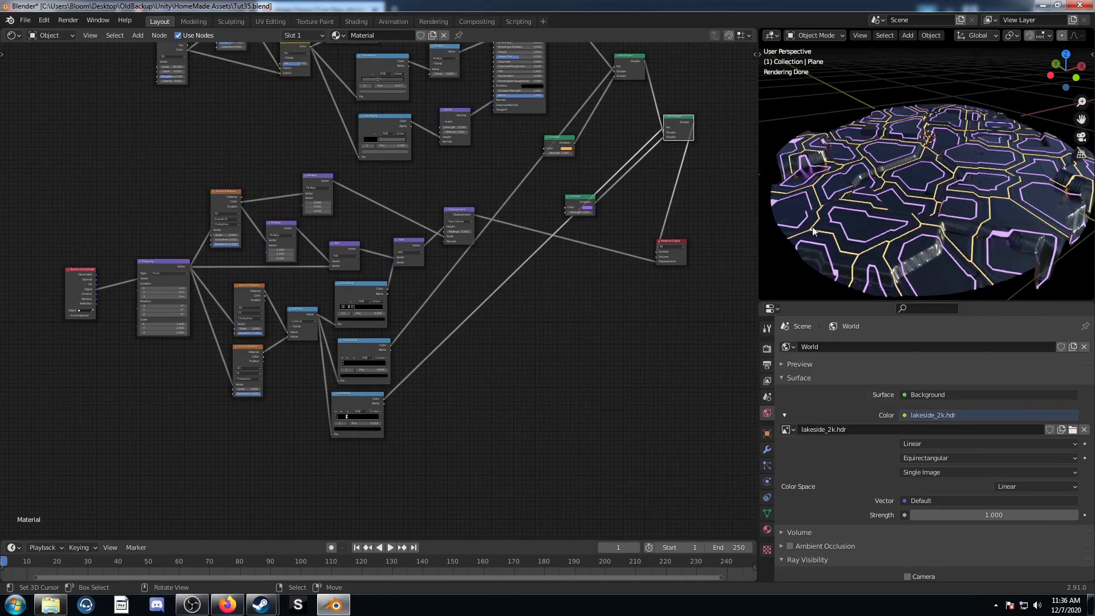
pyautogui.moveTo(192, 372); pyautogui.dragTo(325, 269, button='middle')
pyautogui.moveTo(216, 183); pyautogui.dragTo(197, 279)
pyautogui.keyDown('ctrl'); pyautogui.keyDown('shift'); pyautogui.click(197, 279); pyautogui.keyUp('shift'); pyautogui.keyUp('ctrl')
pyautogui.keyDown('ctrl'); pyautogui.keyDown('shift'); pyautogui.click(199, 277); pyautogui.keyUp('shift'); pyautogui.keyUp('ctrl')
pyautogui.keyDown('ctrl'); pyautogui.keyDown('shift'); pyautogui.click(199, 276); pyautogui.keyUp('shift'); pyautogui.keyUp('ctrl')
pyautogui.keyDown('ctrl'); pyautogui.keyDown('shift'); pyautogui.click(199, 277); pyautogui.keyUp('shift'); pyautogui.keyUp('ctrl')
pyautogui.keyDown('ctrl'); pyautogui.keyDown('shift'); pyautogui.click(200, 276); pyautogui.keyUp('shift'); pyautogui.keyUp('ctrl')
pyautogui.keyDown('ctrl'); pyautogui.keyDown('shift'); pyautogui.click(199, 277); pyautogui.keyUp('shift'); pyautogui.keyUp('ctrl')
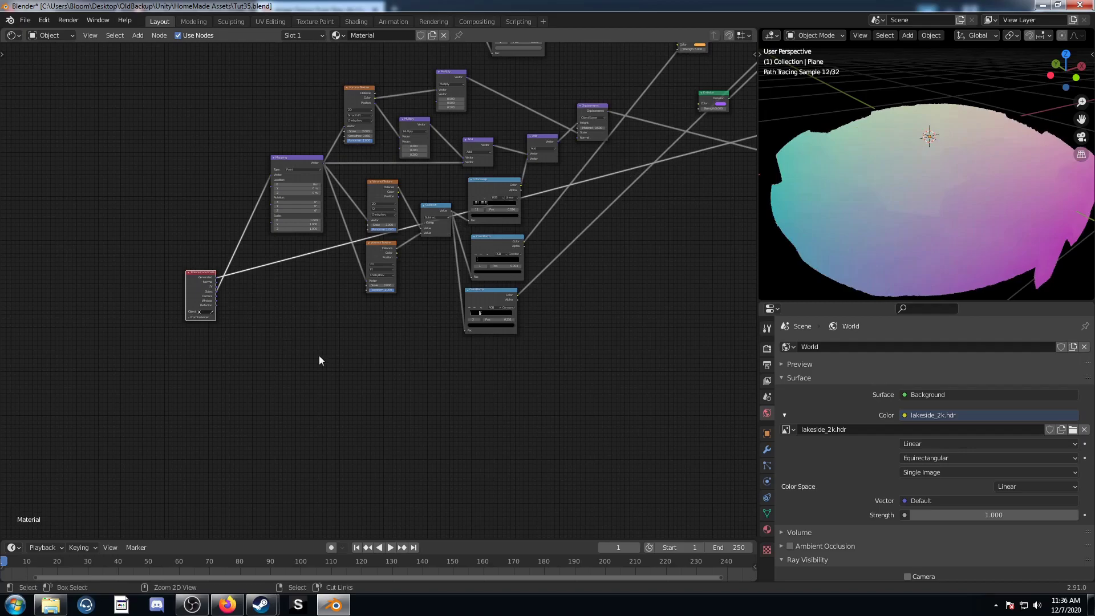
# - Insert a Mapping node on the link from the Generated output to the Viewer and place it below the emission nodes
pyautogui.hotkey('shift', 'a')
pyautogui.click(353, 378)
pyautogui.write('mapping')
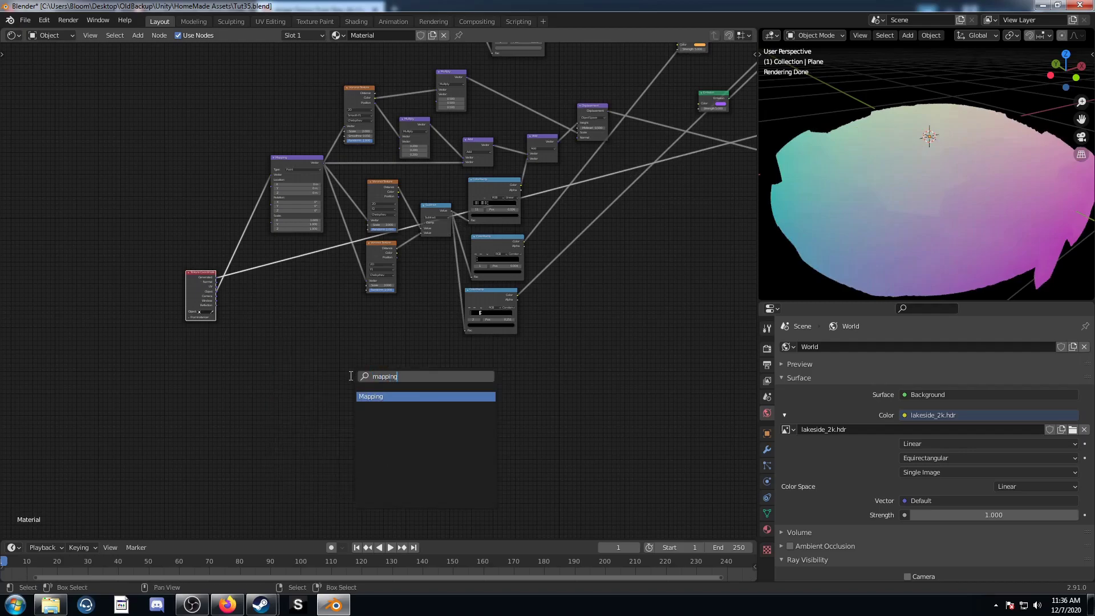
pyautogui.press('Return')
pyautogui.click(266, 230)
pyautogui.moveTo(533, 377); pyautogui.dragTo(395, 472, button='middle')
pyautogui.press('g')
pyautogui.click(684, 393)
pyautogui.moveTo(615, 389); pyautogui.dragTo(444, 413, button='middle')
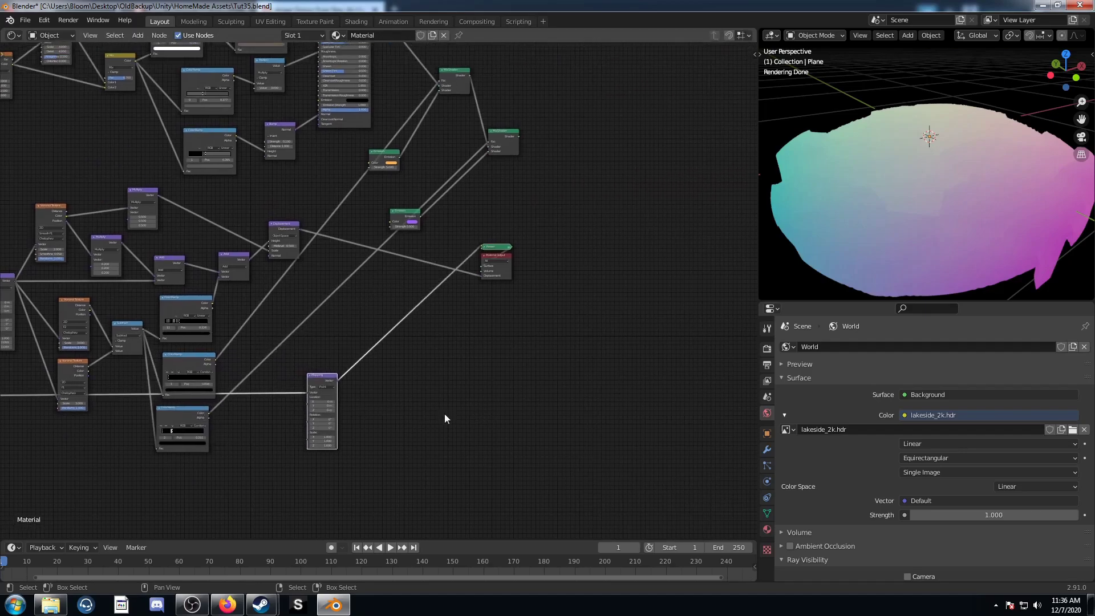
# - Add a Separate XYZ node after the new Mapping node and preview its X output
pyautogui.scroll(3, 443, 413)
pyautogui.hotkey('shift', 'a')
pyautogui.click(439, 408)
pyautogui.write('separate xyz')
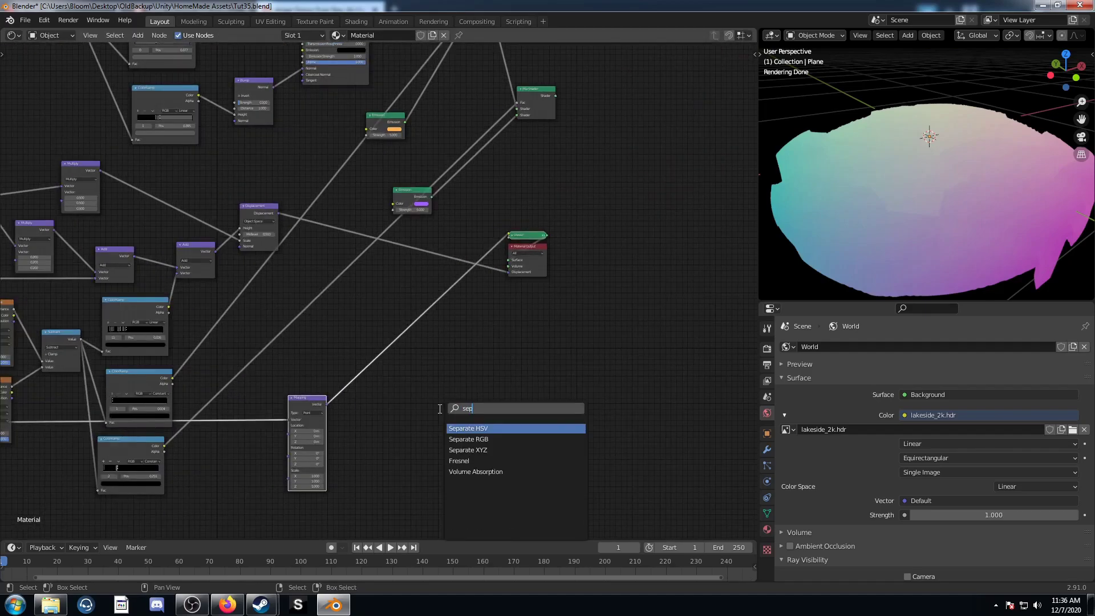
pyautogui.press('Return')
pyautogui.click(273, 342)
pyautogui.moveTo(414, 406); pyautogui.dragTo(445, 353, button='middle')
pyautogui.scroll(4, 446, 352)
pyautogui.moveTo(384, 300); pyautogui.dragTo(386, 313)
pyautogui.click(386, 312)
pyautogui.scroll(1, 430, 360)
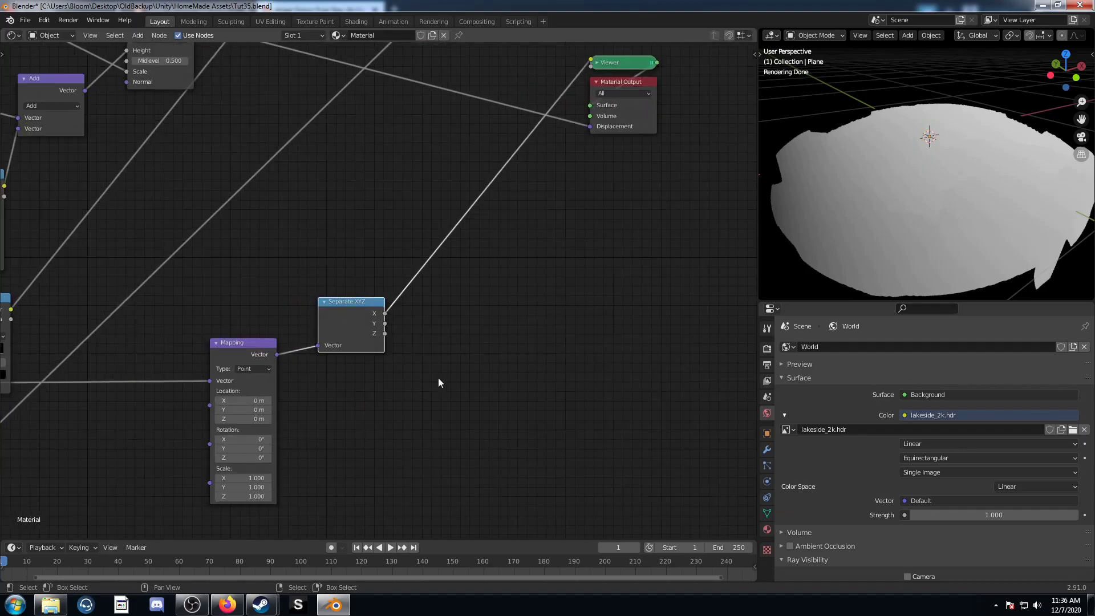
# - Insert a ColorRamp between the Separate XYZ's X output and the Viewer, leaving space before it
pyautogui.keyDown('shift'); pyautogui.scroll(-1, 438, 381); pyautogui.keyUp('shift')
pyautogui.hotkey('shift', 'a')
pyautogui.click(572, 359)
pyautogui.write('color ramp')
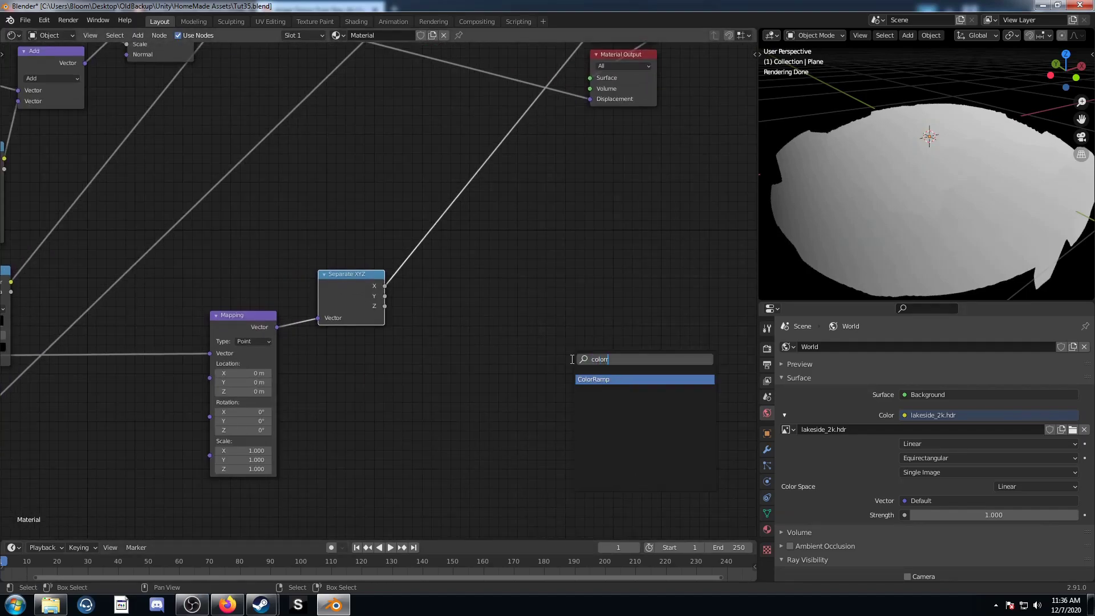
pyautogui.press('Return')
pyautogui.click(406, 220)
pyautogui.scroll(1, 405, 220)
pyautogui.moveTo(372, 326)
pyautogui.mouseDown()
pyautogui.moveTo(427, 323)
pyautogui.moveTo(361, 330)
pyautogui.mouseUp()
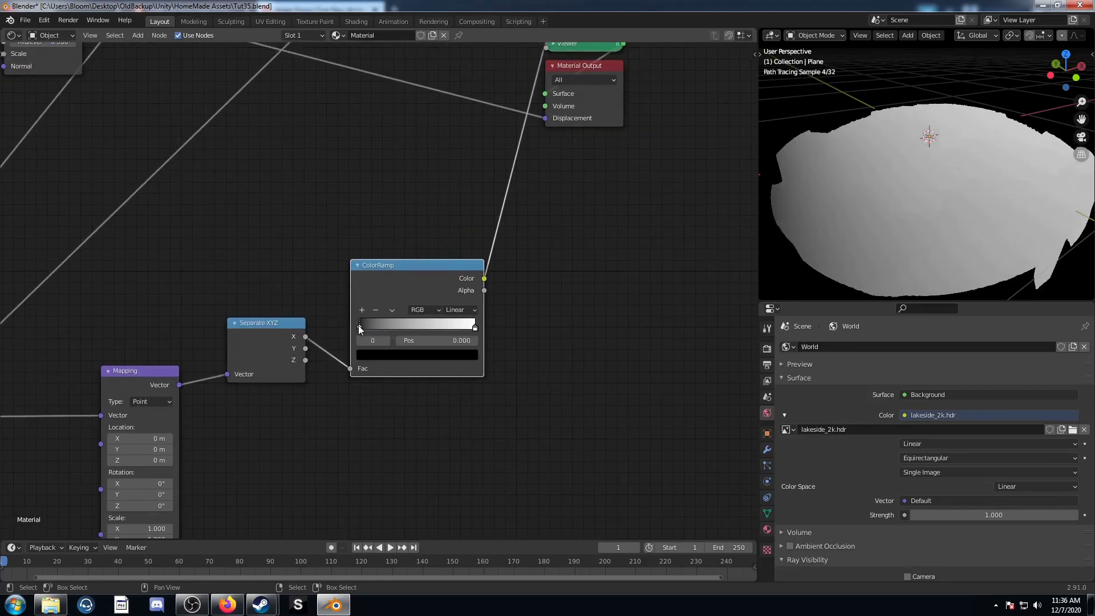
pyautogui.moveTo(414, 264); pyautogui.dragTo(481, 248)
# - Insert a Math Add node between the Separate XYZ's X output and the new ColorRamp and test its second value
pyautogui.hotkey('shift', 'a')
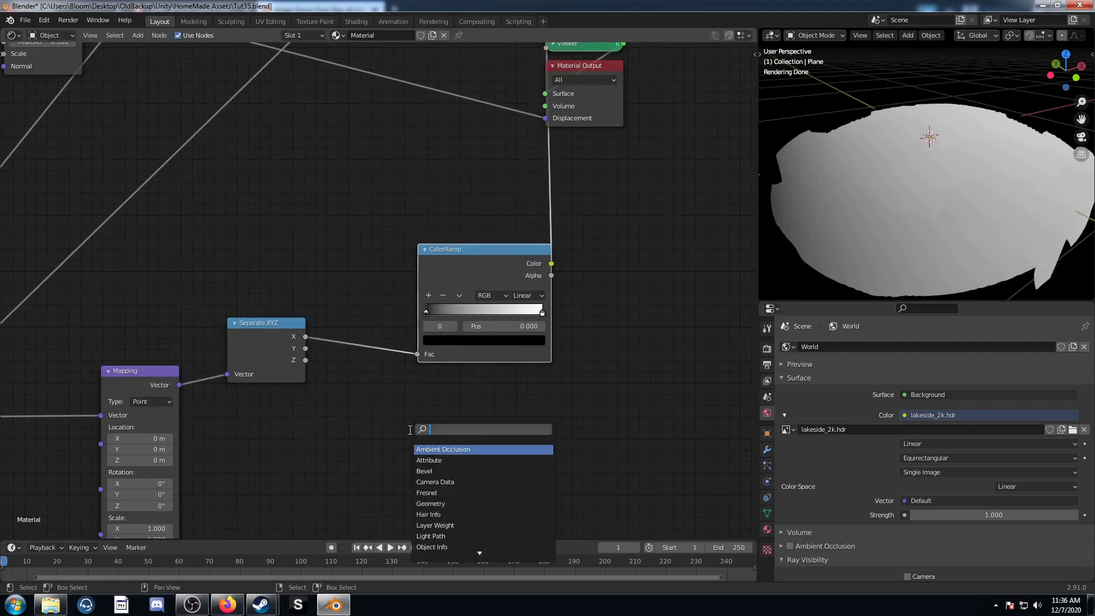
pyautogui.write('add')
pyautogui.press('Return')
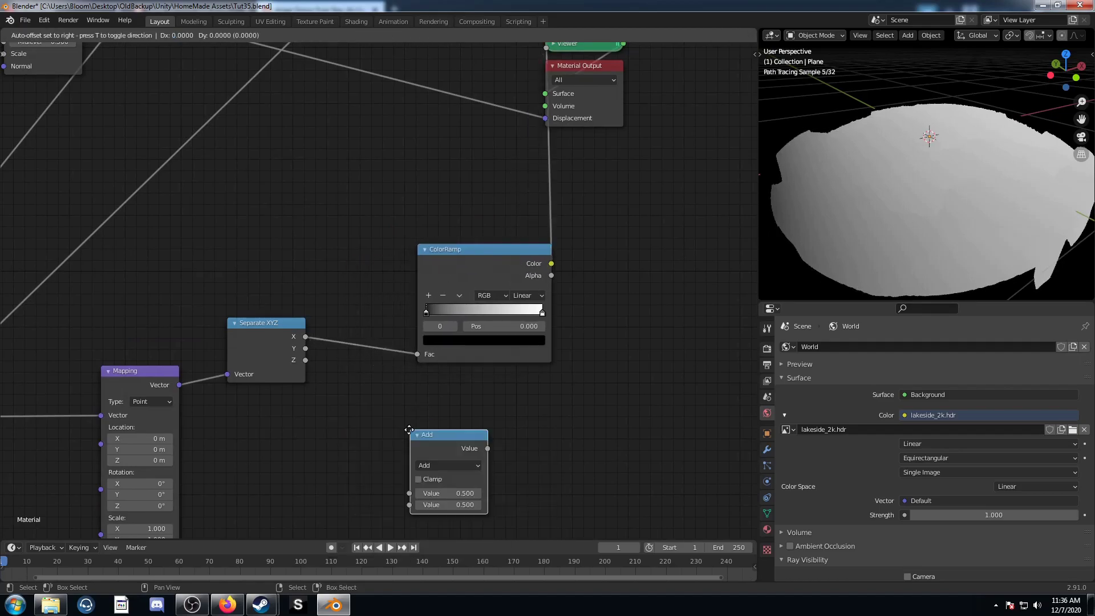
pyautogui.click(314, 304)
pyautogui.moveTo(465, 378); pyautogui.dragTo(359, 401, button='middle')
pyautogui.moveTo(408, 279); pyautogui.dragTo(410, 275)
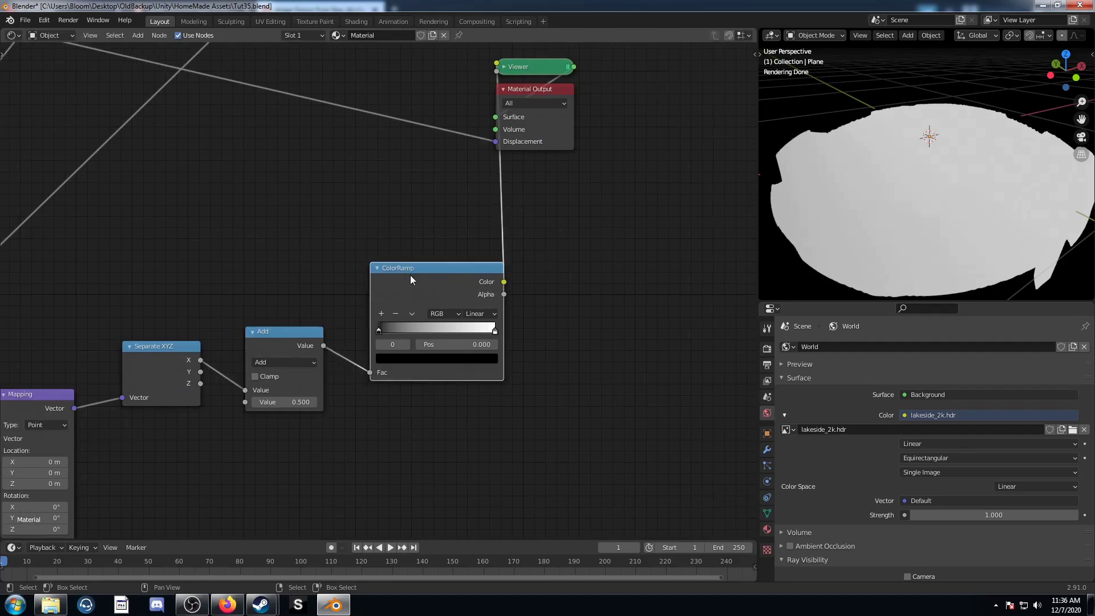
pyautogui.moveTo(279, 402); pyautogui.dragTo(246, 403)
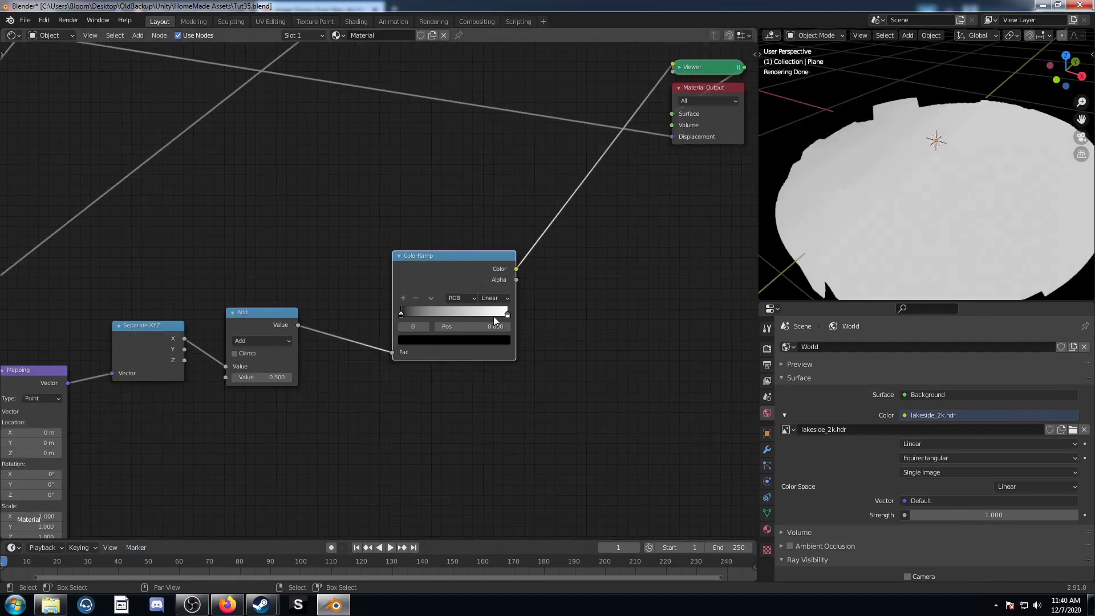
# - Set the new ColorRamp's interpolation to Constant and its white stop's position to 0.5
pyautogui.click(499, 298)
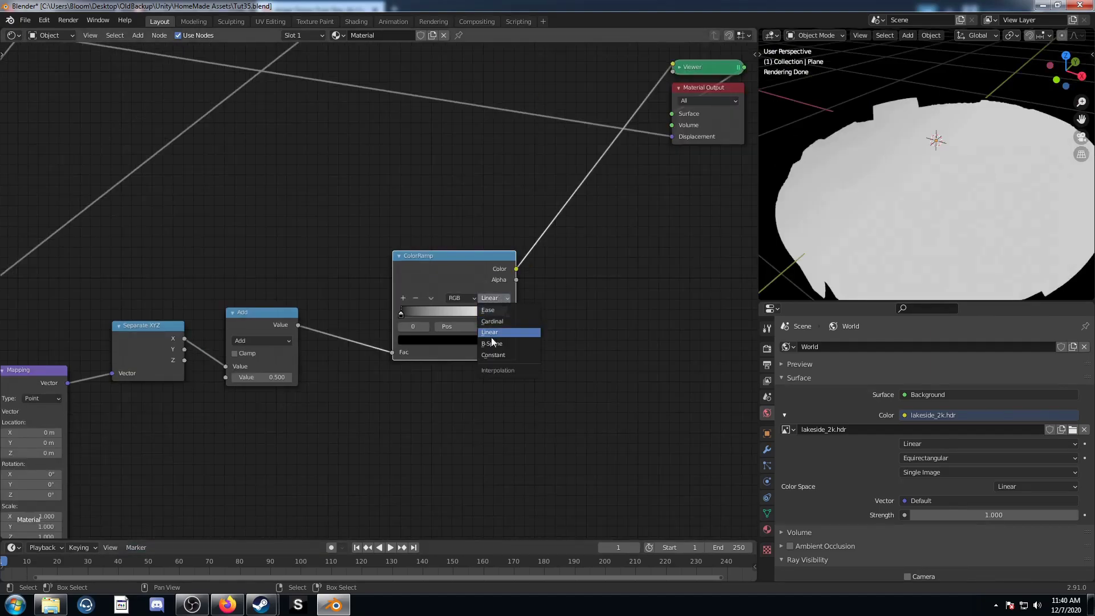
pyautogui.click(493, 355)
pyautogui.click(507, 314)
pyautogui.click(492, 325)
pyautogui.write('.5')
pyautogui.press('Return')
pyautogui.scroll(-4, 489, 302)
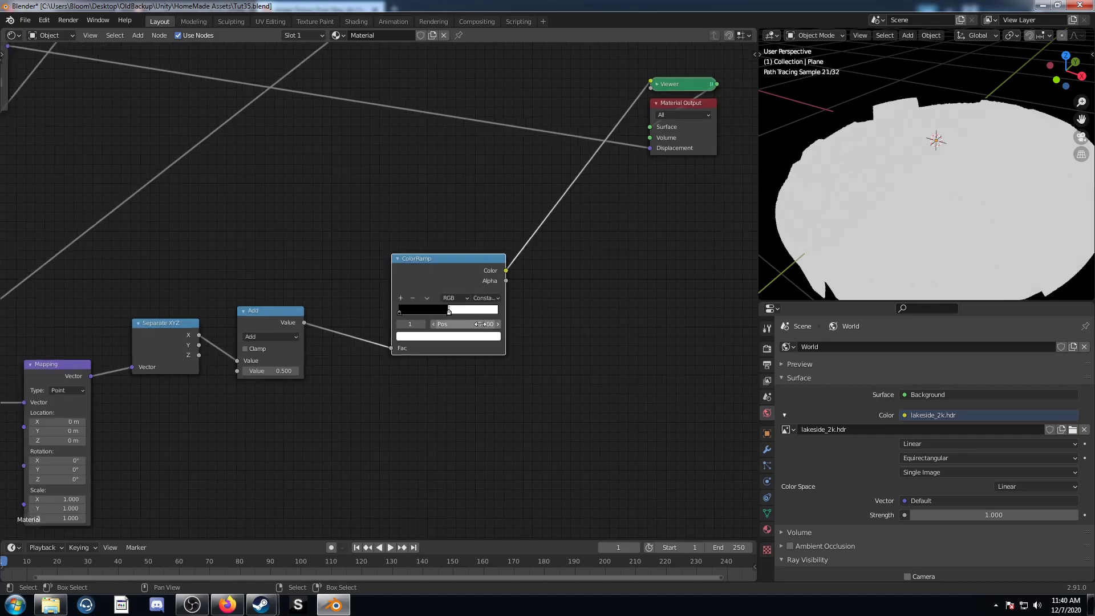
pyautogui.scroll(2, 379, 288)
# - Duplicate the purple Emission node and color the copy black
pyautogui.moveTo(386, 289); pyautogui.dragTo(369, 307)
pyautogui.hotkey('shift', 'd')
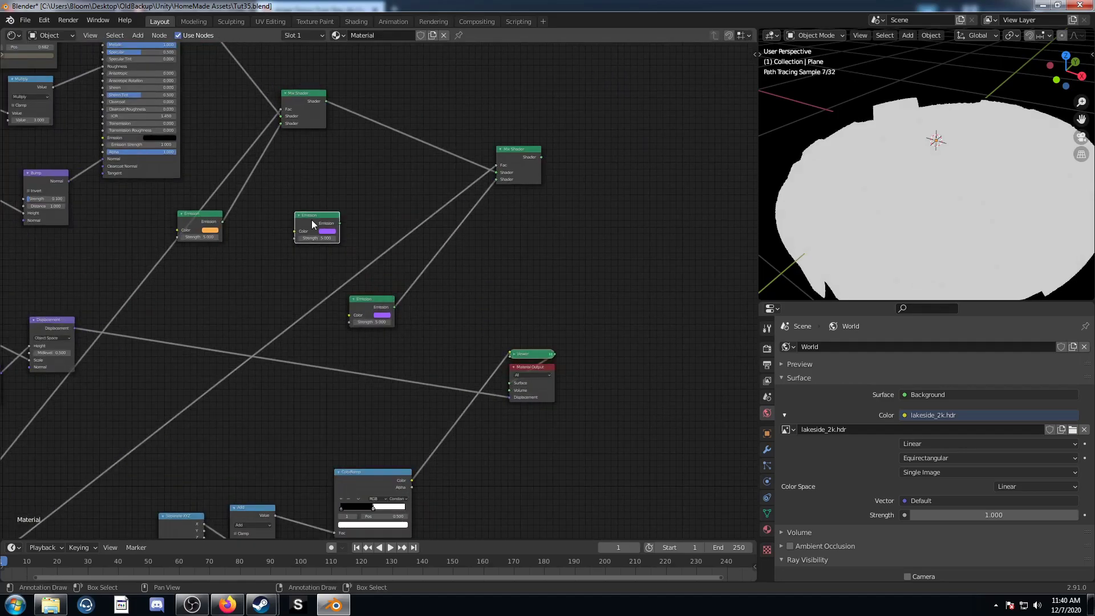
pyautogui.click(327, 232)
pyautogui.keyDown('ctrl'); pyautogui.scroll(-10, 349, 175); pyautogui.keyUp('ctrl')
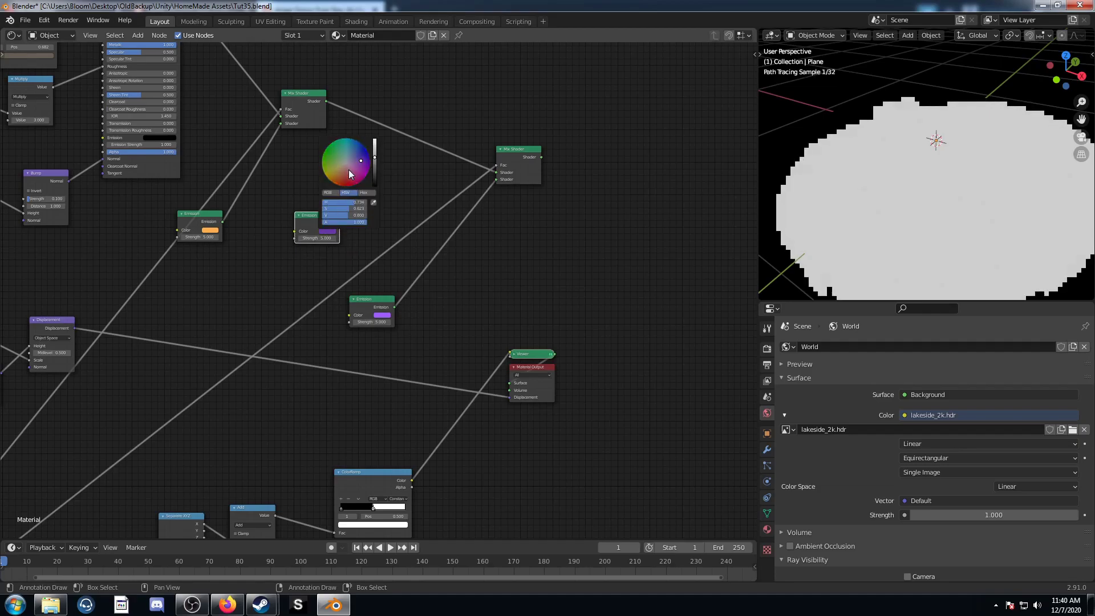
pyautogui.scroll(-4, 350, 174)
# - Mix the black and purple Emissions in a new Mix Shader, using the new ColorRamp's Color as Fac
pyautogui.keyDown('ctrl'); pyautogui.keyDown('shift'); pyautogui.moveTo(317, 221); pyautogui.dragTo(381, 314, button='right'); pyautogui.keyUp('shift'); pyautogui.keyUp('ctrl')
pyautogui.moveTo(432, 254); pyautogui.dragTo(440, 245)
pyautogui.moveTo(409, 422); pyautogui.dragTo(417, 370, button='middle')
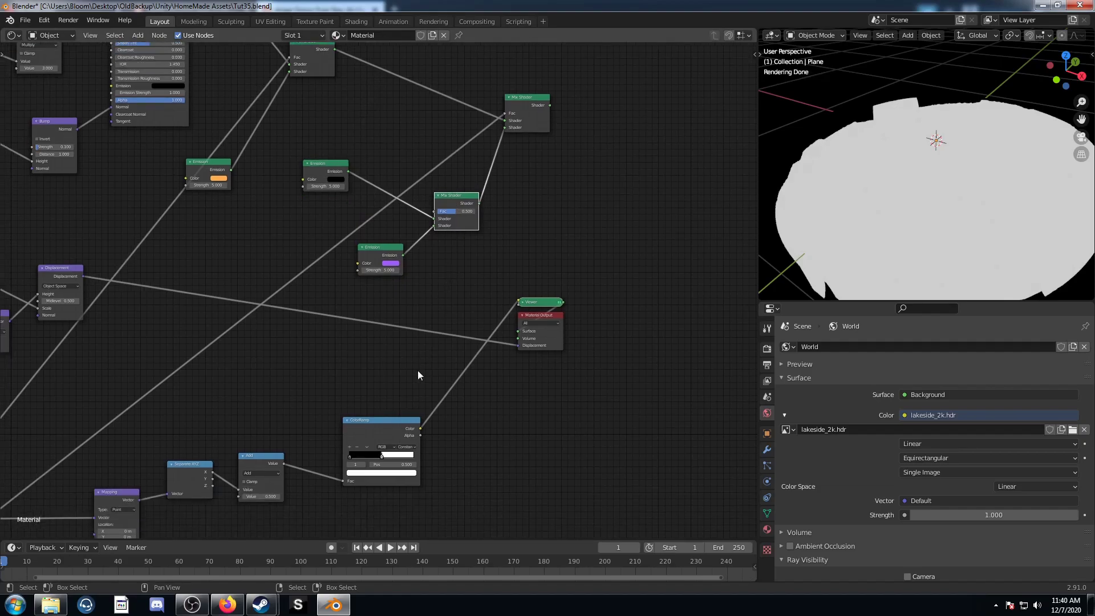
pyautogui.moveTo(420, 429); pyautogui.dragTo(435, 211)
# - Output the final Mix Shader to the Material Output again and lower the Add node's second value to 0
pyautogui.moveTo(544, 176); pyautogui.dragTo(529, 191, button='middle')
pyautogui.keyDown('ctrl'); pyautogui.keyDown('shift'); pyautogui.click(516, 121); pyautogui.keyUp('shift'); pyautogui.keyUp('ctrl')
pyautogui.moveTo(328, 400); pyautogui.dragTo(410, 310, button='middle')
pyautogui.moveTo(325, 420); pyautogui.dragTo(297, 421)
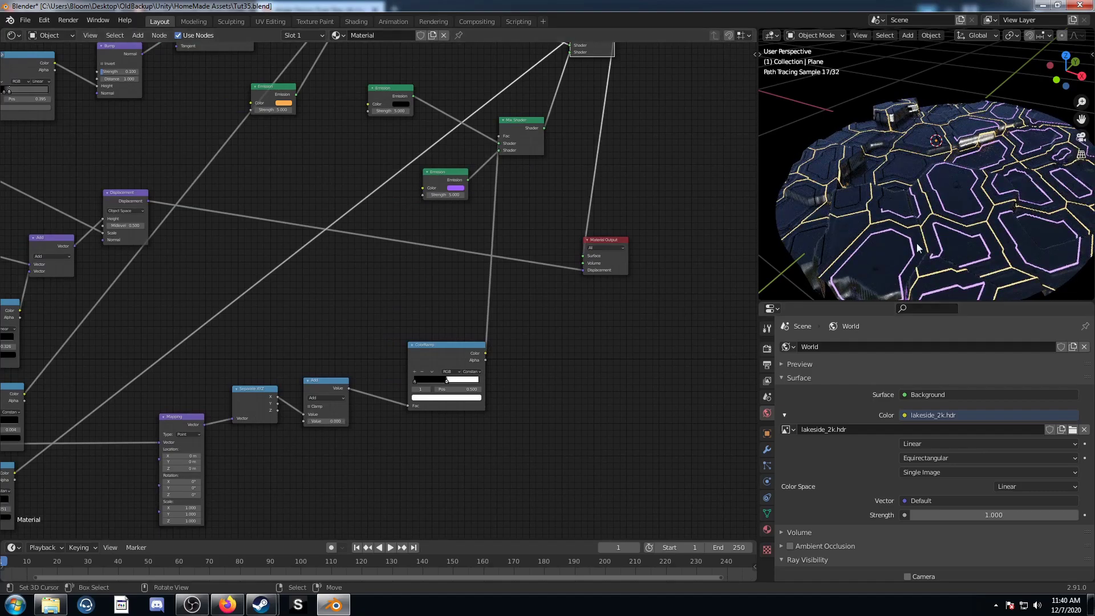
# - Swap the two Shader inputs of the Mix Shader that combines the black and purple Emissions
pyautogui.moveTo(497, 177); pyautogui.dragTo(460, 218, button='middle')
pyautogui.scroll(3, 434, 248)
pyautogui.moveTo(454, 191); pyautogui.dragTo(455, 181)
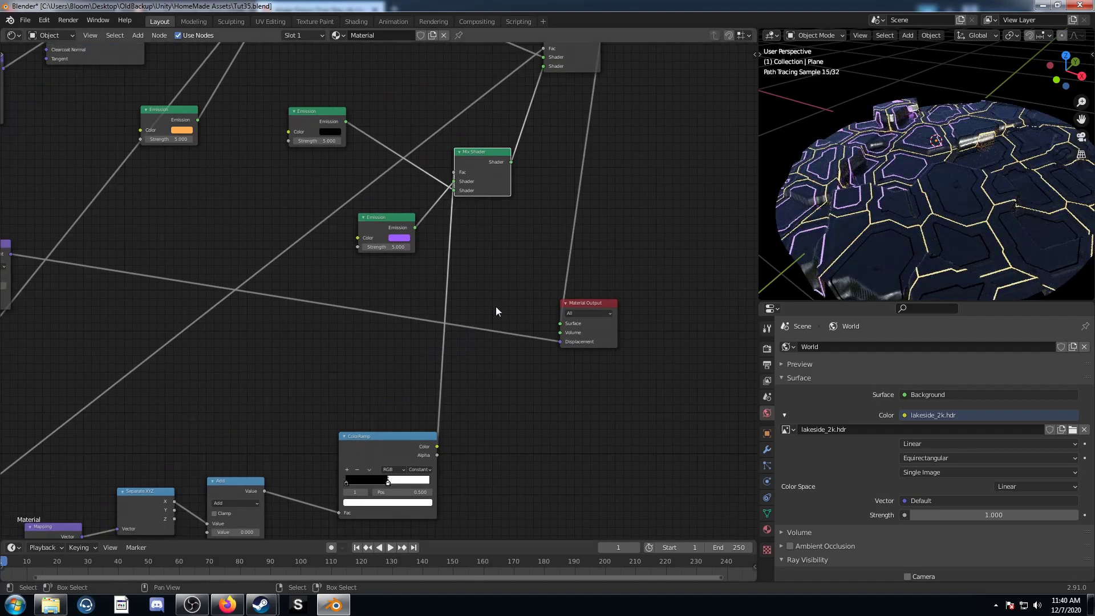
pyautogui.moveTo(1055, 165); pyautogui.dragTo(1033, 193, button='middle')
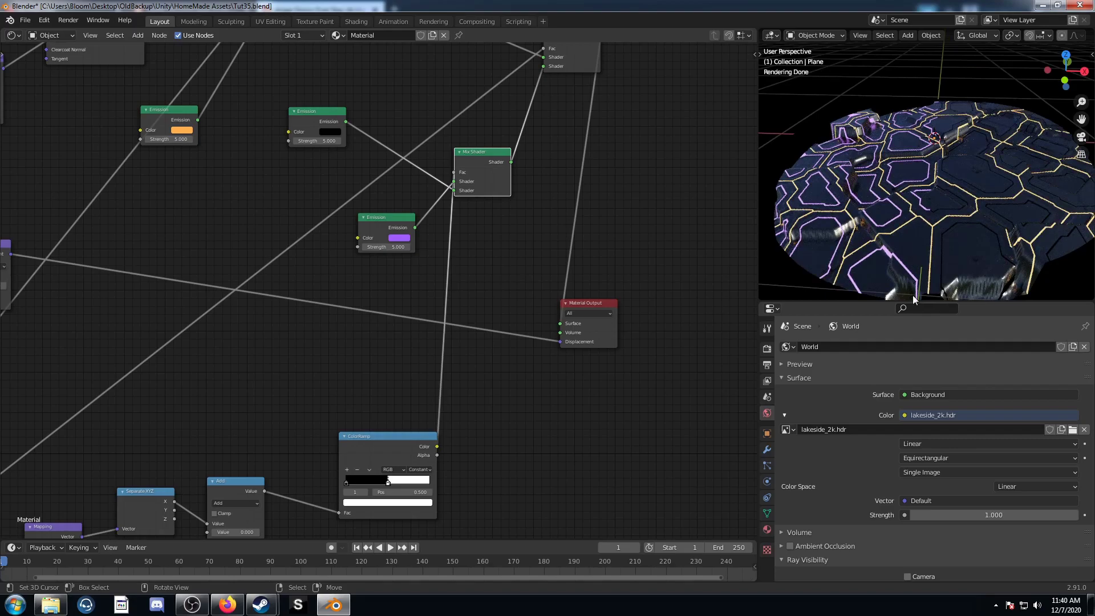
# - Add a MixRGB node on the link leaving the Color output of the mask's ColorRamp
pyautogui.moveTo(477, 391); pyautogui.dragTo(609, 192, button='middle')
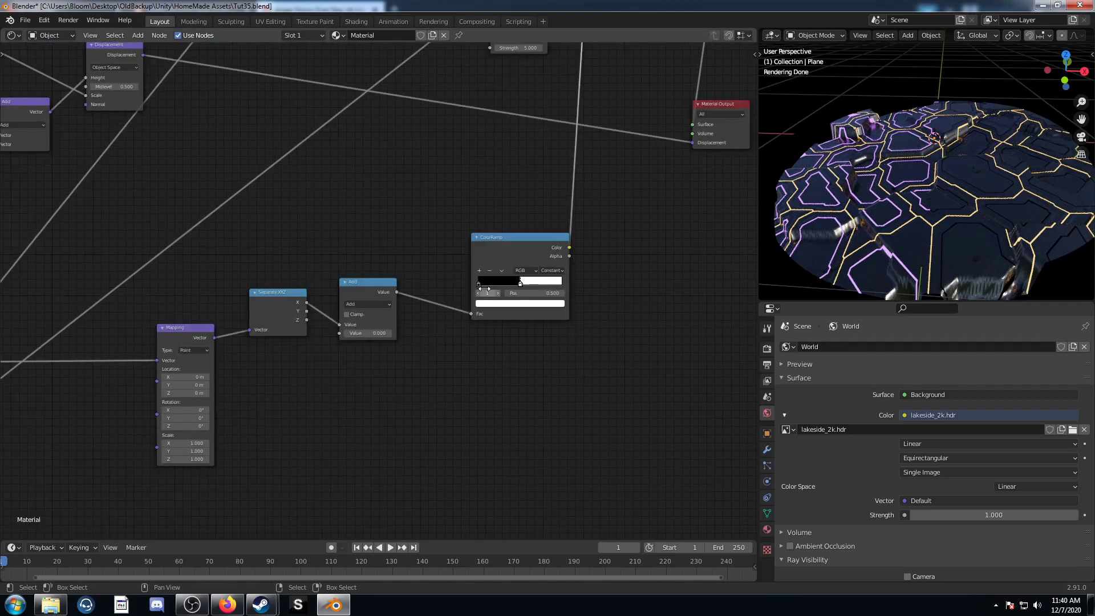
pyautogui.moveTo(489, 286); pyautogui.dragTo(532, 227, button='middle')
pyautogui.hotkey('shift', 'a')
pyautogui.click(469, 365)
pyautogui.write('mix')
pyautogui.press('Return')
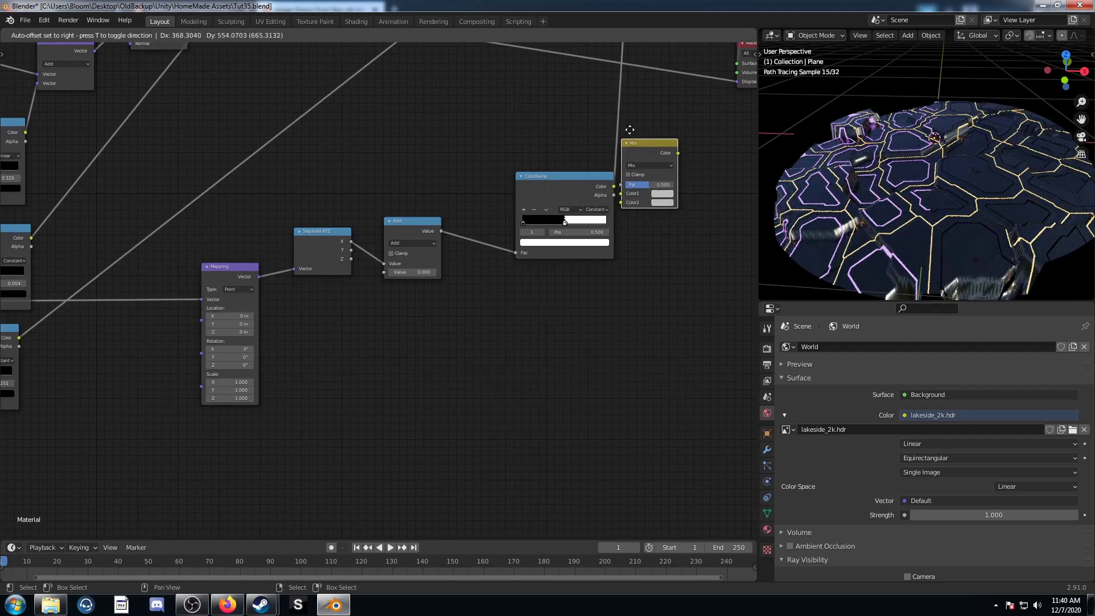
pyautogui.click(656, 125)
# - Add a Noise Texture, feed its Color into the Mix node's Color2, and preview the Mix output
pyautogui.moveTo(655, 273); pyautogui.dragTo(564, 311, button='middle')
pyautogui.hotkey('shift', 'a')
pyautogui.click(536, 341)
pyautogui.write('noi')
pyautogui.press('Return')
pyautogui.click(437, 346)
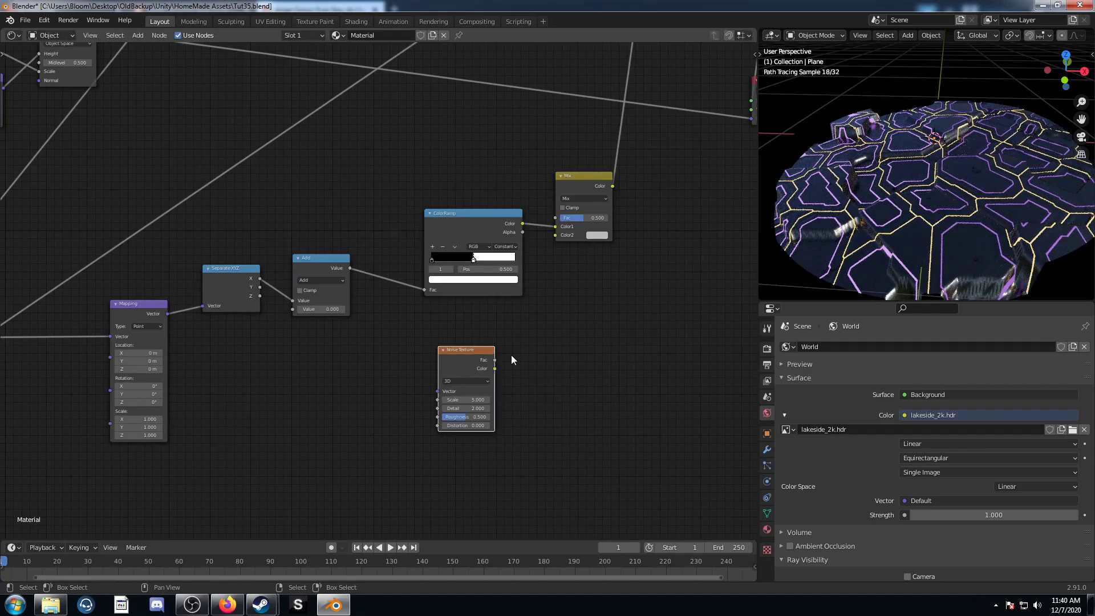
pyautogui.moveTo(494, 368); pyautogui.dragTo(555, 235)
pyautogui.moveTo(598, 292); pyautogui.dragTo(488, 344, button='middle')
pyautogui.keyDown('ctrl'); pyautogui.keyDown('shift'); pyautogui.click(491, 234); pyautogui.keyUp('shift'); pyautogui.keyUp('ctrl')
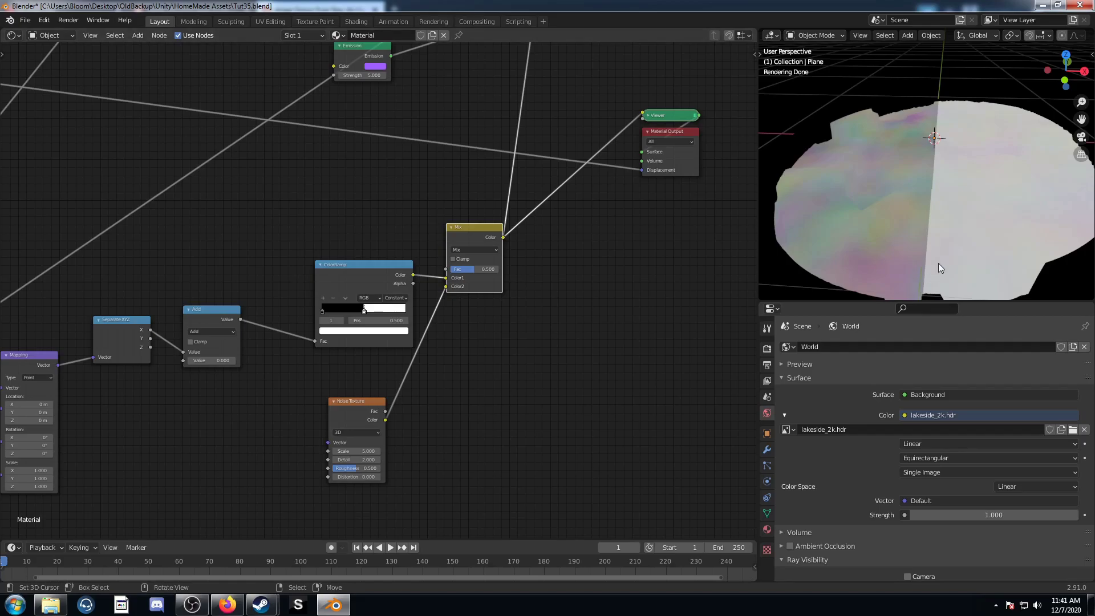
# - Detach the Mix node from its links and set it aside below the ColorRamp
pyautogui.moveTo(462, 382); pyautogui.dragTo(564, 307, button='middle')
pyautogui.moveTo(440, 202); pyautogui.dragTo(436, 180)
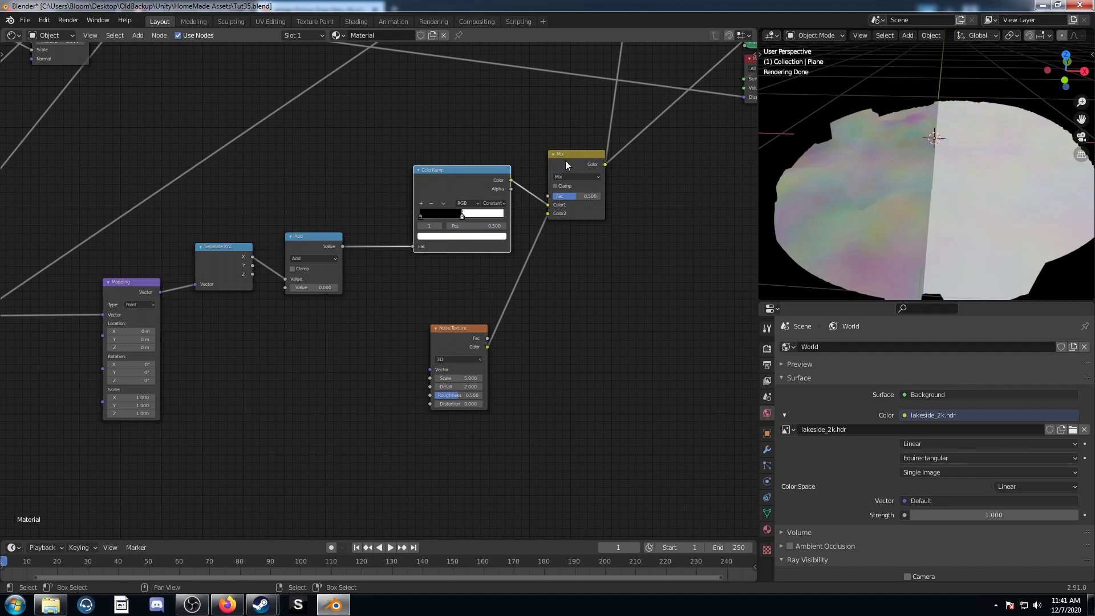
pyautogui.keyDown('alt'); pyautogui.moveTo(565, 164); pyautogui.dragTo(596, 283); pyautogui.keyUp('alt')
pyautogui.moveTo(444, 182); pyautogui.dragTo(527, 179, button='middle')
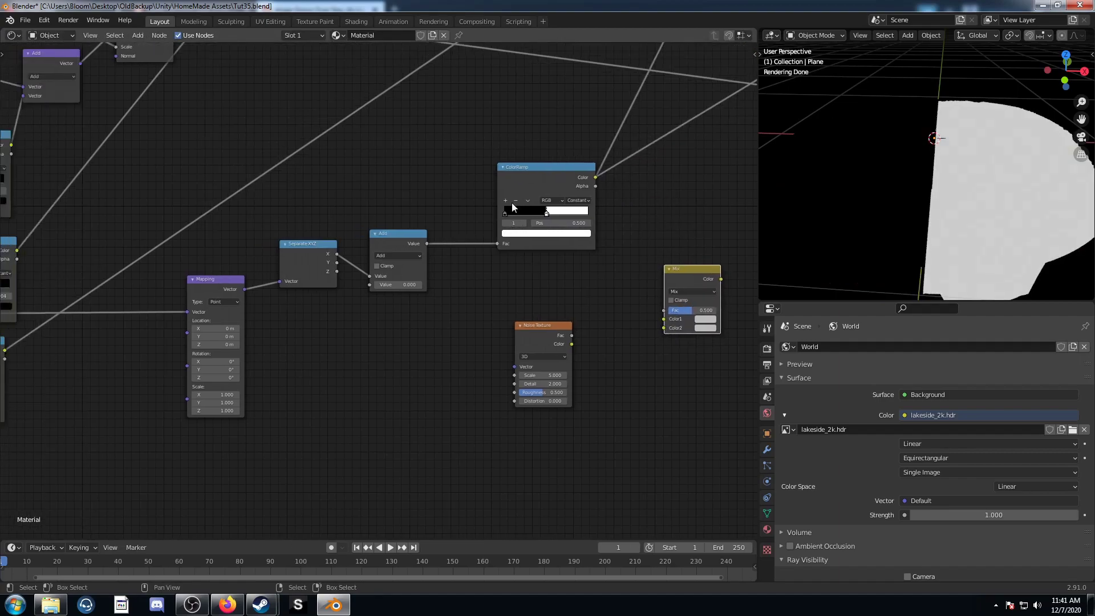
# - Insert a duplicate of the ColorRamp between the Add node and the original ramp, and reset the copy to a linear gradient
pyautogui.click(535, 176)
pyautogui.hotkey('shift', 'd')
pyautogui.click(505, 205)
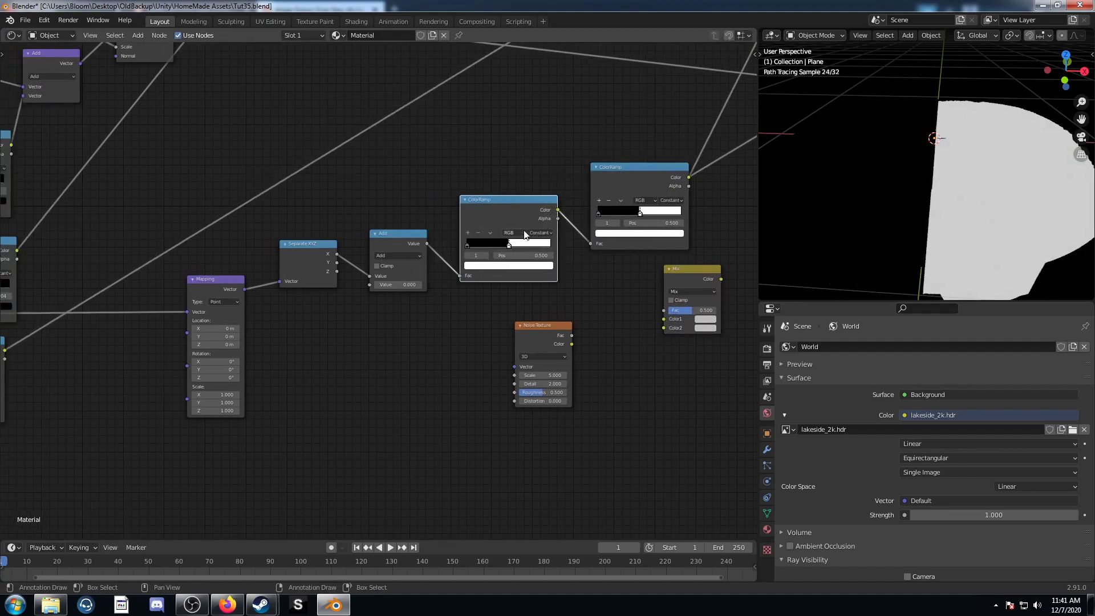
pyautogui.click(490, 233)
pyautogui.click(511, 275)
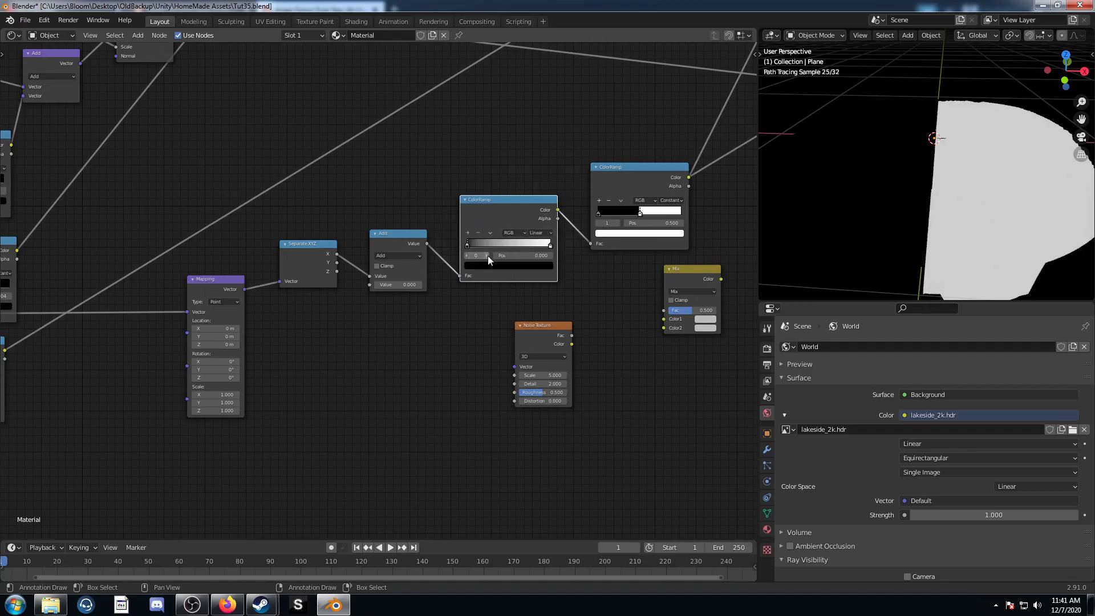
# - Set the linear ColorRamp's black stop position to 0.3 and its white stop position to 0.7
pyautogui.click(502, 255)
pyautogui.write('0.0')
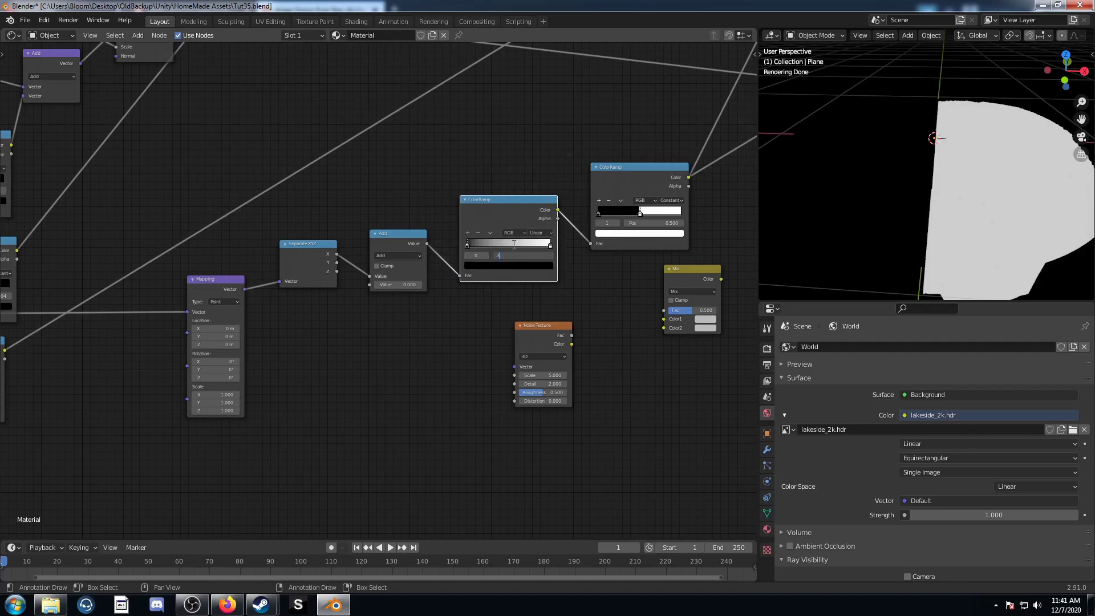
pyautogui.press('Return')
pyautogui.click(550, 245)
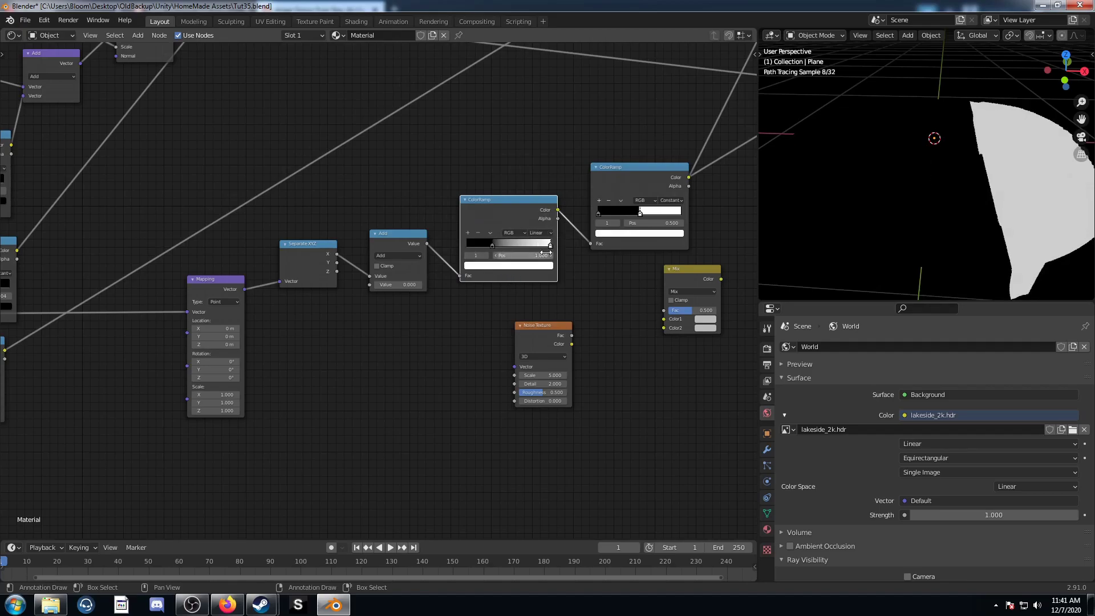
pyautogui.click(544, 253)
pyautogui.write('0.7')
pyautogui.press('Return')
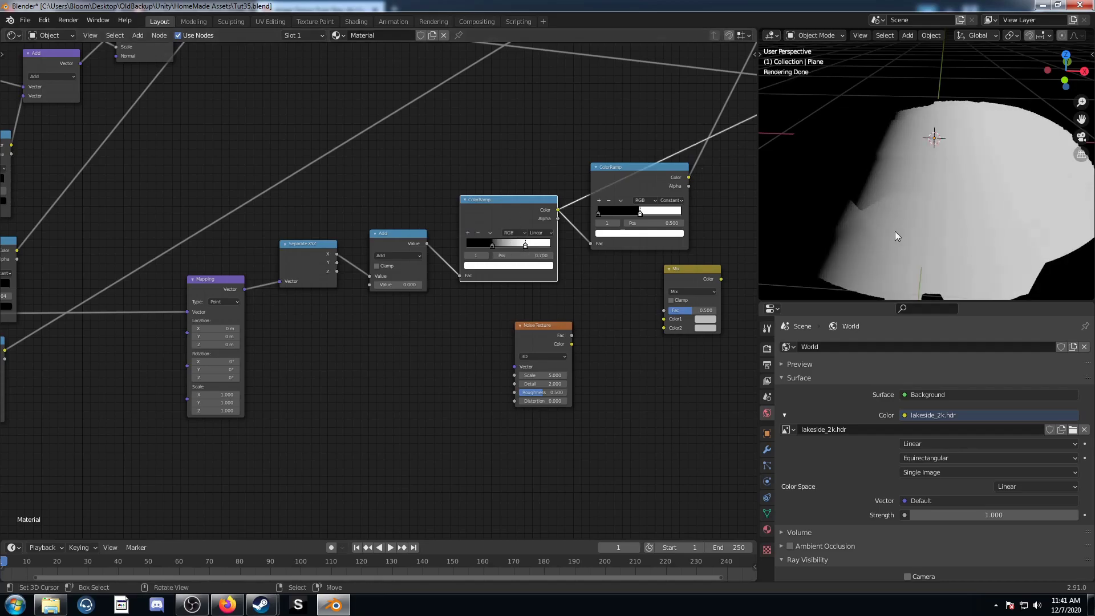
# - Insert the Mix node between the two ColorRamps and connect the Noise Texture's Color to its Color2
pyautogui.moveTo(693, 280); pyautogui.dragTo(620, 227)
pyautogui.moveTo(571, 343); pyautogui.dragTo(591, 274)
pyautogui.press('KP_Decimal')
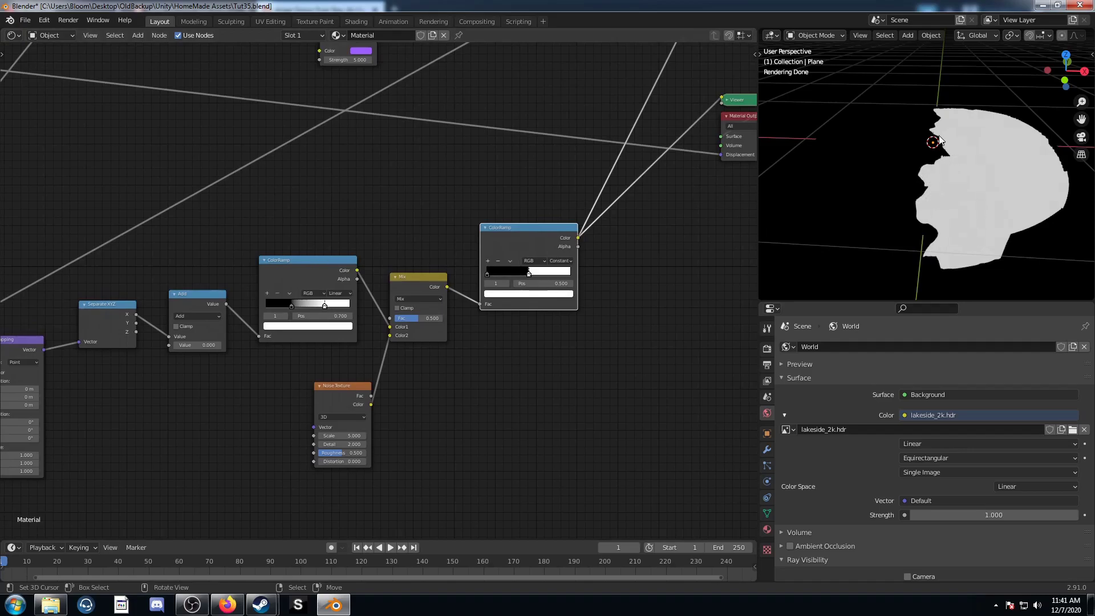
# - Output the final Mix Shader to the Material Output instead of the mask preview
pyautogui.moveTo(677, 191); pyautogui.dragTo(542, 350, button='middle')
pyautogui.scroll(-3, 542, 350)
pyautogui.moveTo(611, 215); pyautogui.dragTo(562, 261, button='middle')
pyautogui.moveTo(495, 227); pyautogui.dragTo(490, 225)
pyautogui.moveTo(543, 250); pyautogui.dragTo(517, 212, button='middle')
pyautogui.keyDown('ctrl'); pyautogui.keyDown('shift'); pyautogui.click(539, 105); pyautogui.keyUp('shift'); pyautogui.keyUp('ctrl')
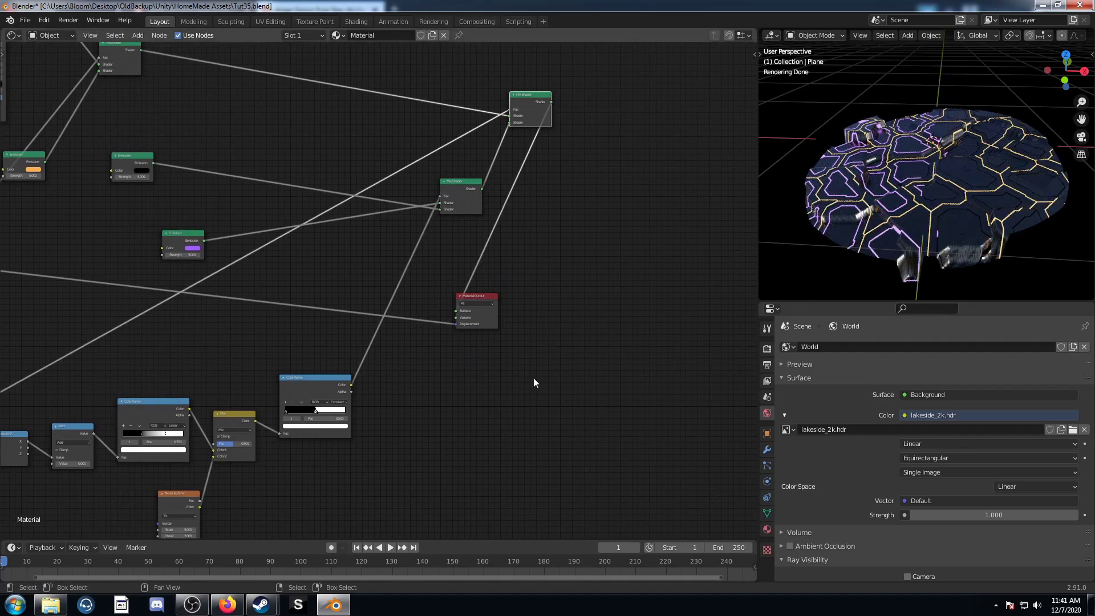
# - Set the mask's Mapping node to Location X 0.2 m and Rotation Z 90°
pyautogui.moveTo(525, 381); pyautogui.dragTo(611, 345, button='middle')
pyautogui.moveTo(391, 500); pyautogui.dragTo(563, 409, button='middle')
pyautogui.scroll(1, 564, 409)
pyautogui.moveTo(168, 476); pyautogui.dragTo(379, 382, button='middle')
pyautogui.scroll(3, 257, 368)
pyautogui.scroll(4, 372, 363)
pyautogui.moveTo(371, 230); pyautogui.dragTo(369, 226)
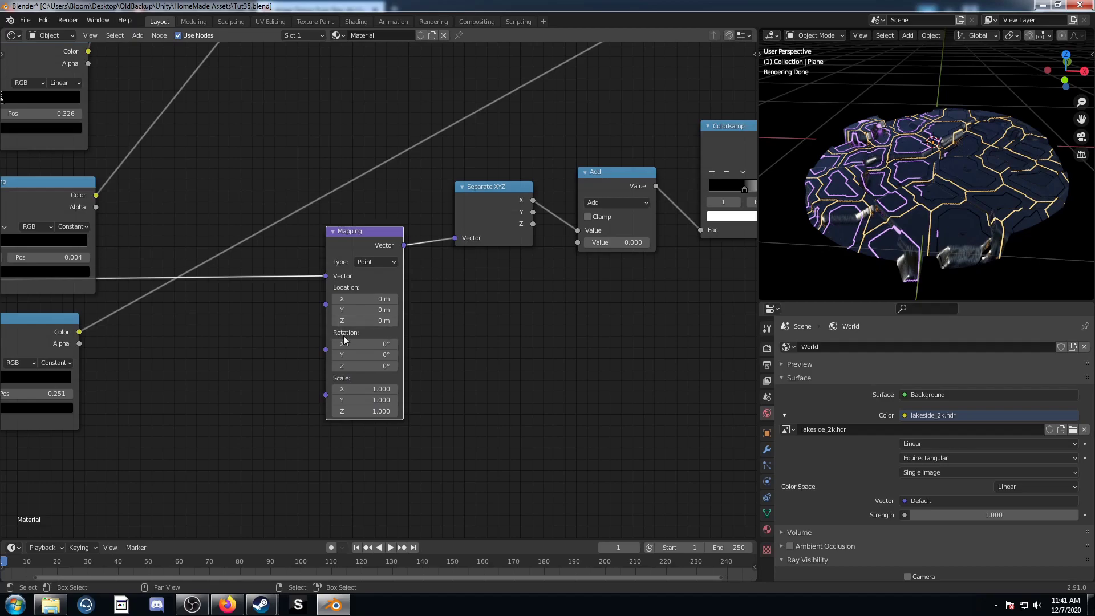
pyautogui.click(356, 298)
pyautogui.press('Return')
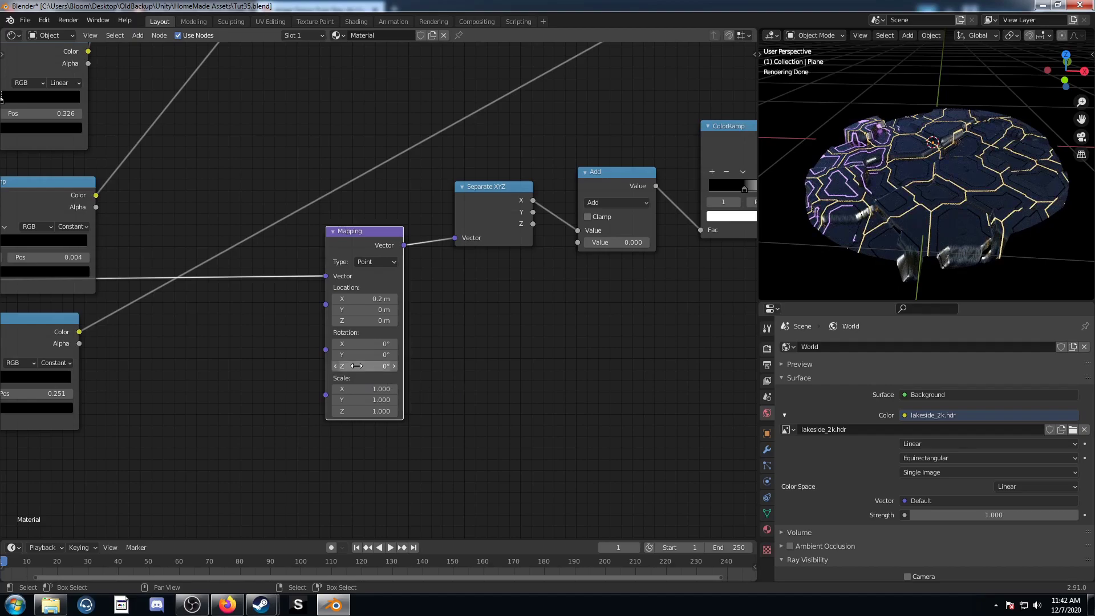
pyautogui.click(356, 366)
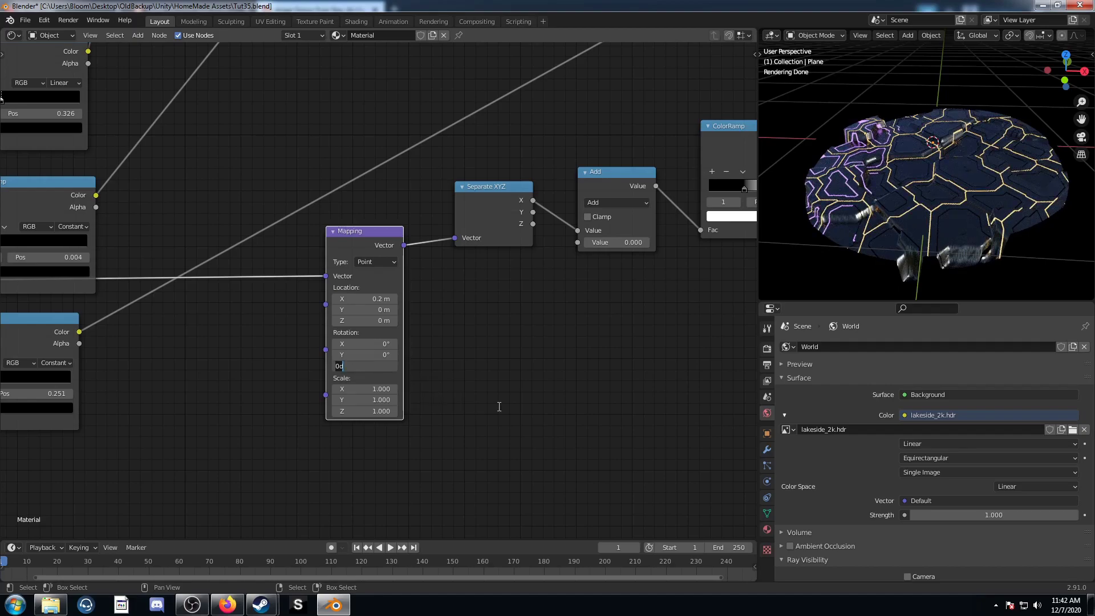
pyautogui.press('Return')
# - Enlarge the timeline below the node editor and bring frame 1 further into view
pyautogui.scroll(-3, 495, 409)
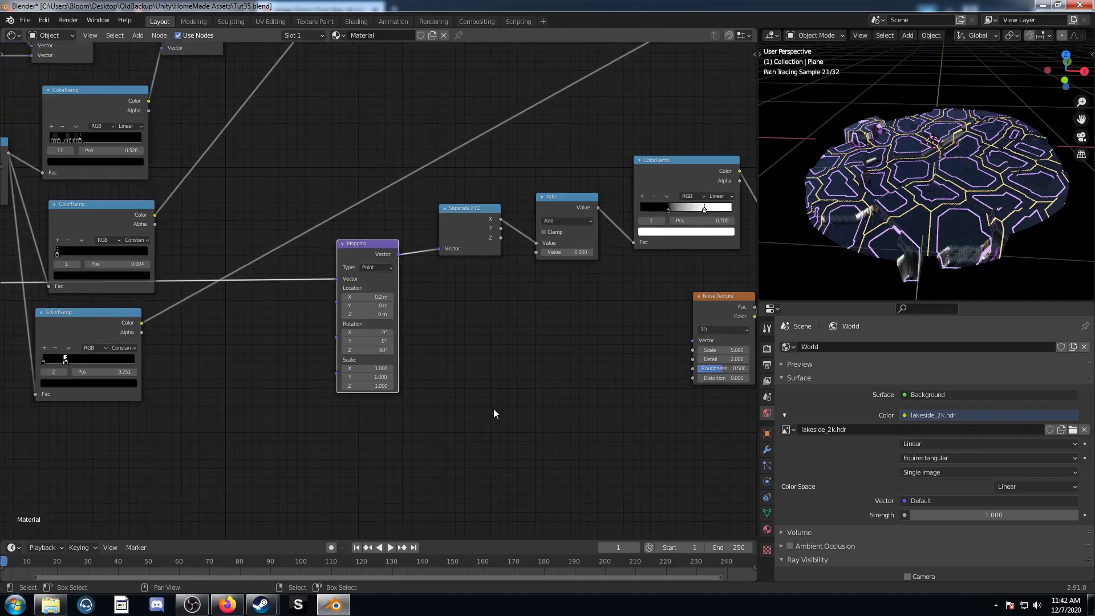
pyautogui.moveTo(598, 295); pyautogui.dragTo(476, 340, button='middle')
pyautogui.moveTo(454, 288); pyautogui.dragTo(274, 383, button='middle')
pyautogui.moveTo(401, 404); pyautogui.dragTo(383, 386, button='middle')
pyautogui.scroll(-4, 290, 431)
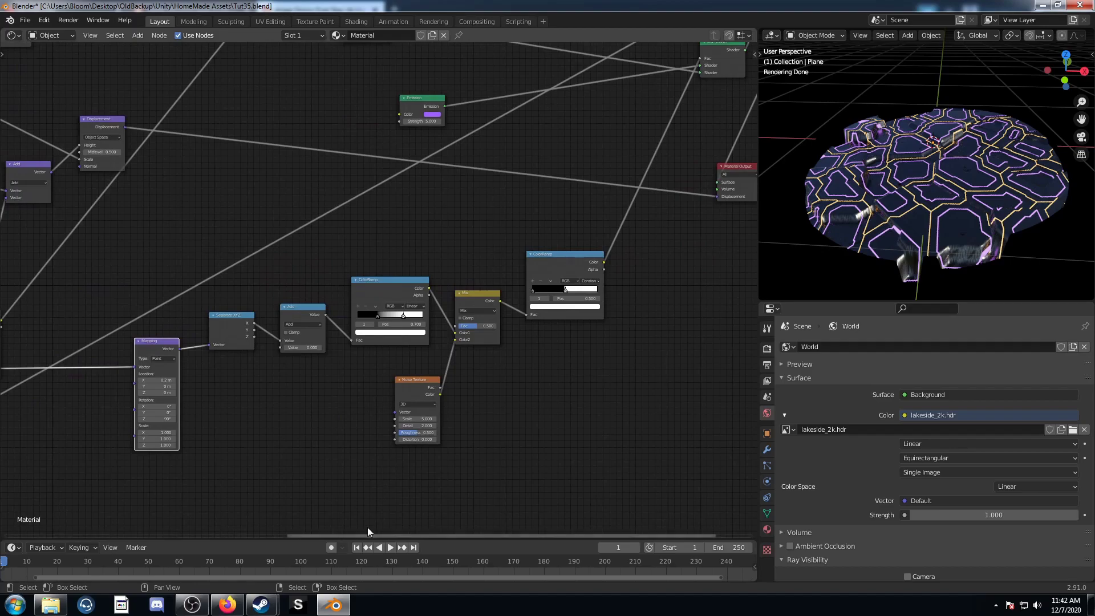
pyautogui.moveTo(370, 538); pyautogui.dragTo(377, 493)
pyautogui.moveTo(161, 558); pyautogui.dragTo(272, 536, button='middle')
pyautogui.scroll(2, 303, 361)
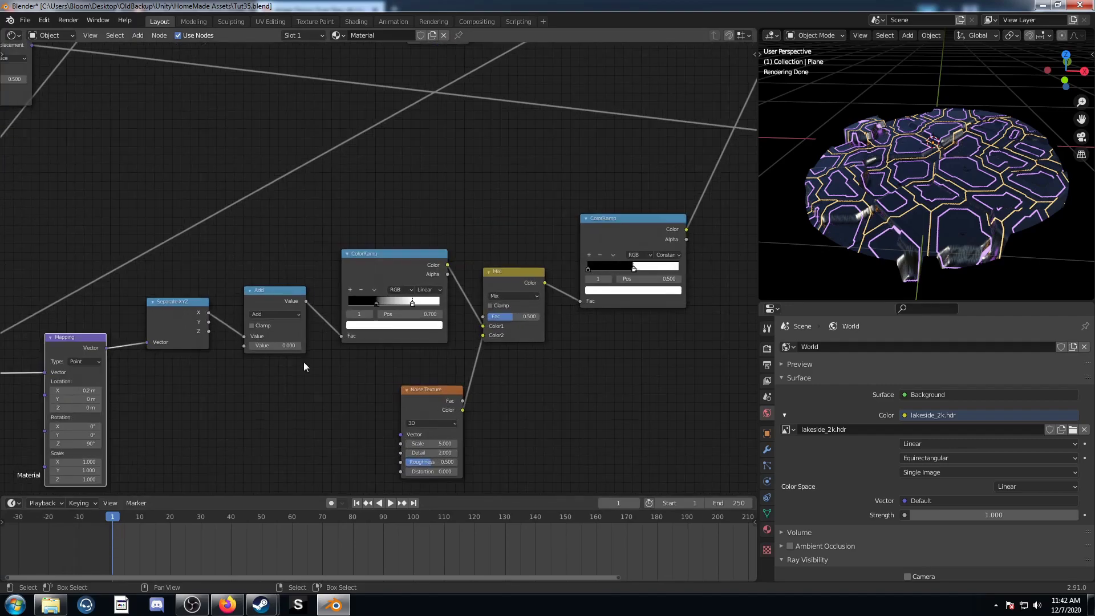
pyautogui.moveTo(303, 361); pyautogui.dragTo(309, 334, button='middle')
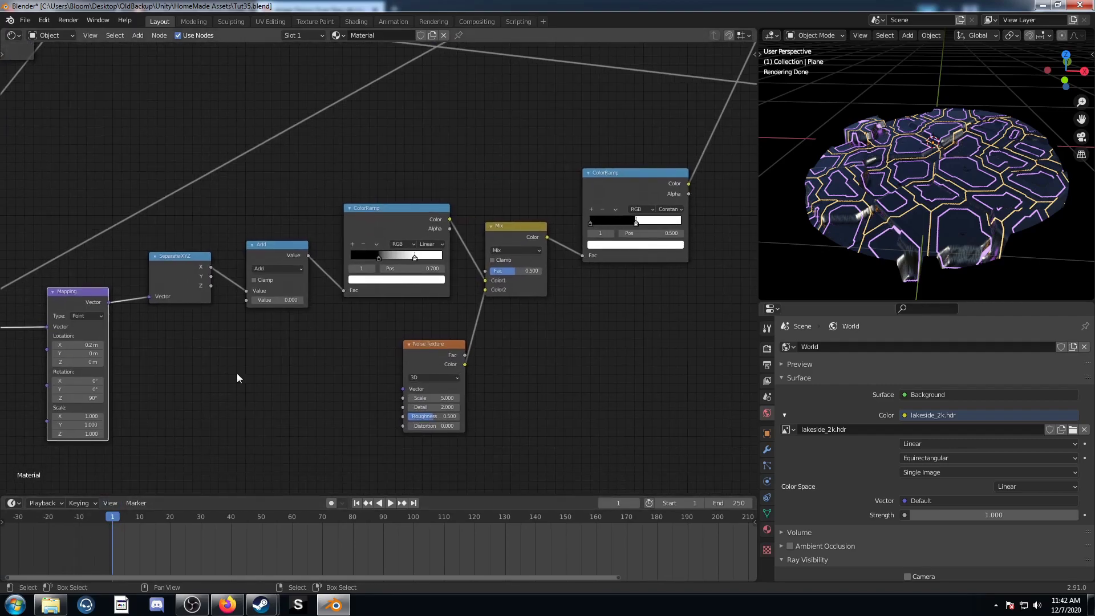
pyautogui.moveTo(237, 373); pyautogui.dragTo(247, 363, button='middle')
# - Set the Add node's second value to 0.41
pyautogui.click(278, 291)
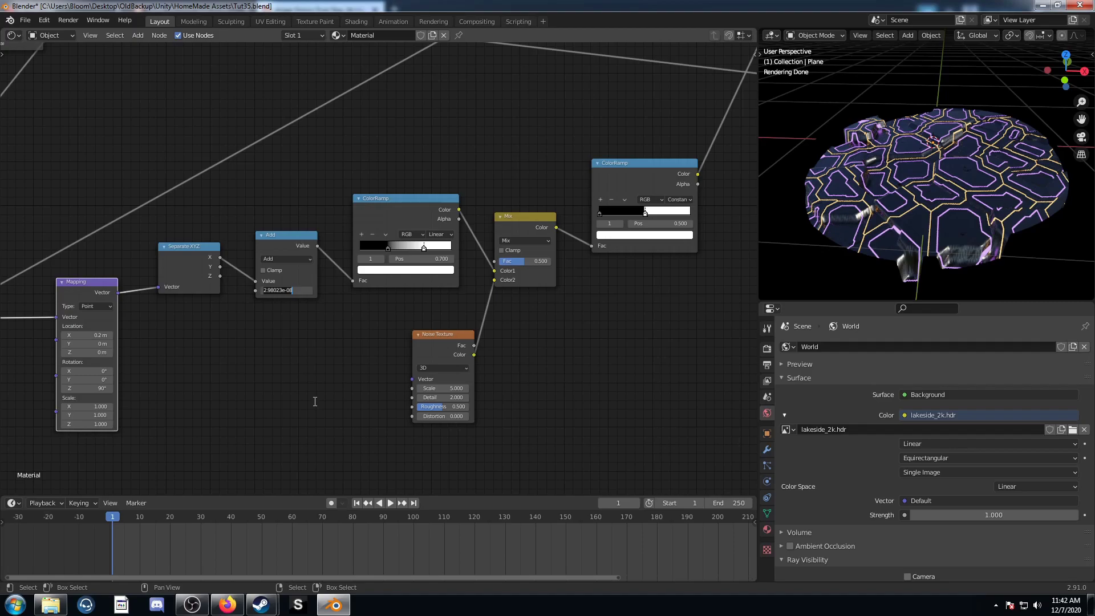
pyautogui.write('0.41')
pyautogui.press('Return')
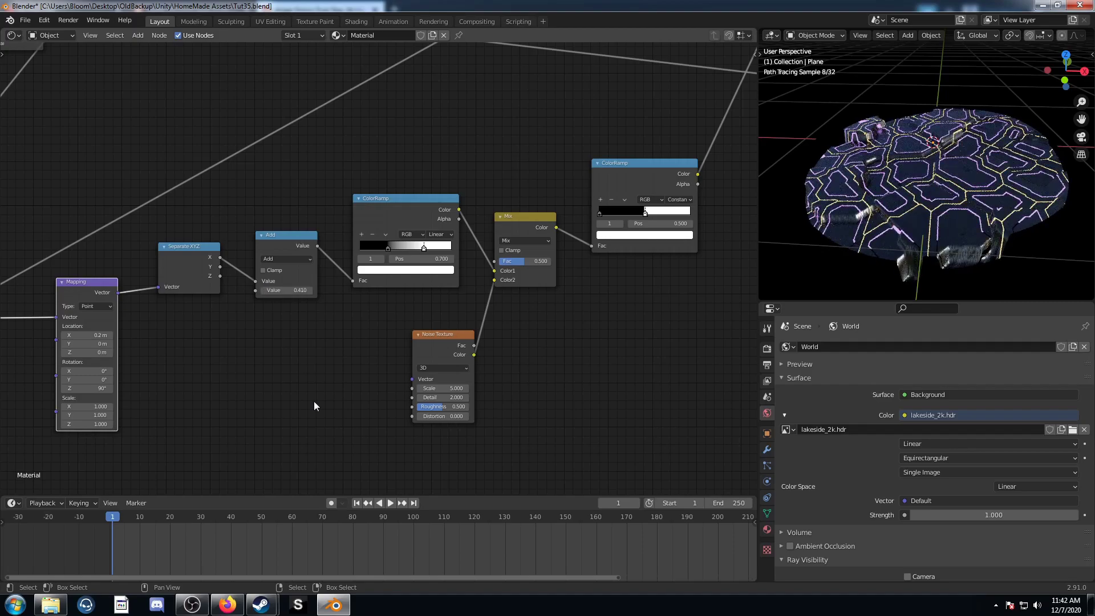
pyautogui.scroll(-3, 285, 365)
pyautogui.moveTo(621, 264); pyautogui.dragTo(563, 336, button='middle')
pyautogui.scroll(1, 460, 350)
pyautogui.scroll(2, 282, 383)
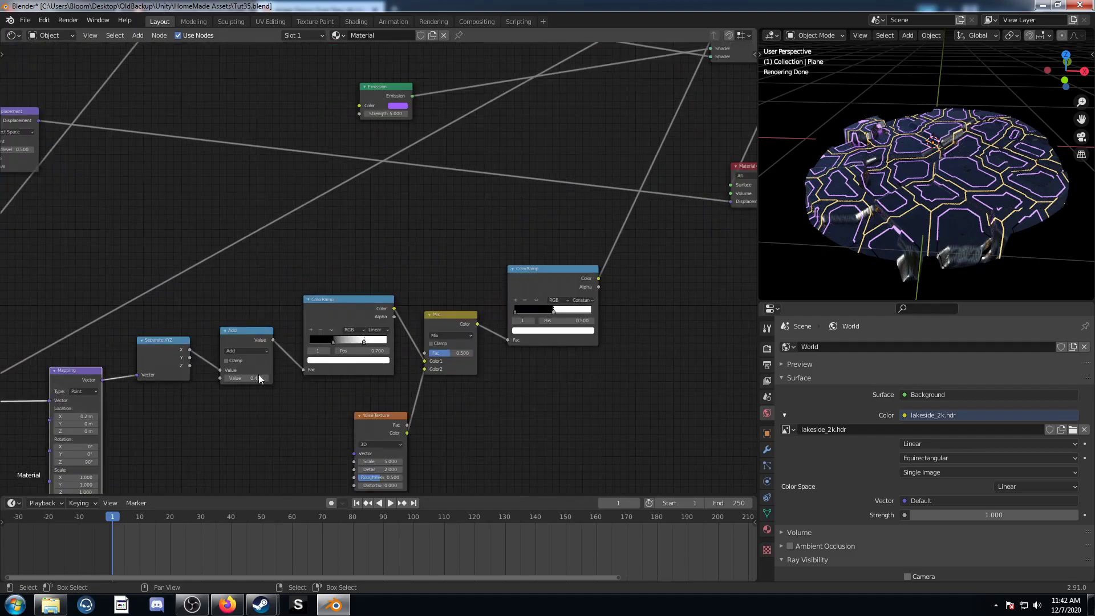
# - Set the Add node's second value to 1.25 and insert a keyframe for it at frame 1
pyautogui.moveTo(258, 377)
pyautogui.mouseDown()
pyautogui.moveTo(296, 378)
pyautogui.moveTo(242, 382)
pyautogui.mouseUp()
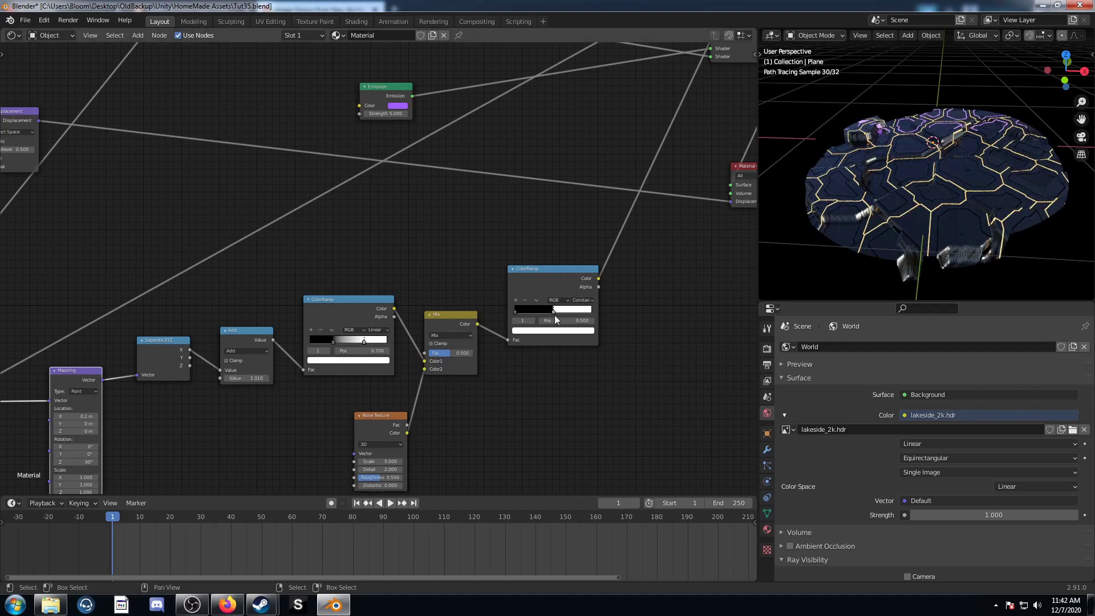
pyautogui.click(267, 378)
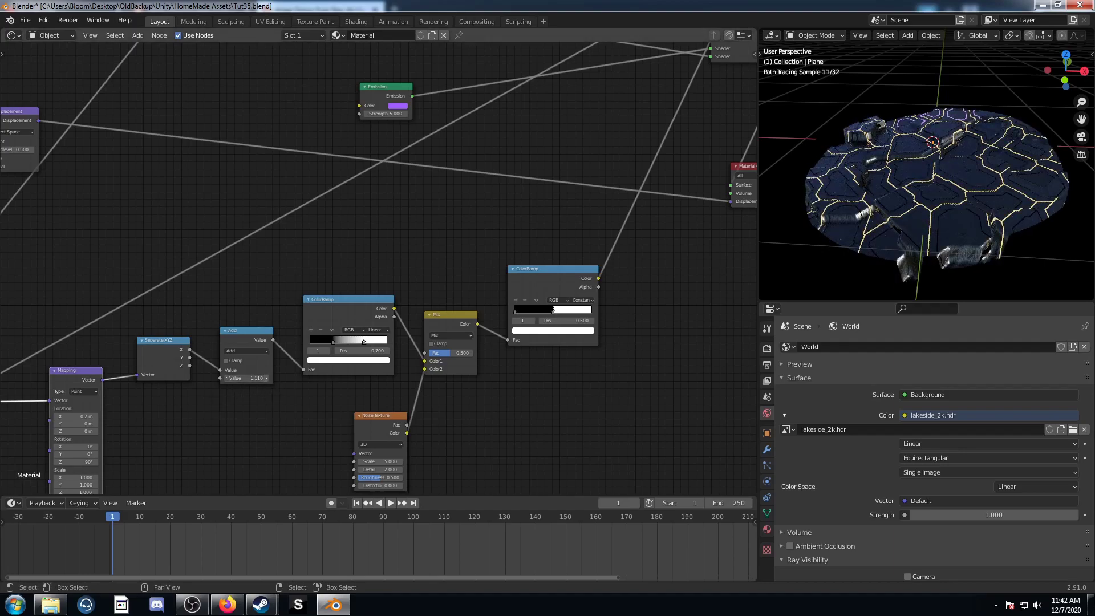
pyautogui.click(266, 378)
pyautogui.click(250, 377)
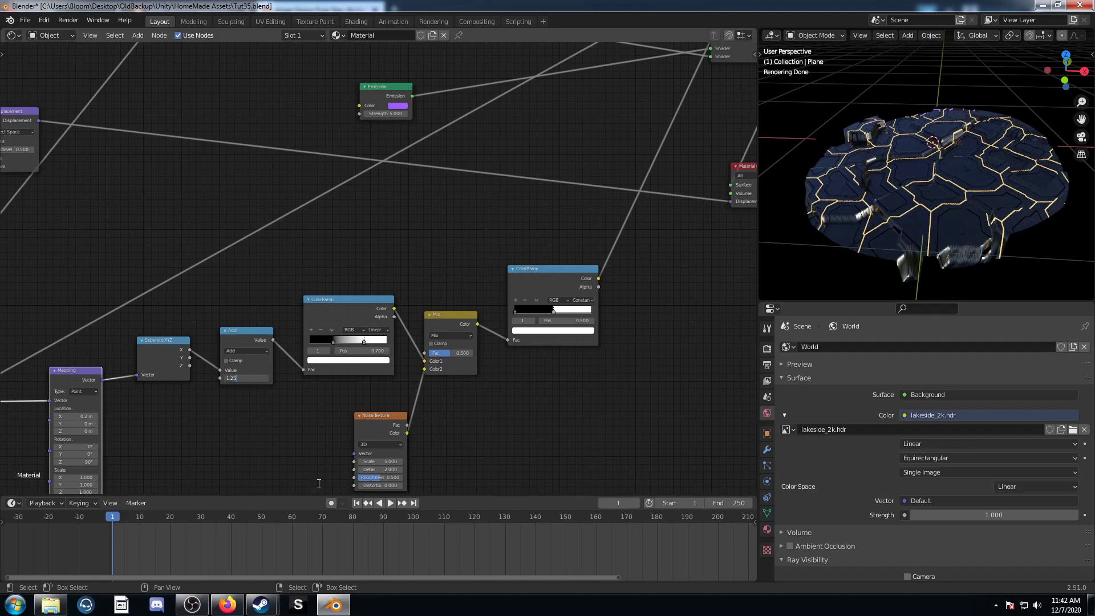
pyautogui.press('Return')
pyautogui.moveTo(259, 416); pyautogui.dragTo(294, 387, button='middle')
pyautogui.scroll(3, 290, 450)
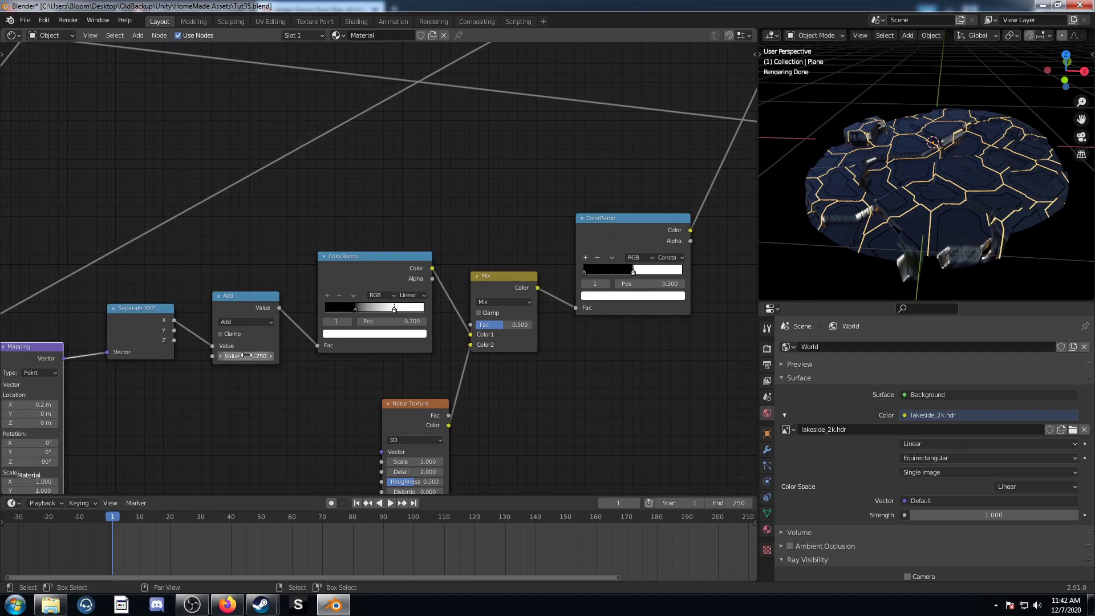
pyautogui.press('i')
pyautogui.scroll(-2, 288, 436)
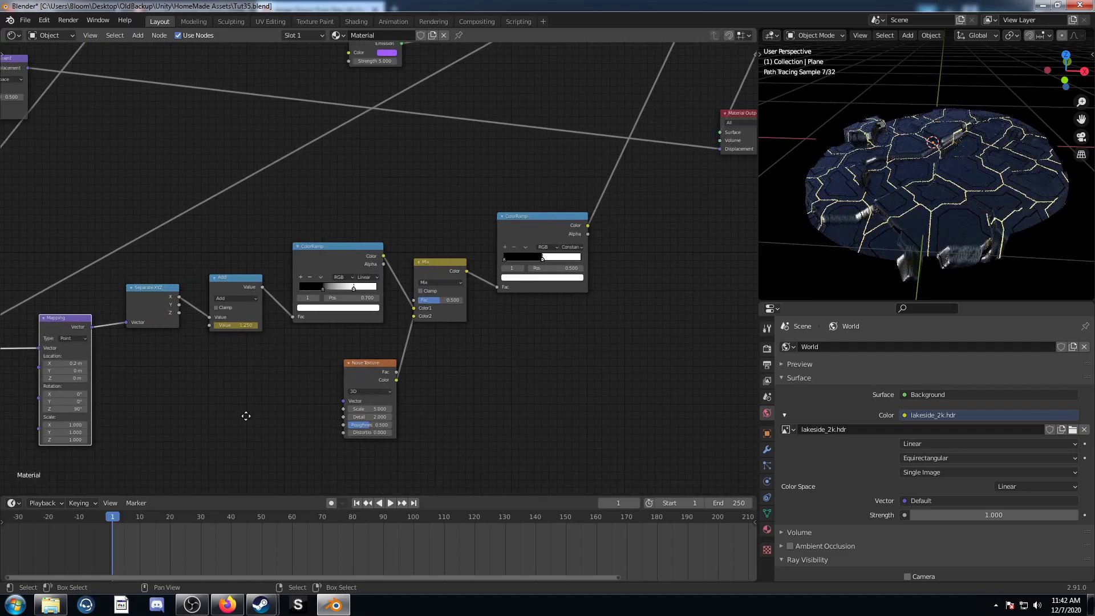
# - Move the playhead to frame 100 and set the animation's end frame to 100
pyautogui.click(411, 522)
pyautogui.press('Right')
pyautogui.click(730, 503)
pyautogui.press('Return')
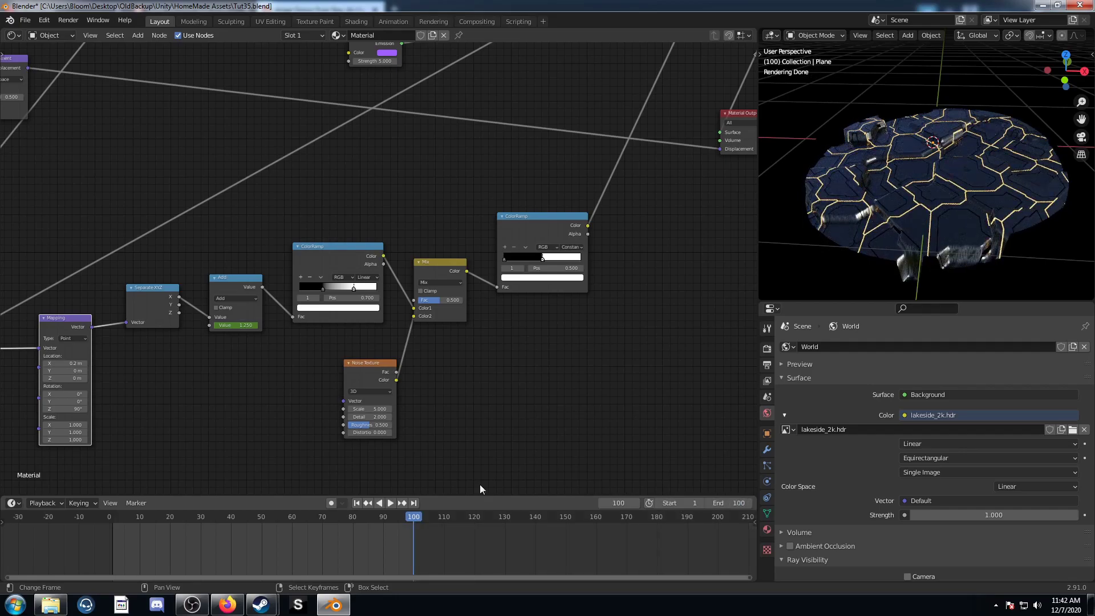
# - Try the Add node's second value at higher settings and at 1.05 on frame 100
pyautogui.moveTo(252, 374); pyautogui.dragTo(267, 361, button='middle')
pyautogui.click(270, 311)
pyautogui.click(270, 311)
pyautogui.click(270, 311)
pyautogui.click(270, 311)
pyautogui.click(270, 312)
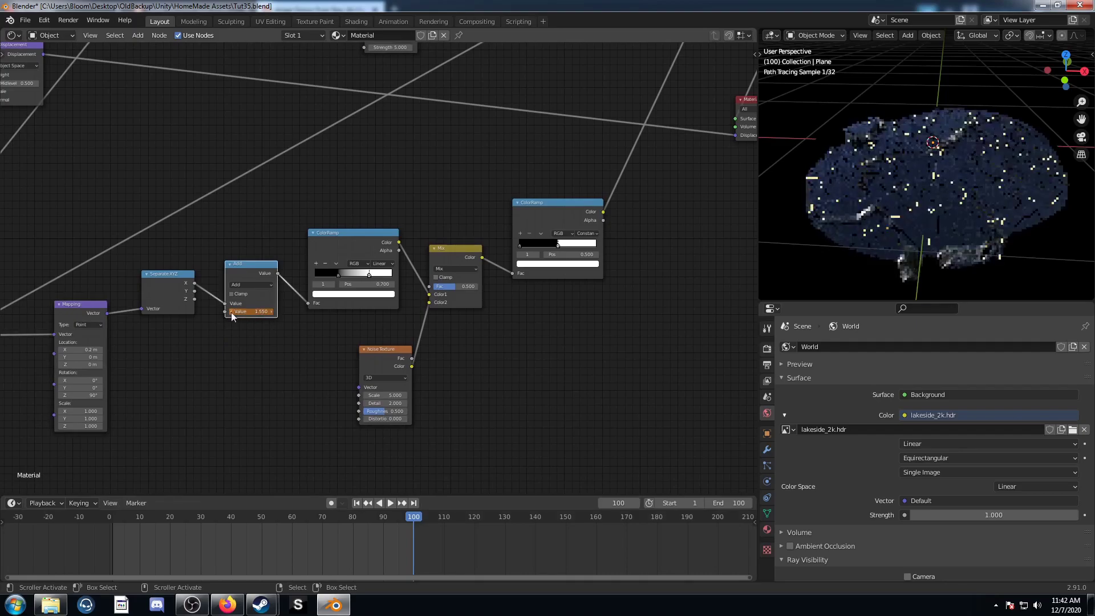
pyautogui.doubleClick(234, 311)
pyautogui.write('1.05')
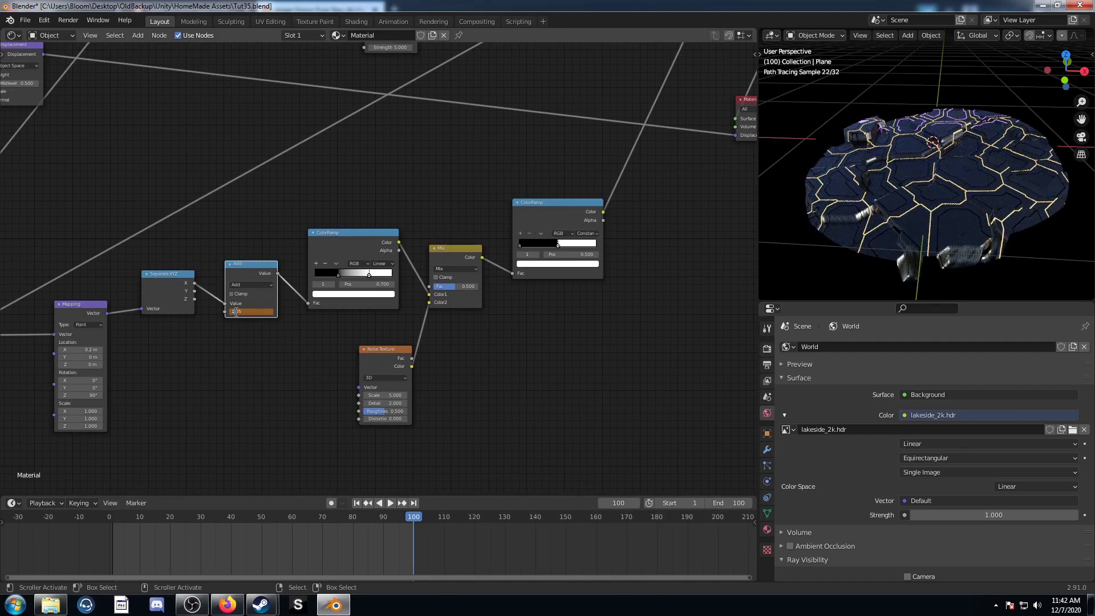
pyautogui.press('Return')
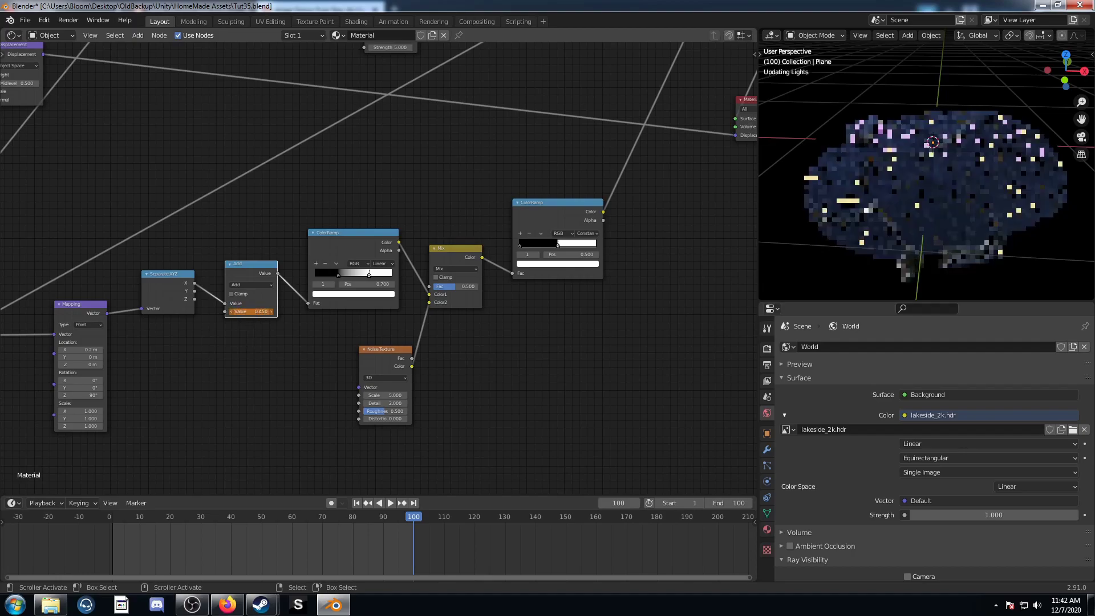
# - Lower the Add node's second value to 0.2 at frame 100
pyautogui.moveTo(251, 311); pyautogui.dragTo(247, 311)
pyautogui.hotkey('ctrl', 'shift', 'z')
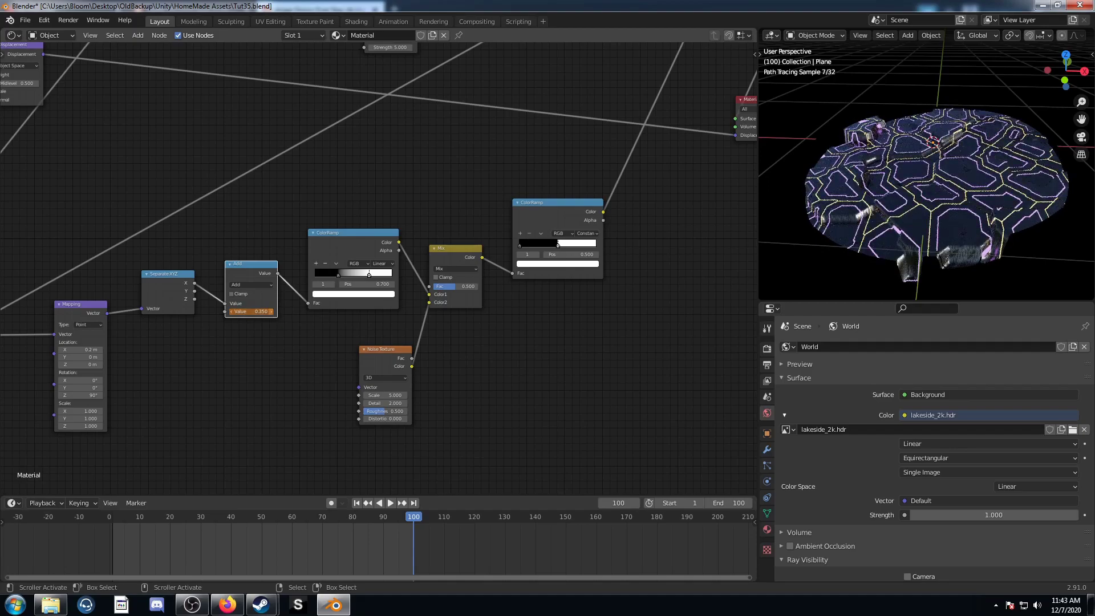
pyautogui.click(271, 311)
pyautogui.click(257, 311)
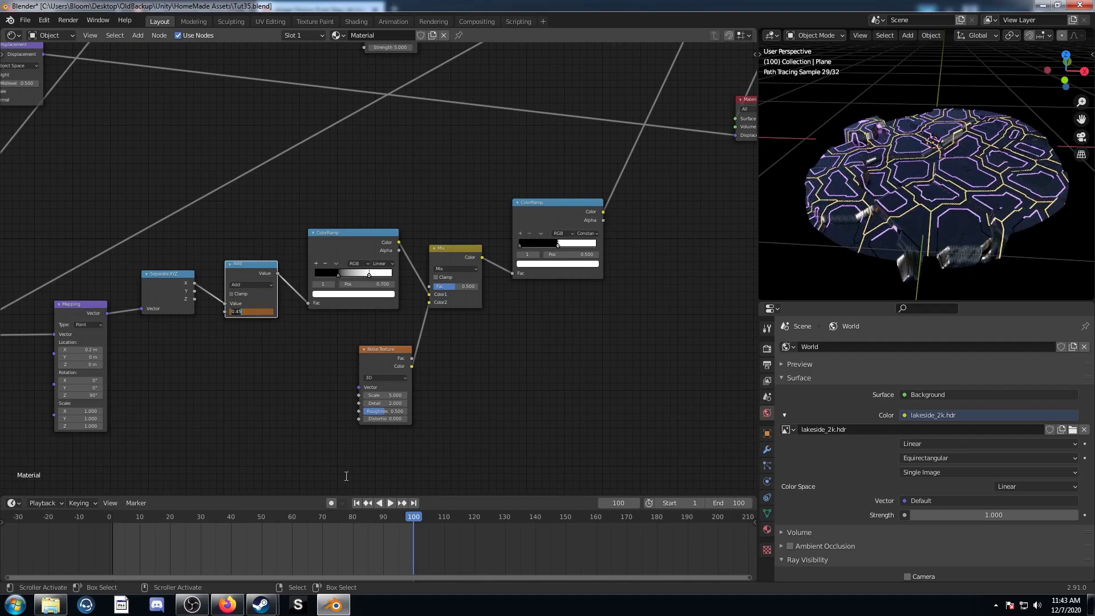
pyautogui.press('BackSpace')
pyautogui.press('BackSpace')
pyautogui.press('BackSpace')
pyautogui.press('BackSpace')
pyautogui.write('2')
pyautogui.press('Return')
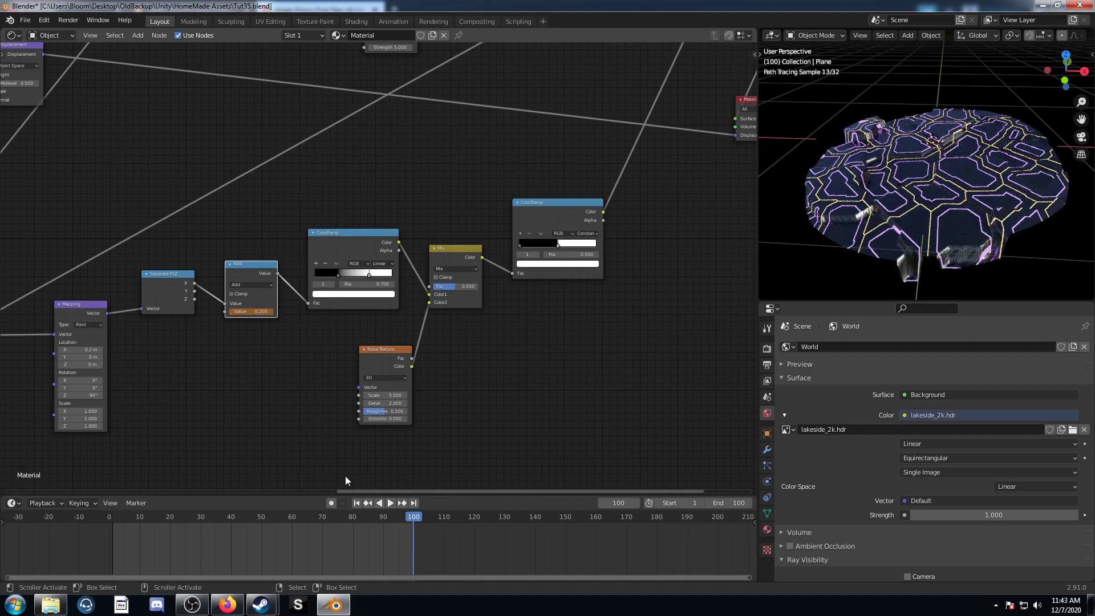
# - Insert a keyframe for the Add node's second value at frame 100
pyautogui.click(272, 312)
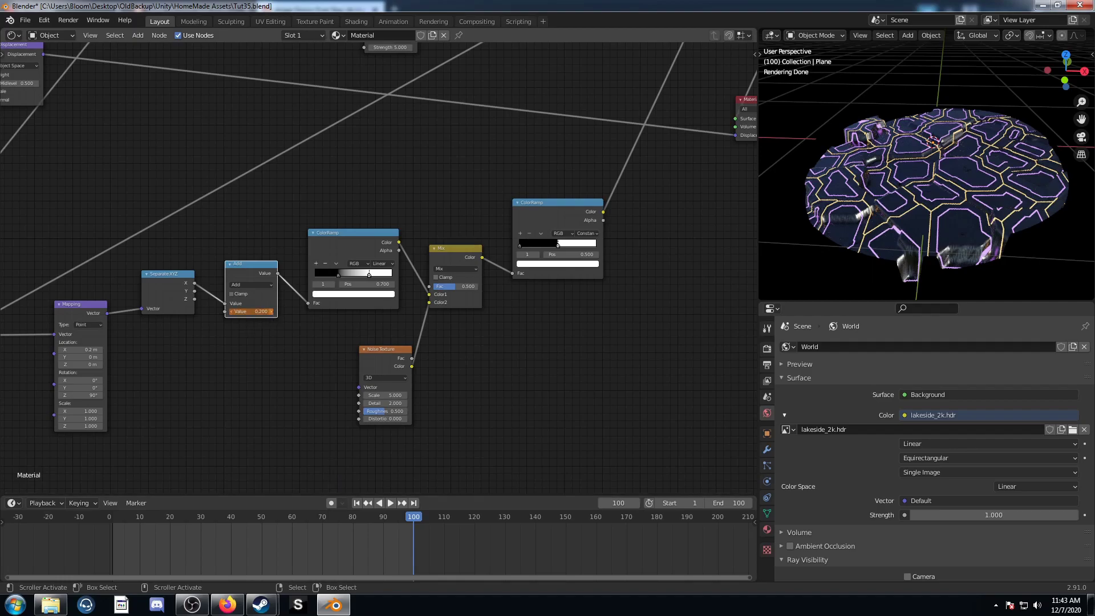
pyautogui.click(272, 312)
pyautogui.moveTo(274, 311); pyautogui.dragTo(260, 319)
pyautogui.moveTo(214, 339); pyautogui.dragTo(240, 333, button='middle')
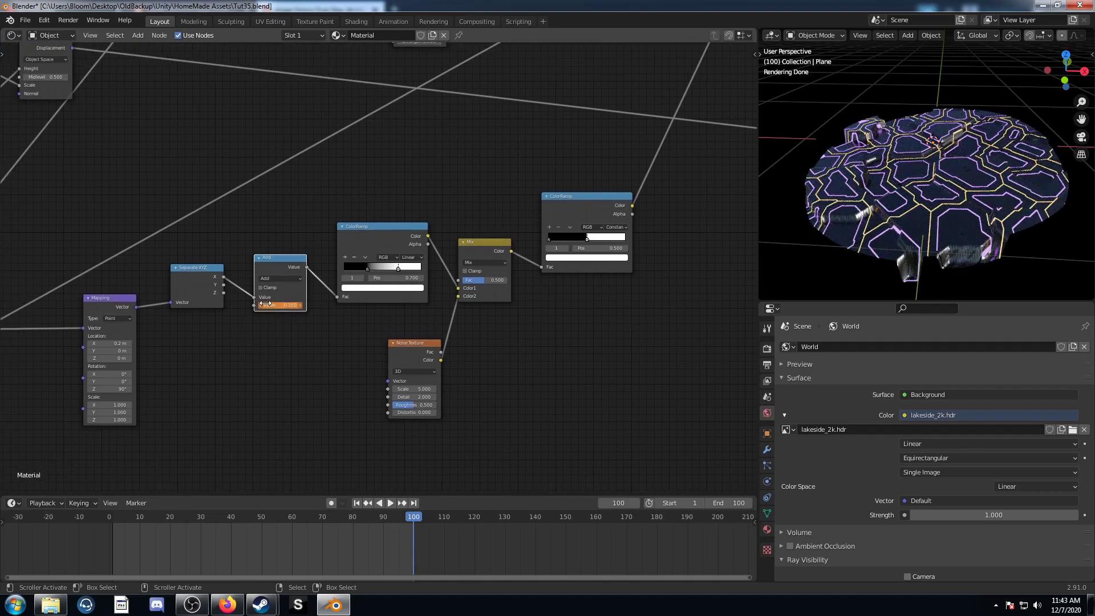
pyautogui.press('i')
pyautogui.moveTo(318, 411); pyautogui.dragTo(341, 335, button='middle')
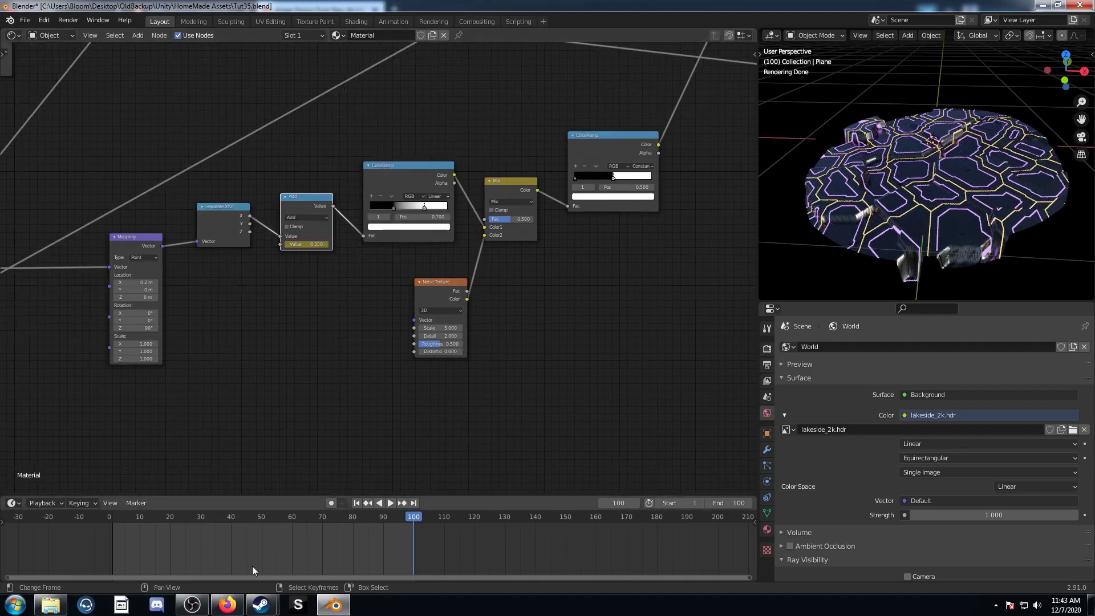
# - Return to frame 1 and select the plane in the viewport to show its keyframes in the timeline
pyautogui.hotkey('shift', 'Left')
pyautogui.scroll(1, 467, 385)
pyautogui.moveTo(301, 171); pyautogui.dragTo(314, 168, button='middle')
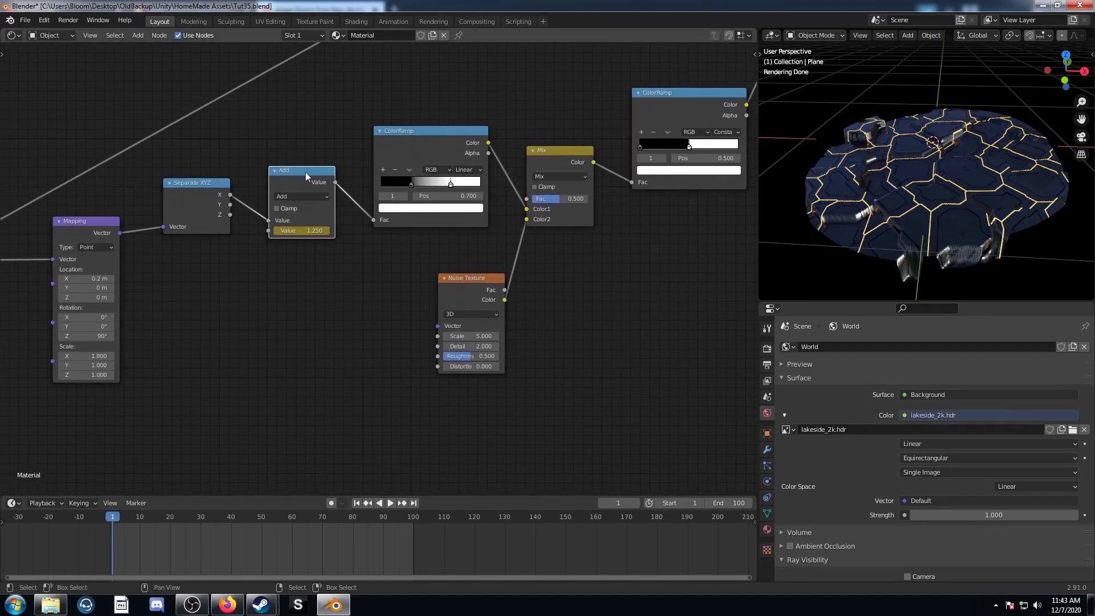
pyautogui.click(871, 188)
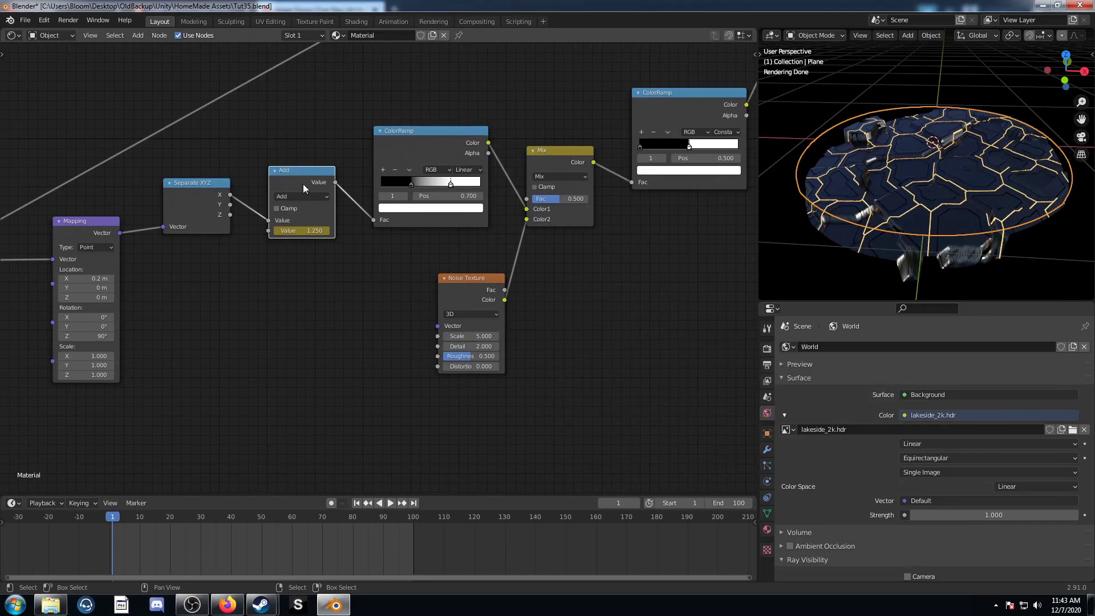
# - Set the handle type of the keyframes at frames 1 and 100 to Vector
pyautogui.moveTo(255, 548); pyautogui.dragTo(265, 540, button='middle')
pyautogui.keyDown('ctrl'); pyautogui.scroll(2, 222, 556); pyautogui.keyUp('ctrl')
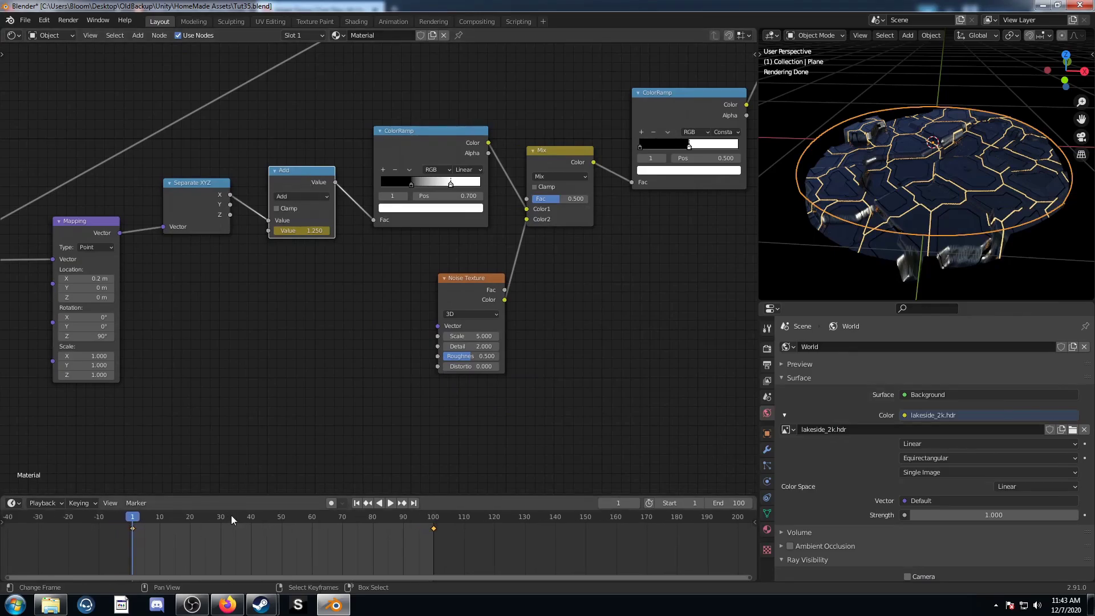
pyautogui.keyDown('ctrl'); pyautogui.scroll(1, 221, 545); pyautogui.keyUp('ctrl')
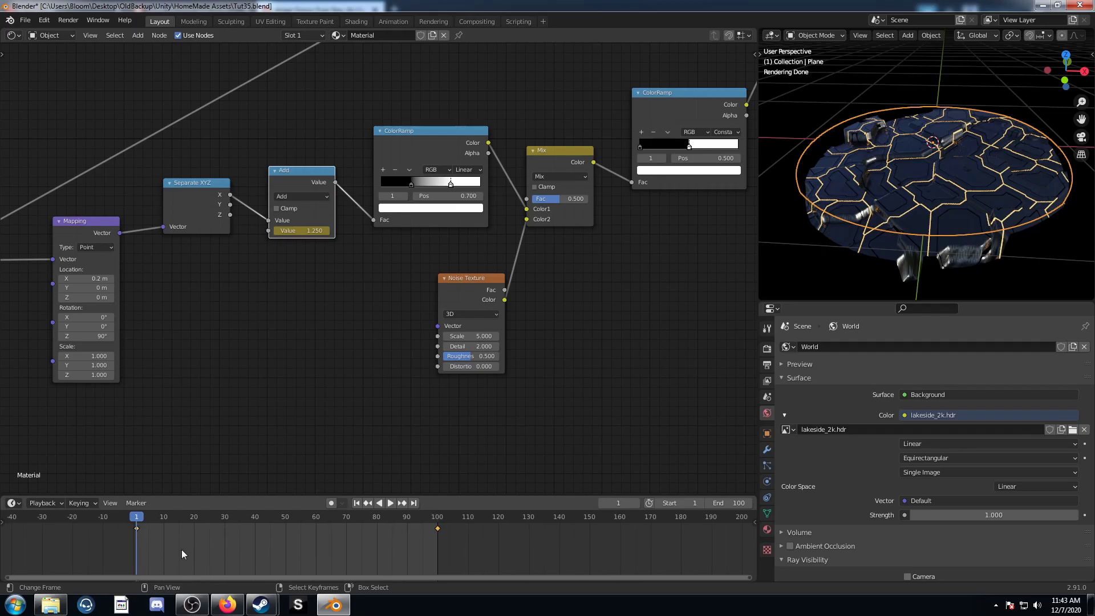
pyautogui.press('v')
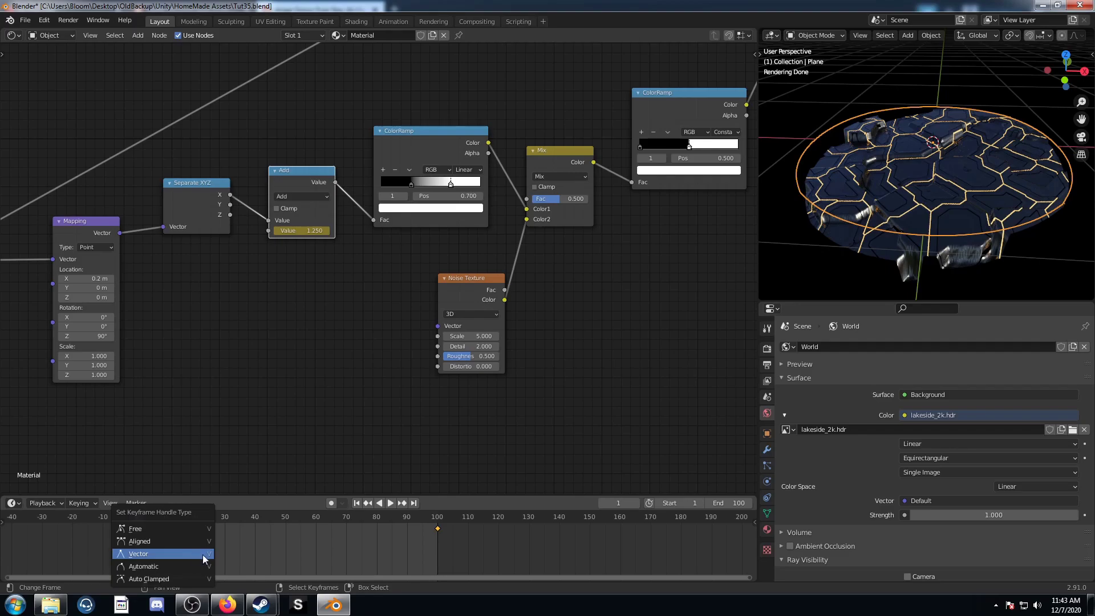
pyautogui.click(188, 554)
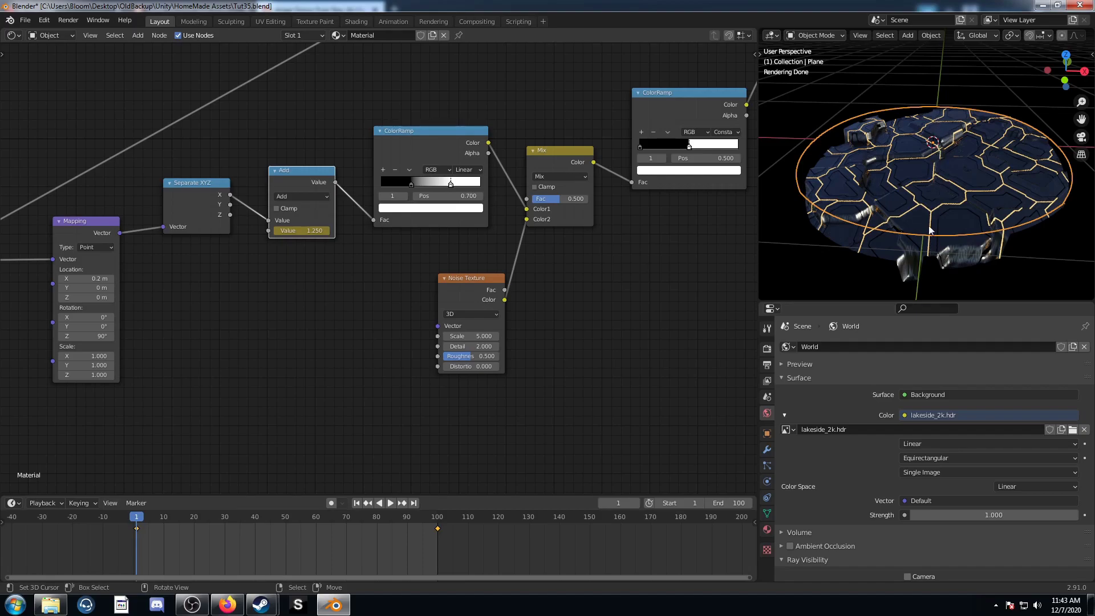
pyautogui.moveTo(339, 438); pyautogui.dragTo(347, 419, button='middle')
pyautogui.moveTo(399, 294); pyautogui.dragTo(334, 366, button='middle')
pyautogui.scroll(-3, 378, 336)
pyautogui.scroll(-4, 348, 348)
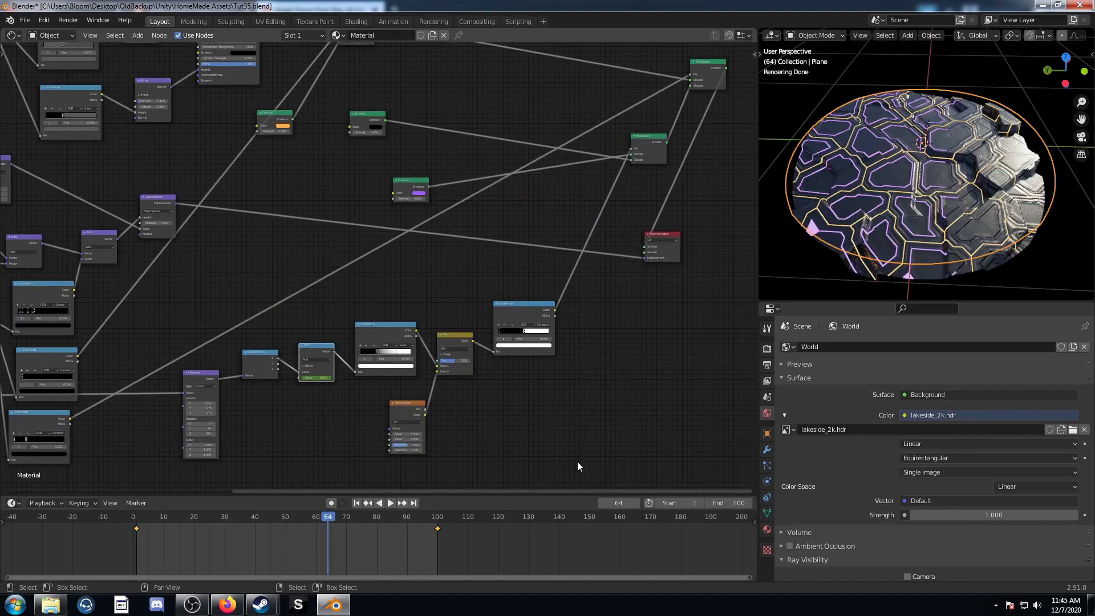